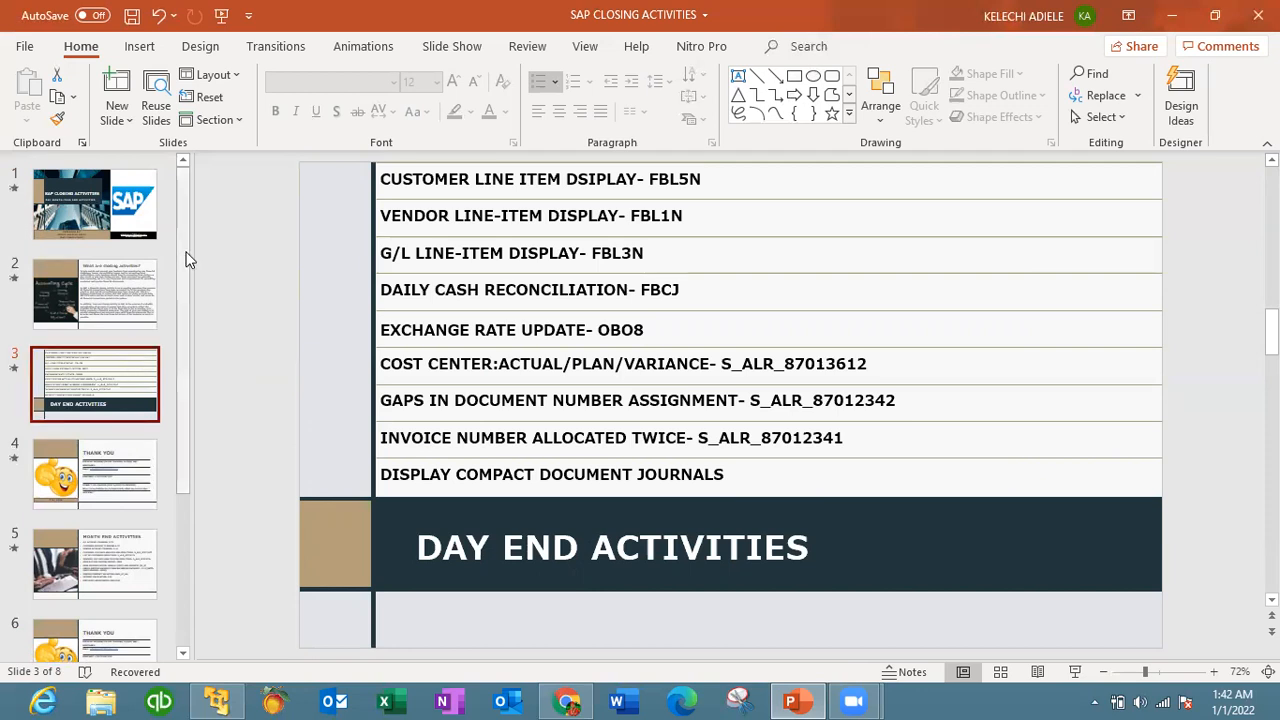
{"action": "left_click", "coordinate": [218, 698]}
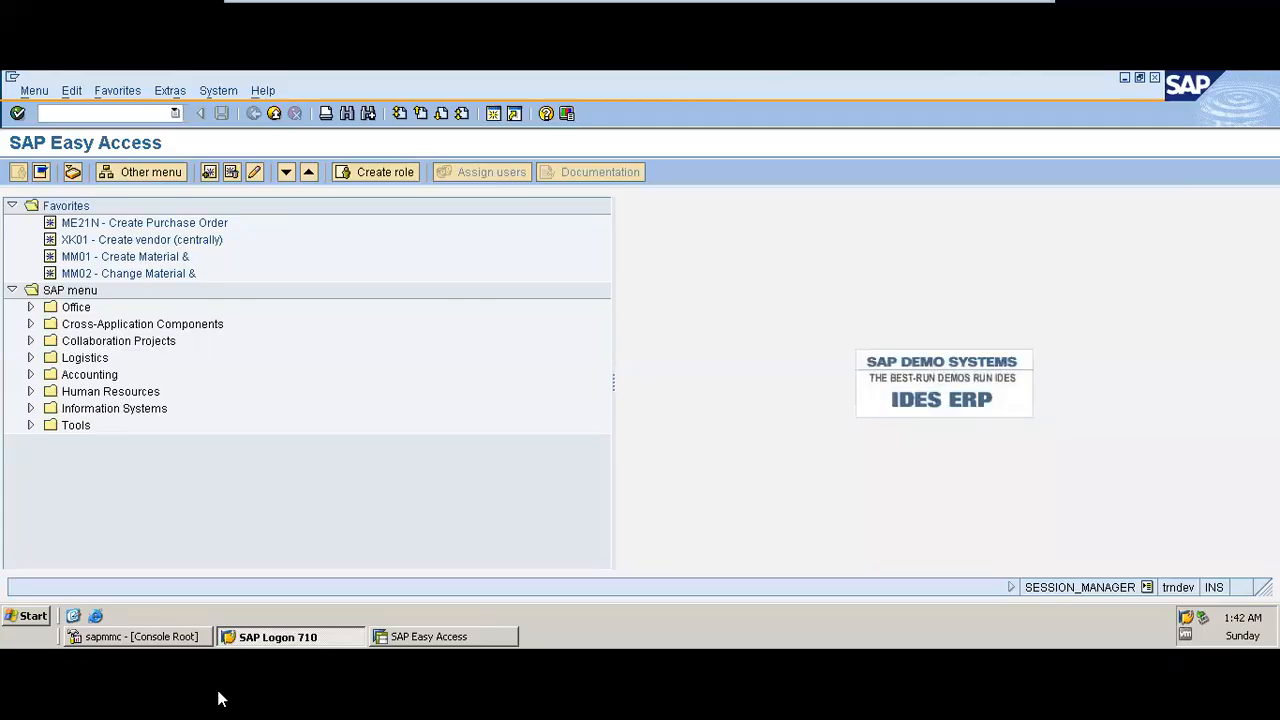
{"action": "mouse_move", "coordinate": [654, 6]}
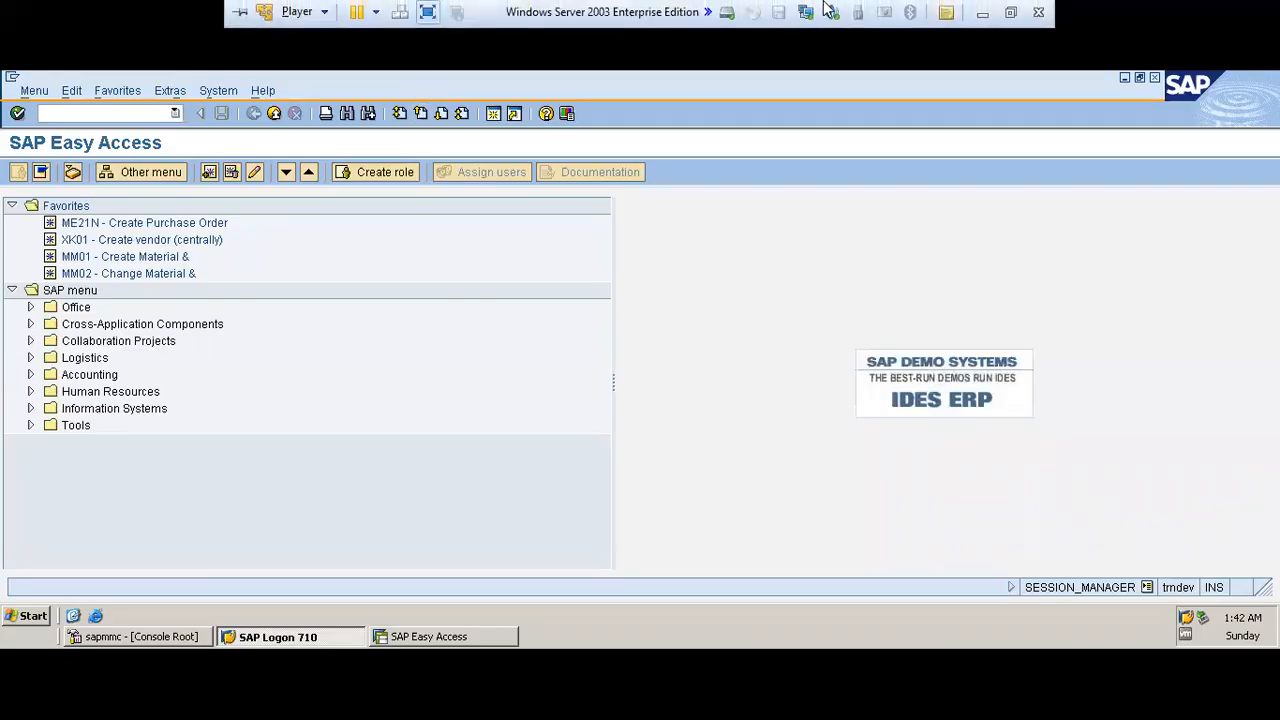
{"action": "left_click", "coordinate": [982, 13]}
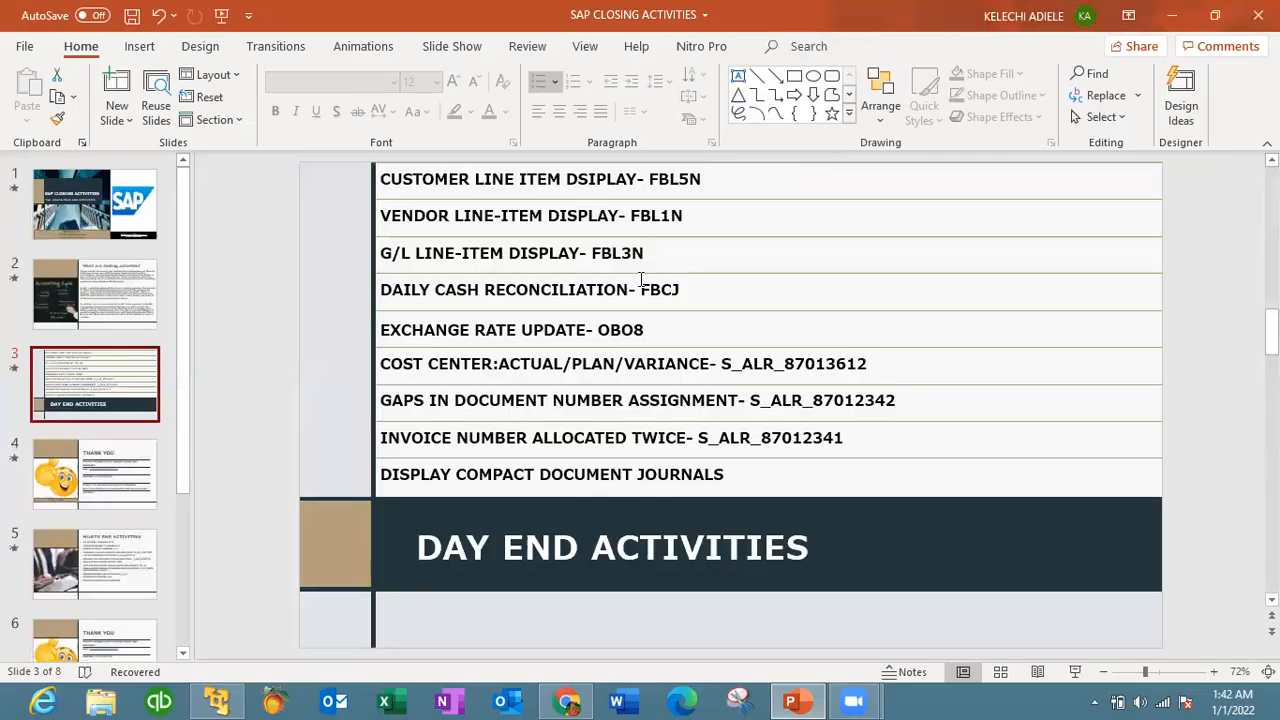
Copy the transaction code FBL5N from the slide's customer line item entry and paste it into the SAP command field
{"action": "left_click", "coordinate": [639, 180]}
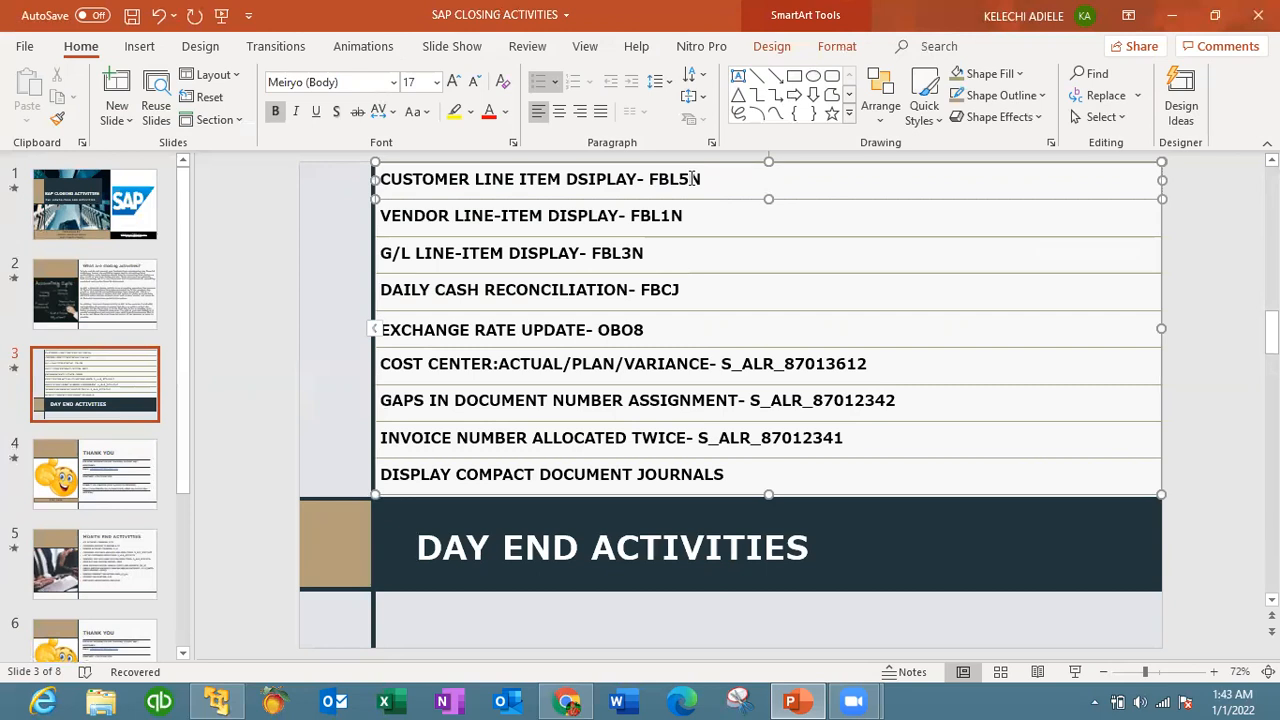
{"action": "left_click_drag", "start_coordinate": [650, 178], "coordinate": [708, 181]}
{"action": "key", "text": "ctrl+c"}
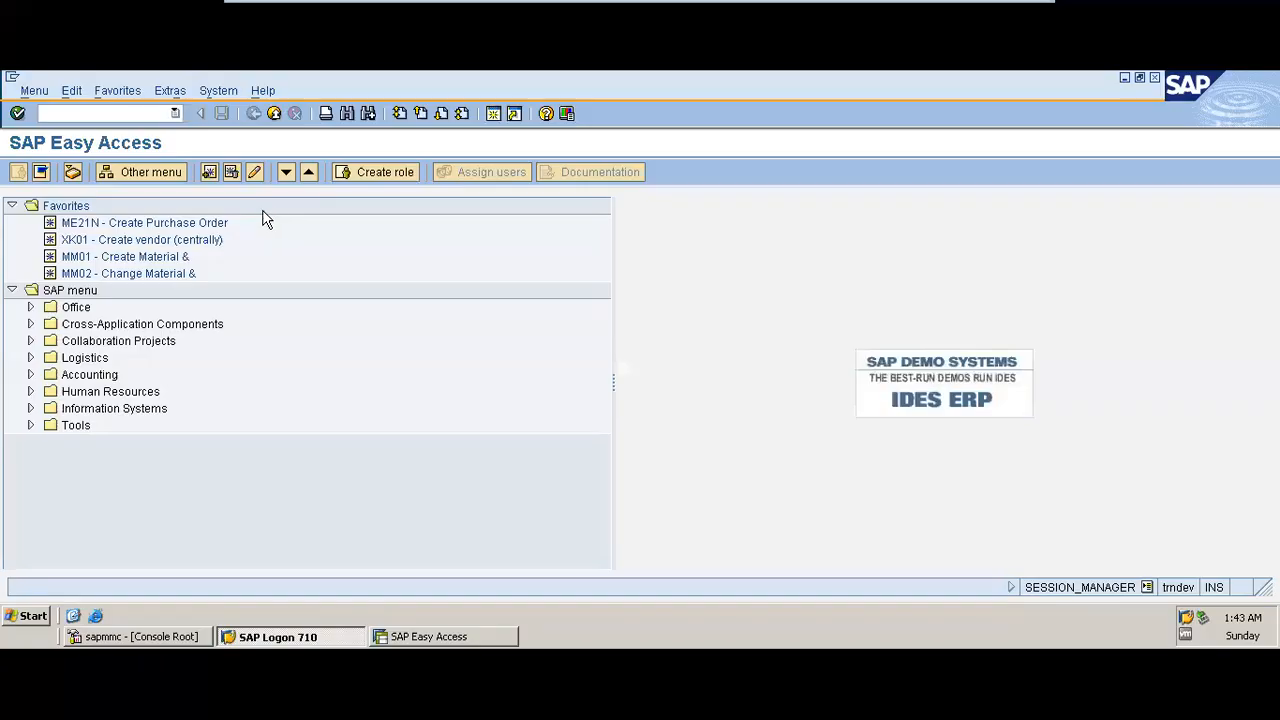
{"action": "left_click", "coordinate": [220, 700]}
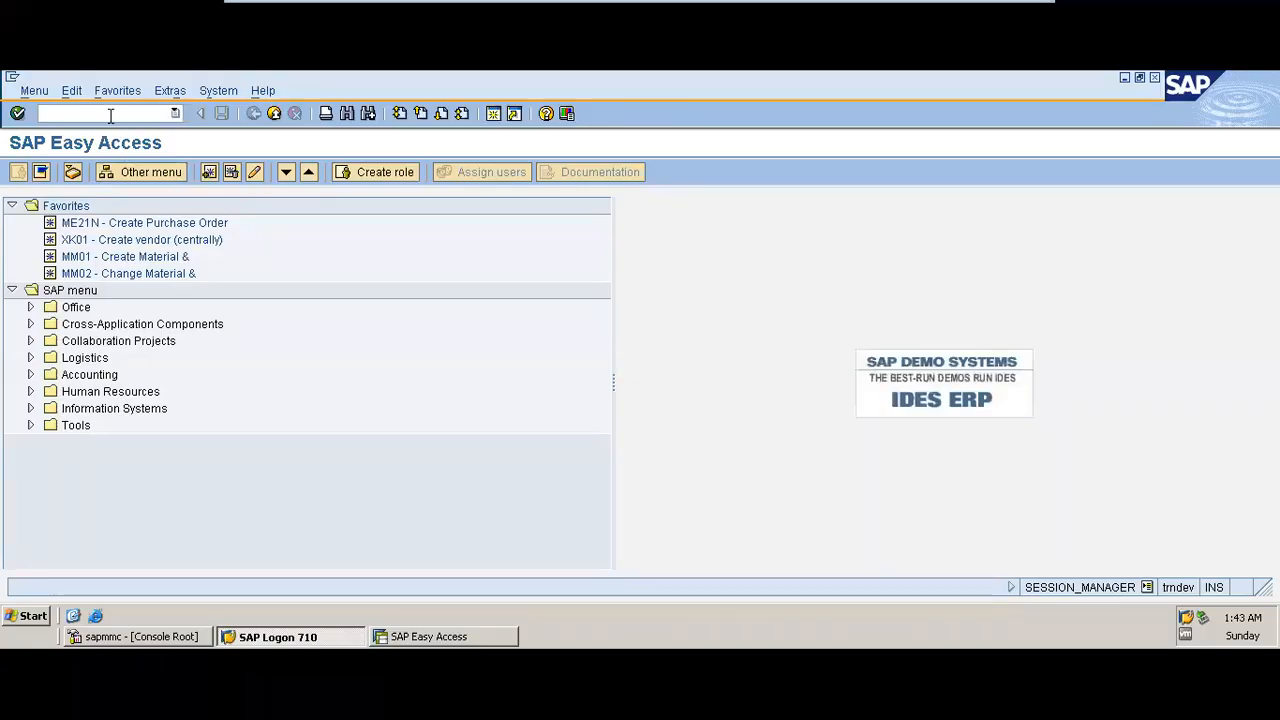
{"action": "key", "text": "ctrl+v"}
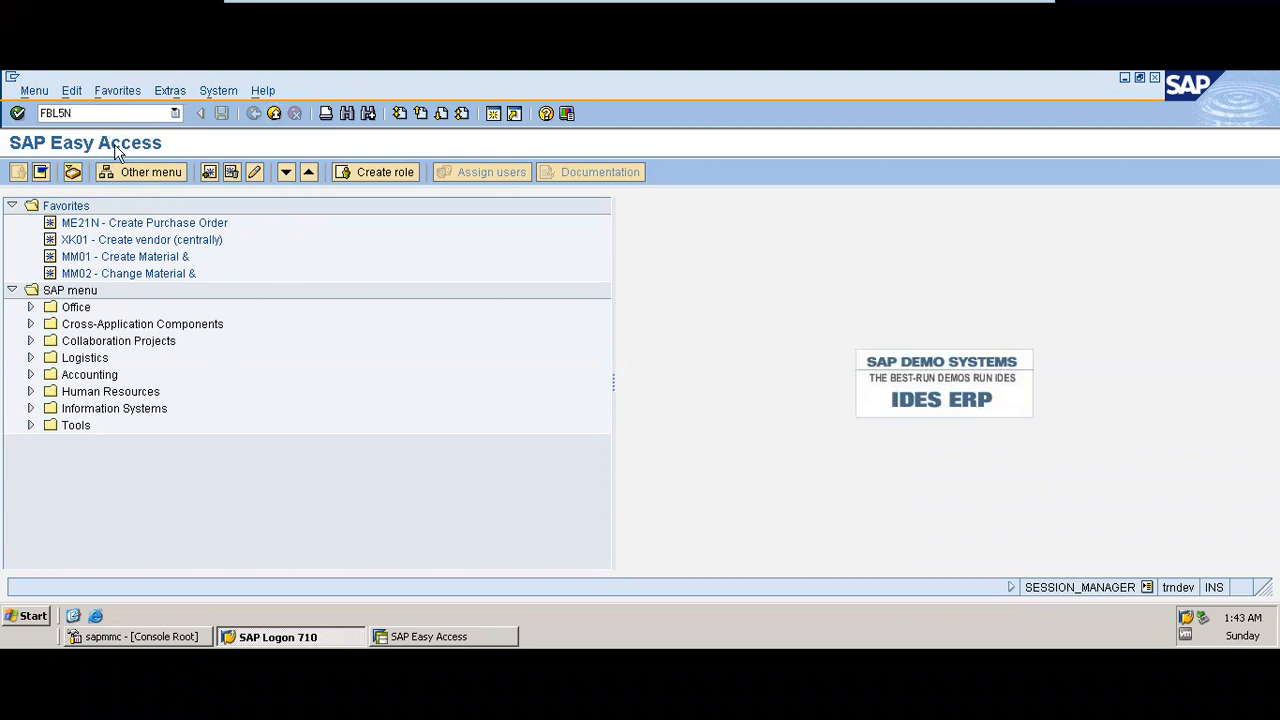
Expand the Accounting folder in the SAP menu tree
{"action": "left_click", "coordinate": [119, 96]}
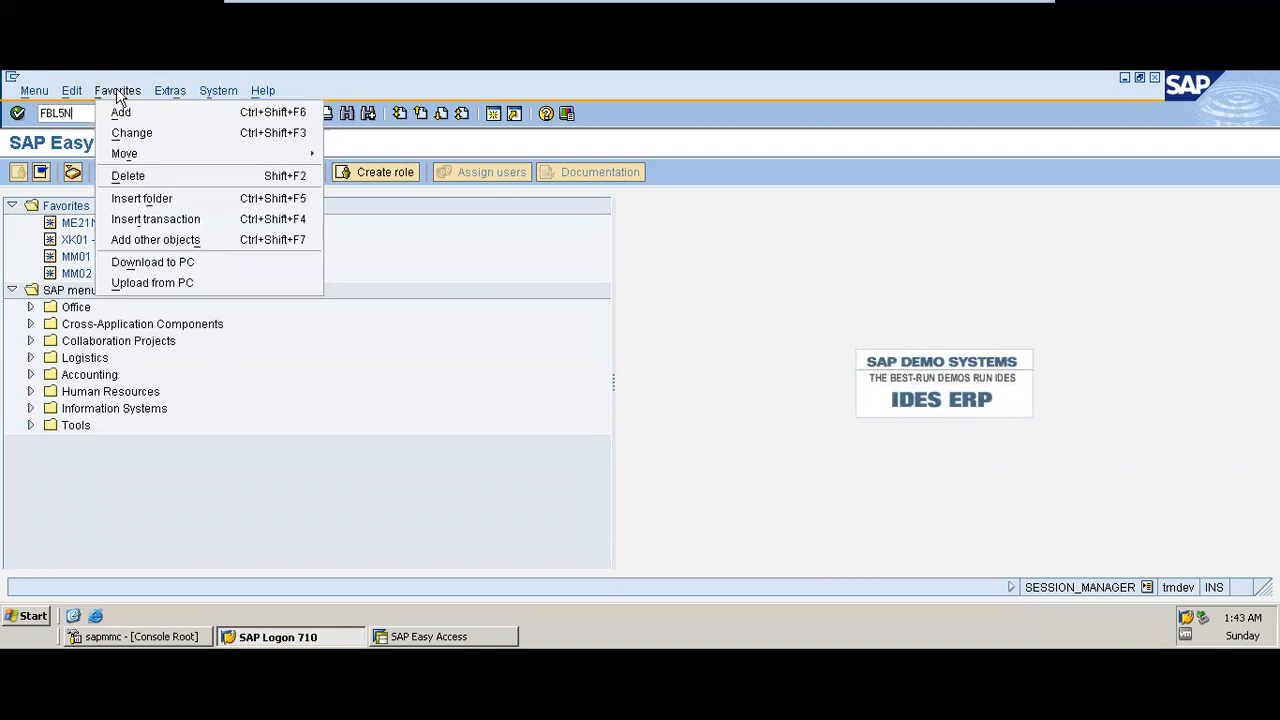
{"action": "left_click", "coordinate": [378, 297]}
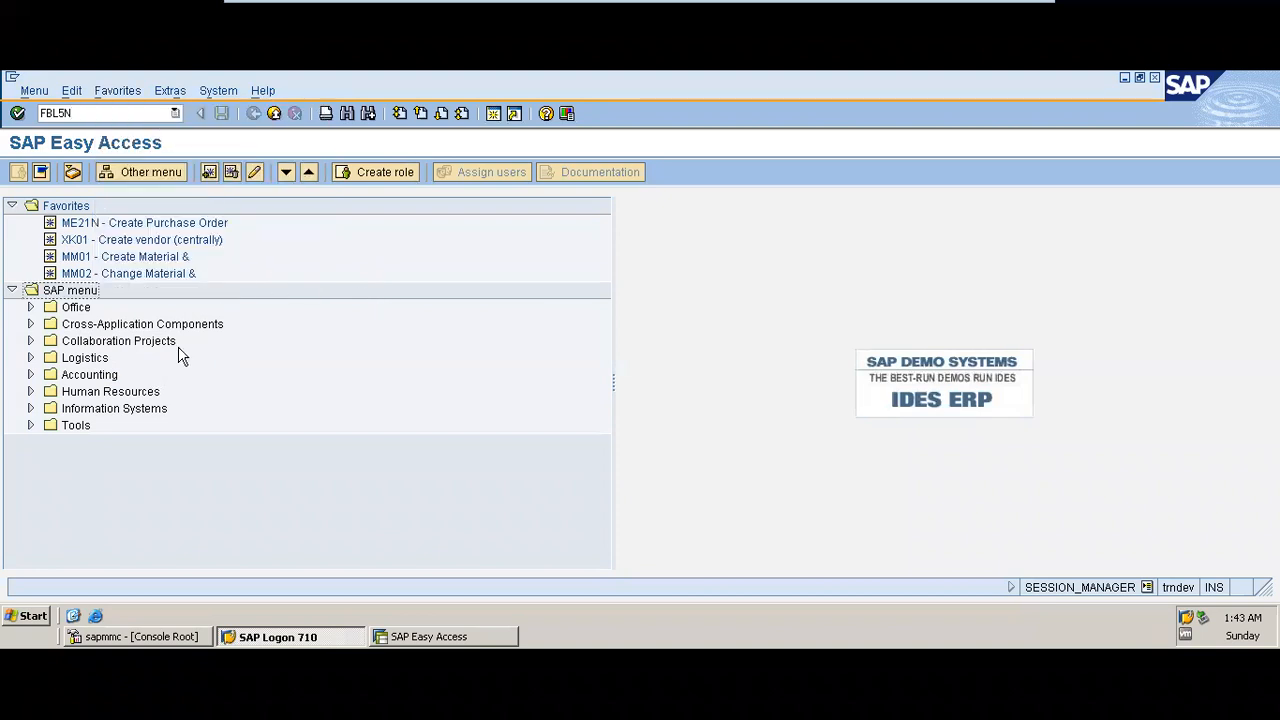
{"action": "left_click", "coordinate": [30, 375]}
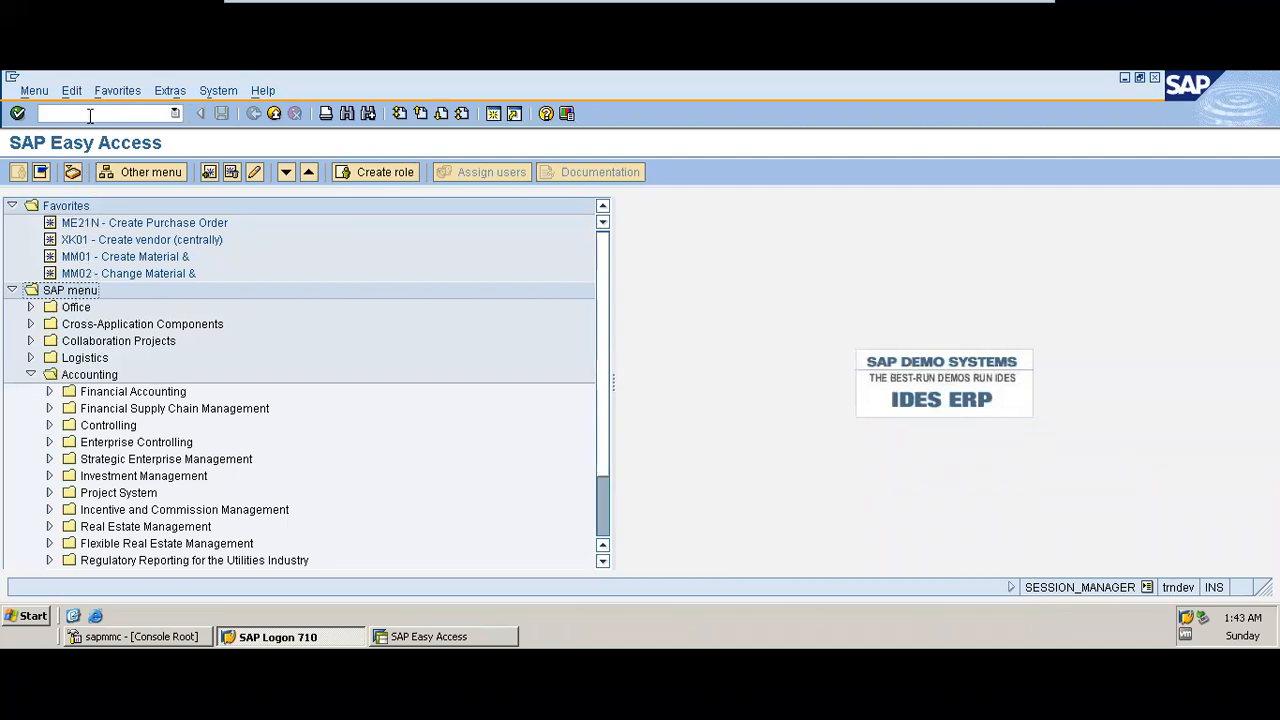
Open the customer line item display with transaction code FBL5N
{"action": "left_click", "coordinate": [175, 113]}
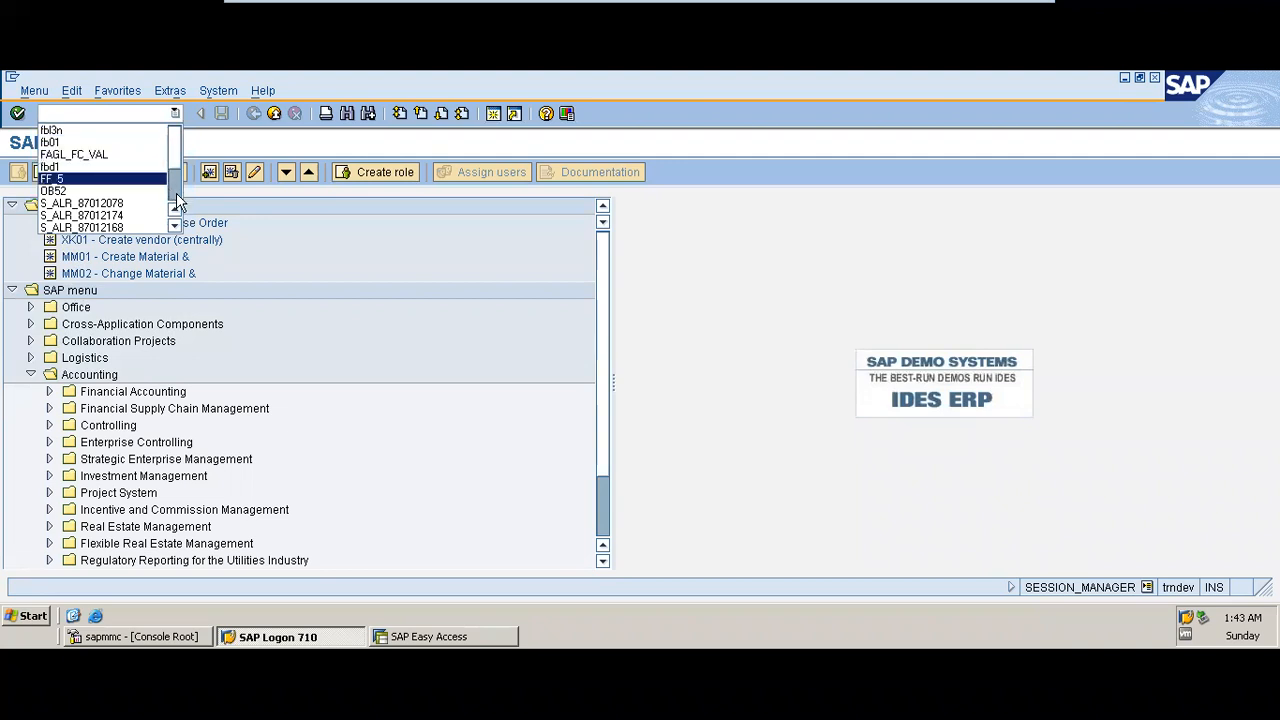
{"action": "scroll", "coordinate": [176, 203], "scroll_direction": "down", "scroll_amount": 2}
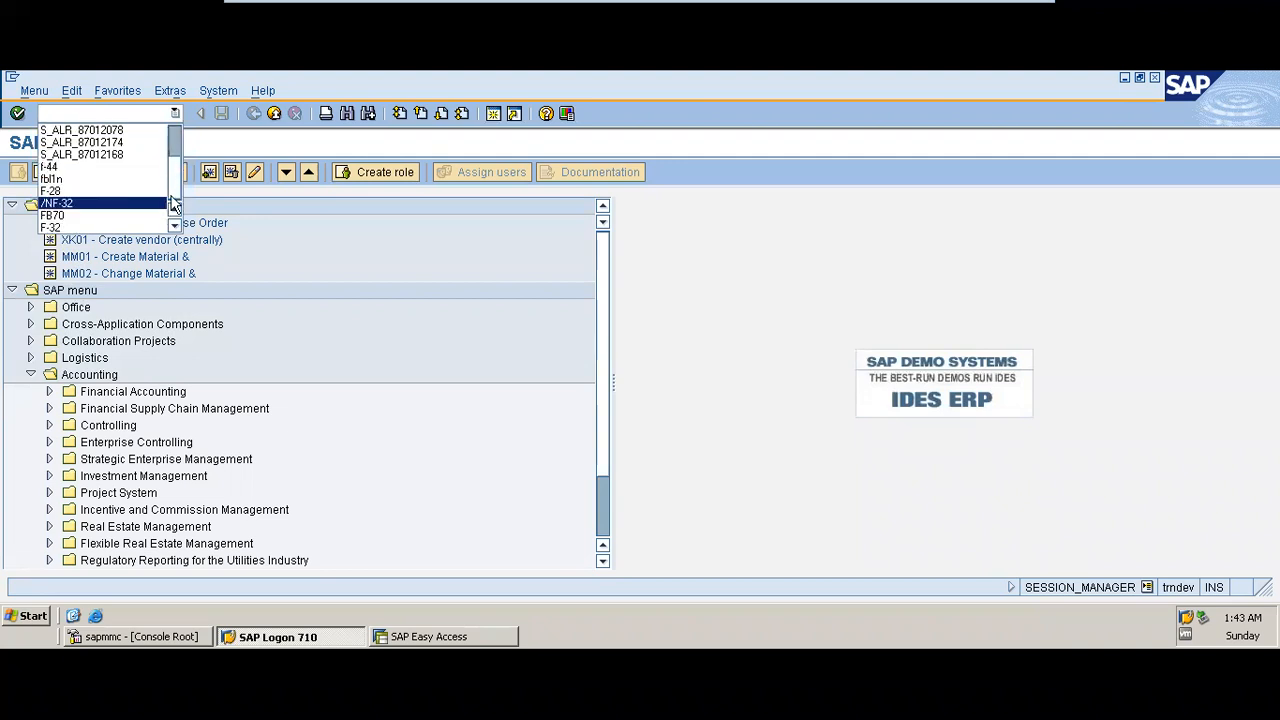
{"action": "left_click", "coordinate": [135, 113]}
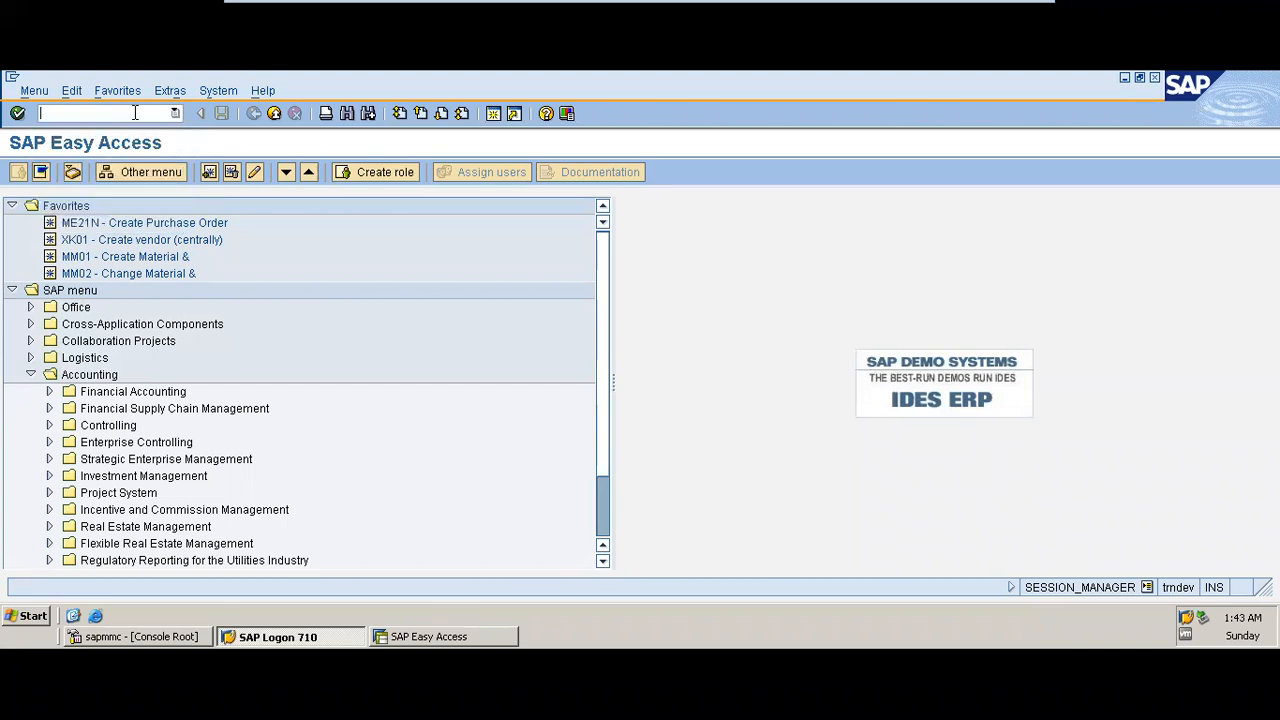
{"action": "type", "text": "fbl5n"}
{"action": "key", "text": "Return"}
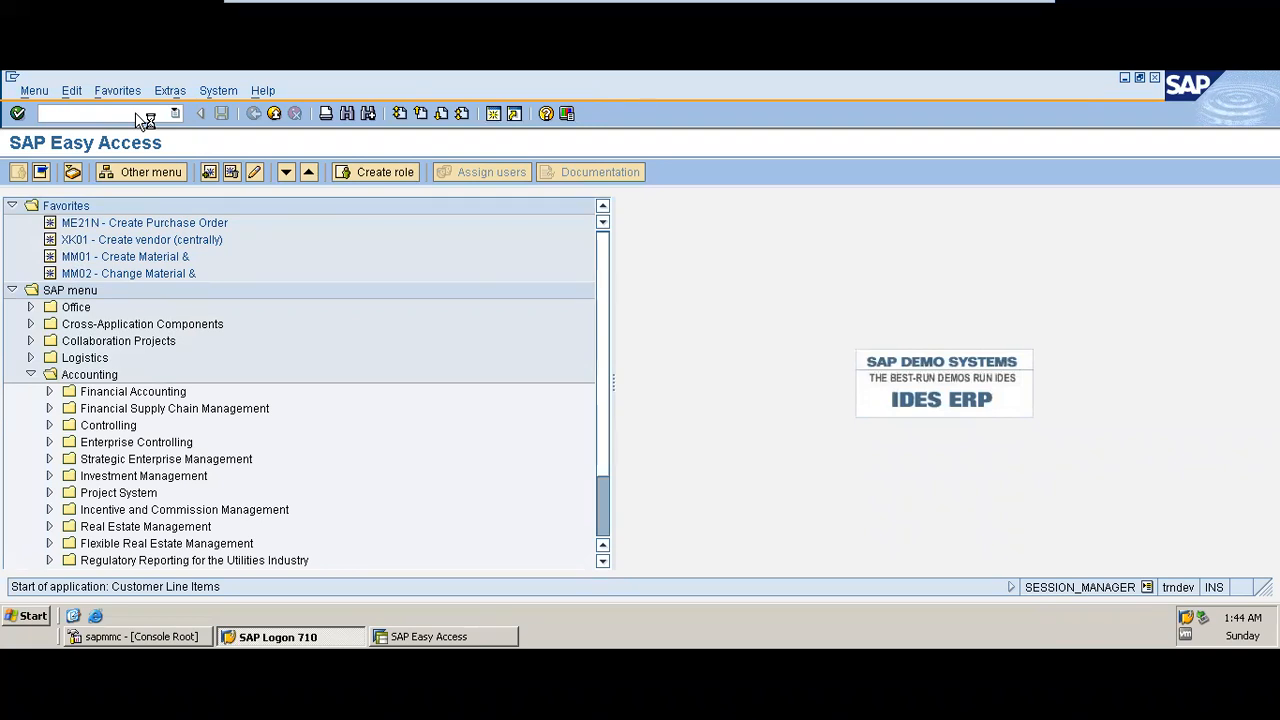
{"action": "mouse_move", "coordinate": [651, 8]}
{"action": "left_click", "coordinate": [983, 15]}
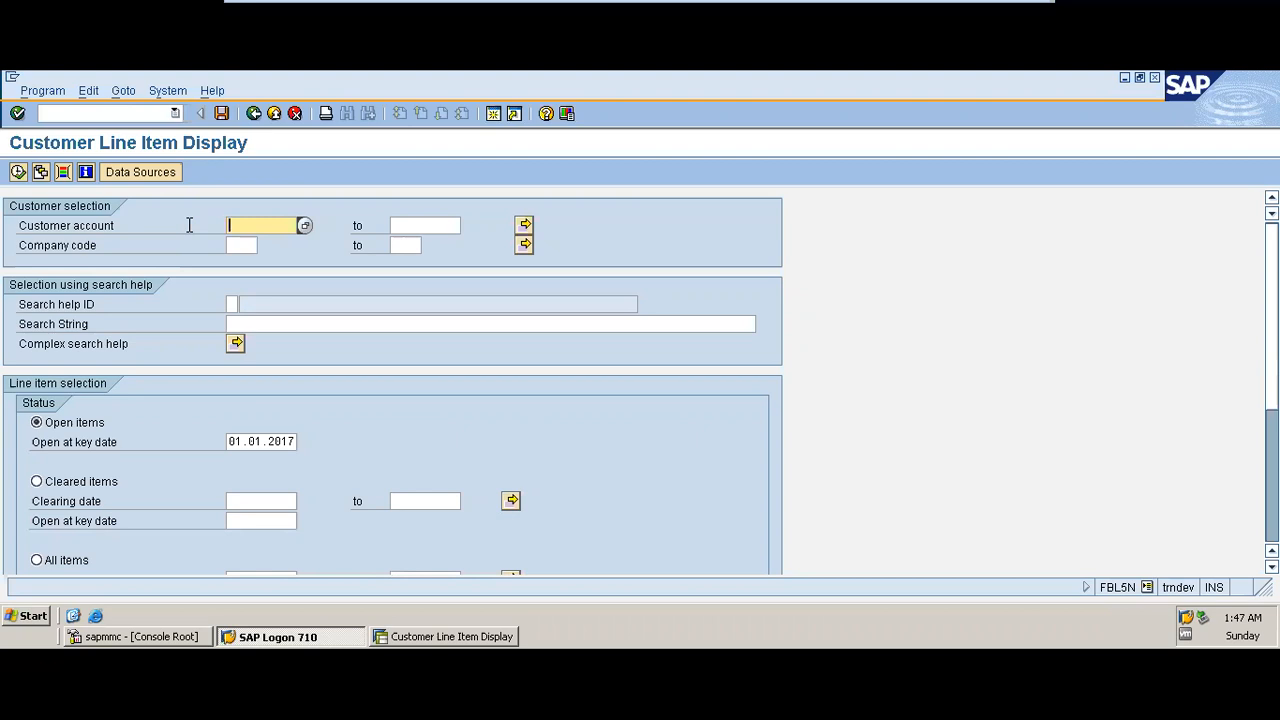
Enter company code MOON and accept an empty multiple selection for the customer account
{"action": "left_click", "coordinate": [233, 244]}
{"action": "type", "text": "moon"}
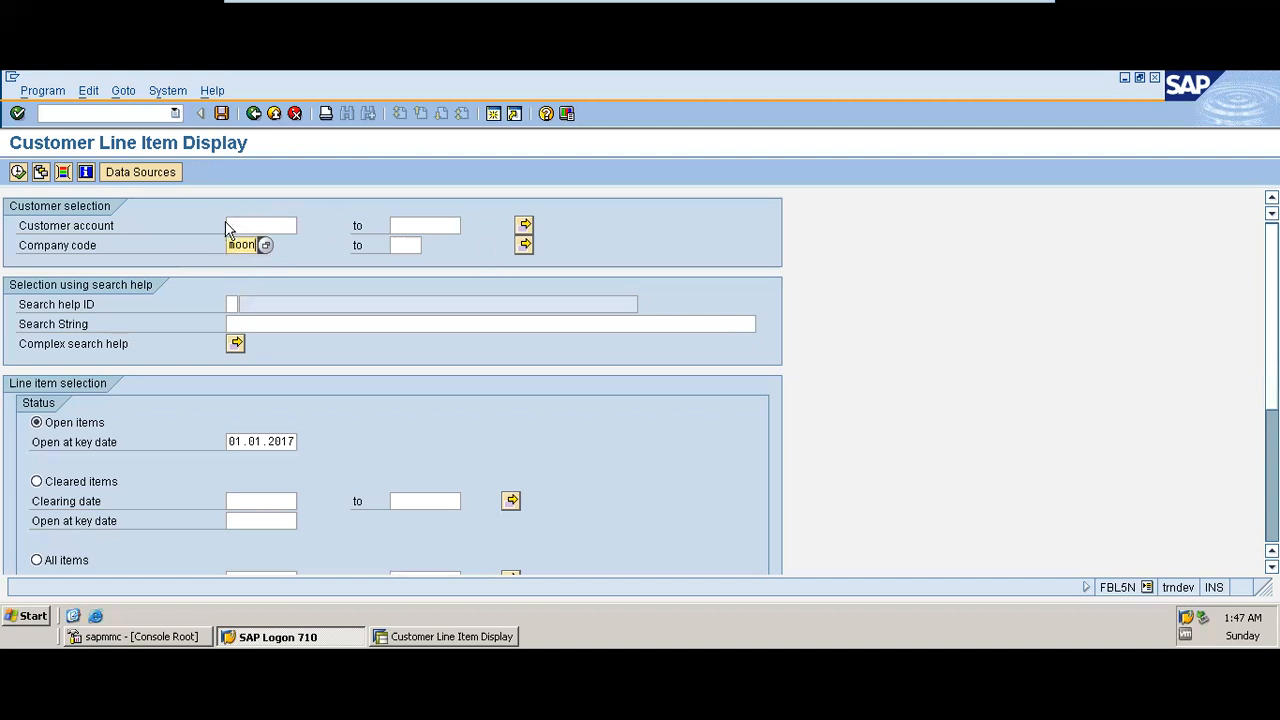
{"action": "left_click", "coordinate": [230, 225]}
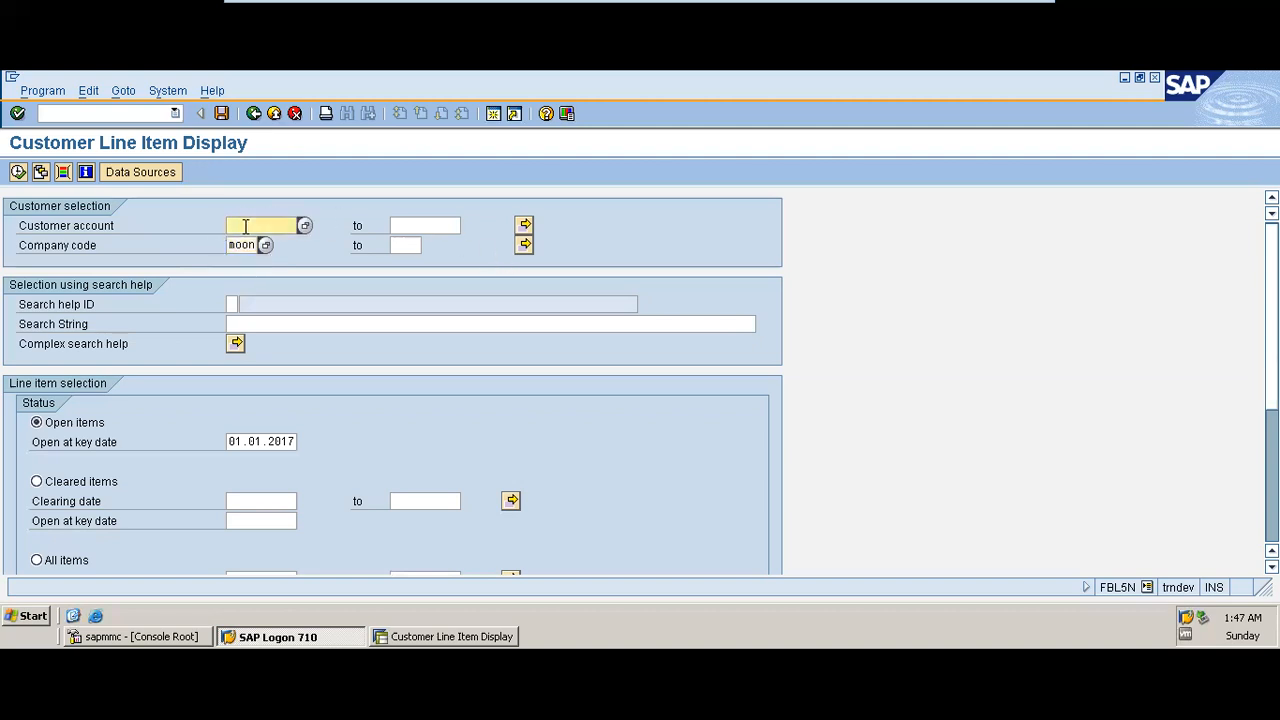
{"action": "left_click", "coordinate": [525, 230]}
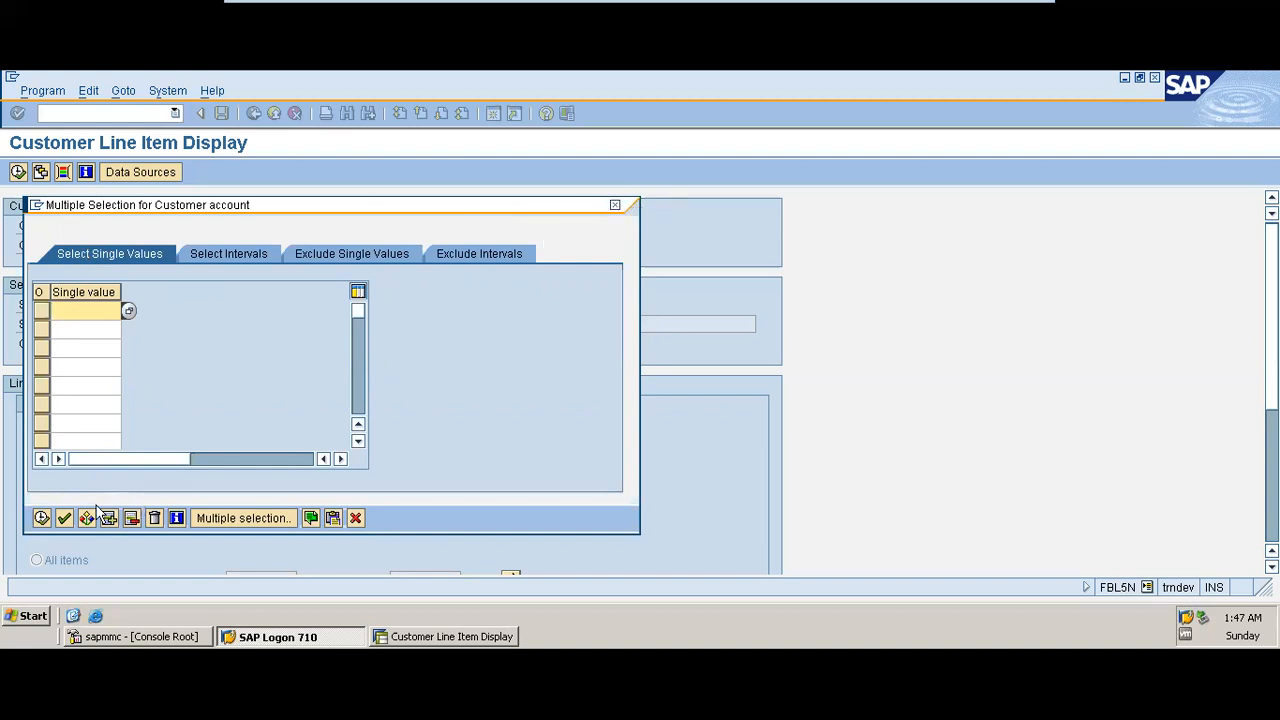
{"action": "left_click", "coordinate": [41, 517]}
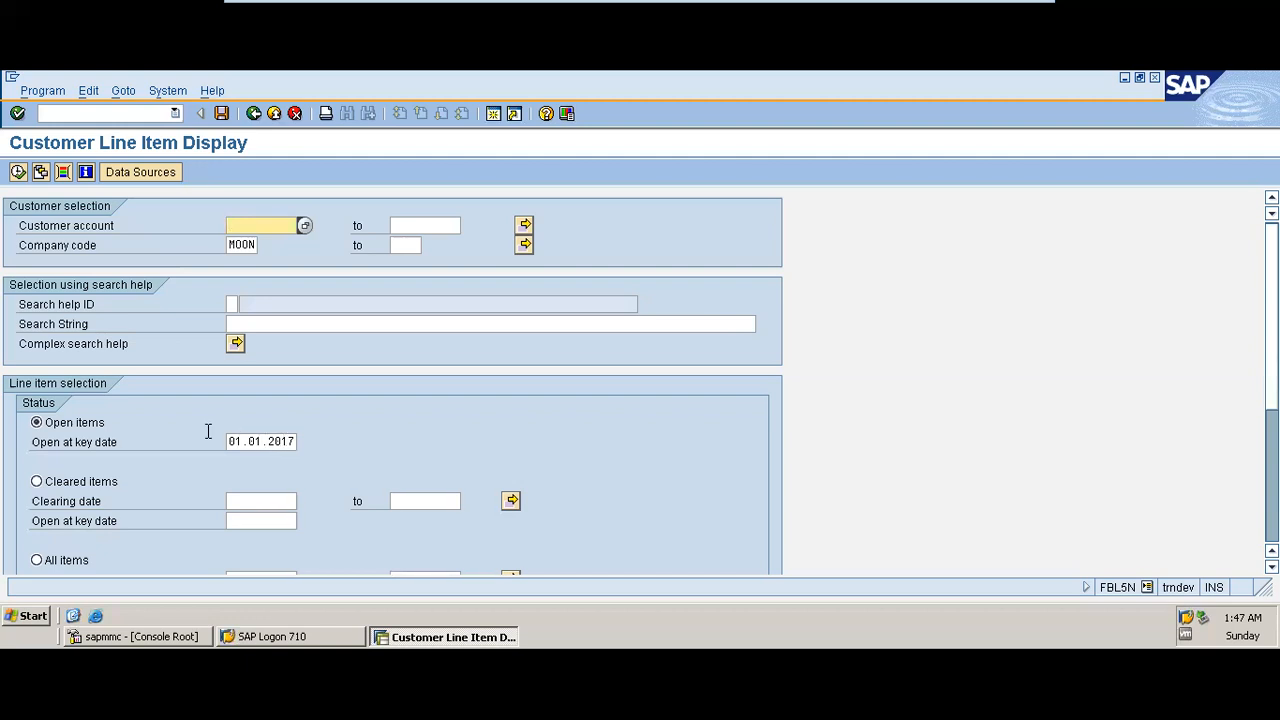
Set the line item status selection to All items with no posting date restriction
{"action": "left_click", "coordinate": [75, 483]}
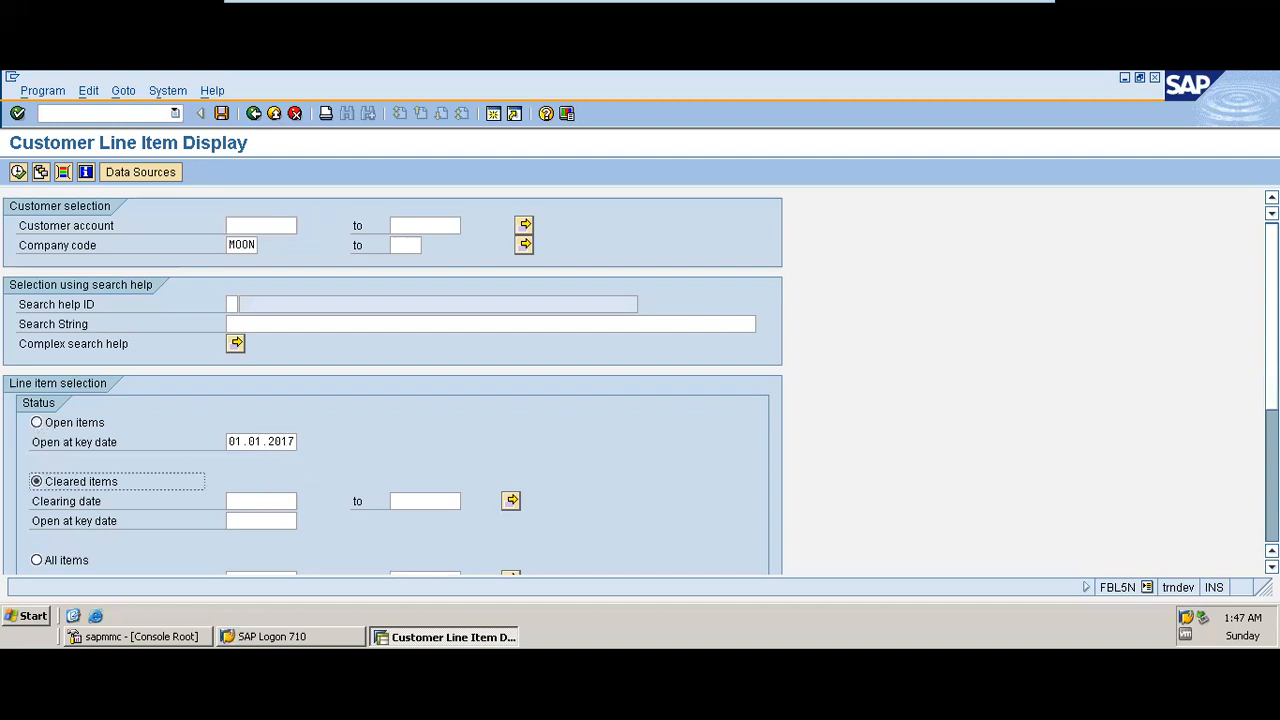
{"action": "scroll", "coordinate": [640, 380], "scroll_direction": "down", "scroll_amount": 1}
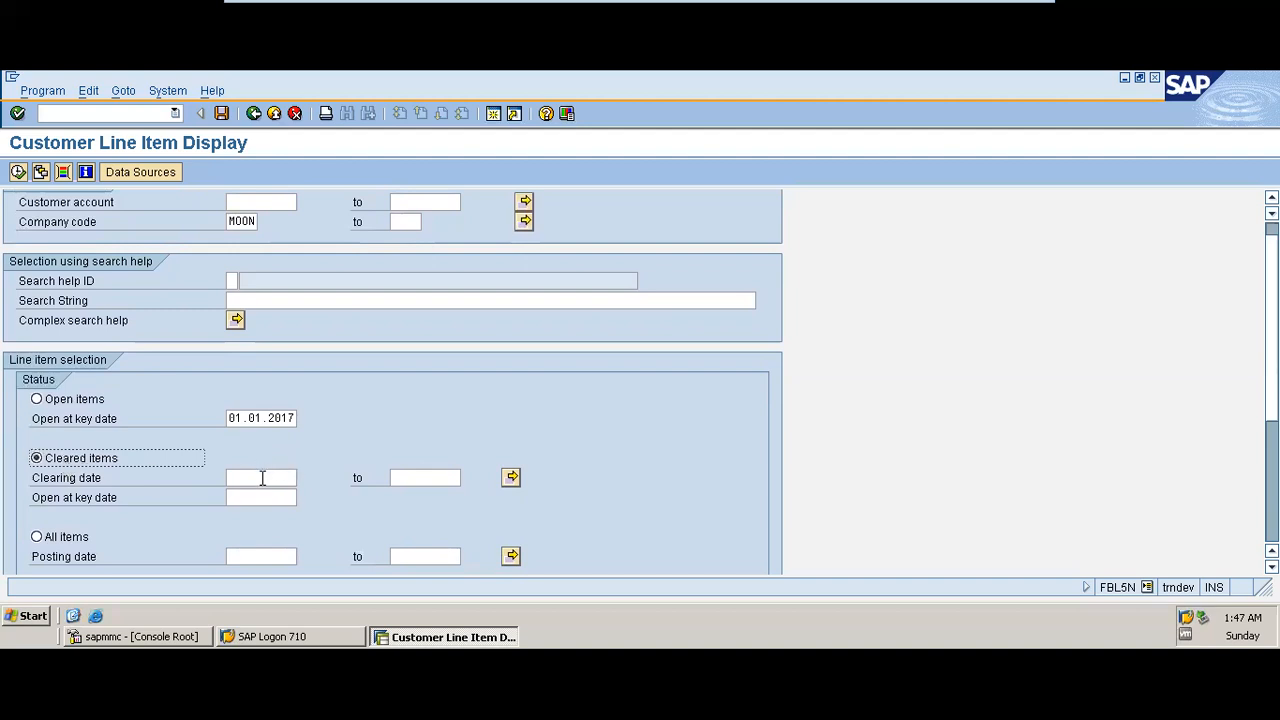
{"action": "left_click", "coordinate": [63, 538]}
{"action": "scroll", "coordinate": [290, 477], "scroll_direction": "down", "scroll_amount": 4}
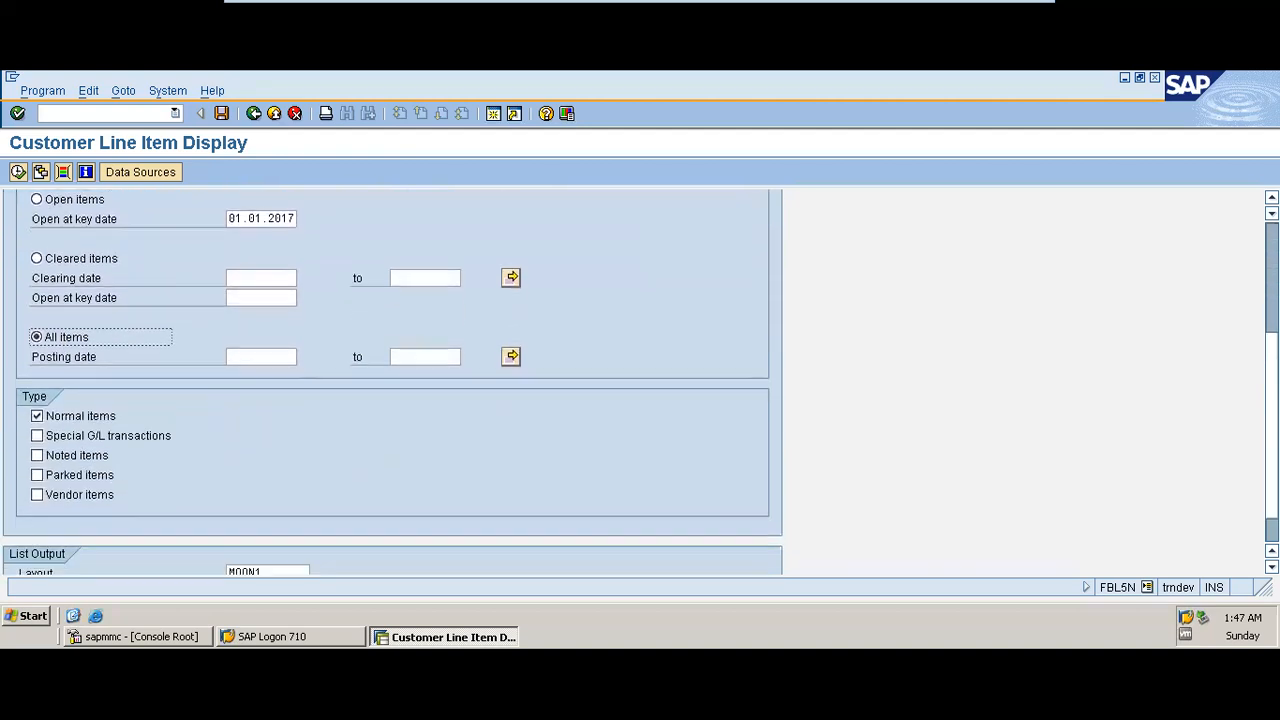
Include special G/L transactions in the item types and execute the customer line item report
{"action": "left_click", "coordinate": [118, 438]}
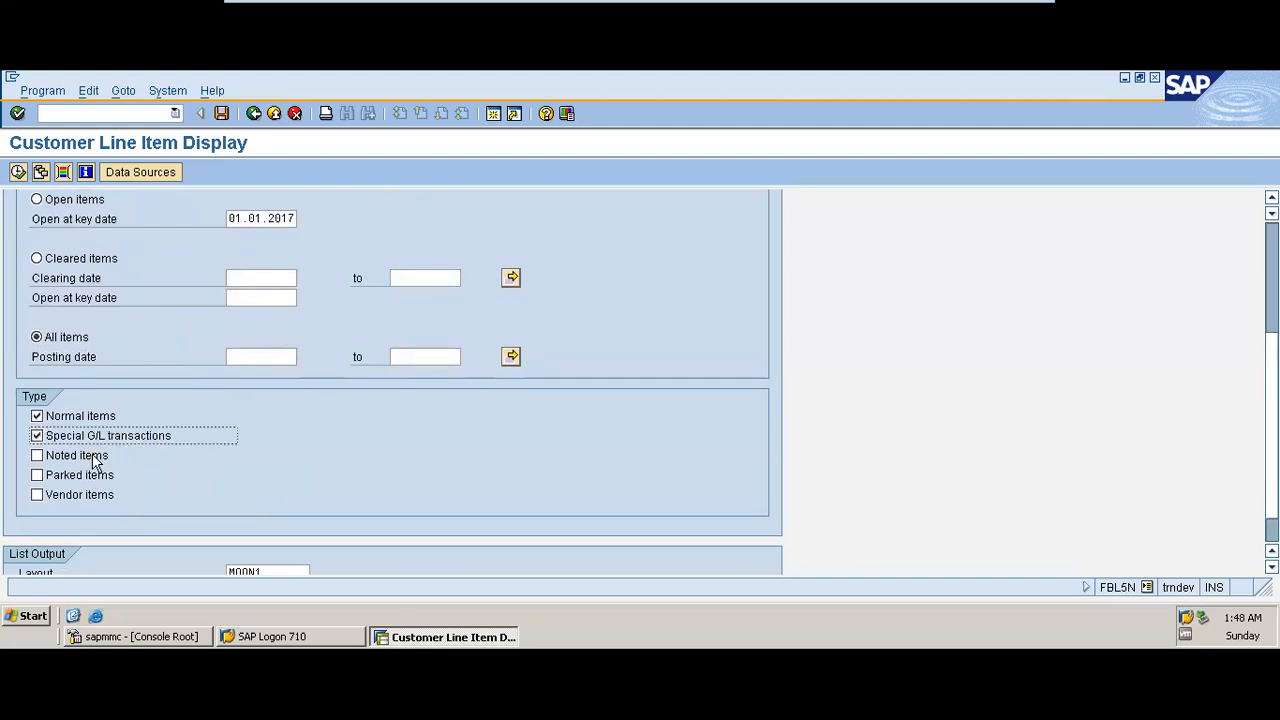
{"action": "left_click", "coordinate": [86, 462]}
{"action": "left_click", "coordinate": [76, 455]}
{"action": "left_click", "coordinate": [78, 445]}
{"action": "scroll", "coordinate": [392, 380], "scroll_direction": "up", "scroll_amount": 4}
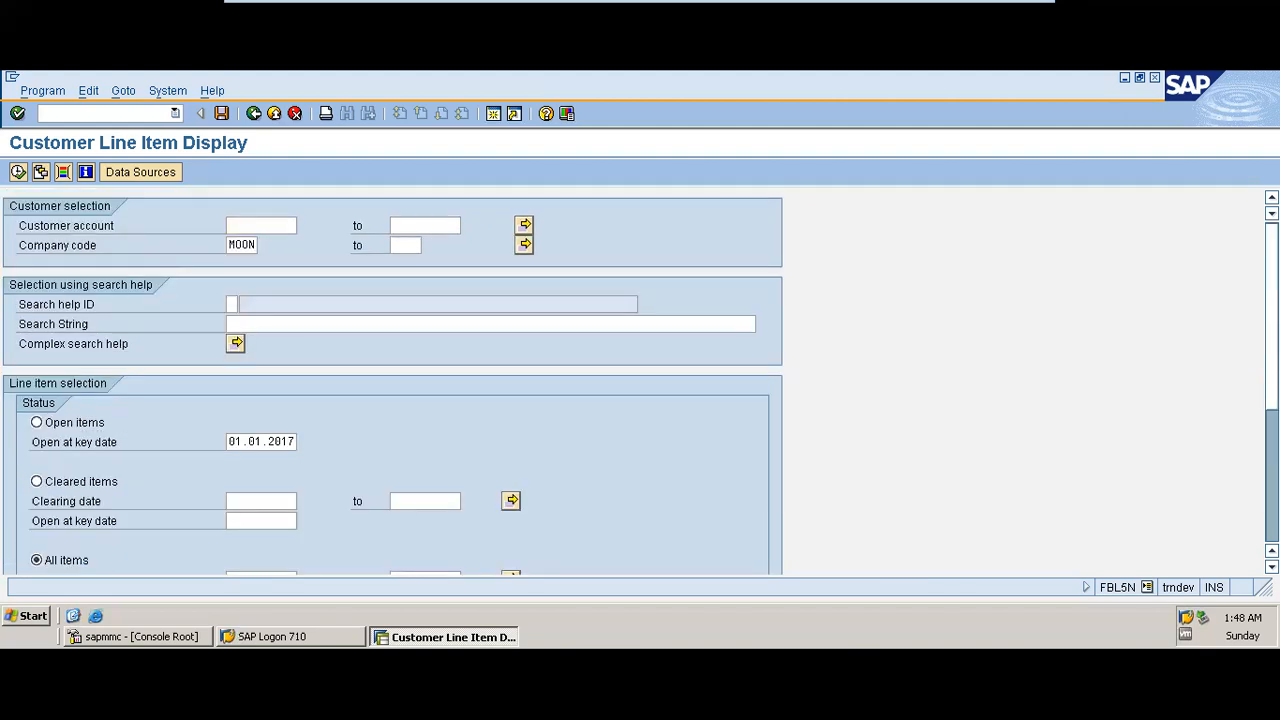
{"action": "left_click", "coordinate": [18, 172]}
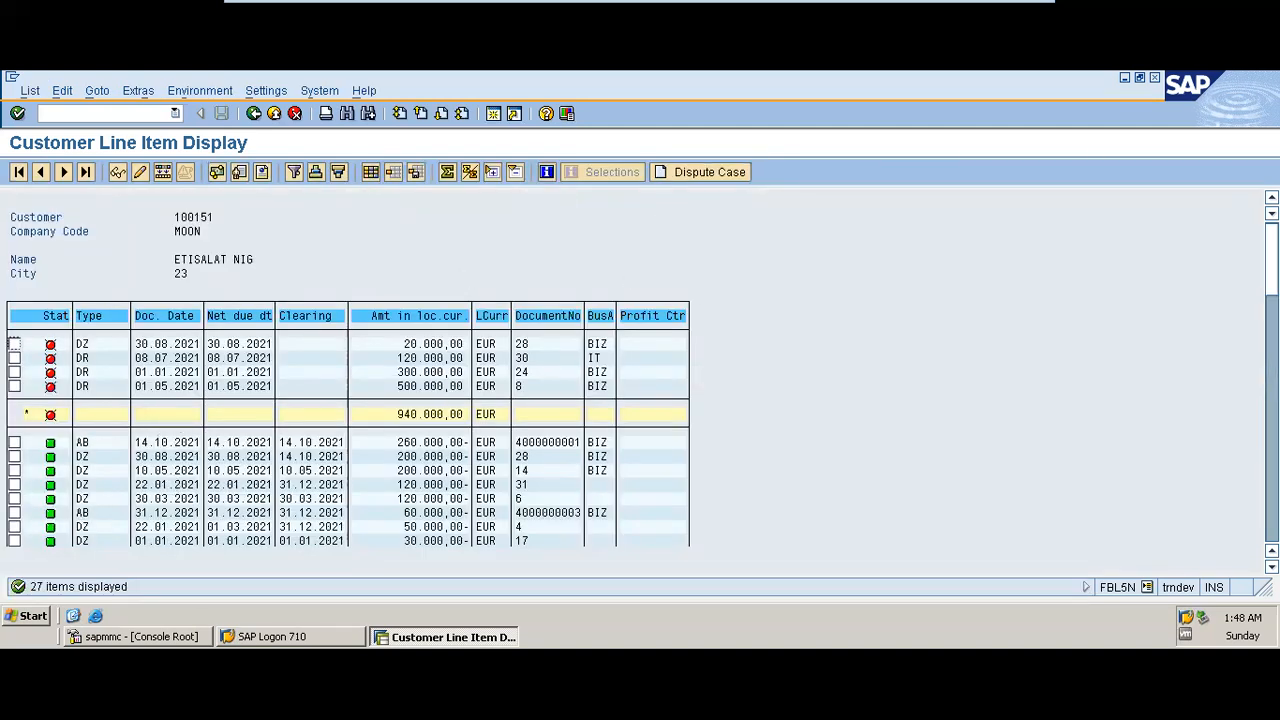
Filter the customer line items by document date from 01.01.2021 to 31.01.2021
{"action": "scroll", "coordinate": [348, 450], "scroll_direction": "down", "scroll_amount": 2}
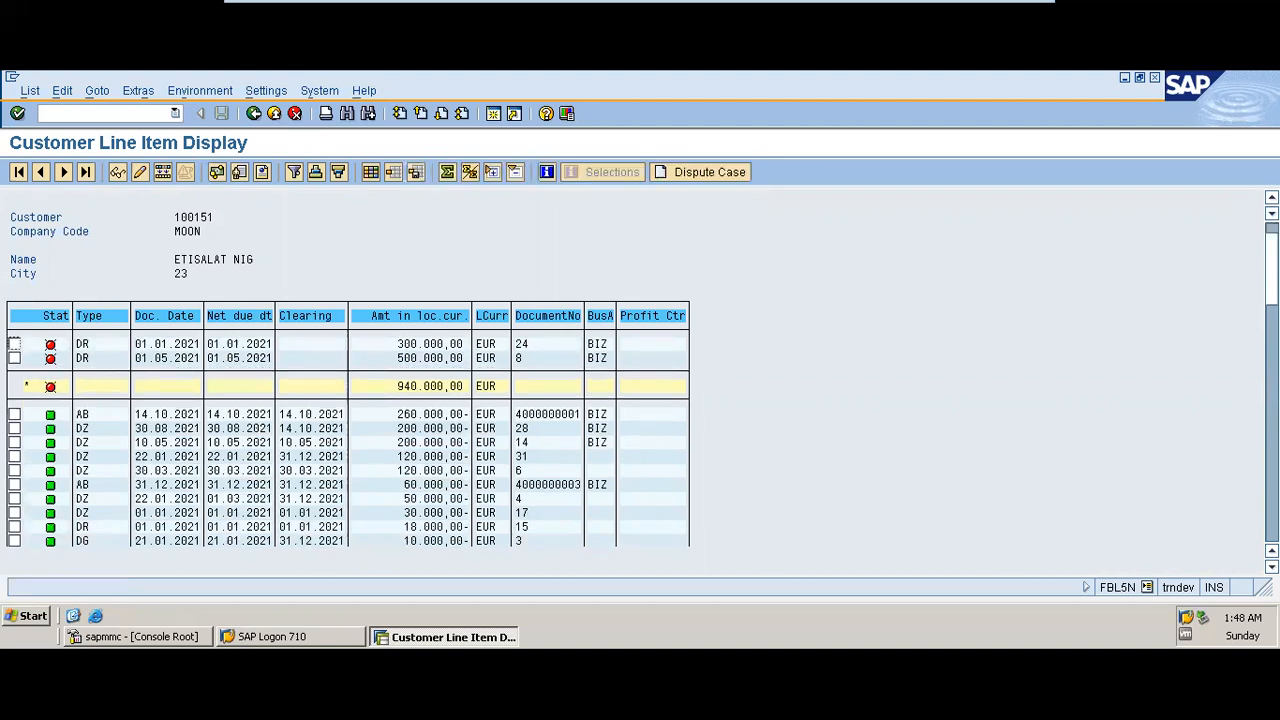
{"action": "scroll", "coordinate": [348, 440], "scroll_direction": "up", "scroll_amount": 2}
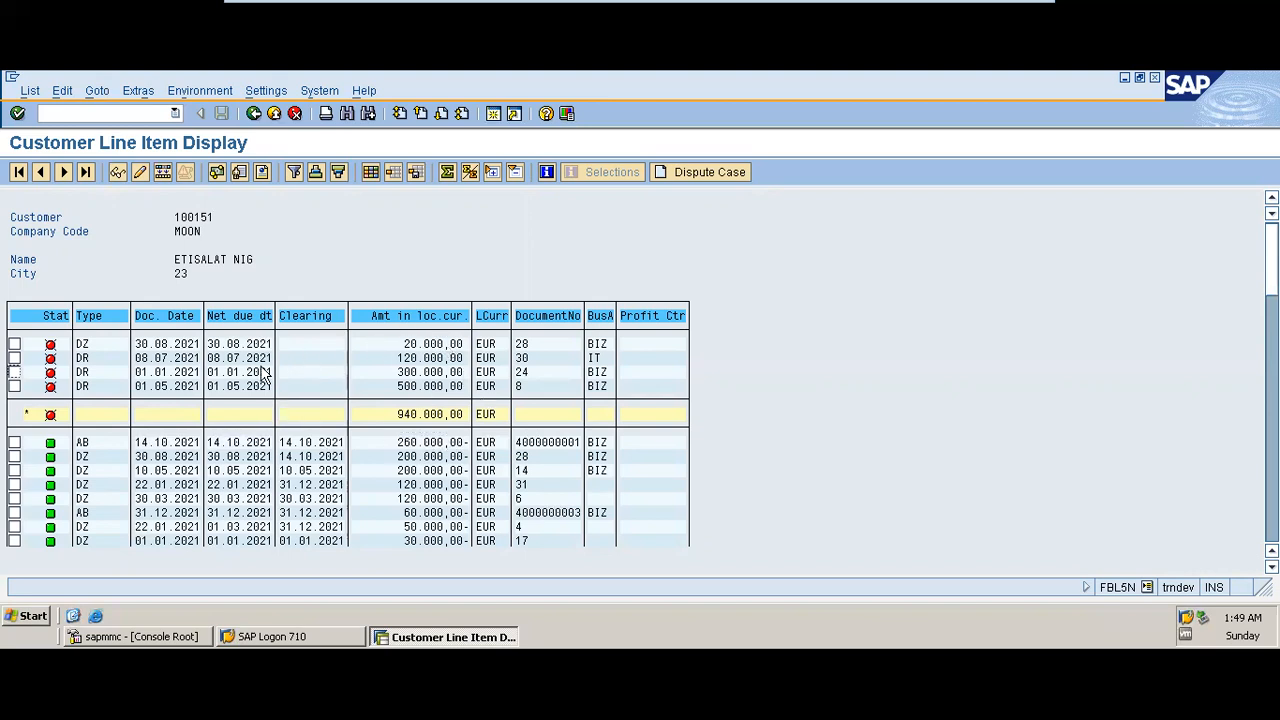
{"action": "left_click", "coordinate": [172, 320]}
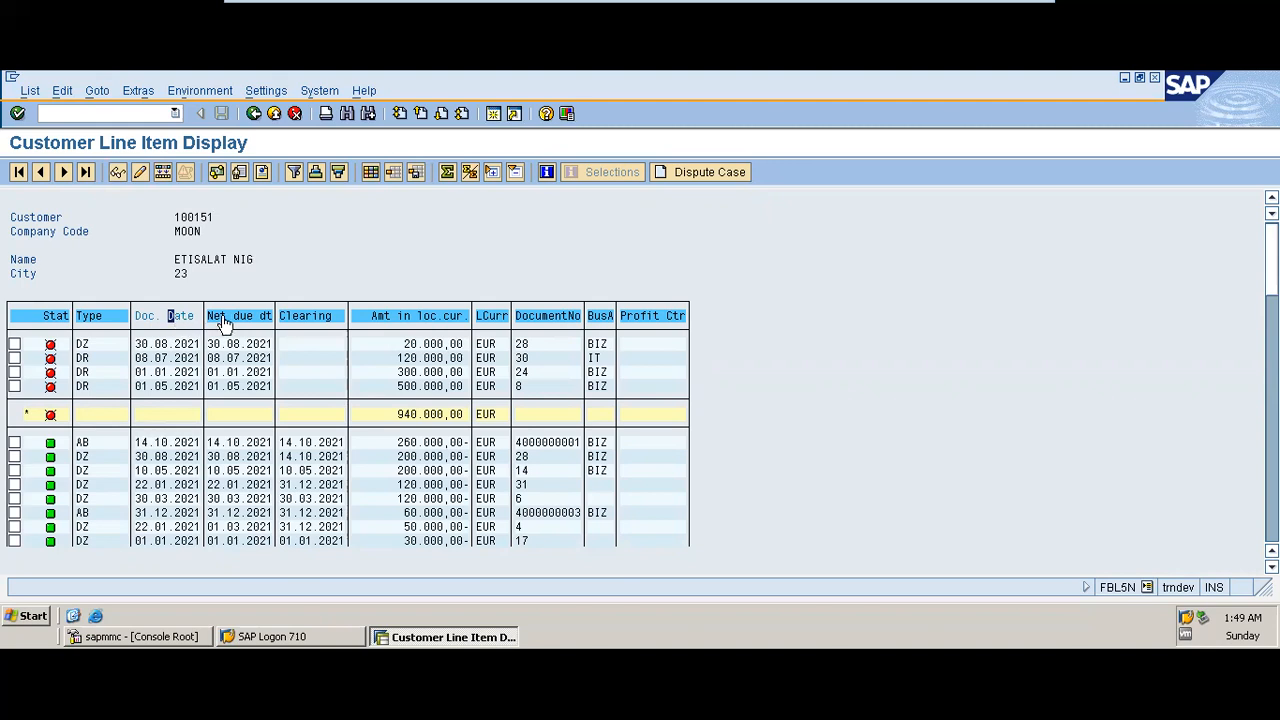
{"action": "left_click", "coordinate": [294, 172]}
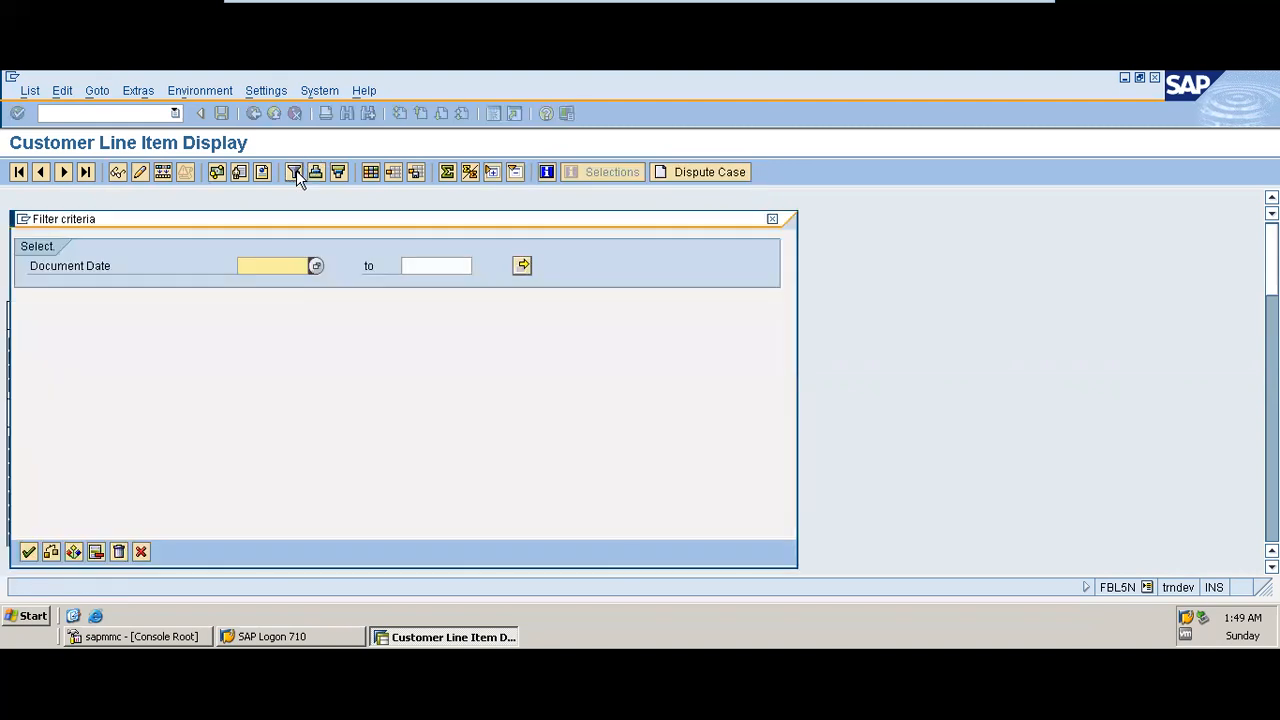
{"action": "key", "text": "BackSpace"}
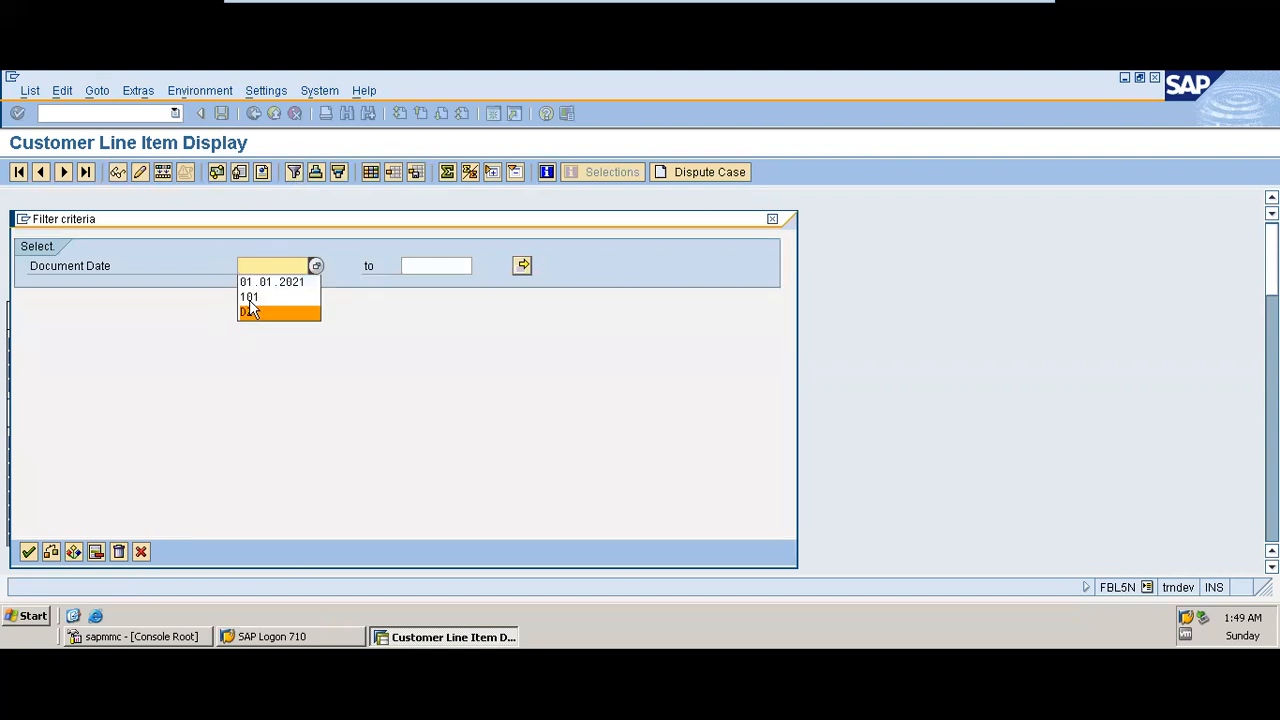
{"action": "left_click", "coordinate": [272, 281]}
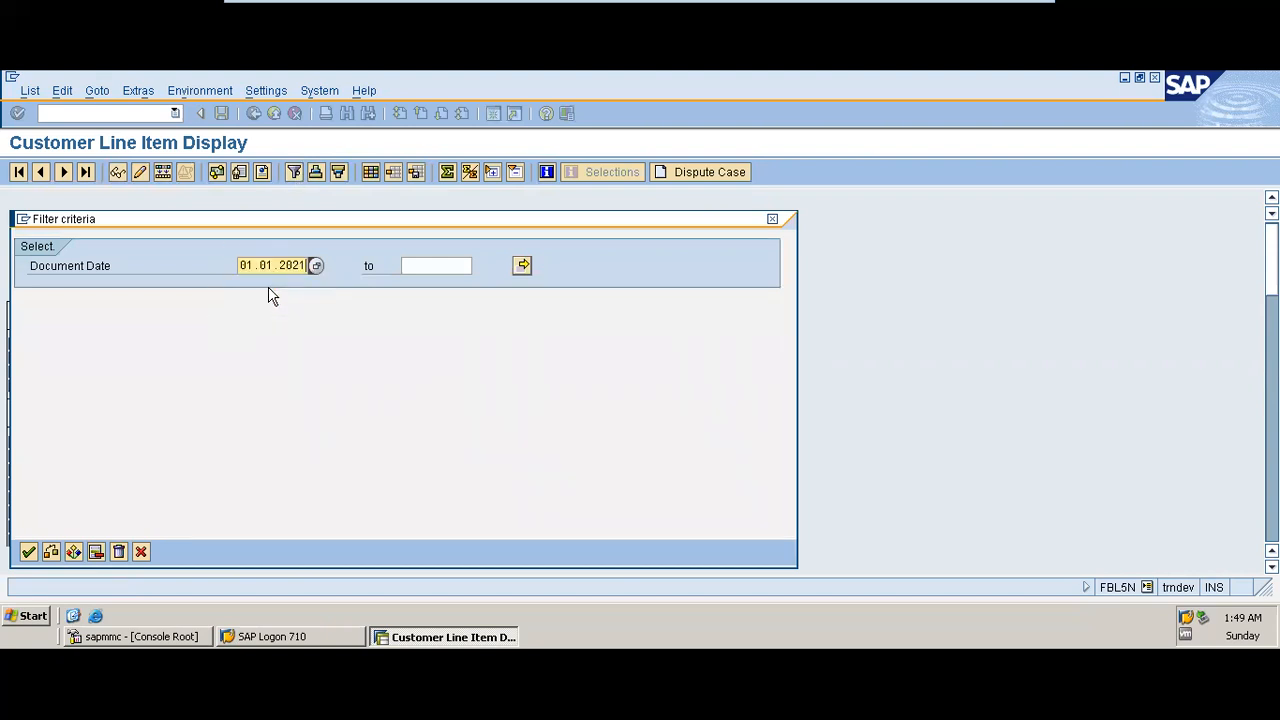
{"action": "left_click", "coordinate": [429, 266]}
{"action": "key", "text": "BackSpace"}
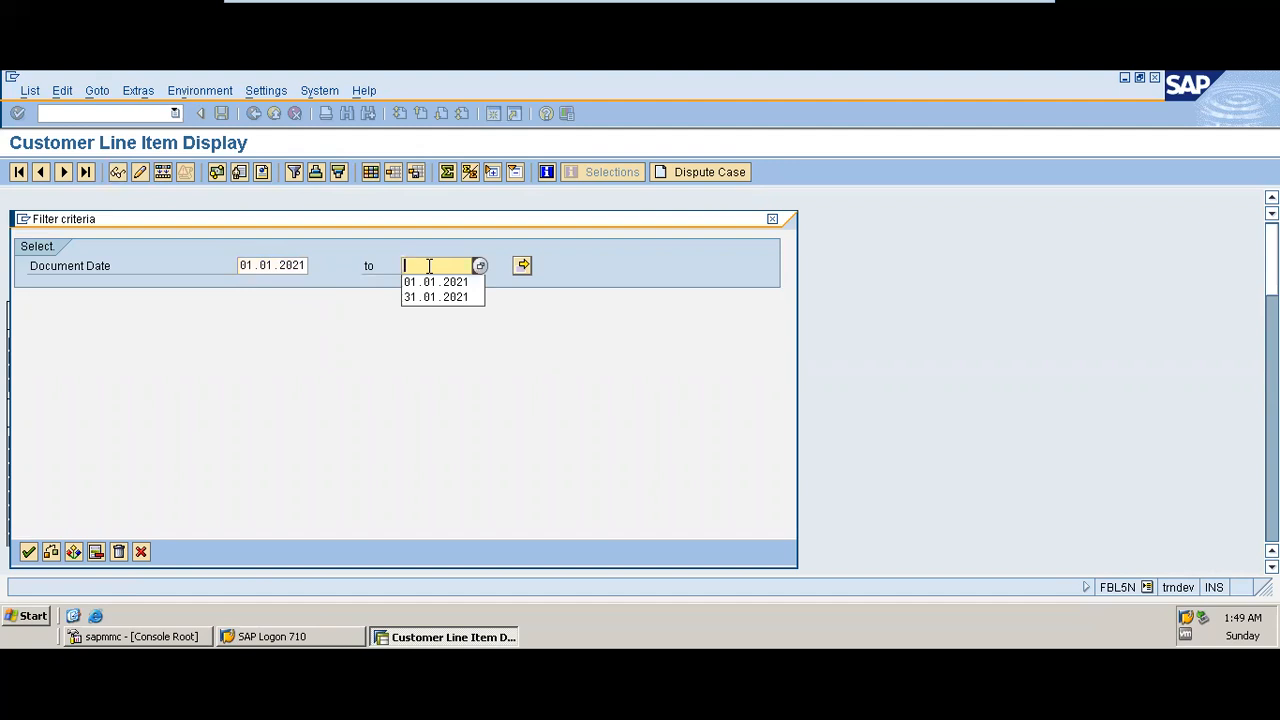
{"action": "left_click", "coordinate": [437, 297]}
{"action": "left_click", "coordinate": [29, 552]}
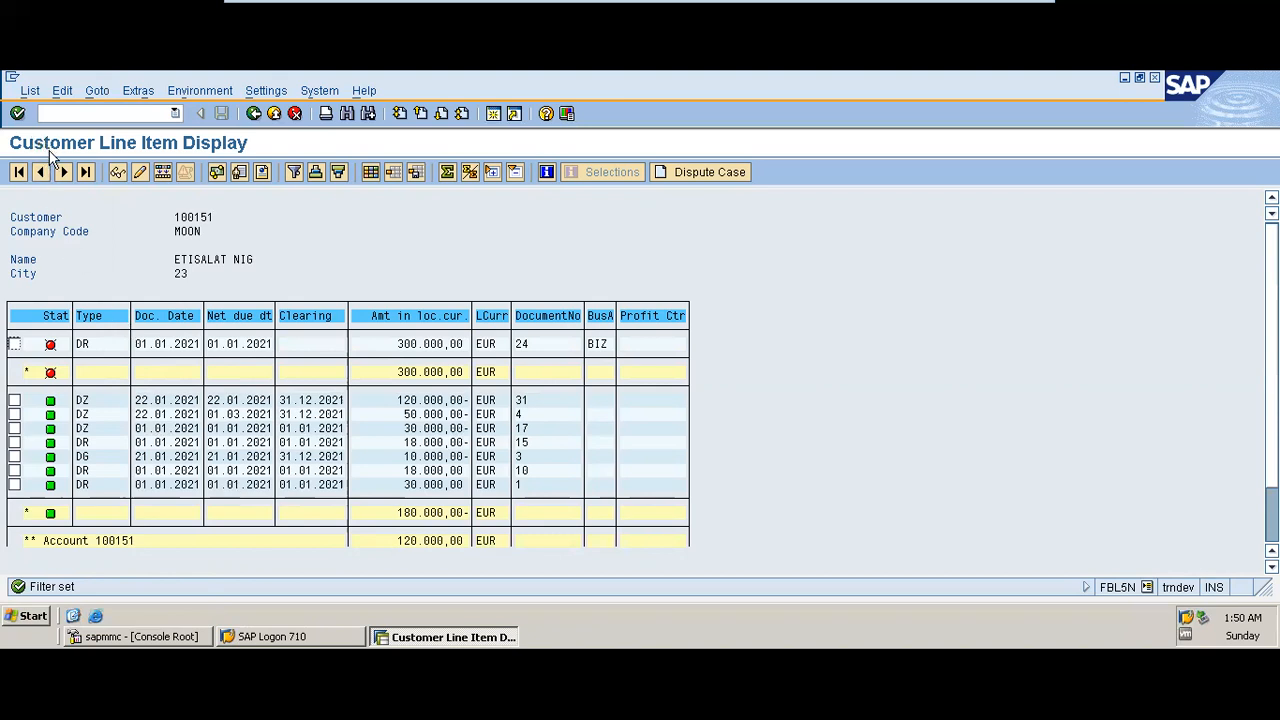
Refresh the customer line item list to clear the document date filter
{"action": "left_click", "coordinate": [31, 91]}
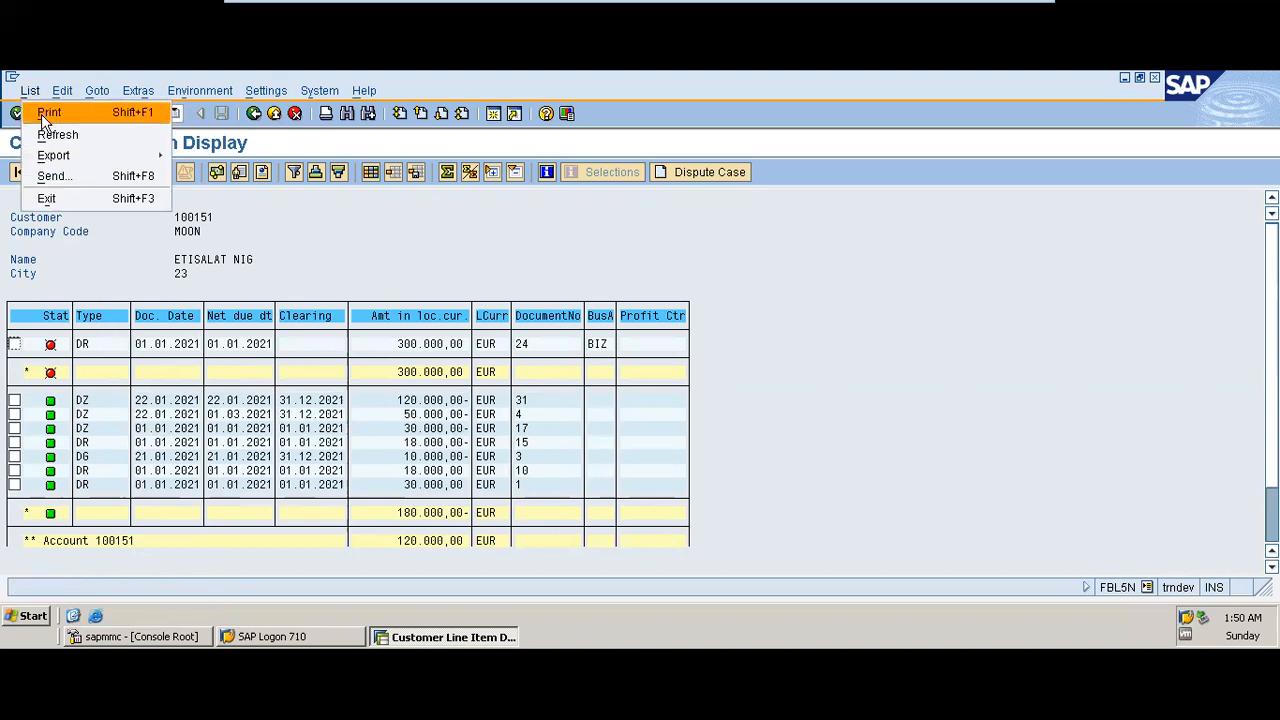
{"action": "left_click", "coordinate": [53, 140]}
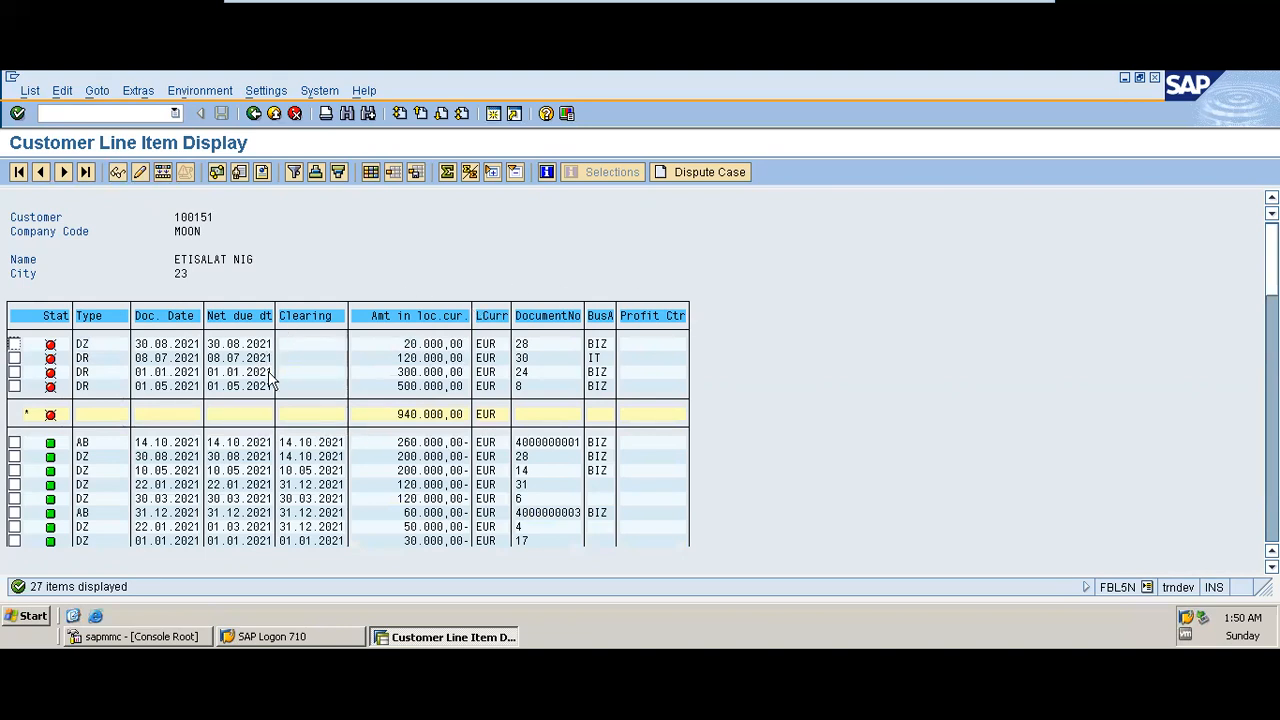
Display the open 500.000,00 EUR customer invoice line item dated 01.05.2021 from the list
{"action": "left_click", "coordinate": [170, 386]}
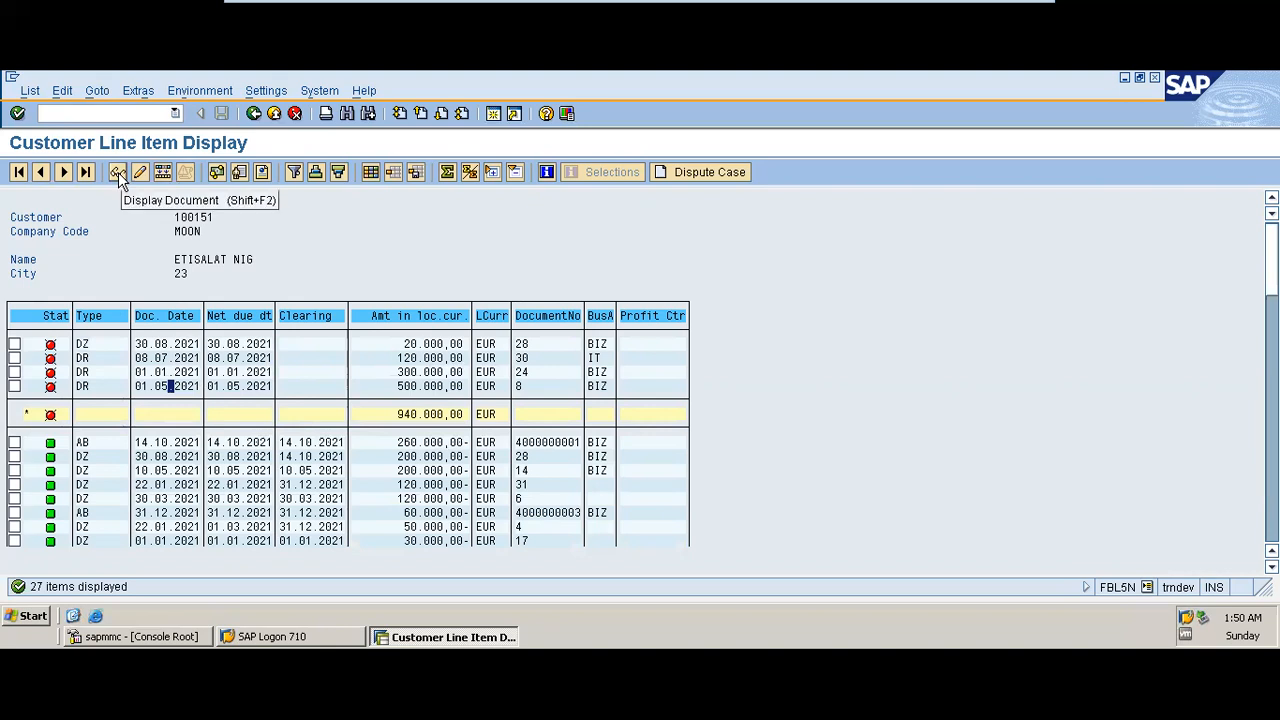
{"action": "left_click", "coordinate": [185, 388]}
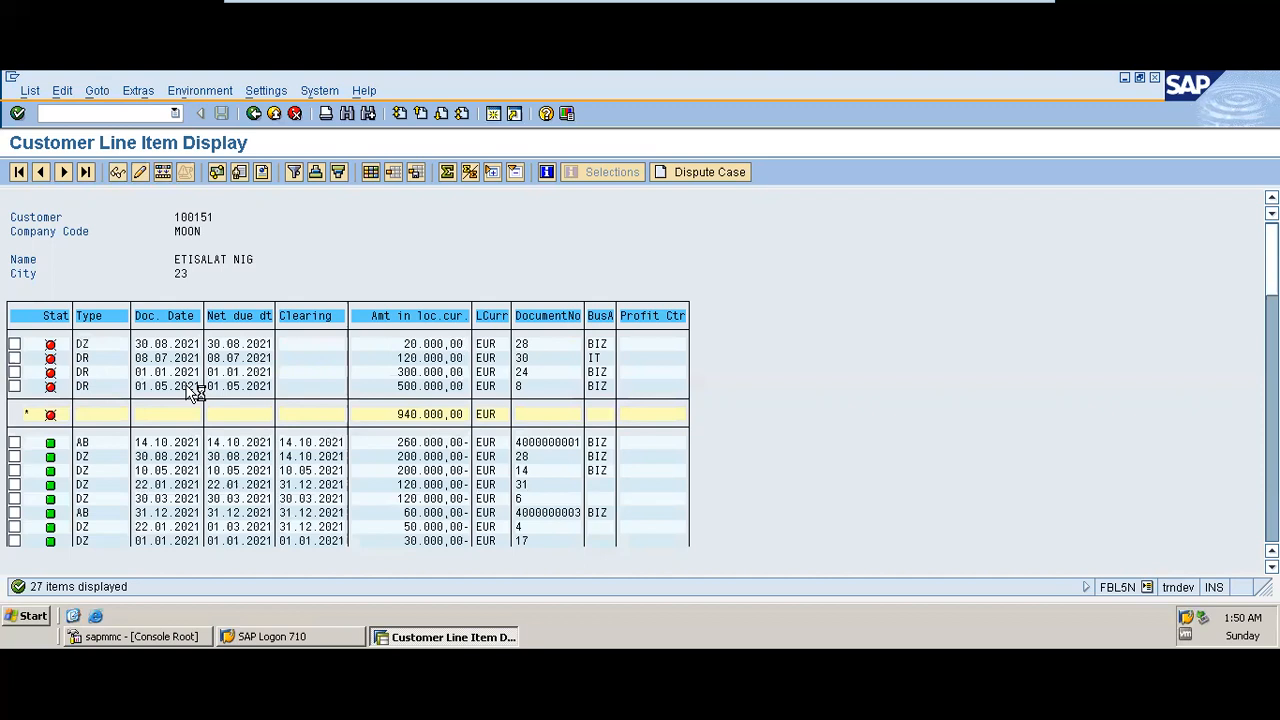
{"action": "double_click", "coordinate": [195, 388]}
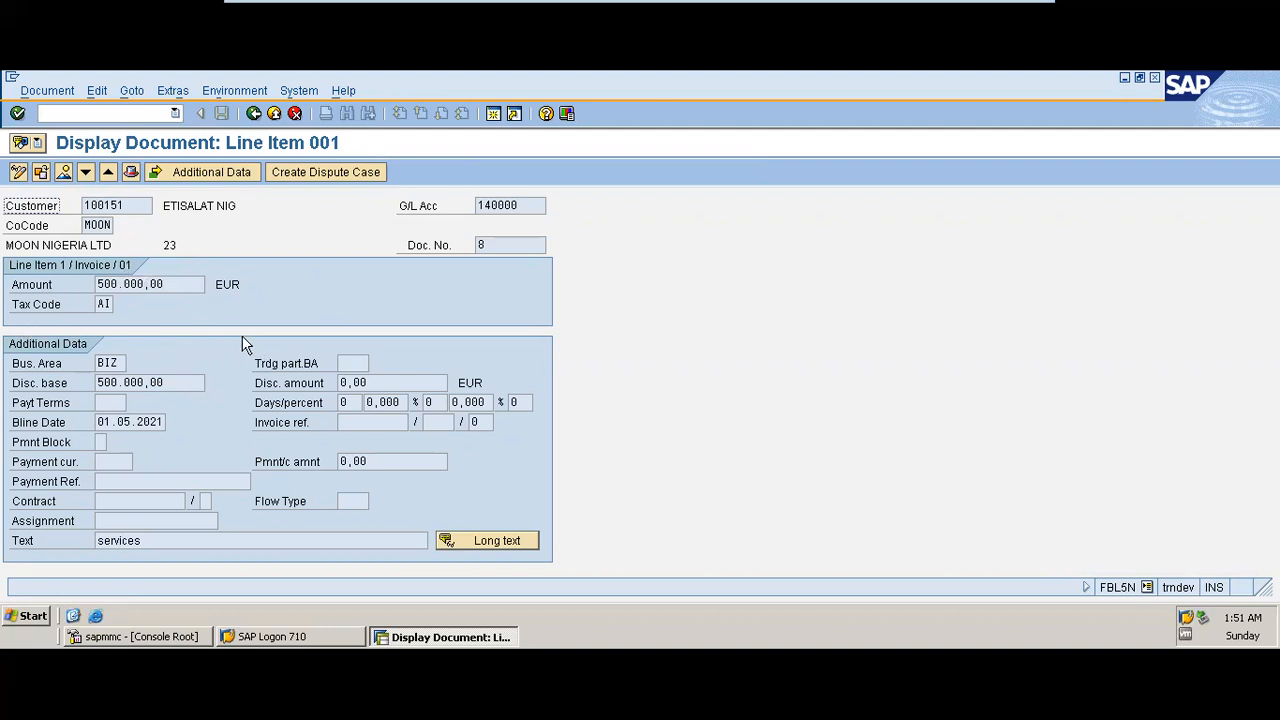
Switch the line item to change mode and extend its text to "services for maintenace of vehicle"
{"action": "left_click", "coordinate": [20, 177]}
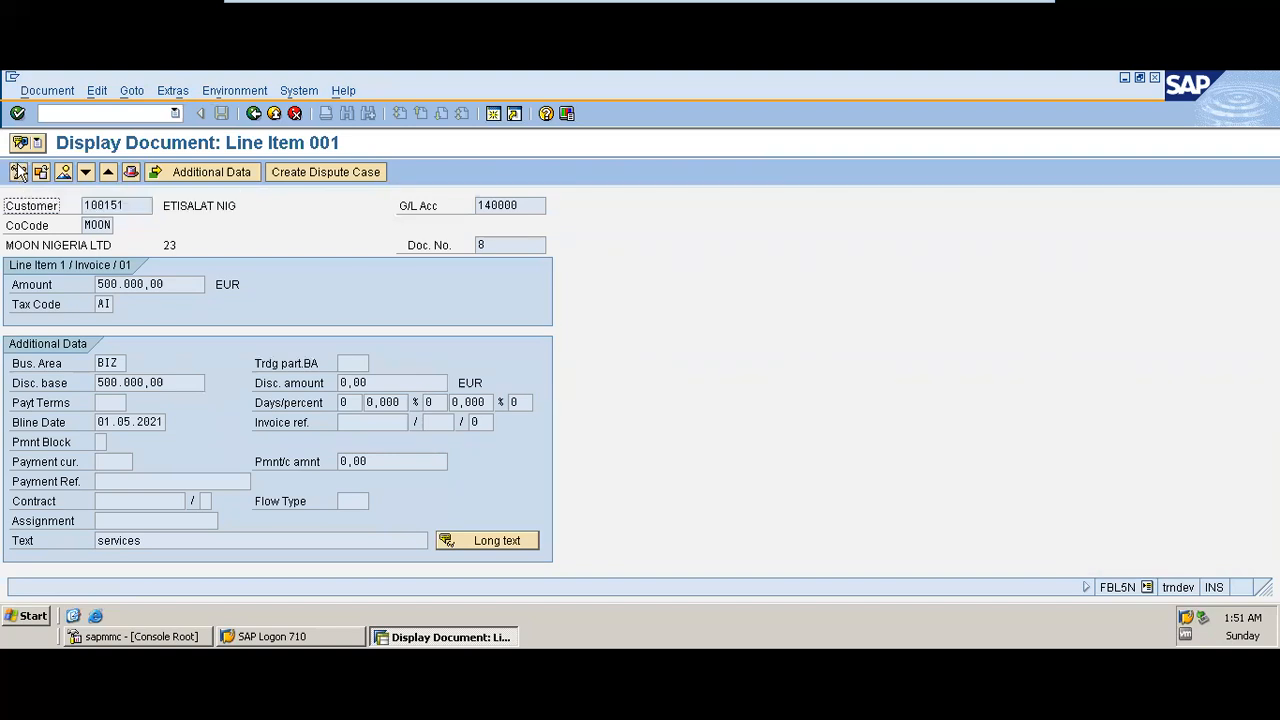
{"action": "left_click", "coordinate": [20, 177]}
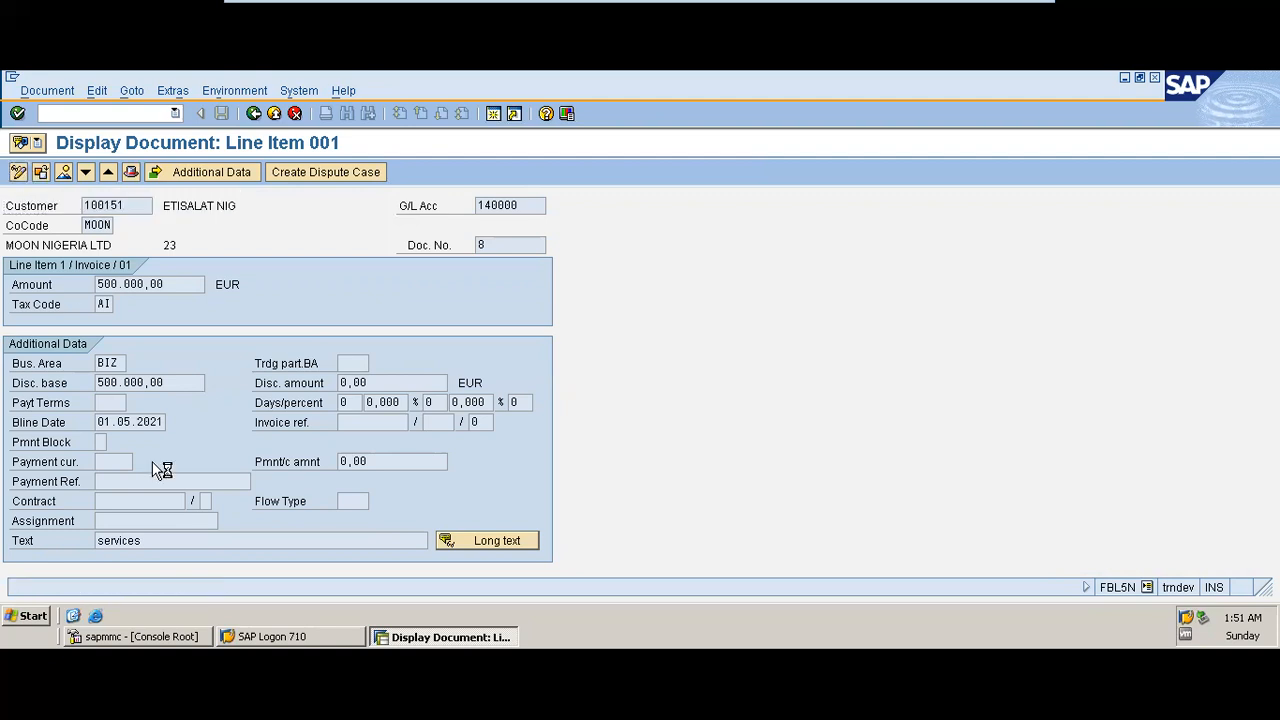
{"action": "left_click", "coordinate": [158, 541]}
{"action": "type", "text": "for mai"}
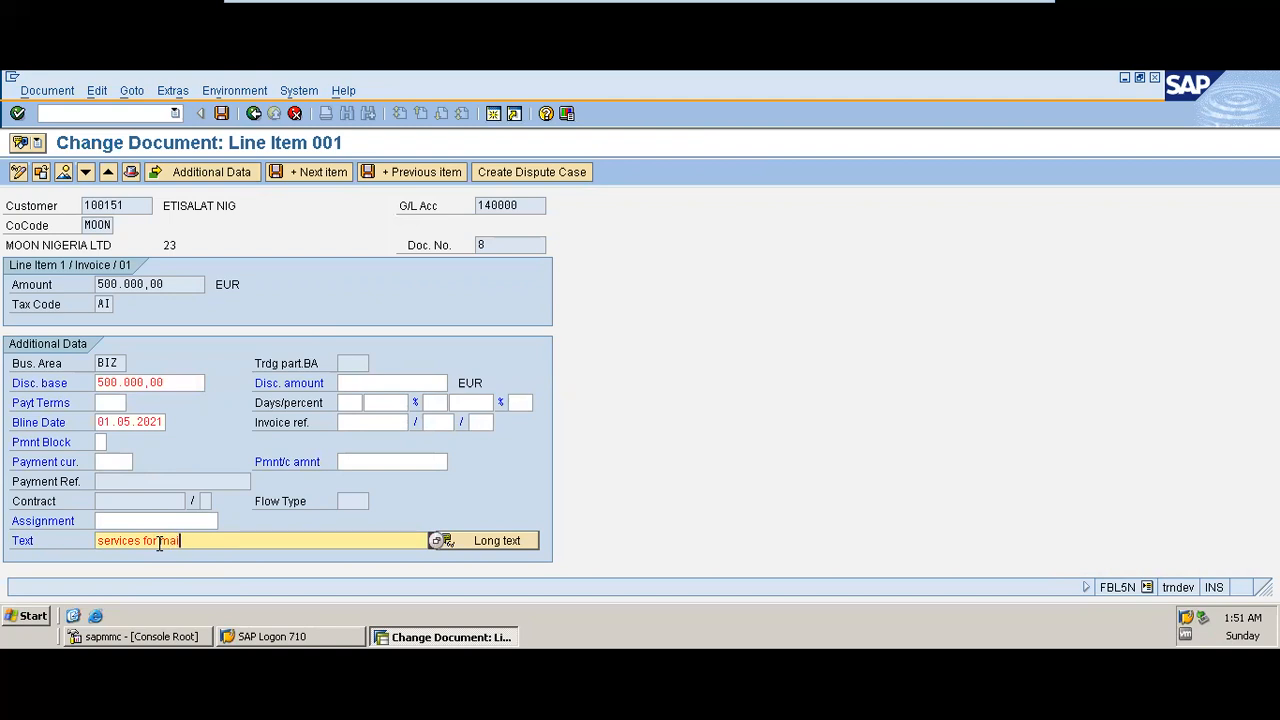
{"action": "type", "text": "ntenace of vehicle"}
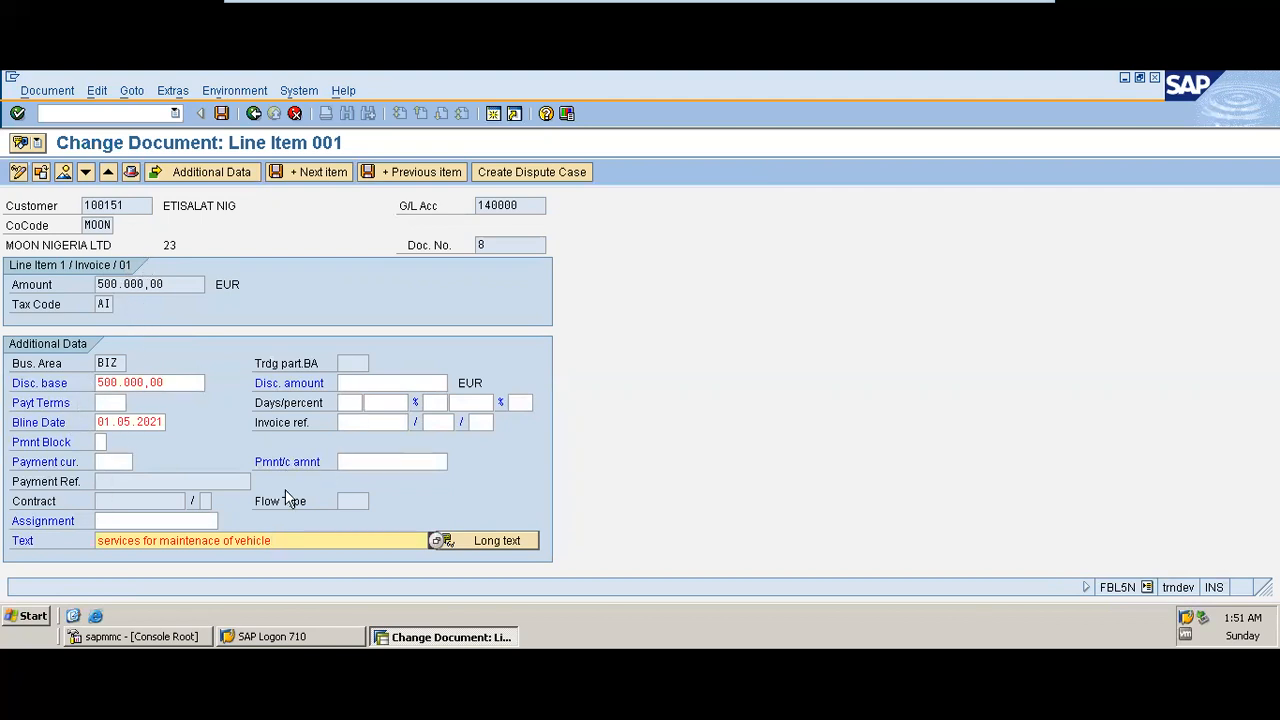
Examine the document's data entry overview with all its line items, and view its document header
{"action": "left_click", "coordinate": [64, 172]}
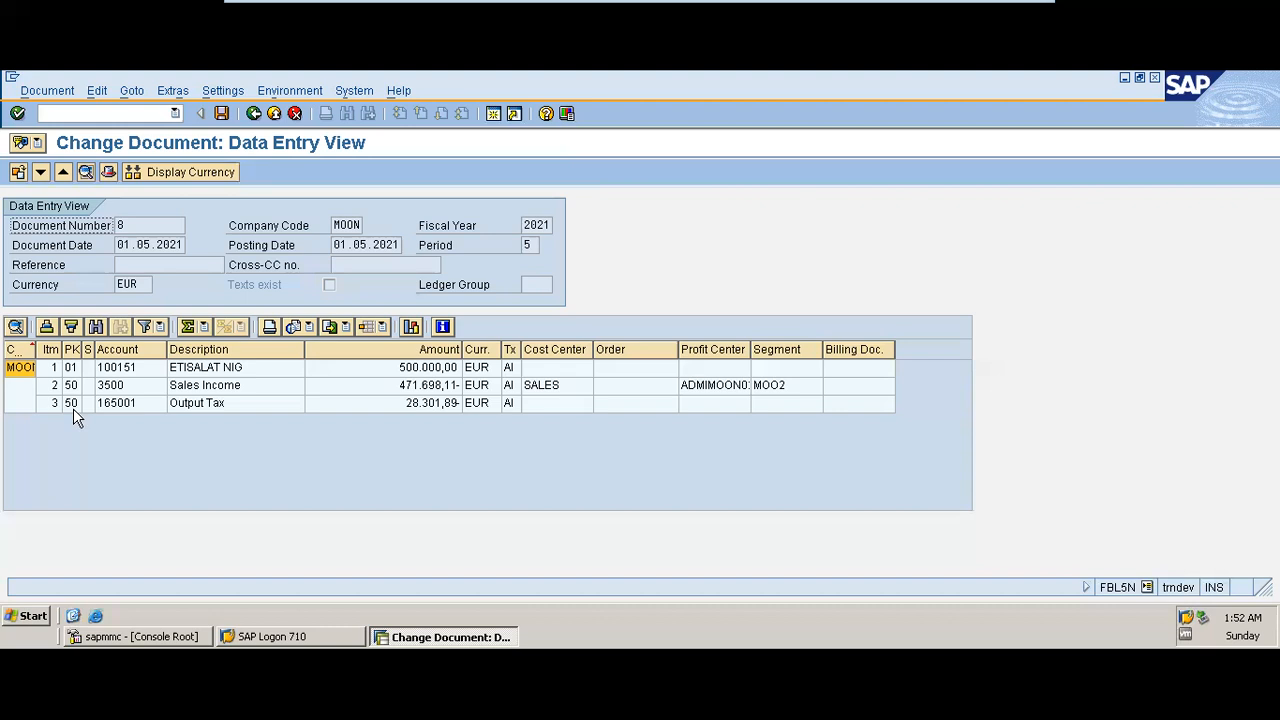
{"action": "left_click", "coordinate": [109, 173]}
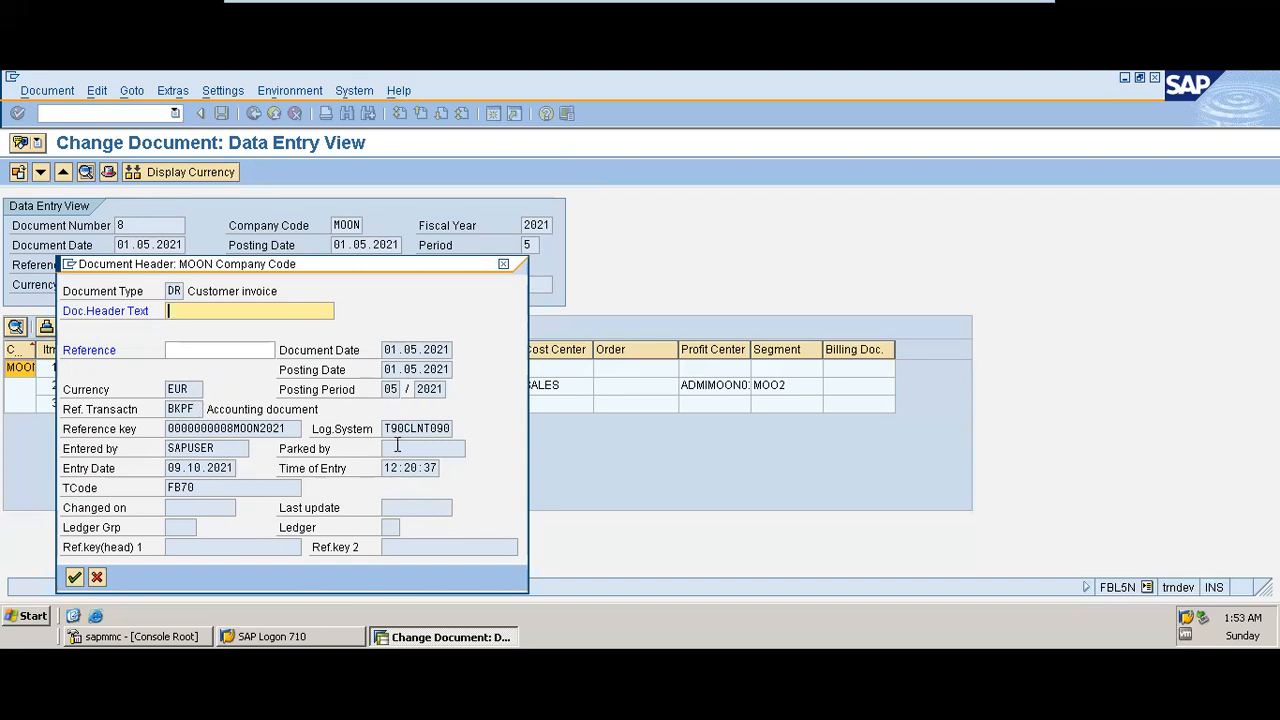
{"action": "left_click", "coordinate": [504, 265]}
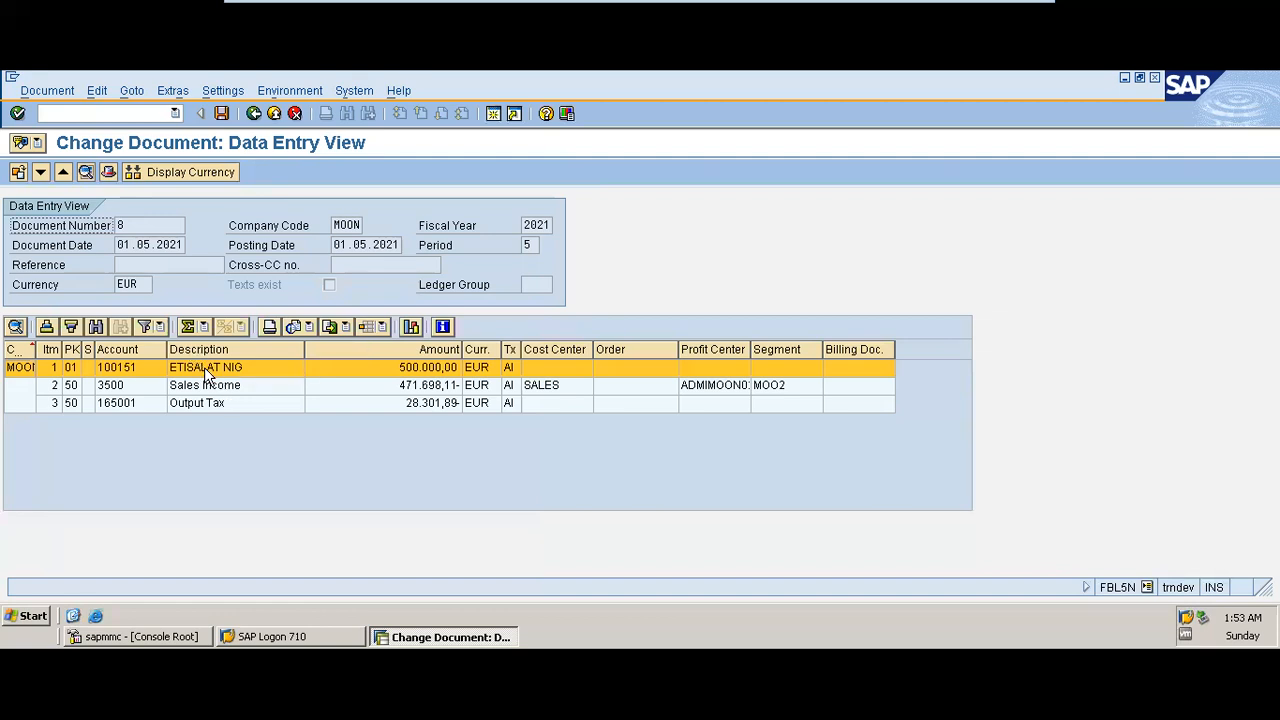
Leave the changed document, save its changes and return to the customer line item list
{"action": "left_click", "coordinate": [255, 114]}
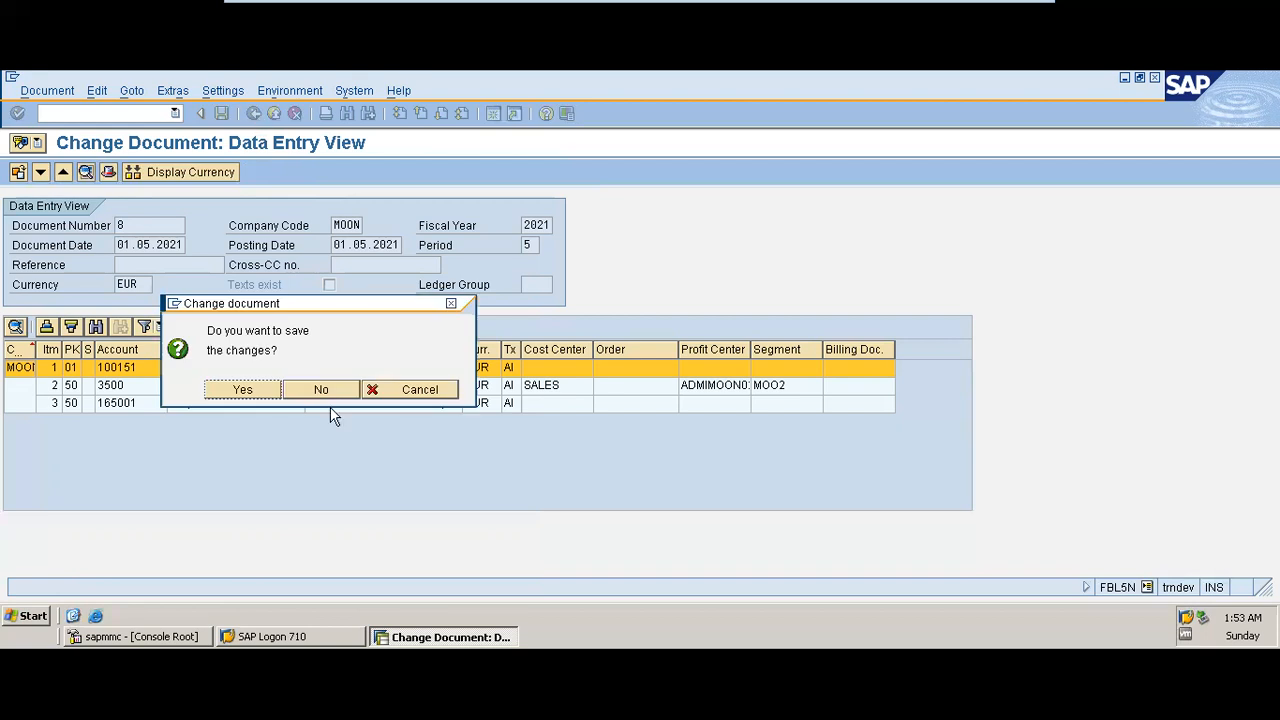
{"action": "left_click", "coordinate": [268, 397]}
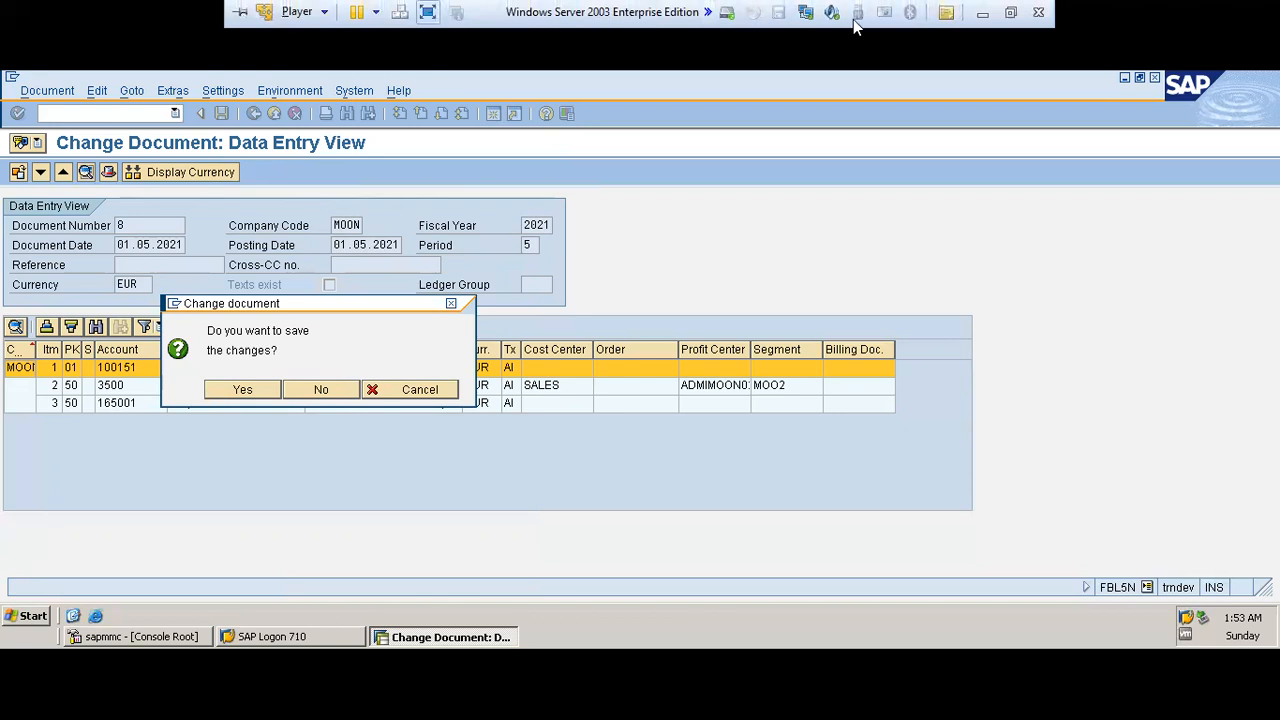
{"action": "left_click", "coordinate": [985, 14]}
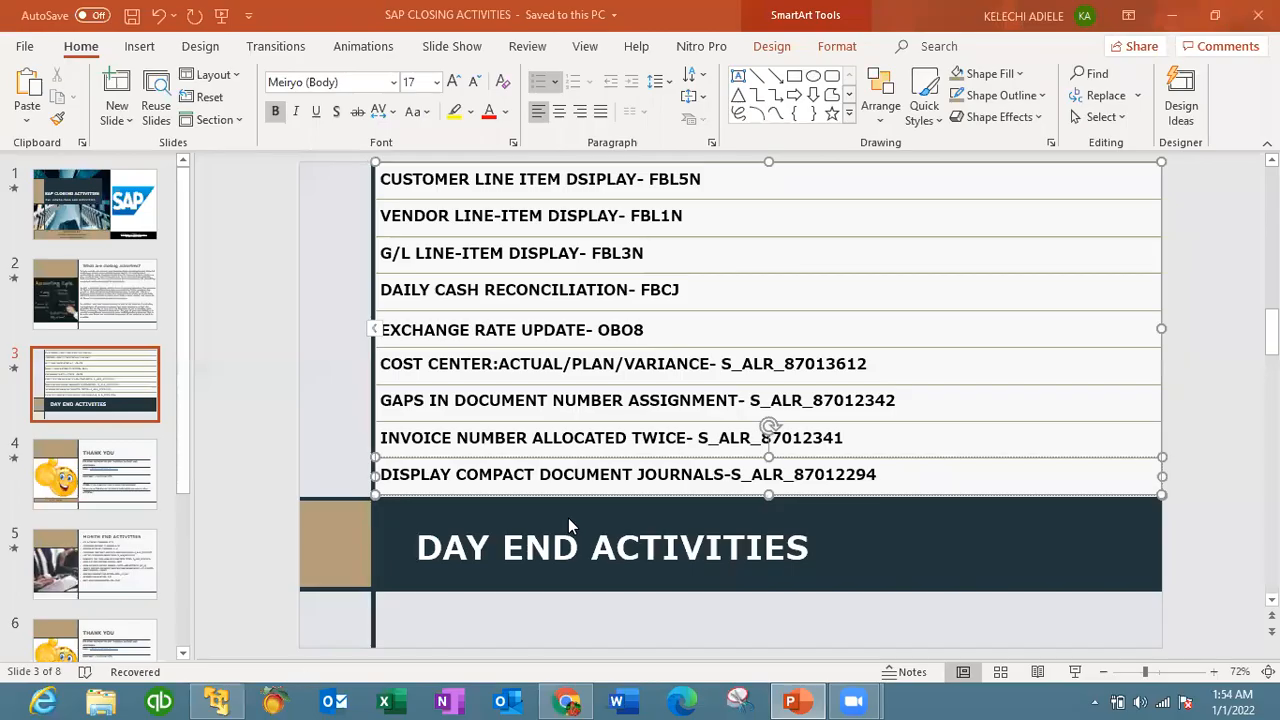
{"action": "left_click", "coordinate": [240, 699]}
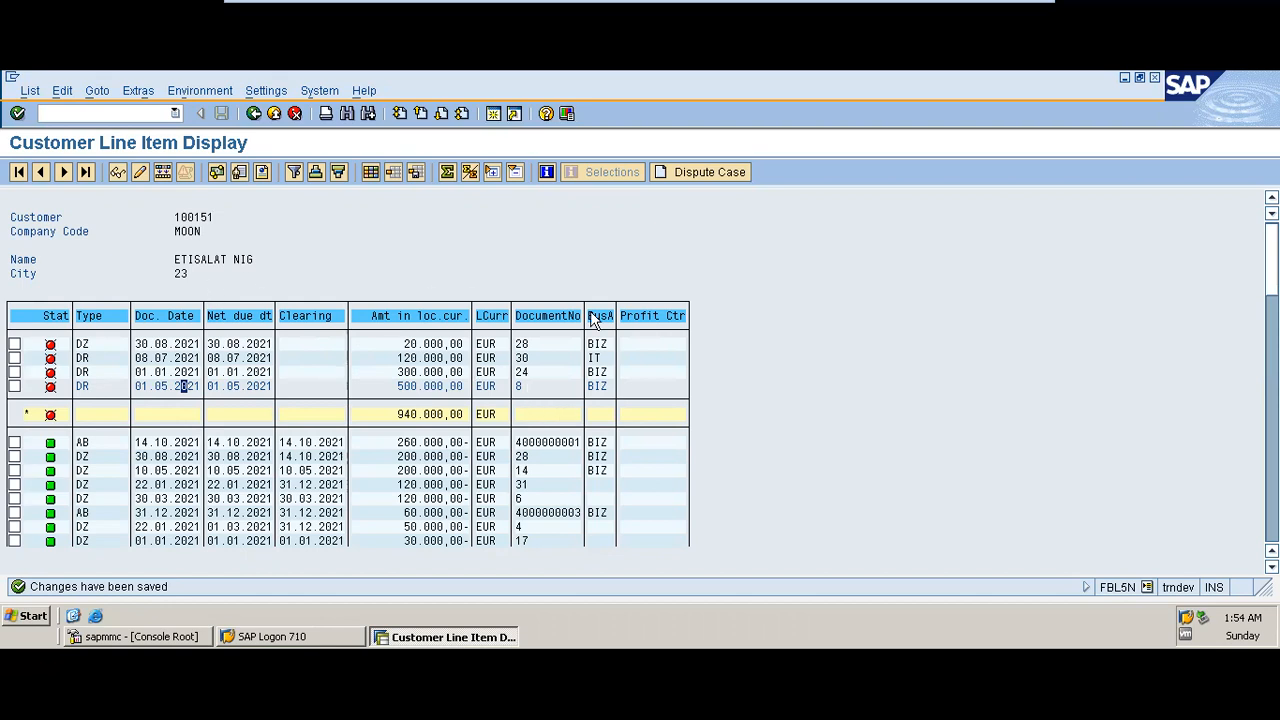
Reopen the 01.05.2021 line item to check its text and the available attachment and workflow services, and return to the list
{"action": "double_click", "coordinate": [244, 390]}
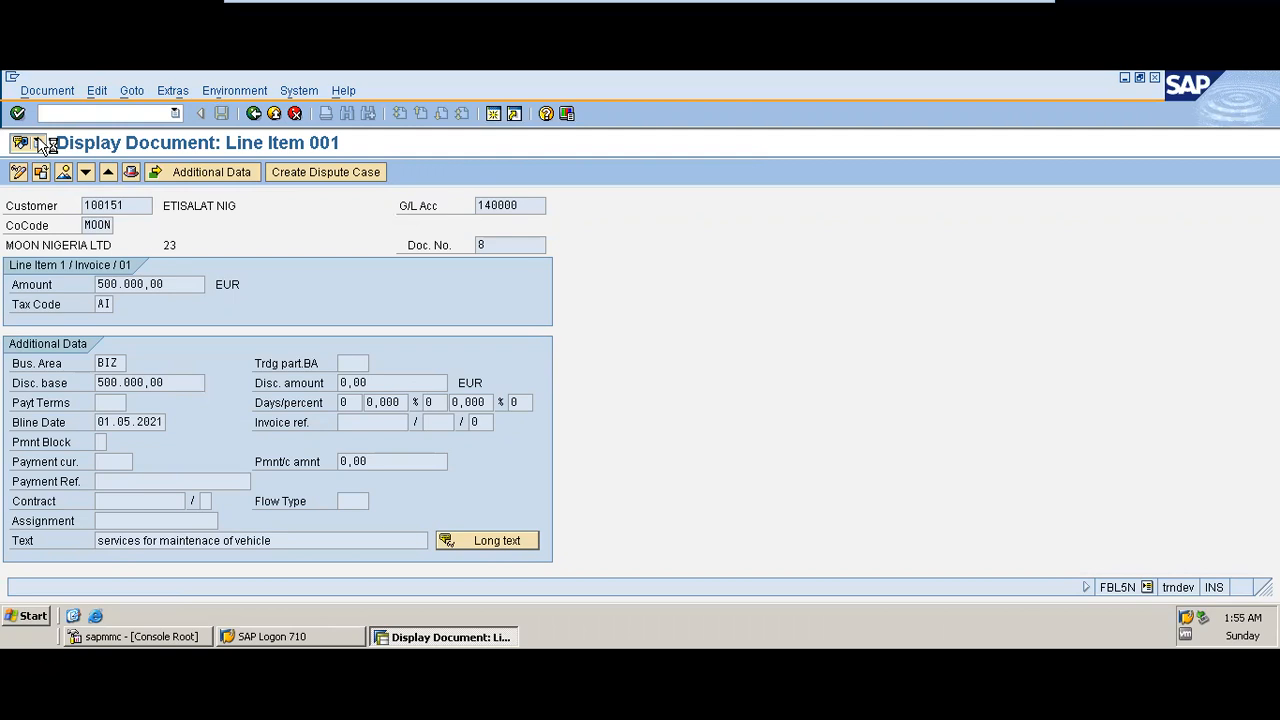
{"action": "left_click", "coordinate": [39, 144]}
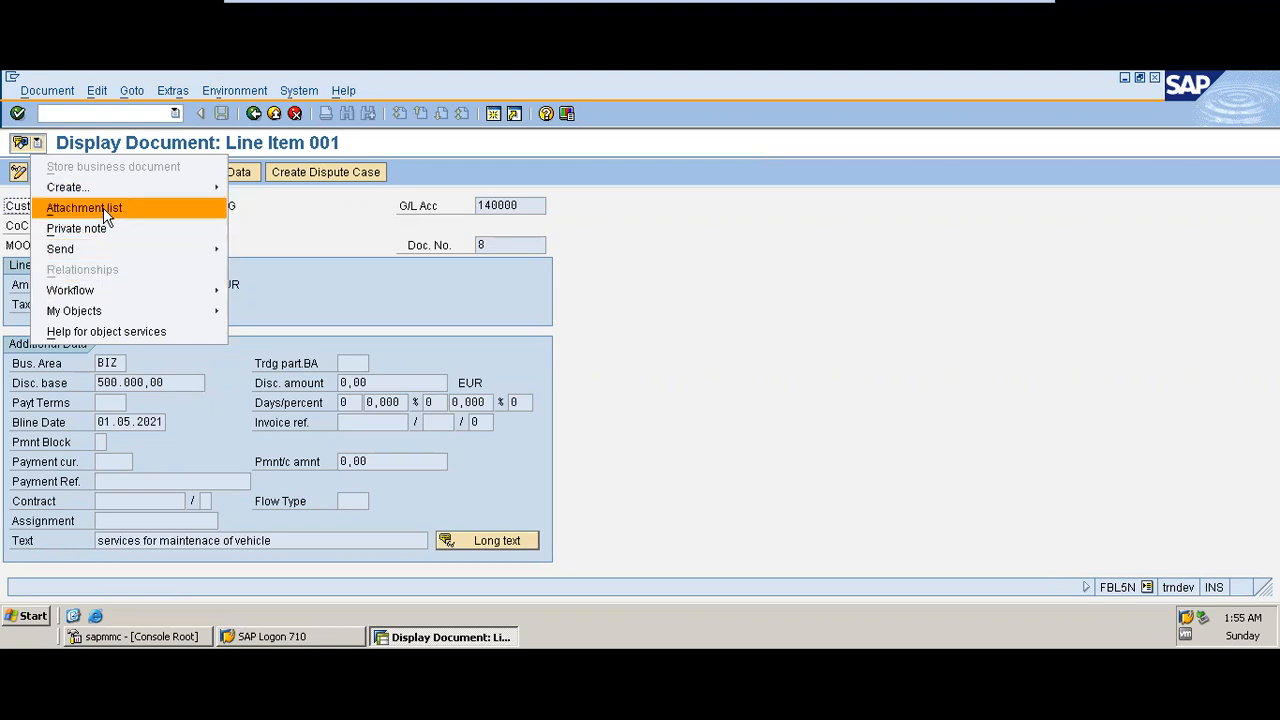
{"action": "mouse_move", "coordinate": [86, 183]}
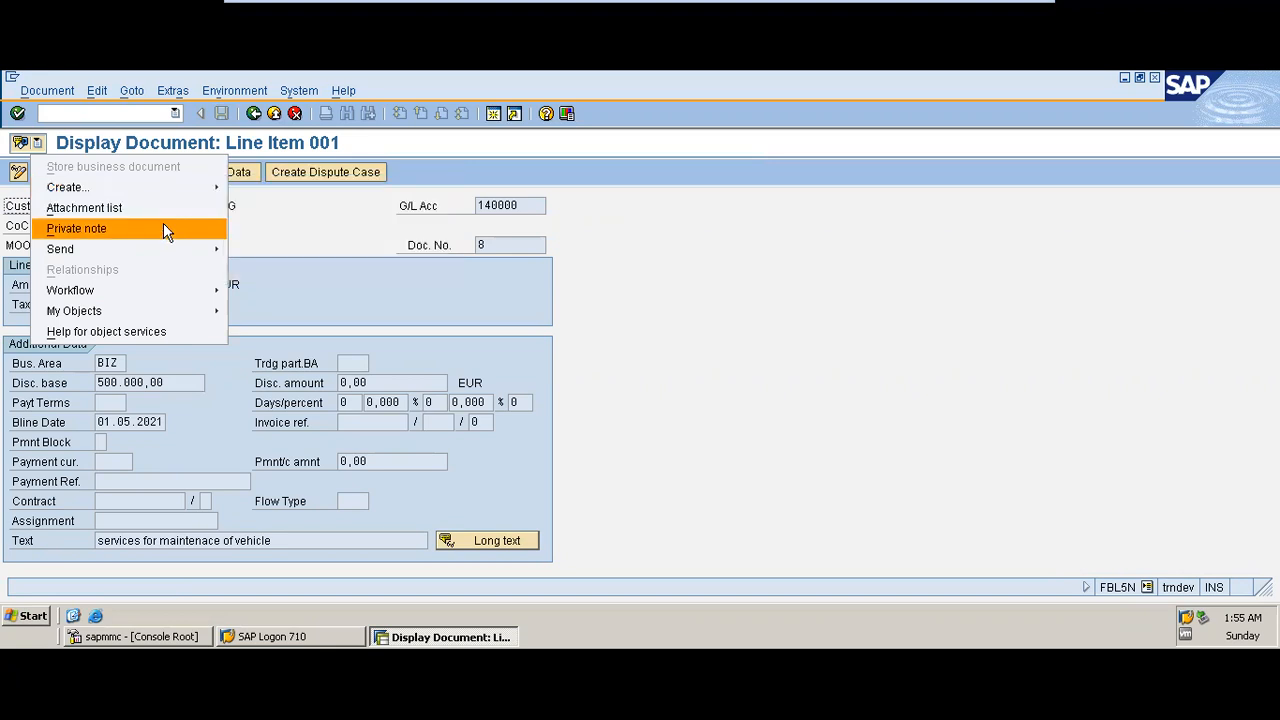
{"action": "mouse_move", "coordinate": [170, 290]}
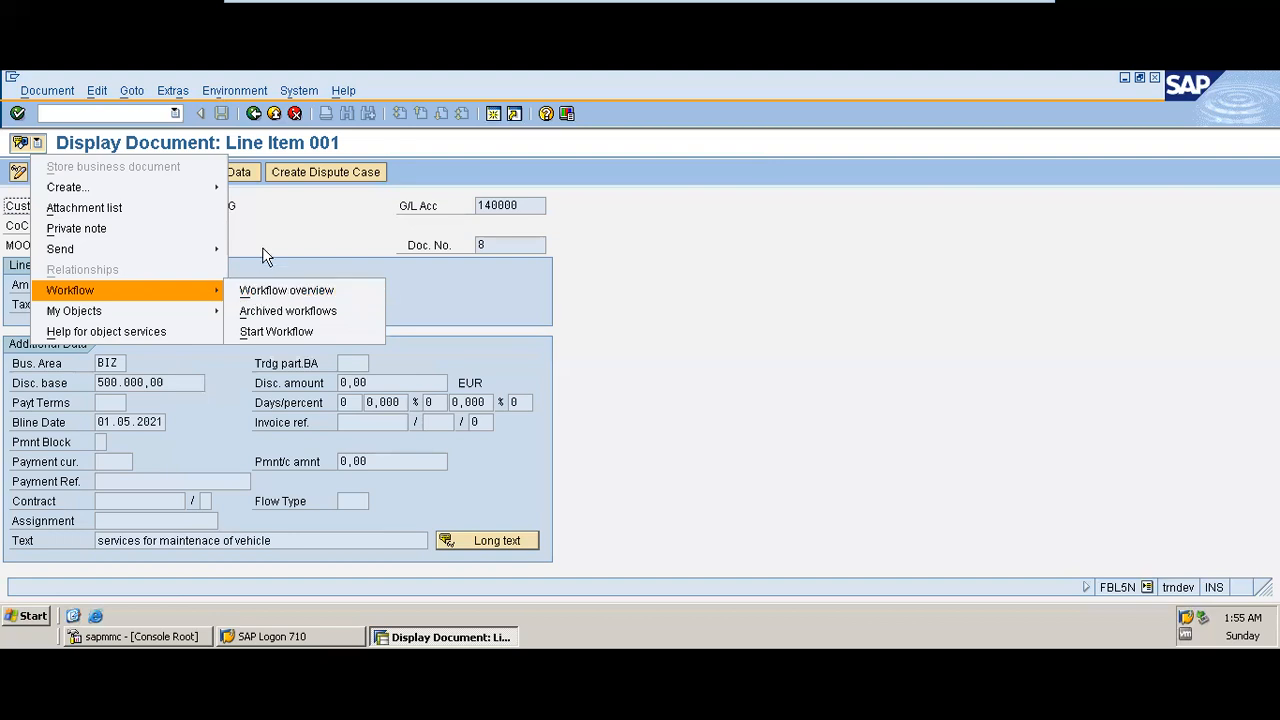
{"action": "left_click", "coordinate": [276, 224]}
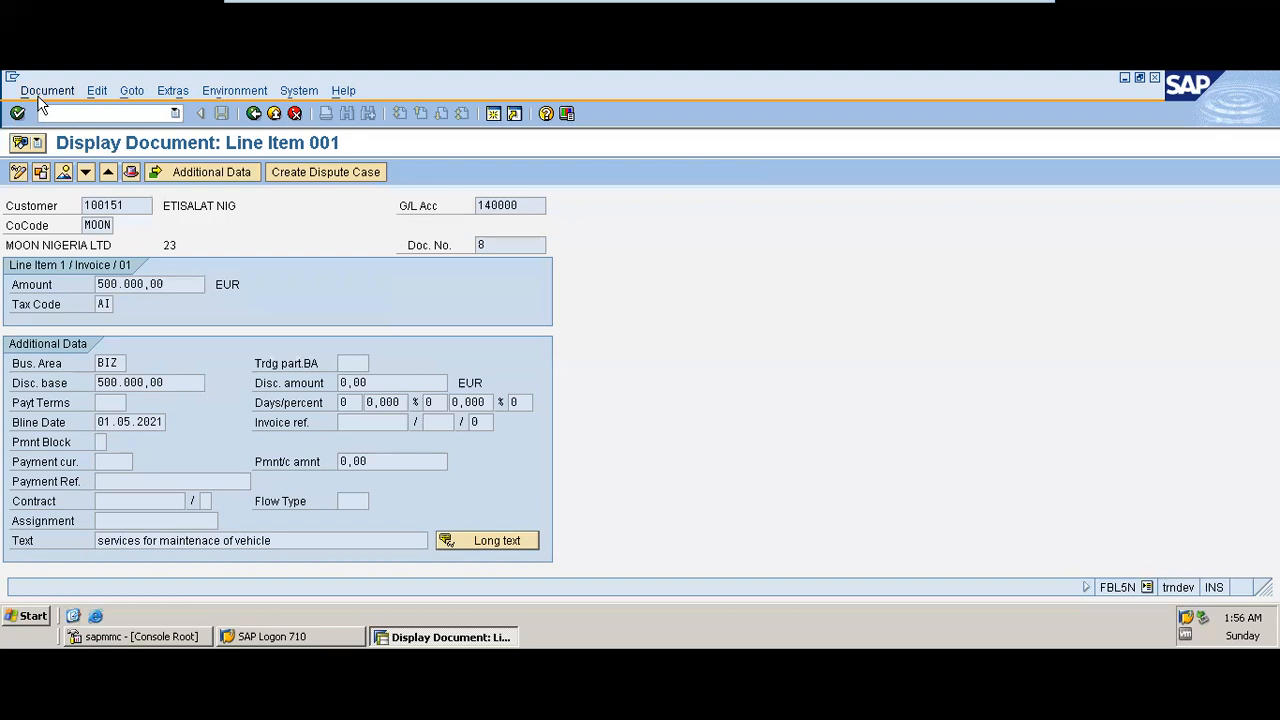
{"action": "left_click", "coordinate": [37, 143]}
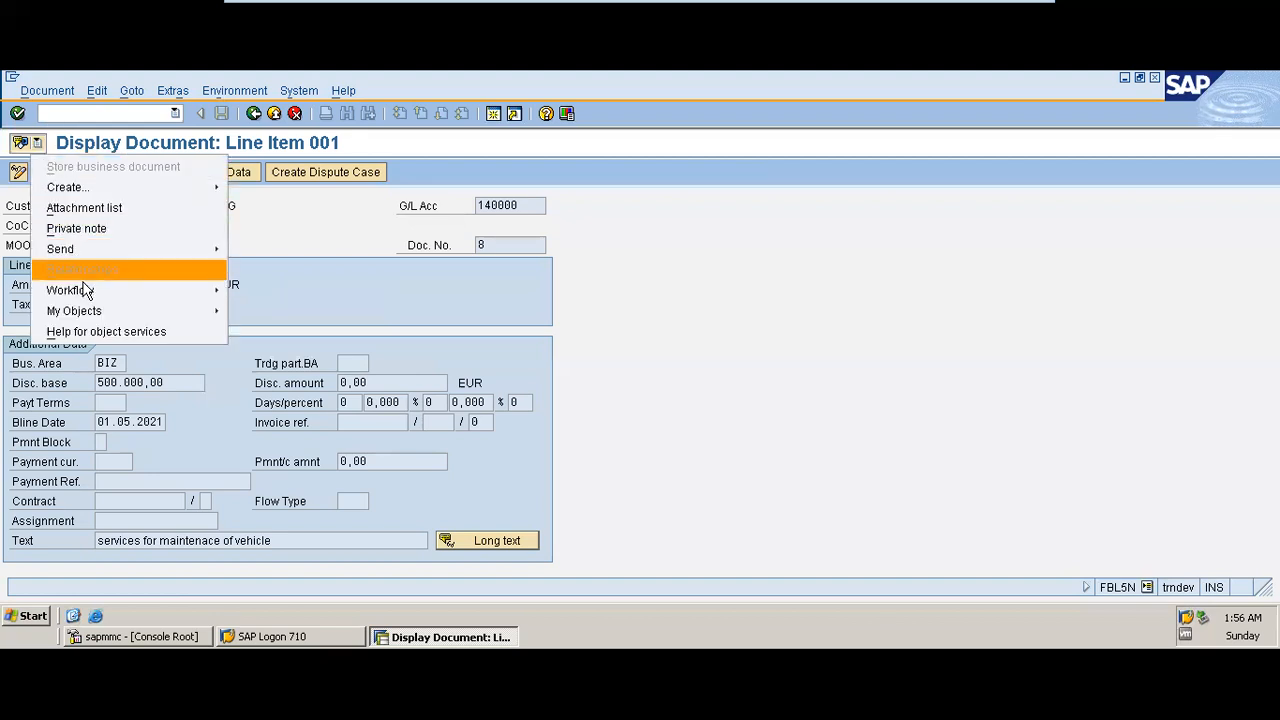
{"action": "mouse_move", "coordinate": [84, 282]}
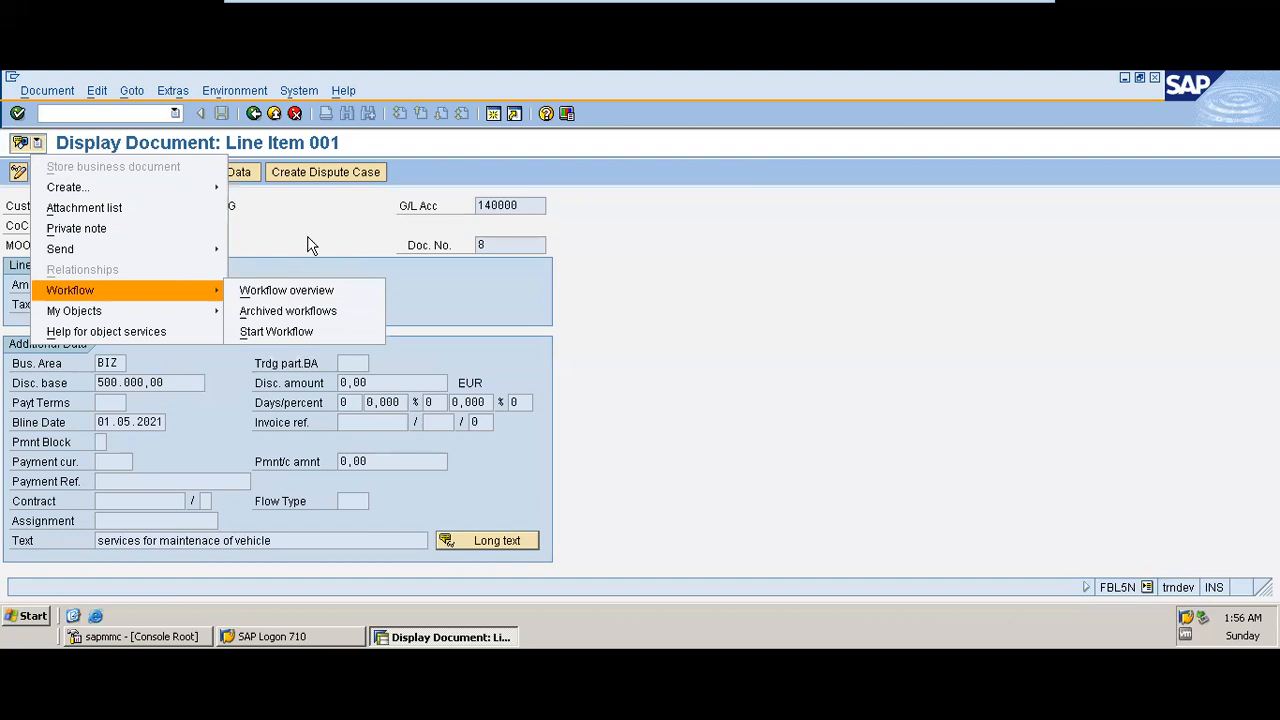
{"action": "left_click", "coordinate": [310, 245]}
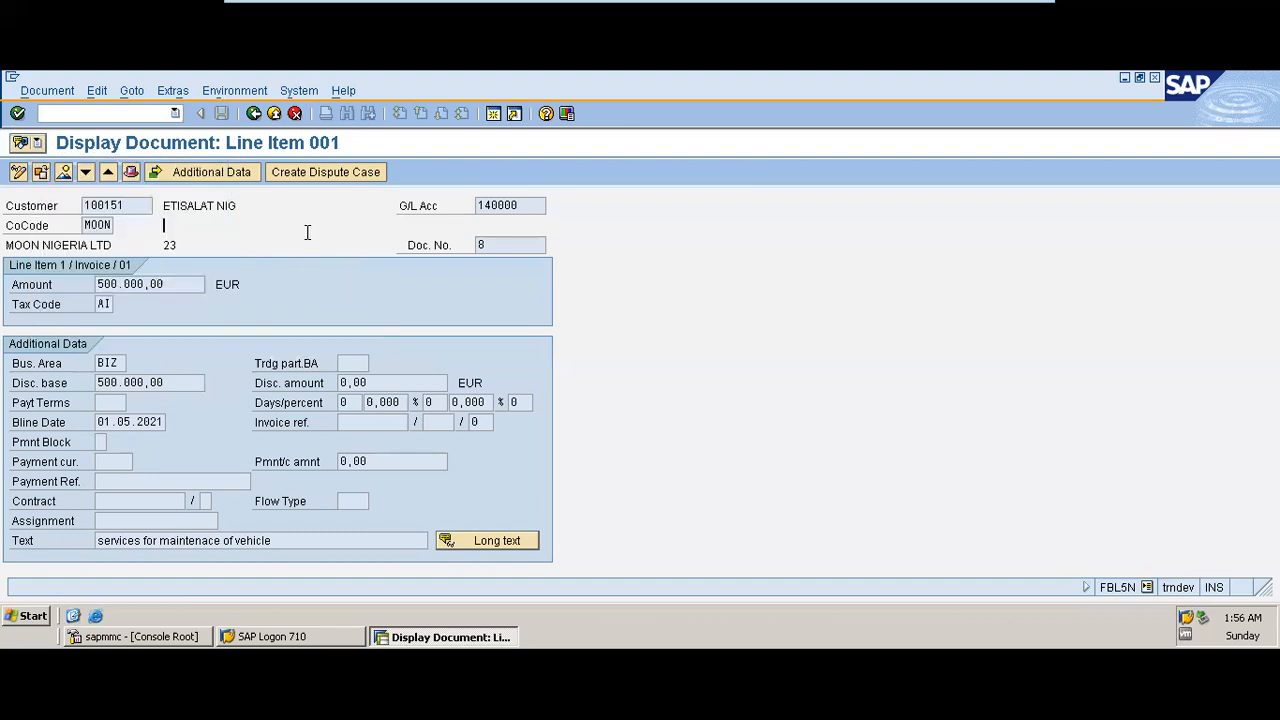
{"action": "left_click", "coordinate": [255, 116]}
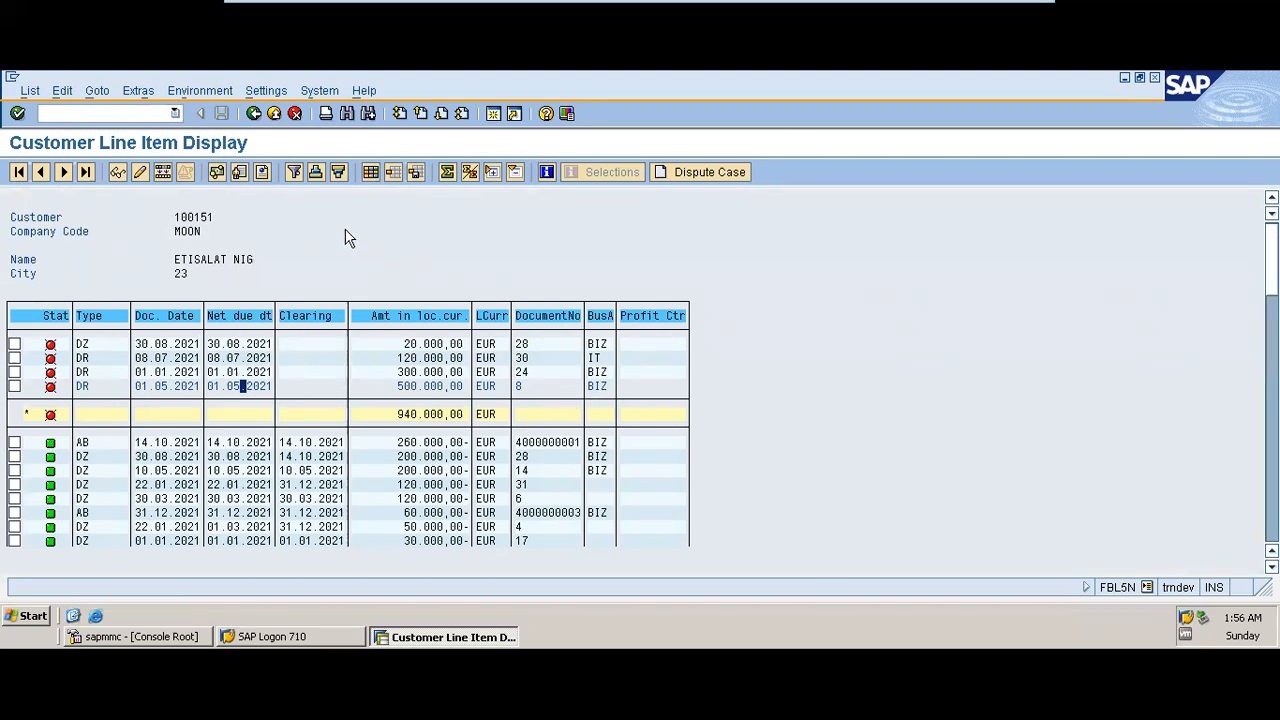
Return to the report selection and execute the customer line item report again with layout MOON1
{"action": "left_click", "coordinate": [254, 113]}
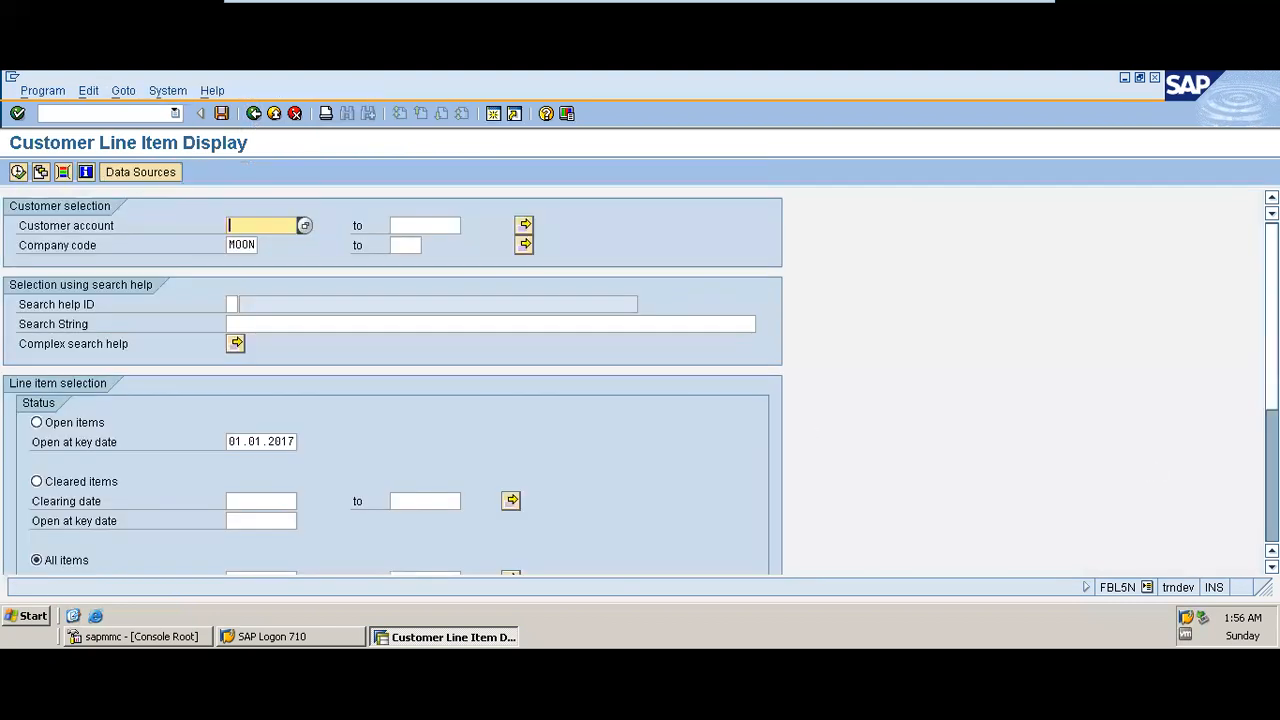
{"action": "scroll", "coordinate": [340, 496], "scroll_direction": "down", "scroll_amount": 5}
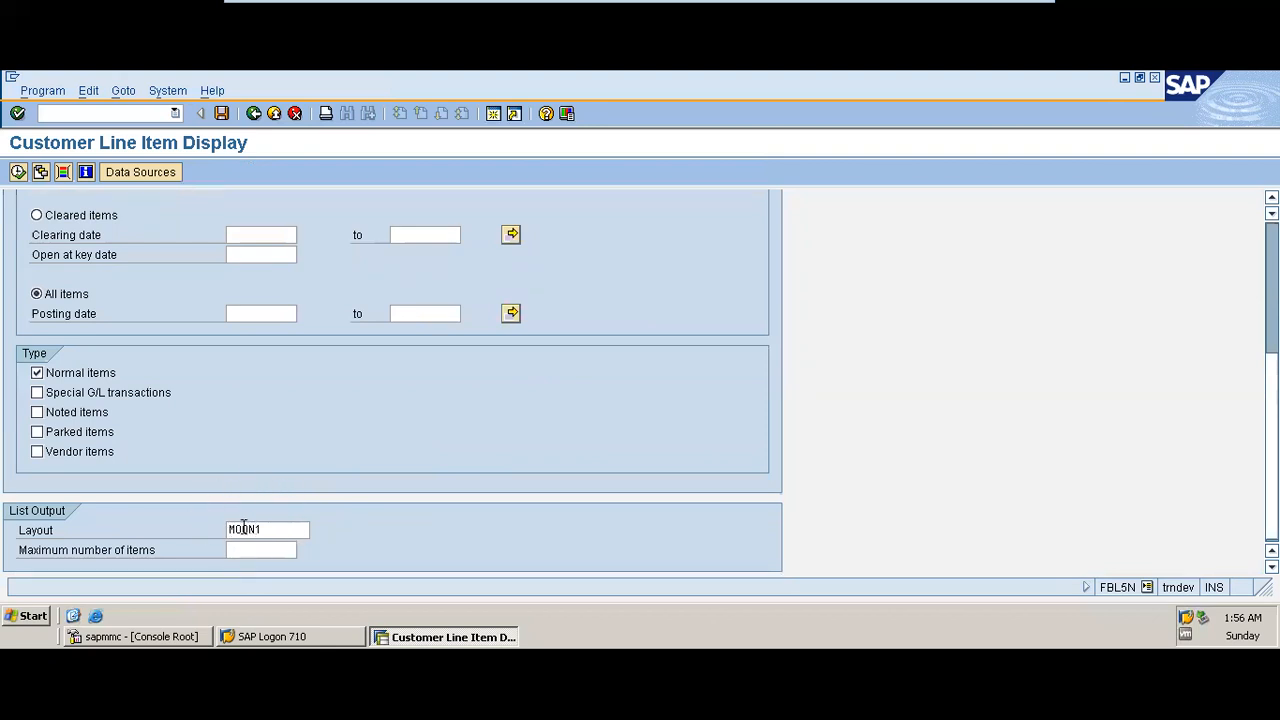
{"action": "left_click", "coordinate": [18, 172]}
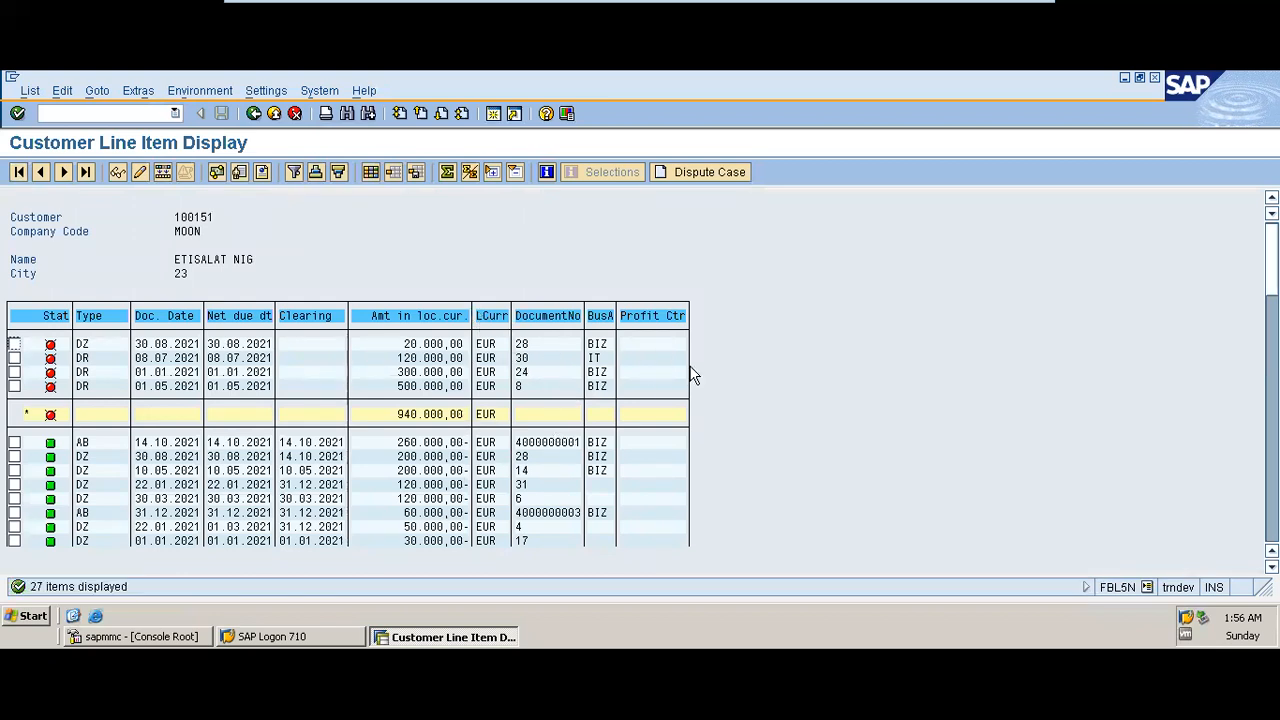
Sort the layout's hidden fields in ascending order and add the Text field as a column of the customer line item list
{"action": "left_click", "coordinate": [370, 175]}
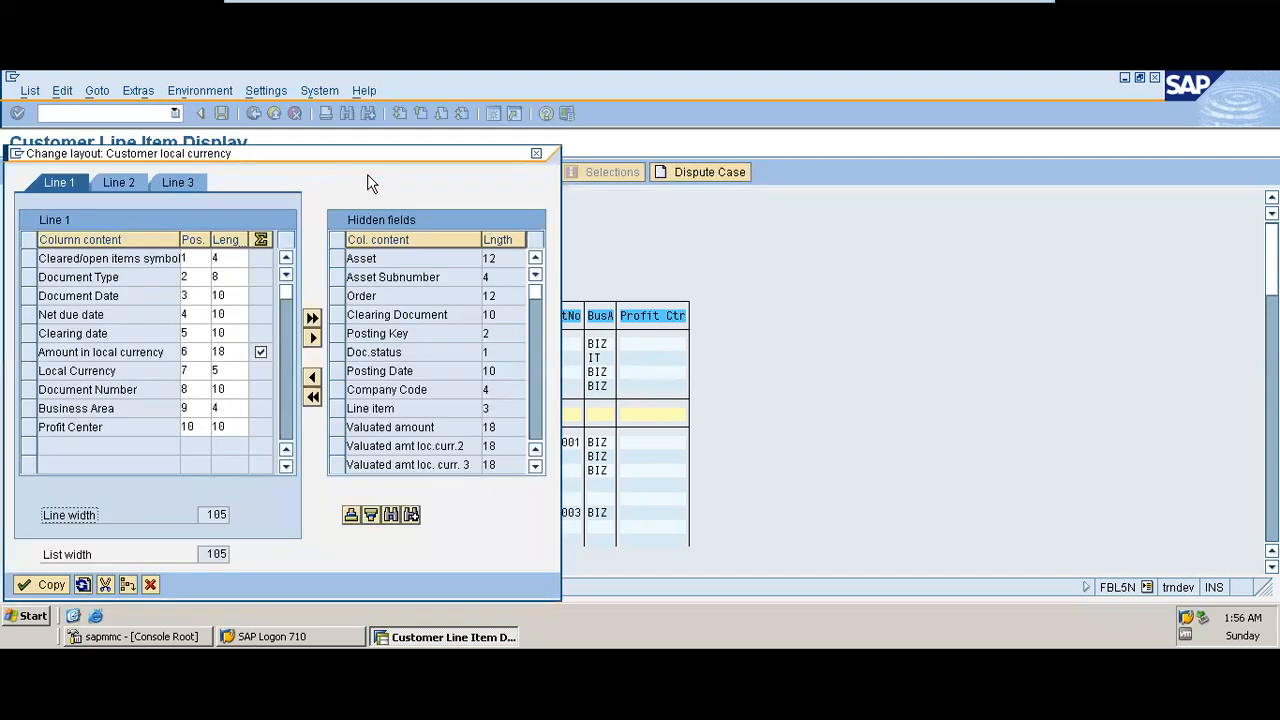
{"action": "left_click", "coordinate": [350, 516]}
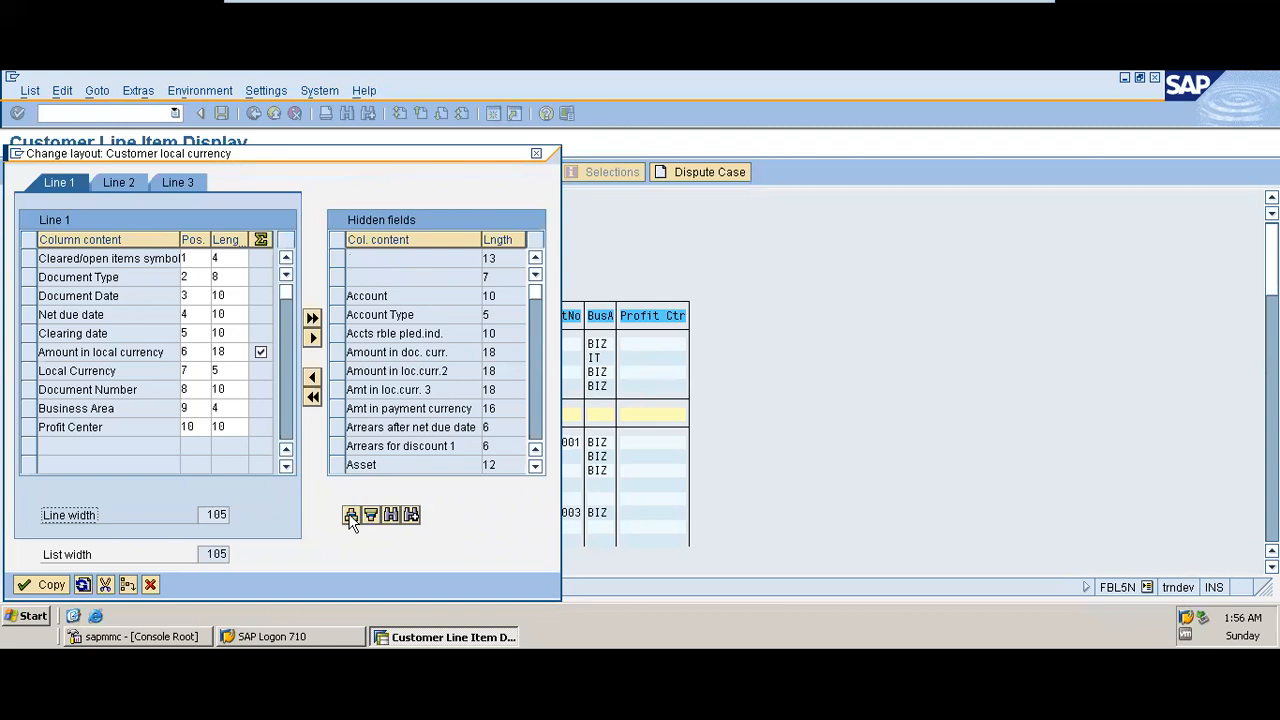
{"action": "left_click", "coordinate": [537, 437]}
{"action": "left_click", "coordinate": [537, 437]}
{"action": "left_click", "coordinate": [537, 437]}
{"action": "left_click", "coordinate": [537, 437]}
{"action": "left_click", "coordinate": [537, 437]}
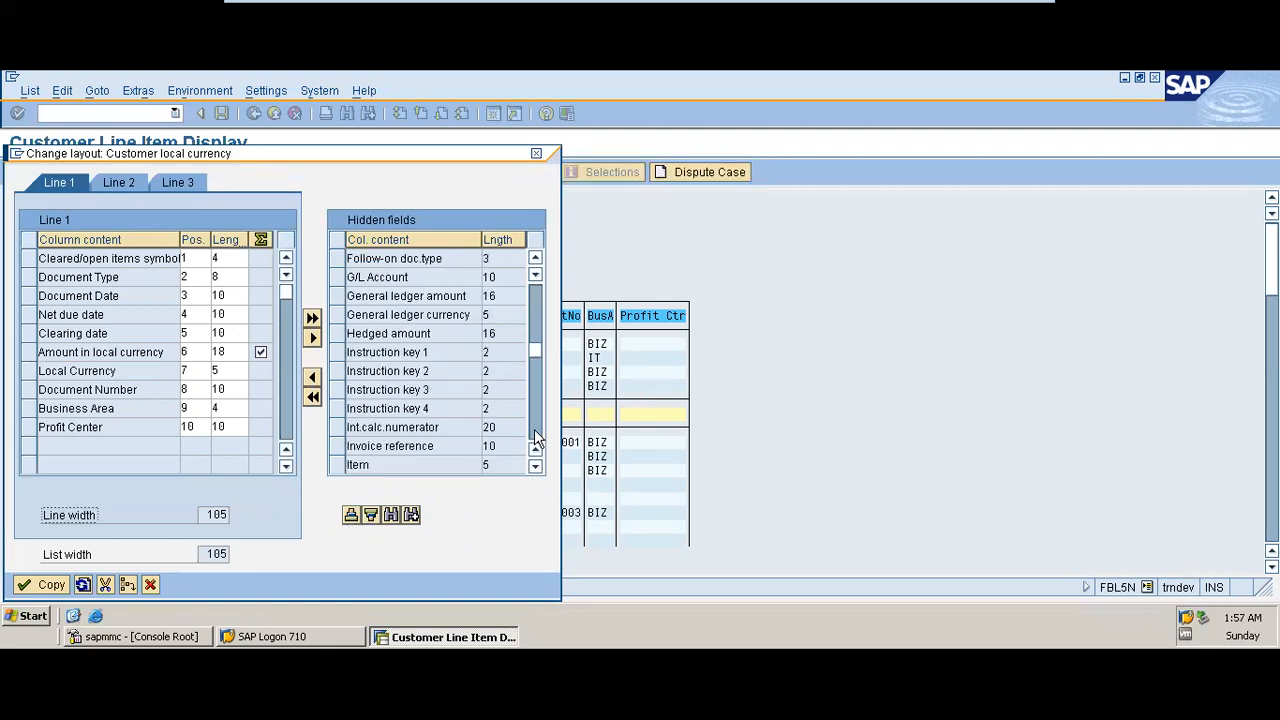
{"action": "left_click", "coordinate": [537, 437]}
{"action": "left_click", "coordinate": [537, 437]}
{"action": "left_click", "coordinate": [537, 437]}
{"action": "left_click", "coordinate": [537, 437]}
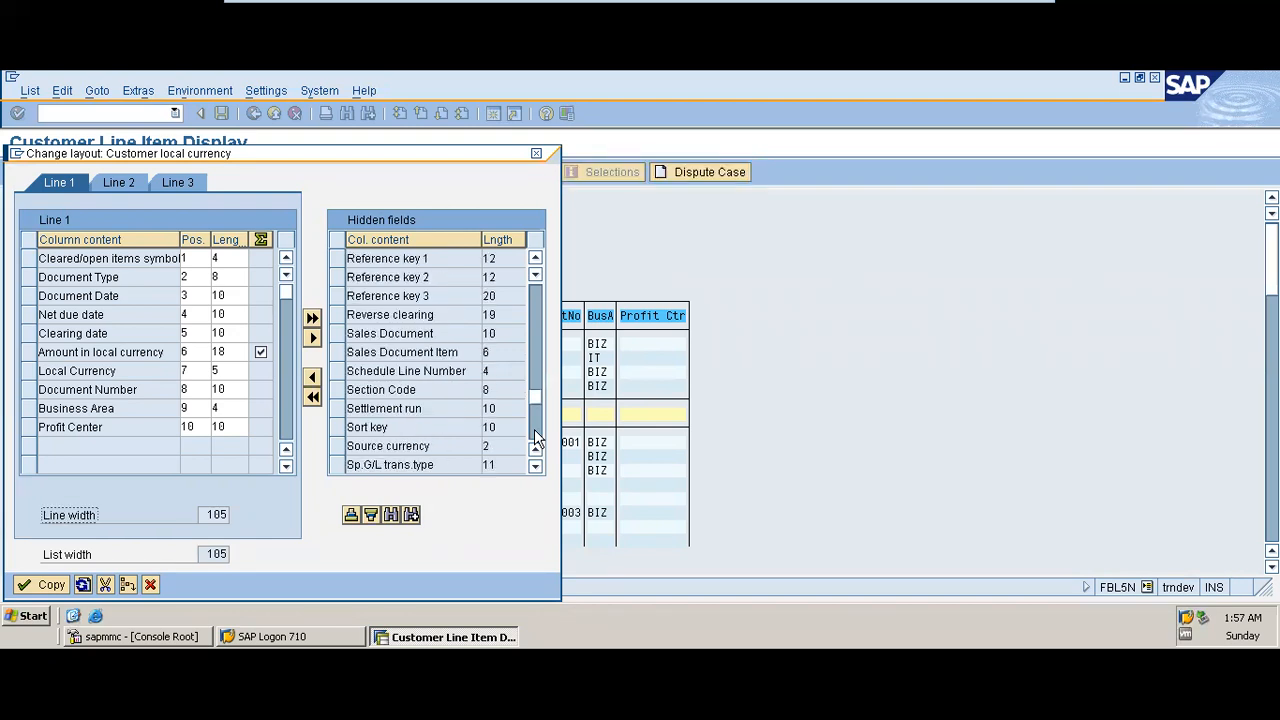
{"action": "left_click", "coordinate": [535, 260]}
{"action": "left_click", "coordinate": [535, 260]}
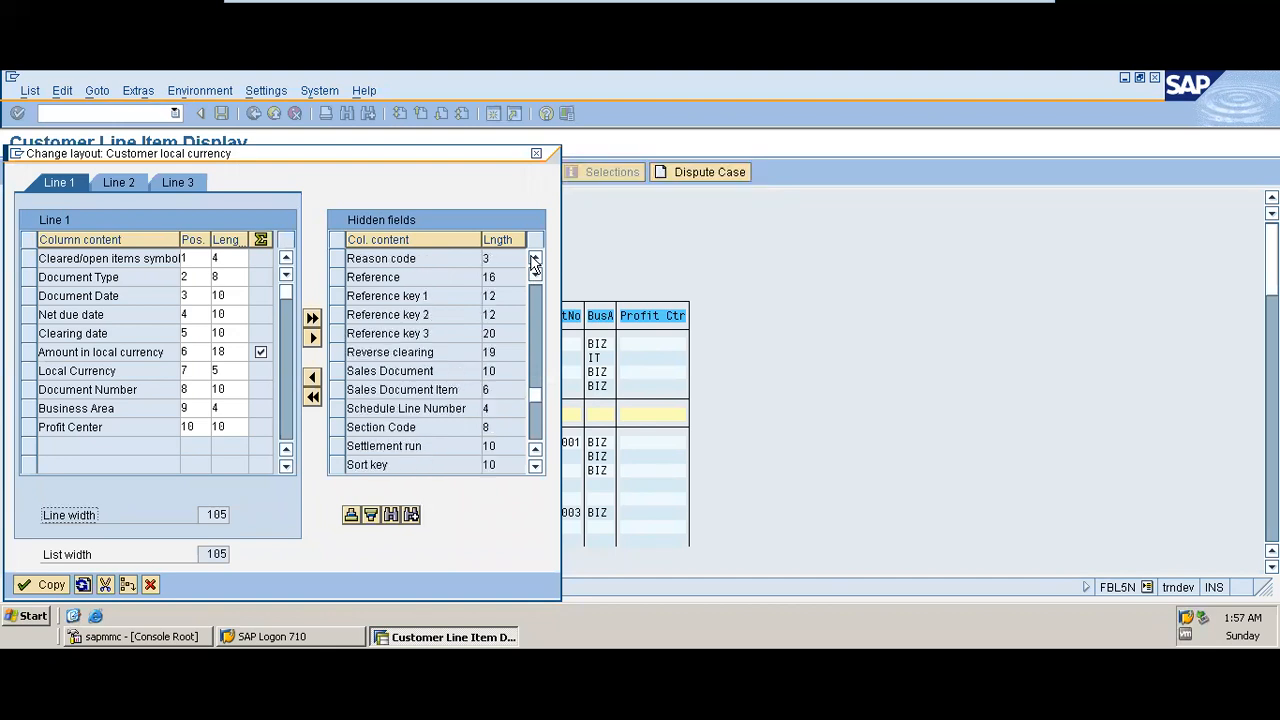
{"action": "left_click", "coordinate": [533, 440]}
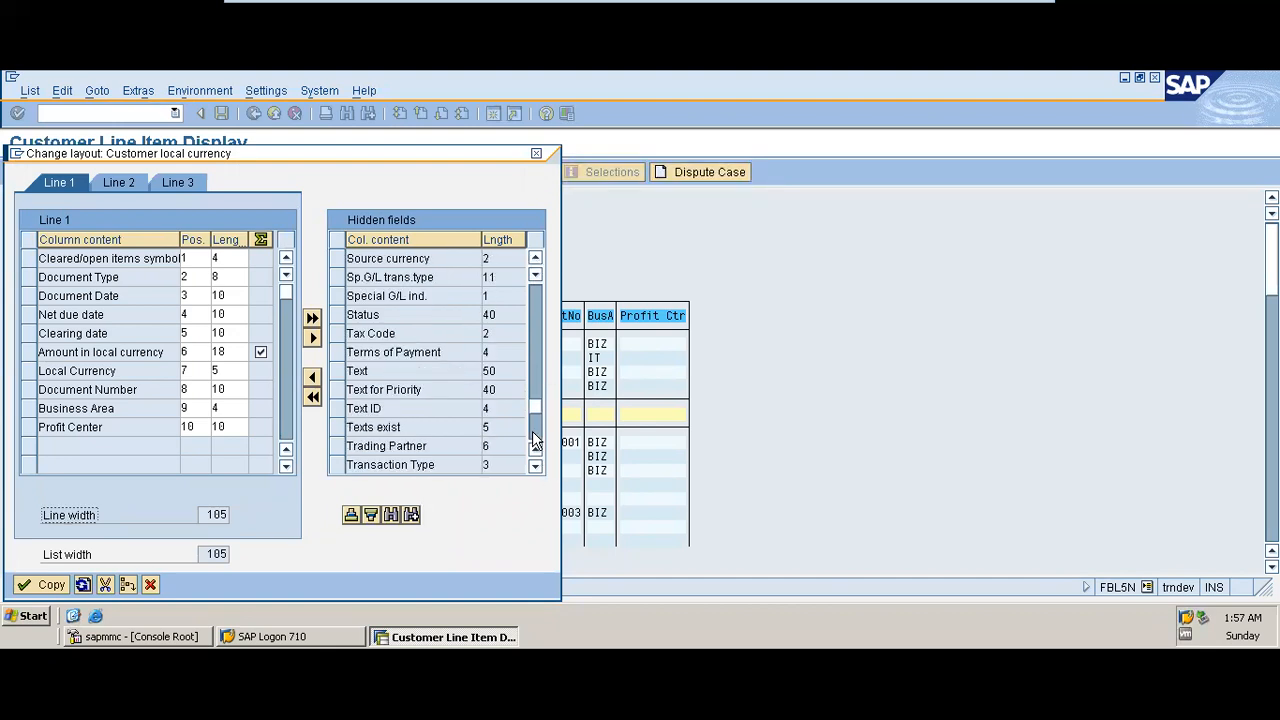
{"action": "left_click", "coordinate": [342, 371]}
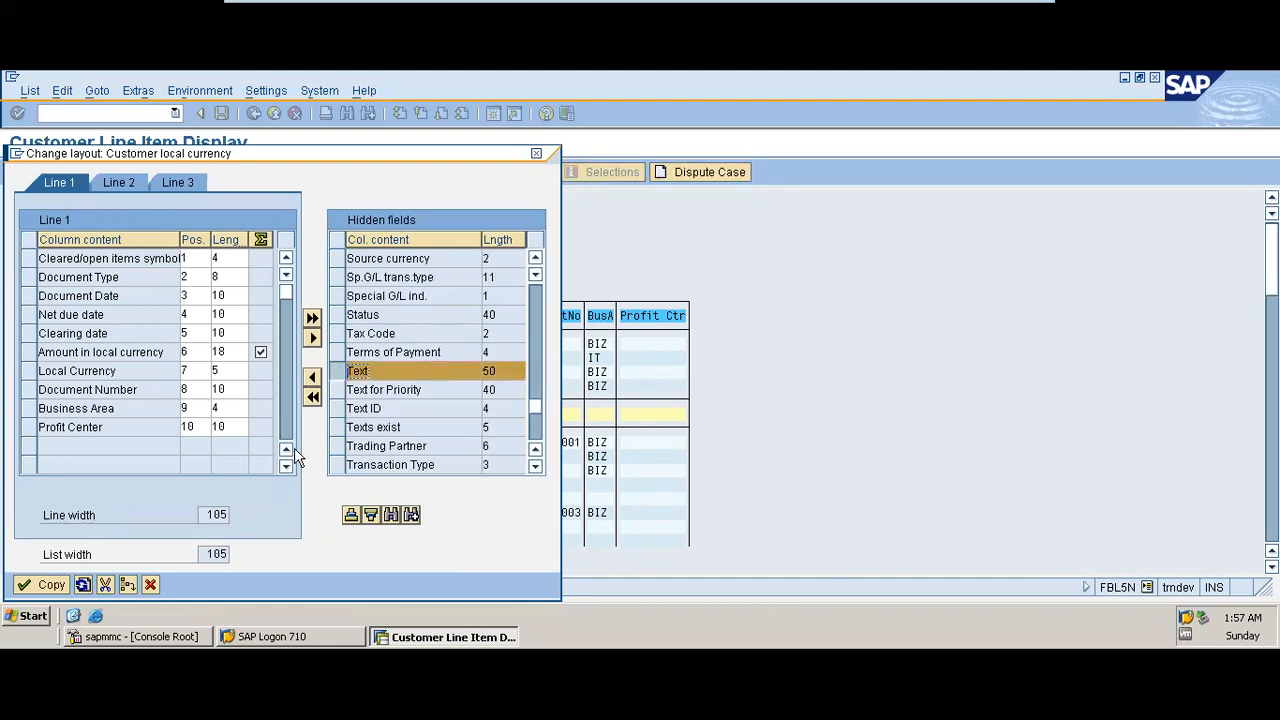
{"action": "left_click", "coordinate": [313, 377]}
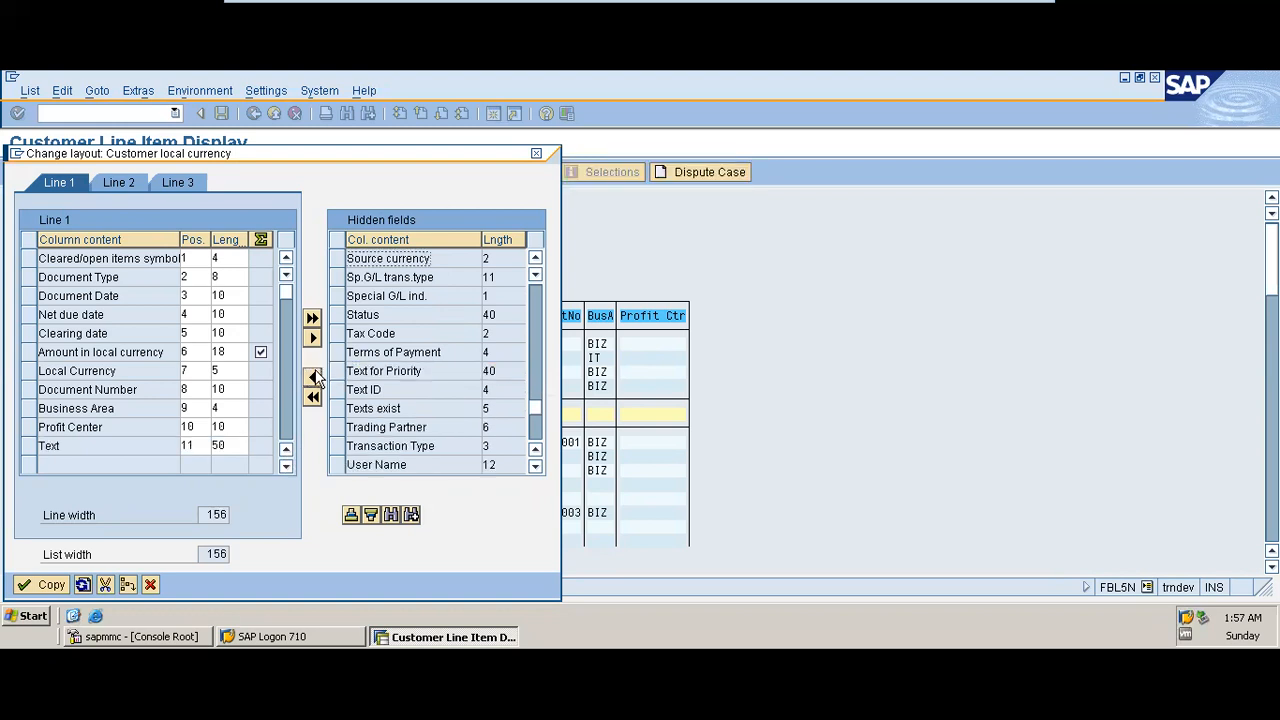
{"action": "left_click", "coordinate": [40, 585]}
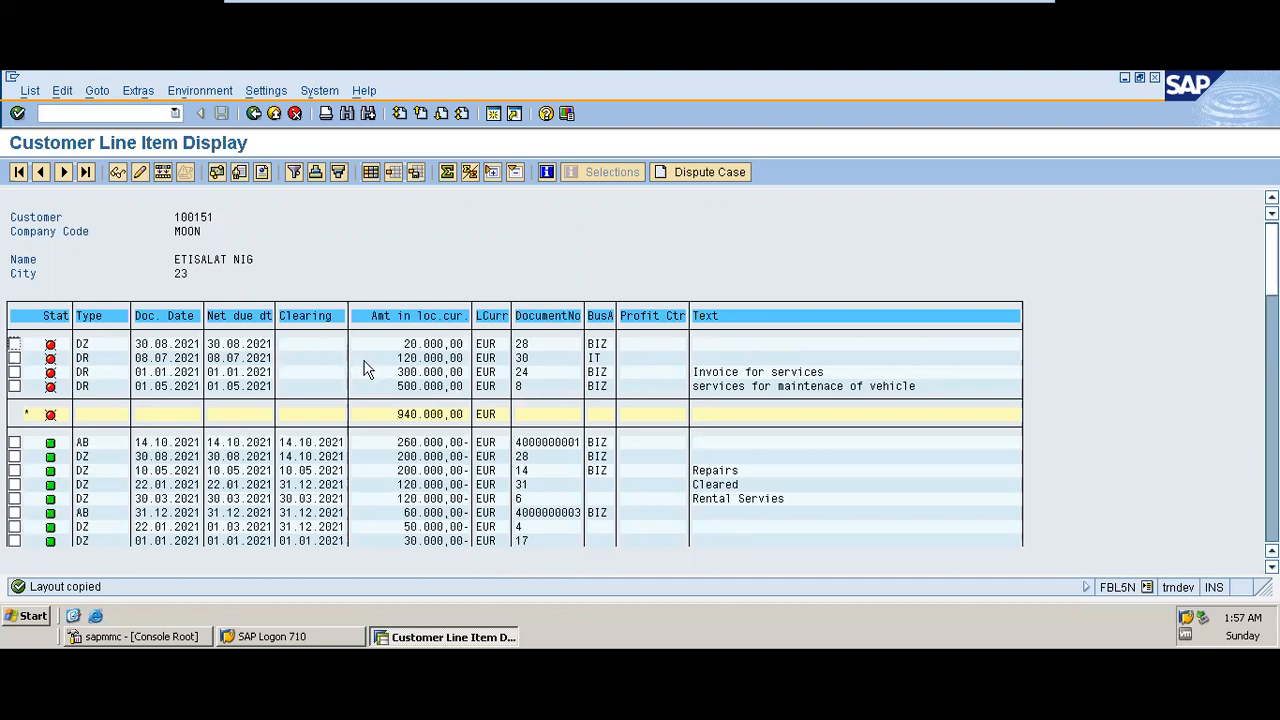
Examine the print, export and send options for the customer line item list, and display the check information for the first line item
{"action": "left_click", "coordinate": [30, 91]}
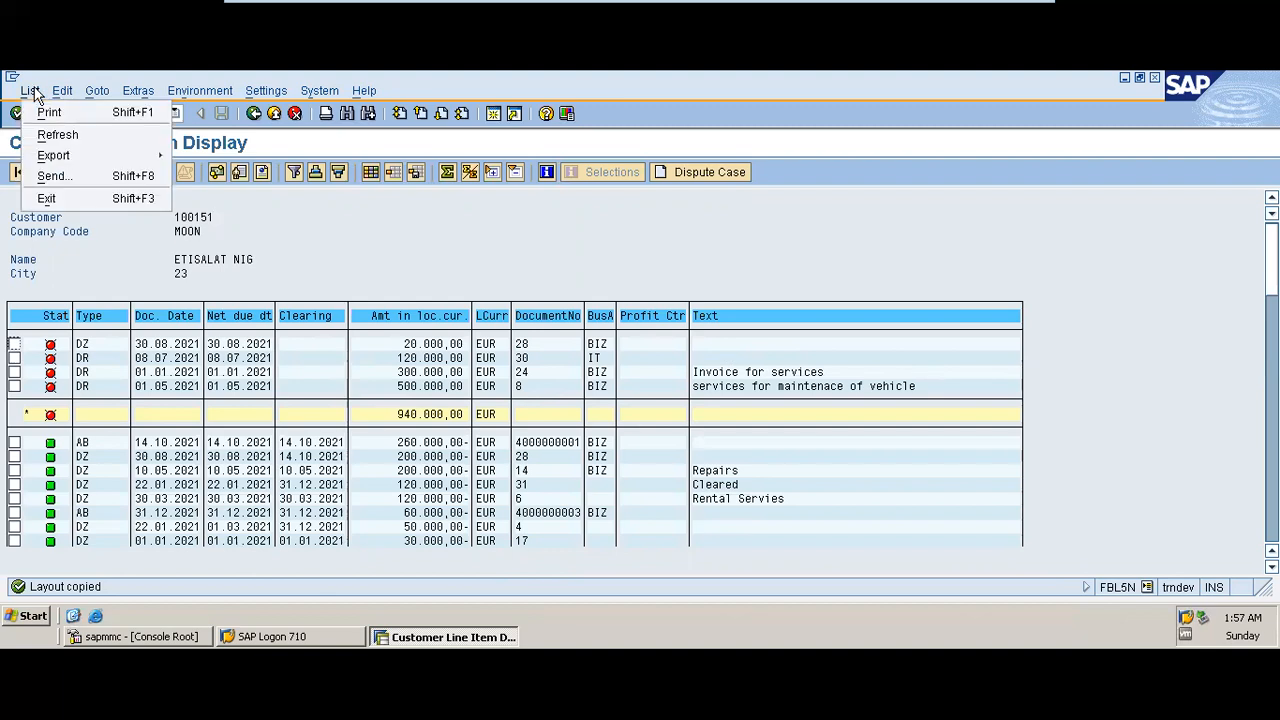
{"action": "mouse_move", "coordinate": [66, 158]}
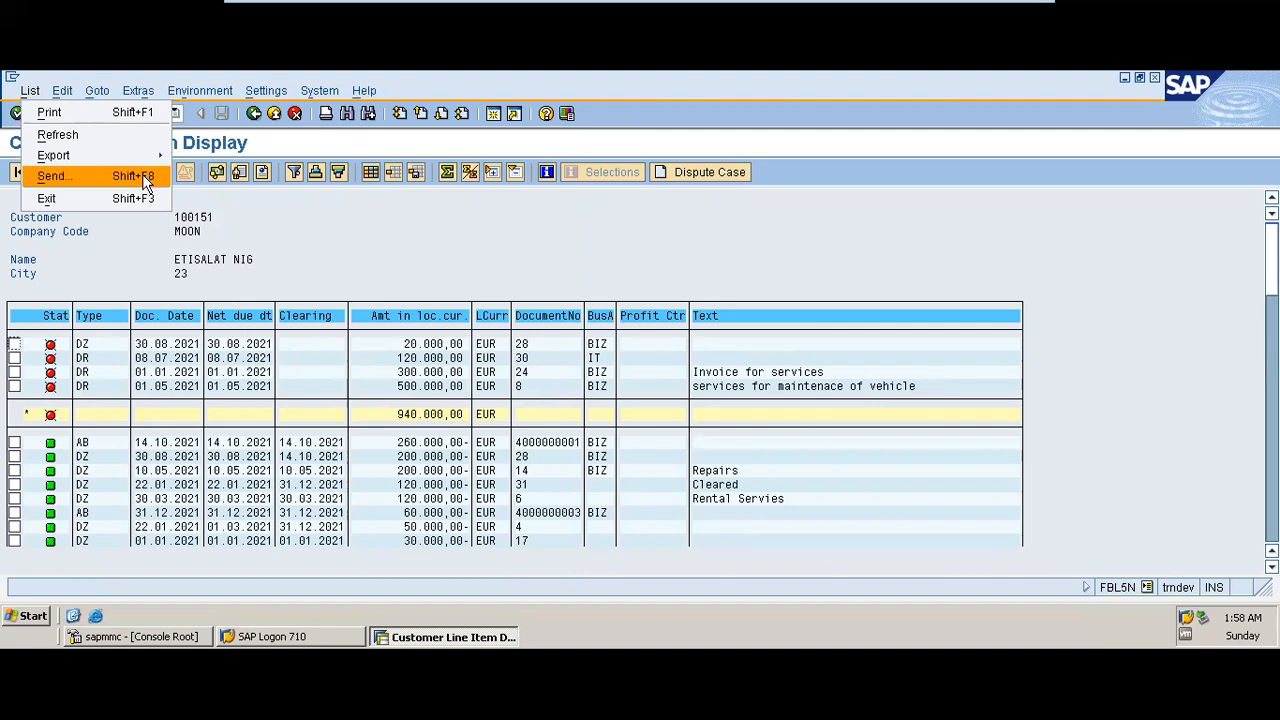
{"action": "left_click", "coordinate": [266, 92]}
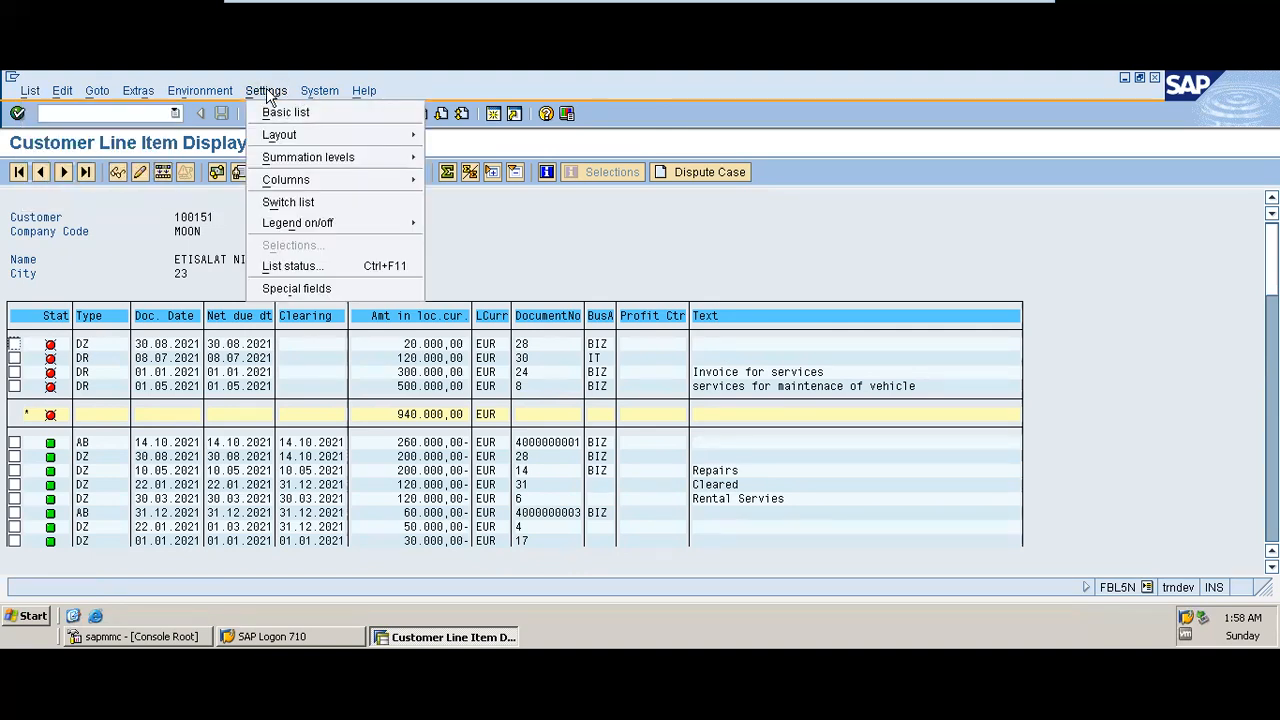
{"action": "mouse_move", "coordinate": [214, 91]}
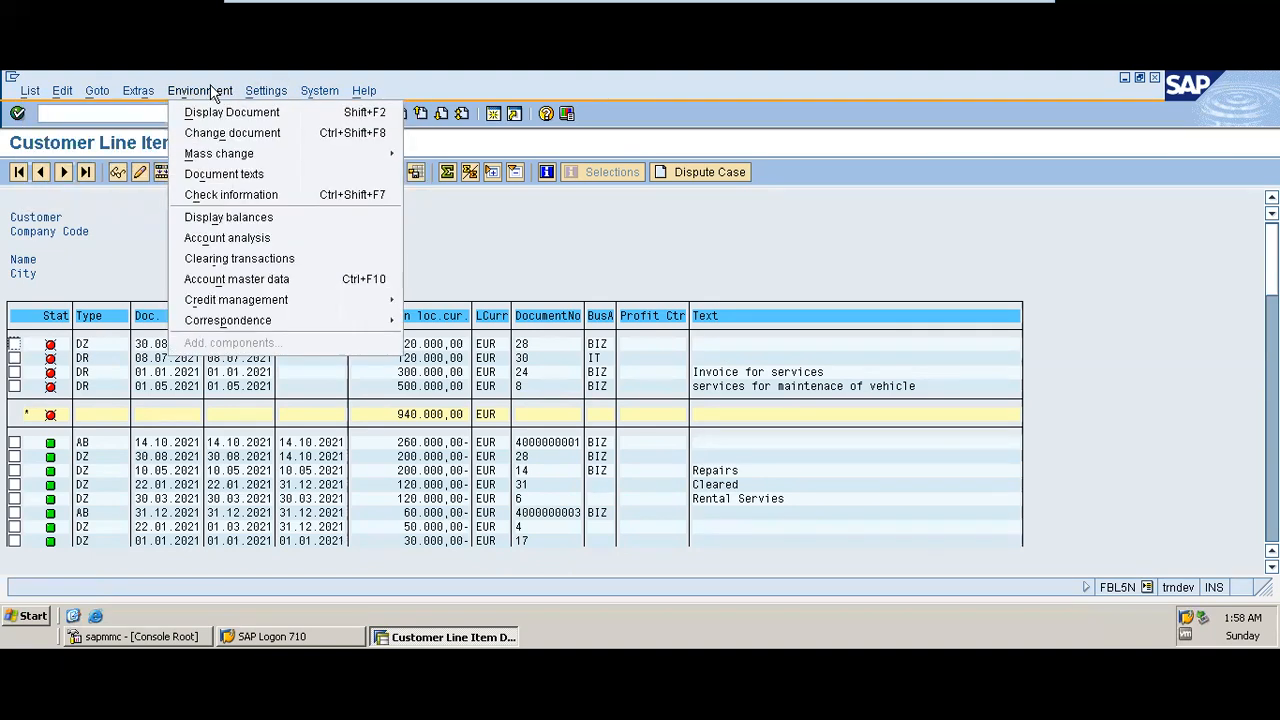
{"action": "left_click", "coordinate": [240, 200]}
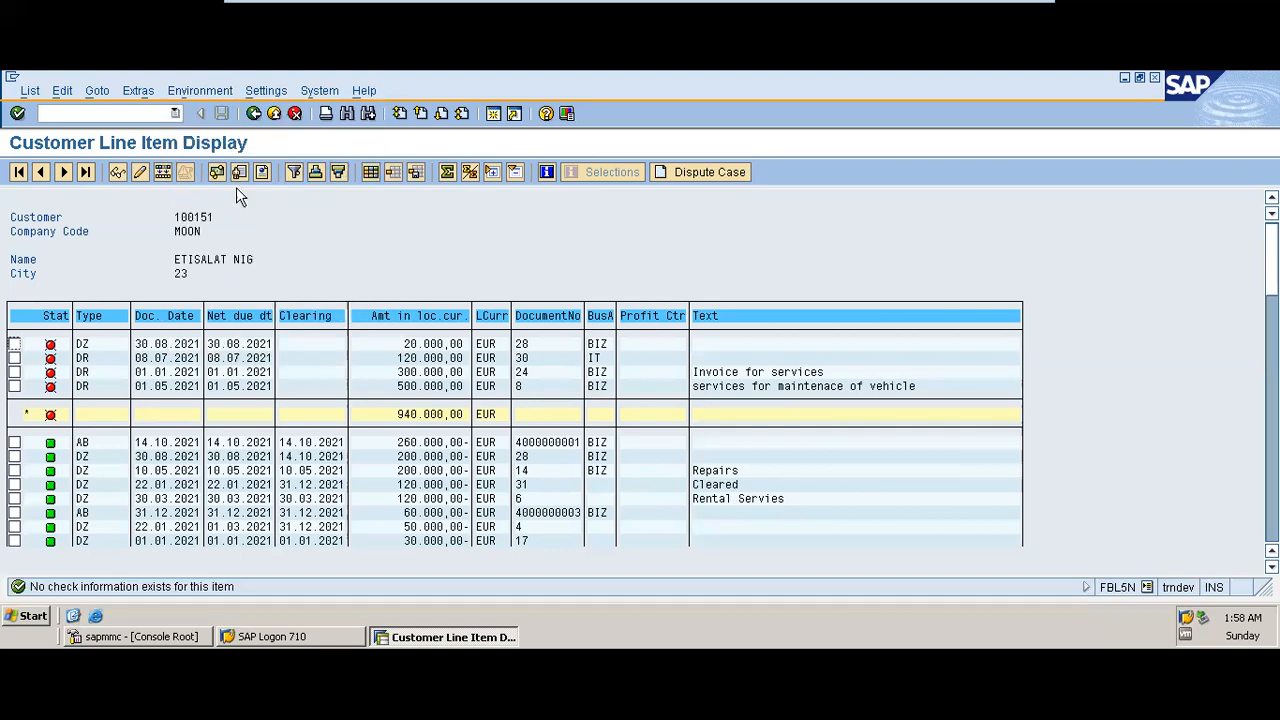
Display the customer's balances, glance at the day-end activities slide in PowerPoint, and return to the customer line item list
{"action": "left_click", "coordinate": [270, 91]}
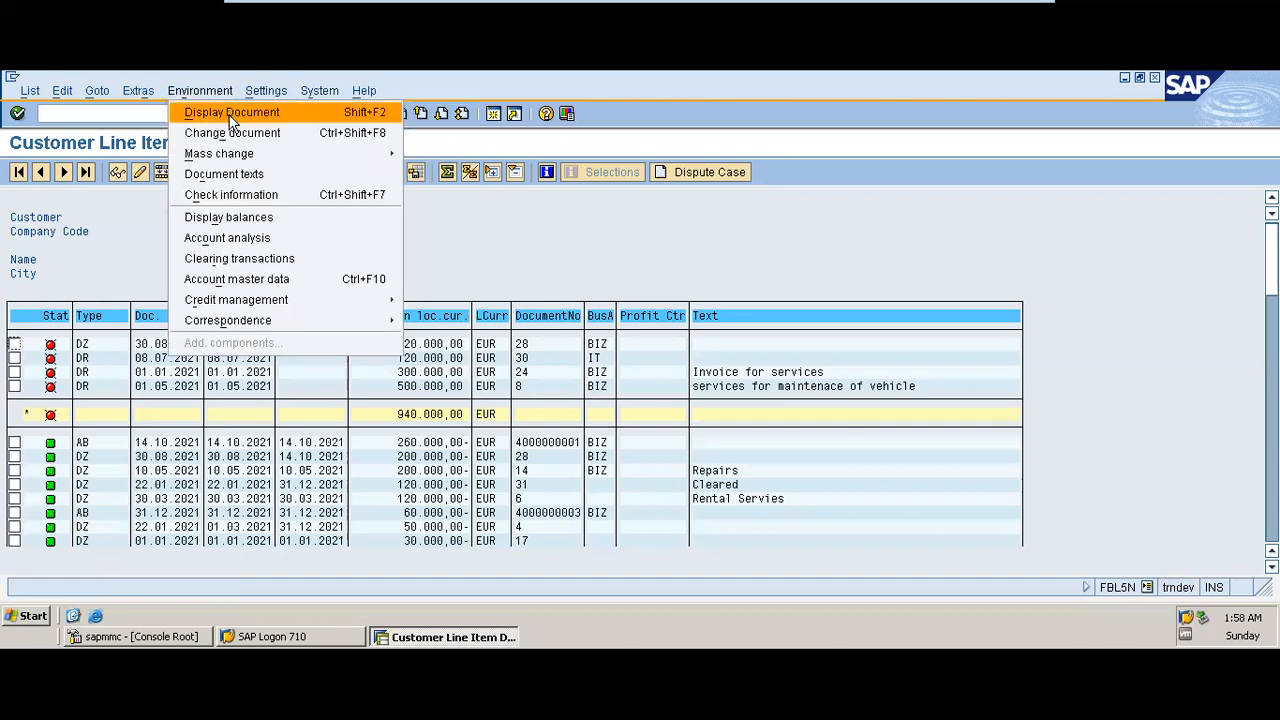
{"action": "left_click", "coordinate": [251, 209]}
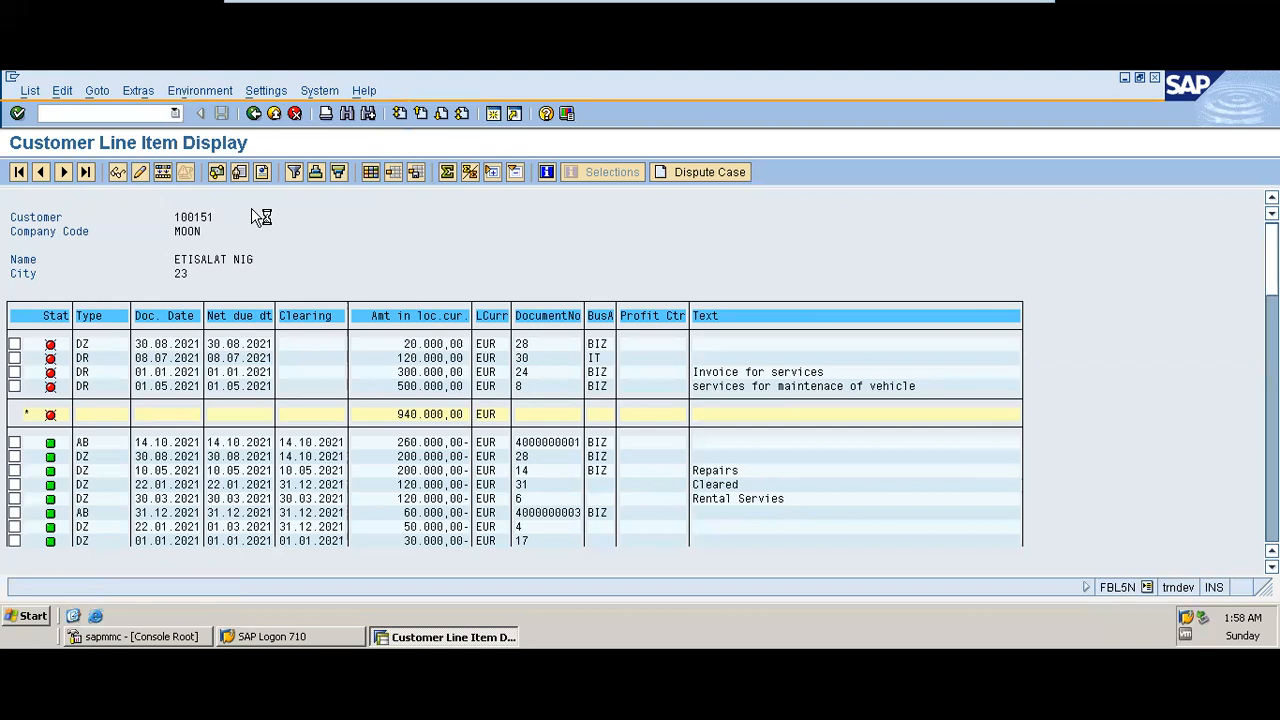
{"action": "mouse_move", "coordinate": [543, 2]}
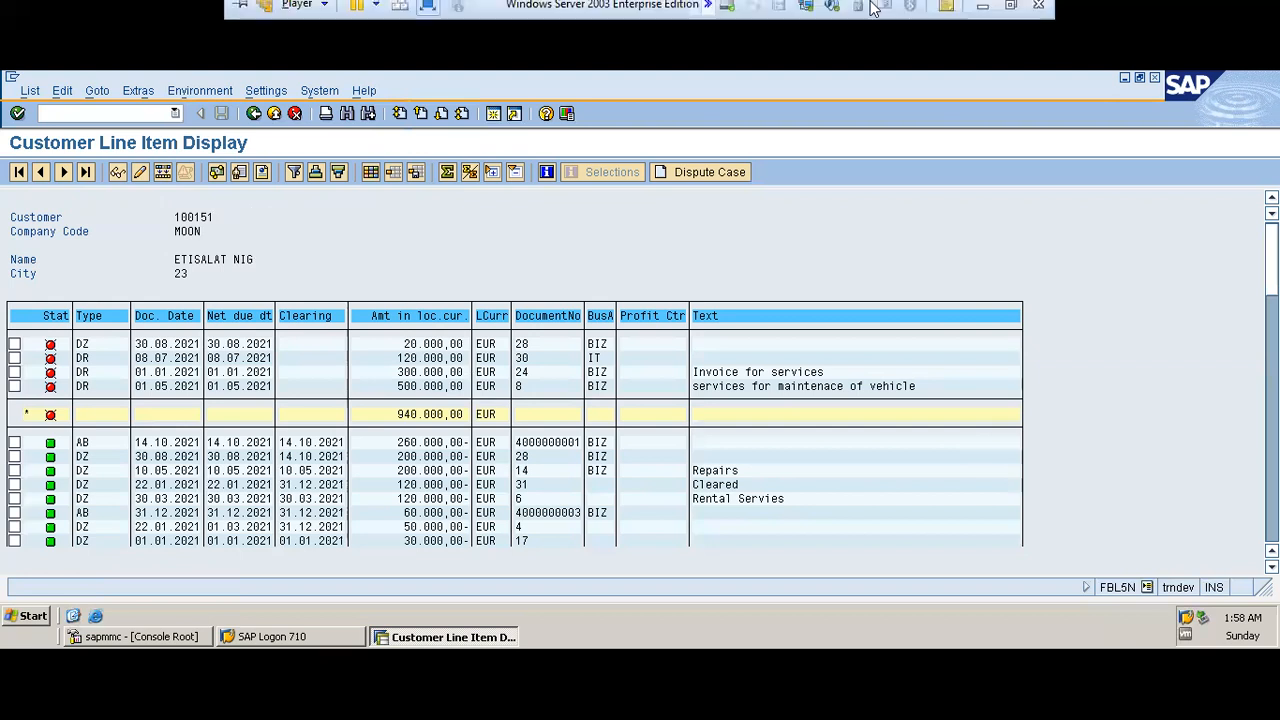
{"action": "left_click", "coordinate": [983, 13]}
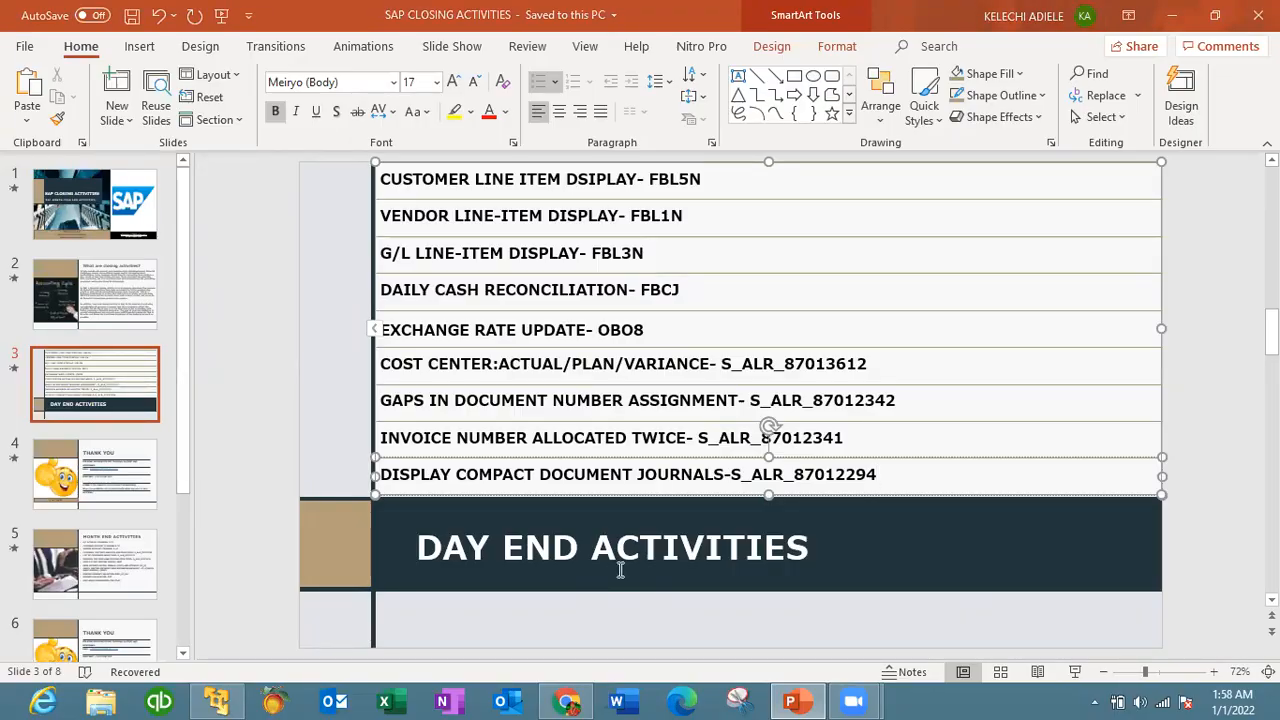
{"action": "key", "text": "shift+F5"}
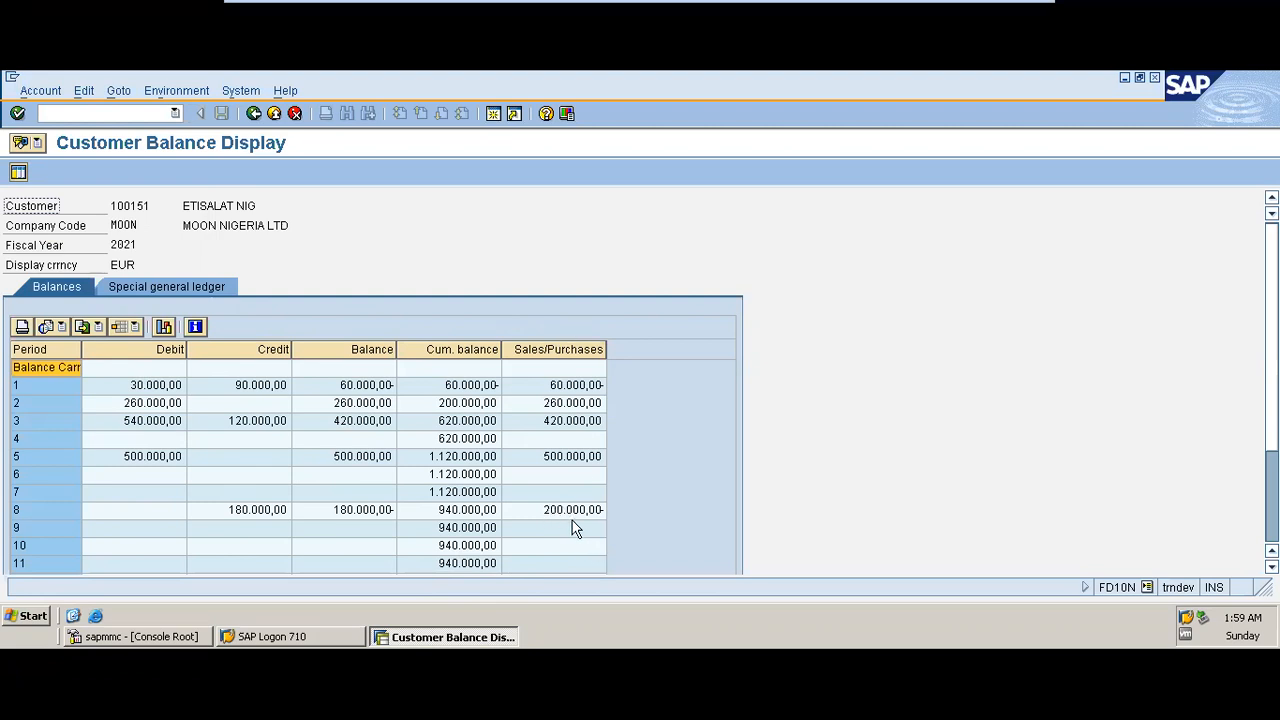
{"action": "left_click", "coordinate": [254, 113]}
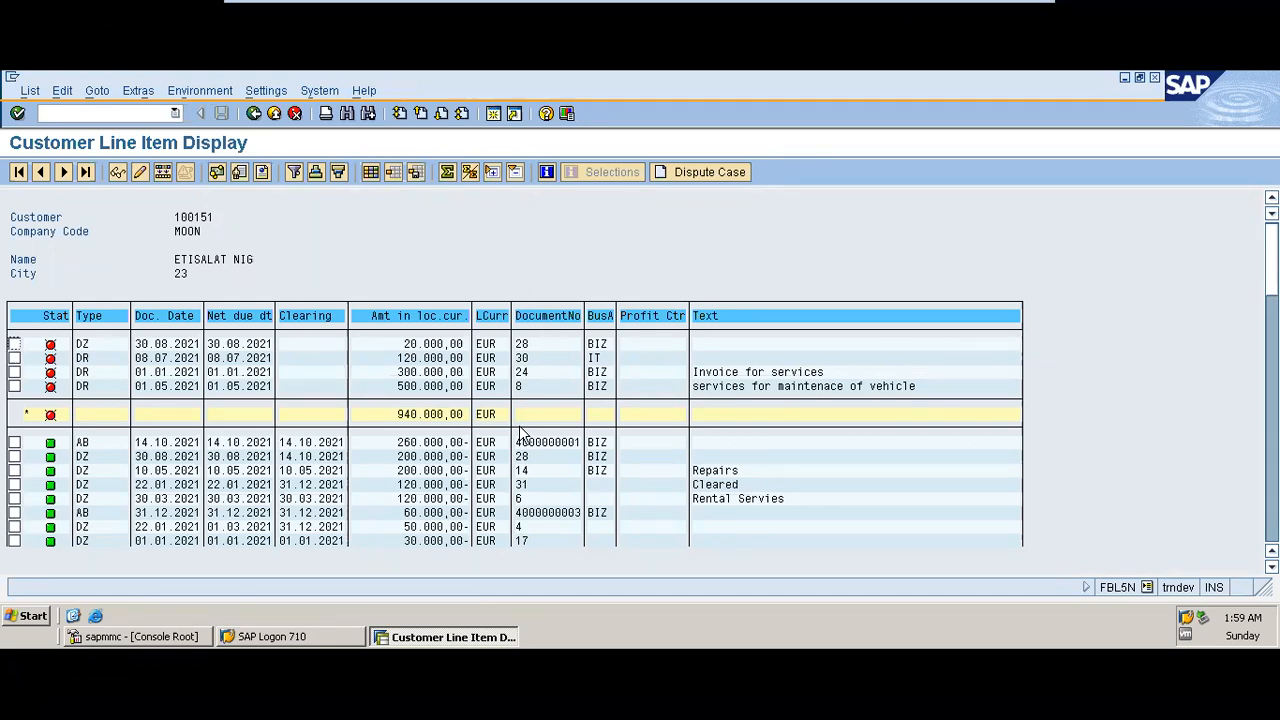
Try to total the Doc. Date column, and remove the total from the Amt in loc.cur. column
{"action": "left_click", "coordinate": [166, 318]}
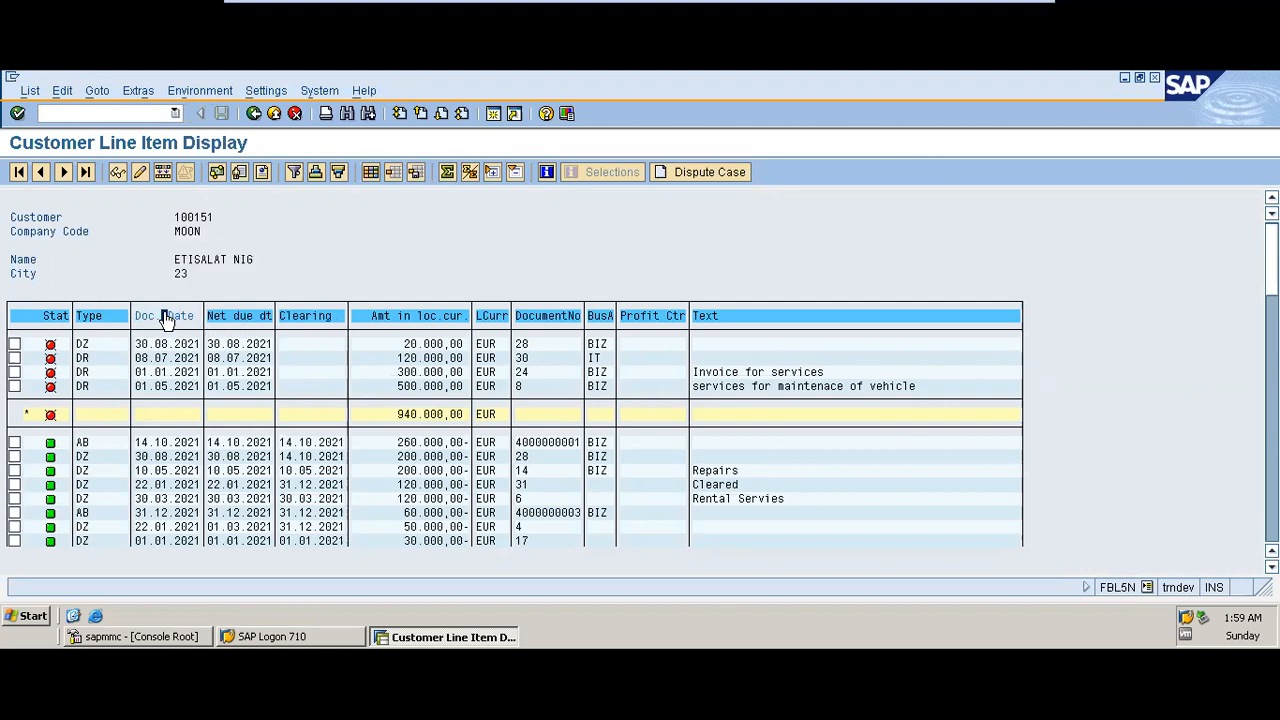
{"action": "left_click", "coordinate": [449, 171]}
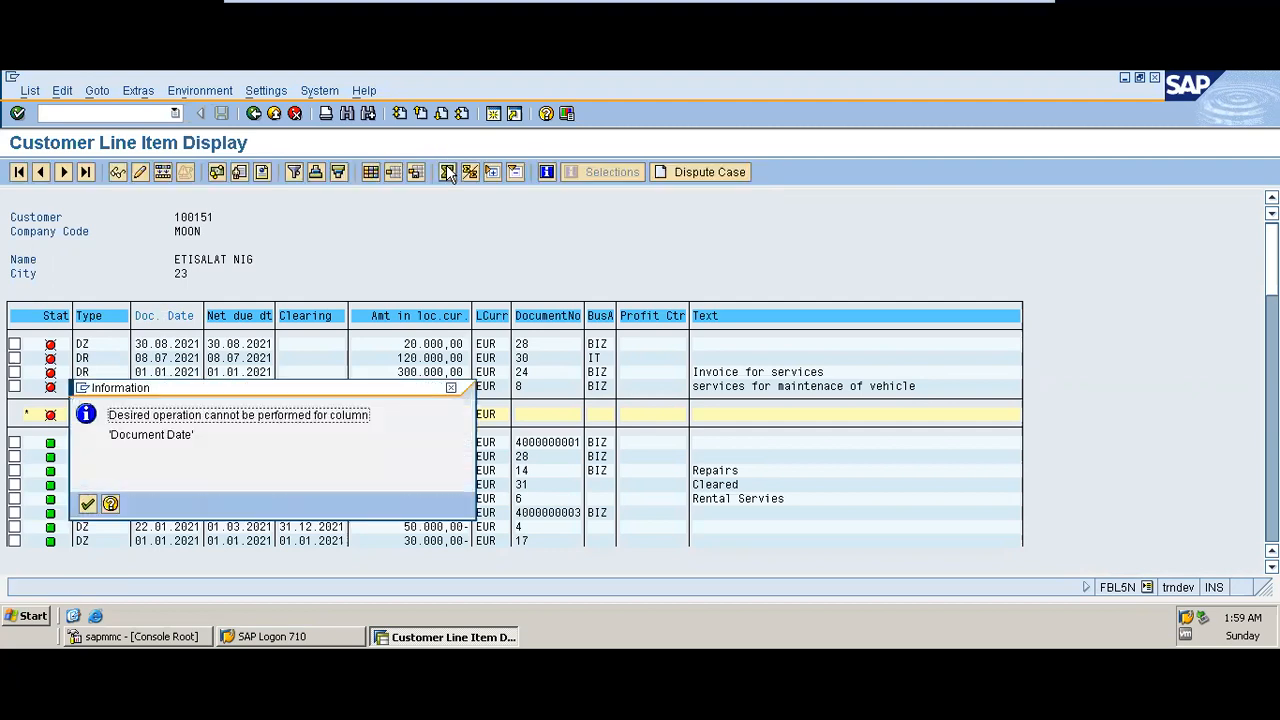
{"action": "left_click", "coordinate": [88, 504]}
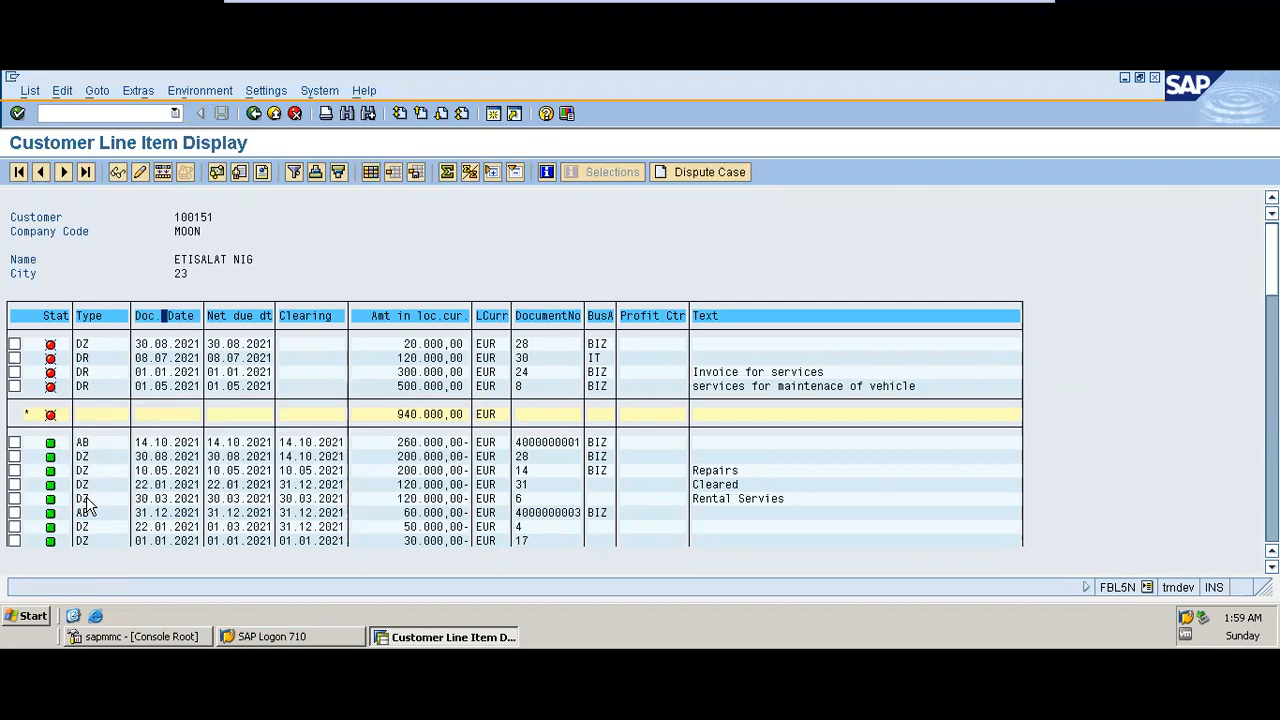
{"action": "left_click", "coordinate": [412, 318]}
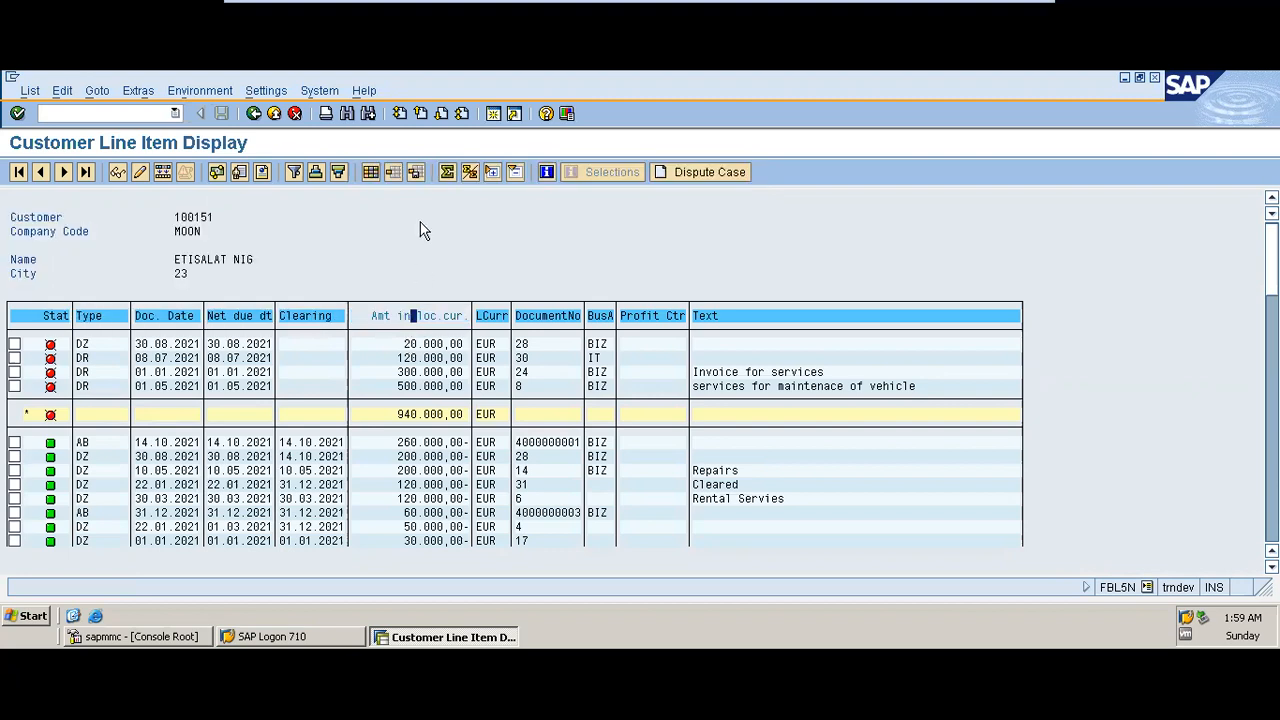
{"action": "left_click", "coordinate": [447, 172]}
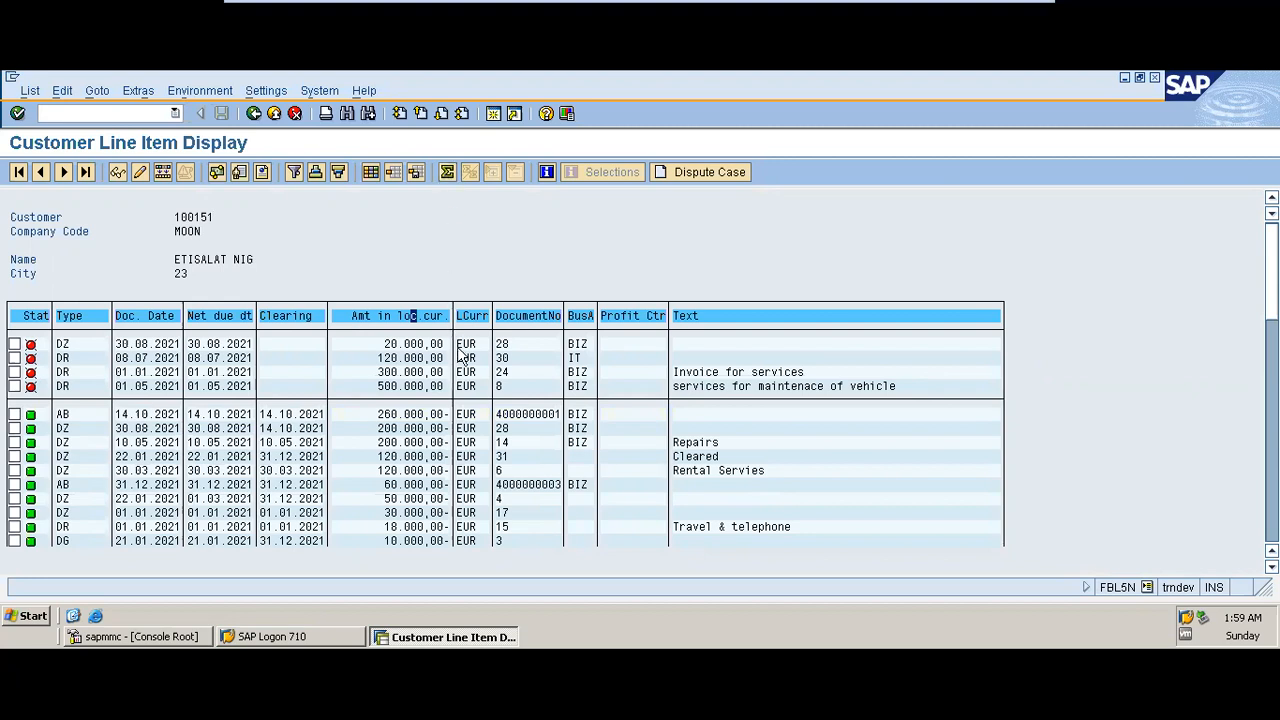
Try to total the DocumentNo column and the document Type column of the customer line item list
{"action": "left_click", "coordinate": [505, 318]}
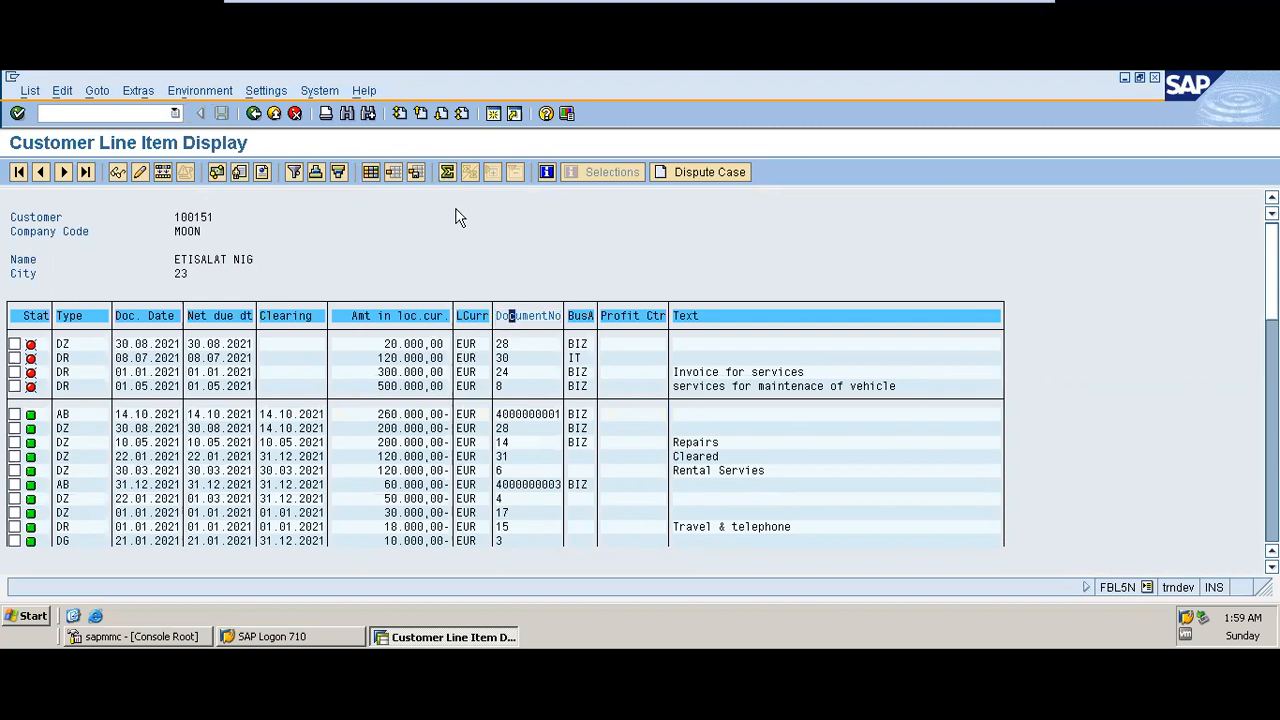
{"action": "left_click", "coordinate": [447, 172]}
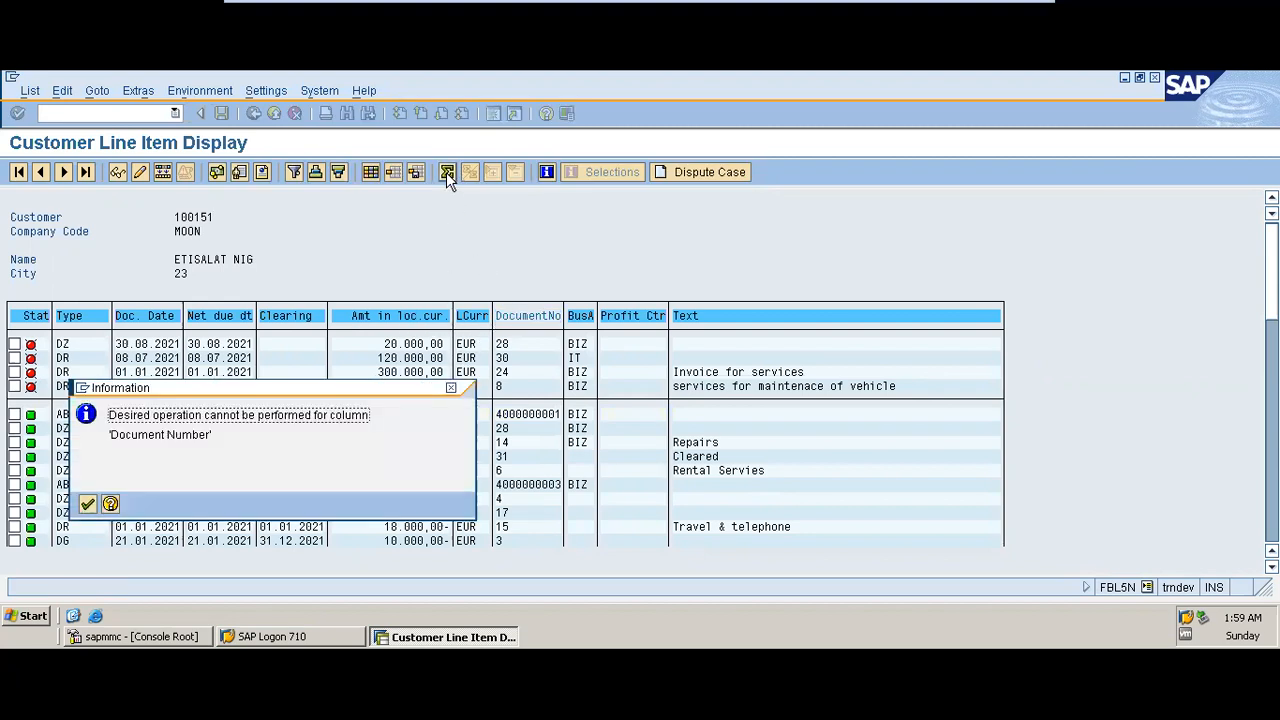
{"action": "left_click", "coordinate": [88, 504]}
{"action": "left_click", "coordinate": [86, 318]}
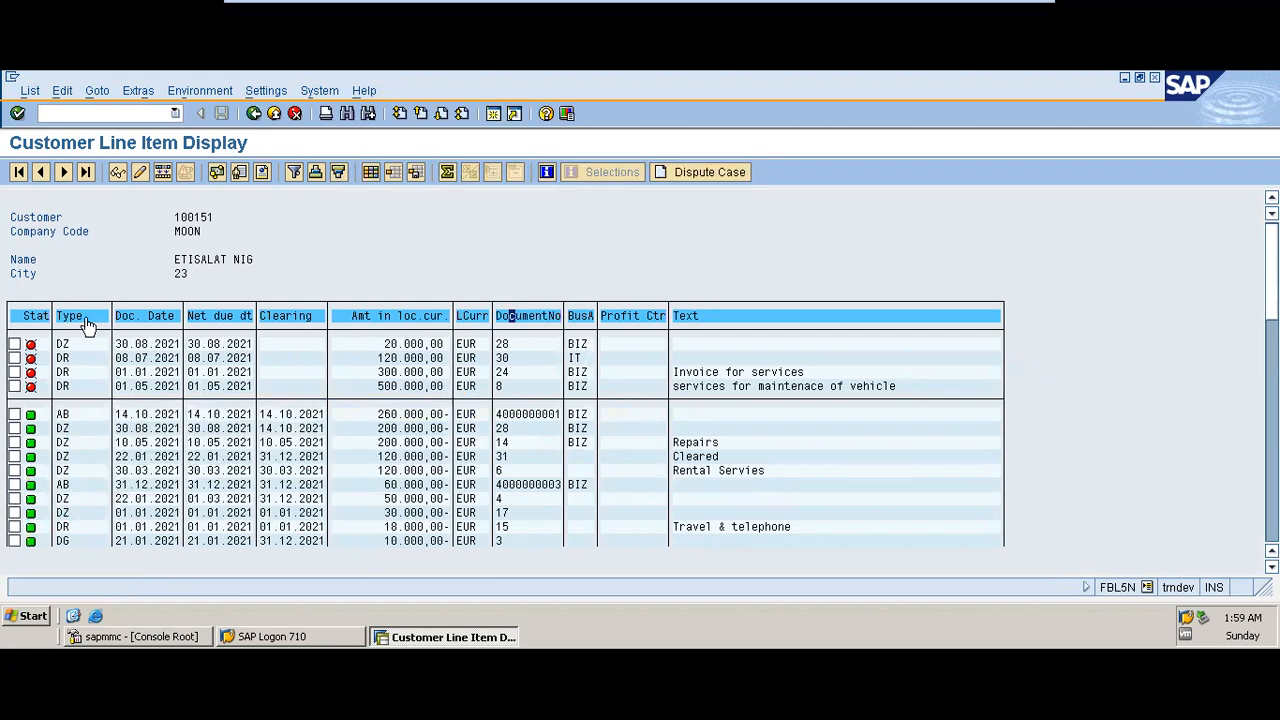
{"action": "left_click", "coordinate": [447, 172]}
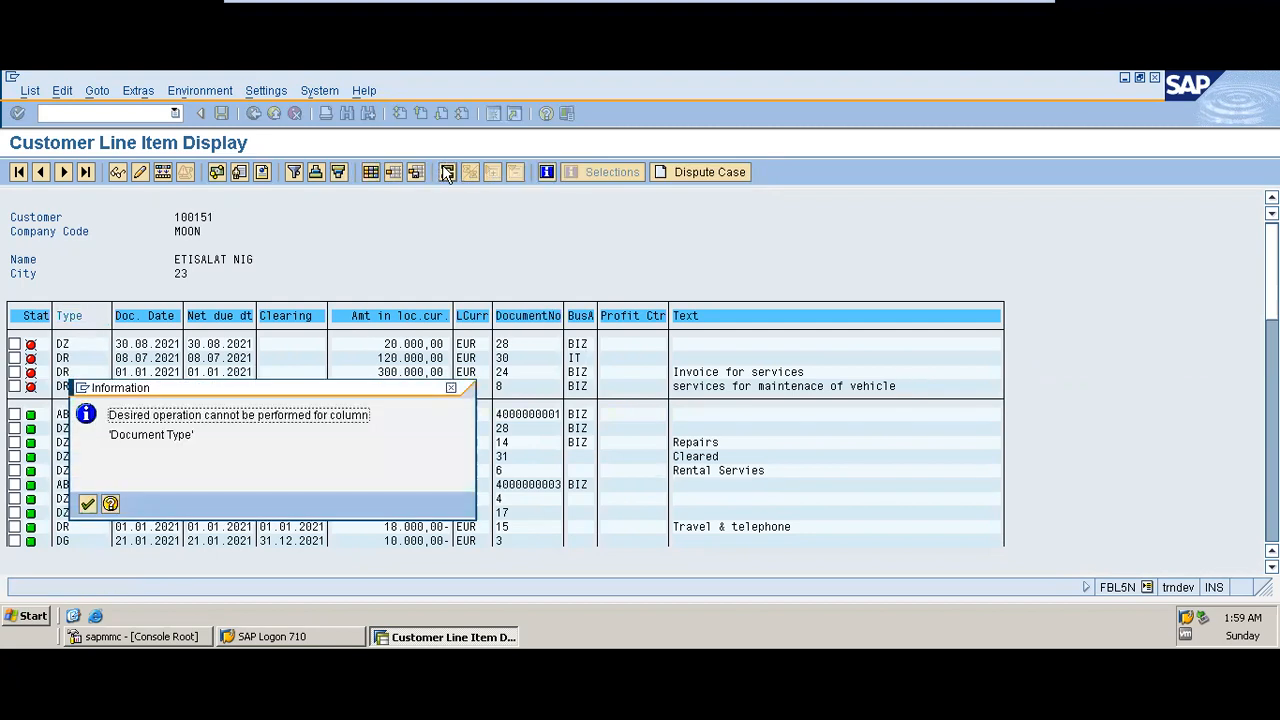
{"action": "left_click", "coordinate": [87, 505]}
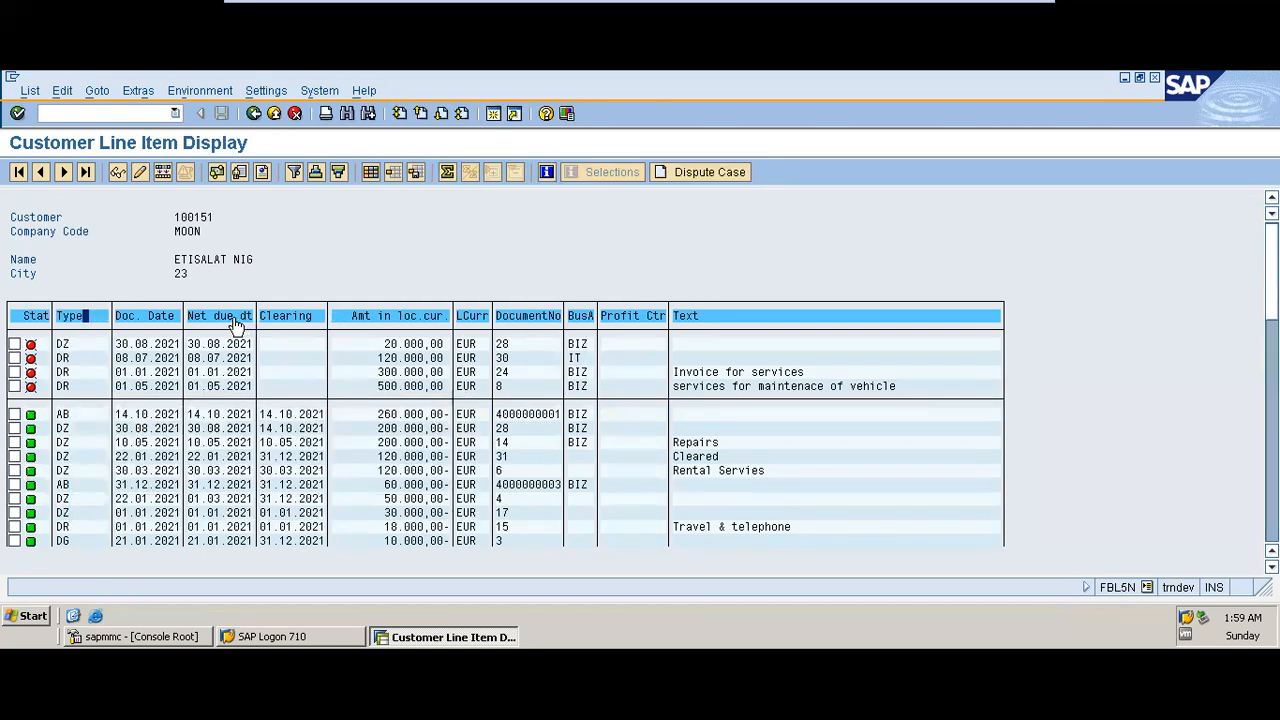
Total the Amt in loc.cur. column and return to the customer line item report selection
{"action": "double_click", "coordinate": [391, 315]}
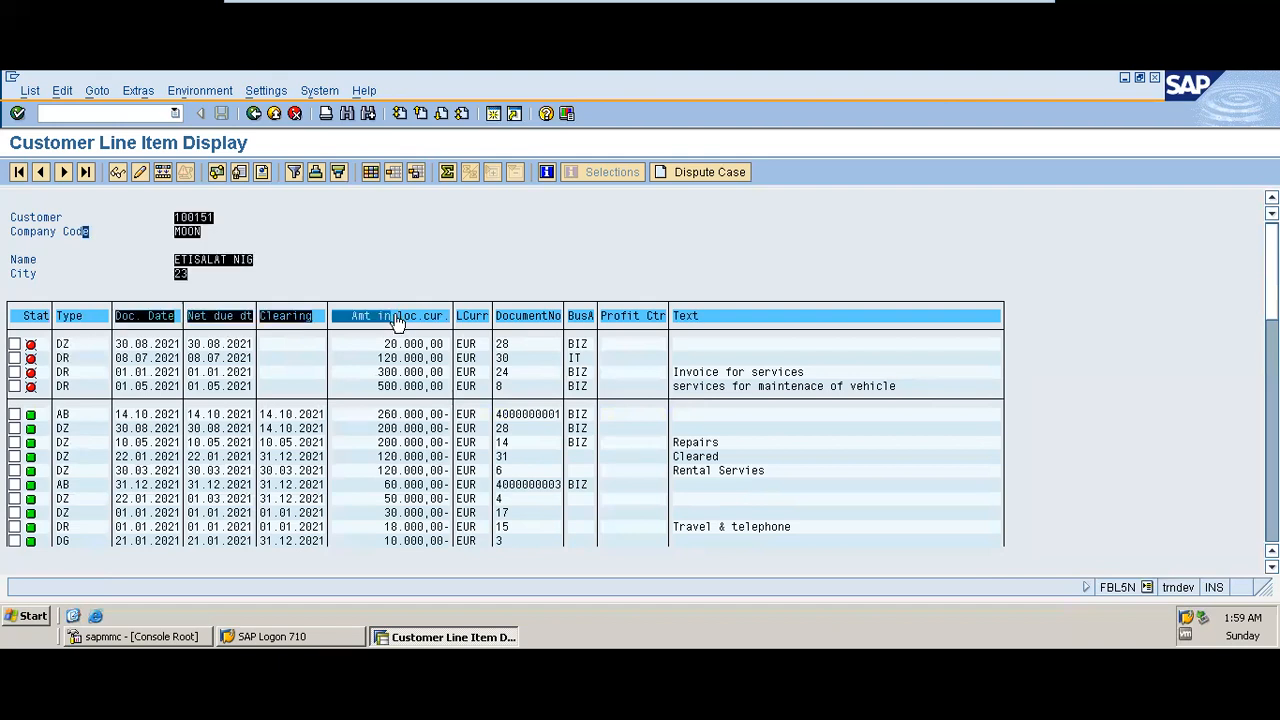
{"action": "left_click", "coordinate": [446, 173]}
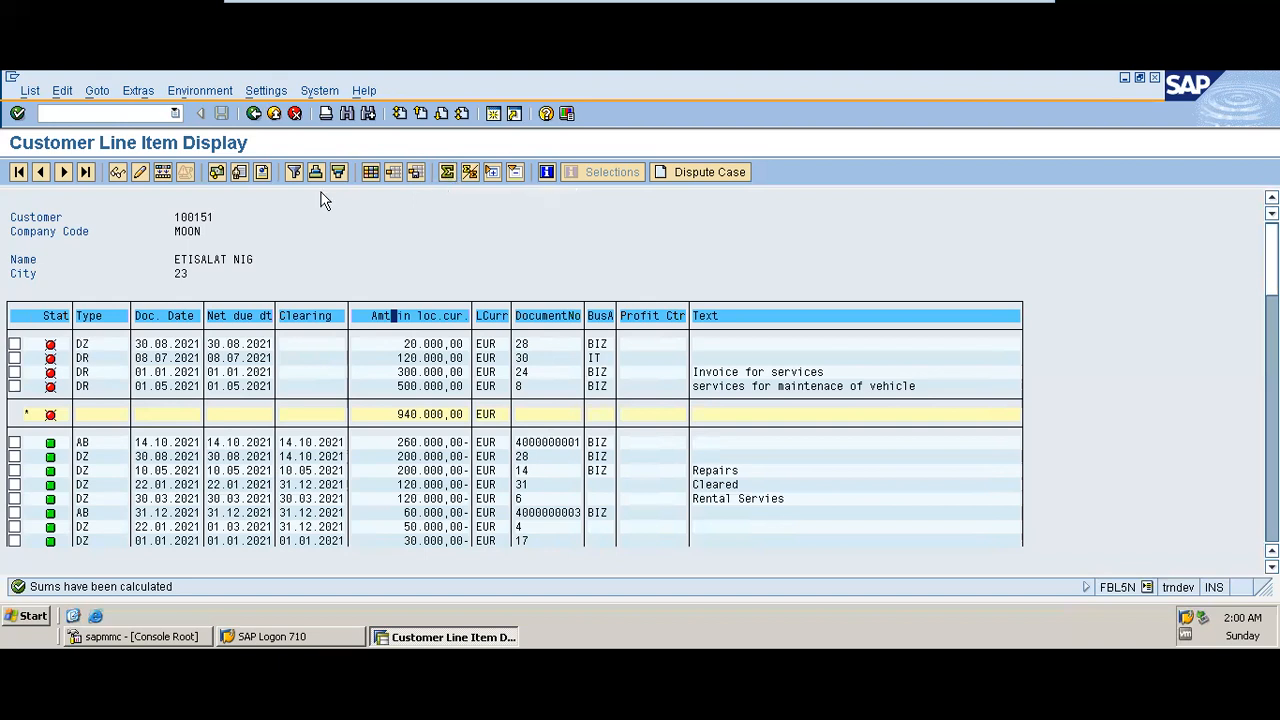
{"action": "left_click", "coordinate": [256, 115]}
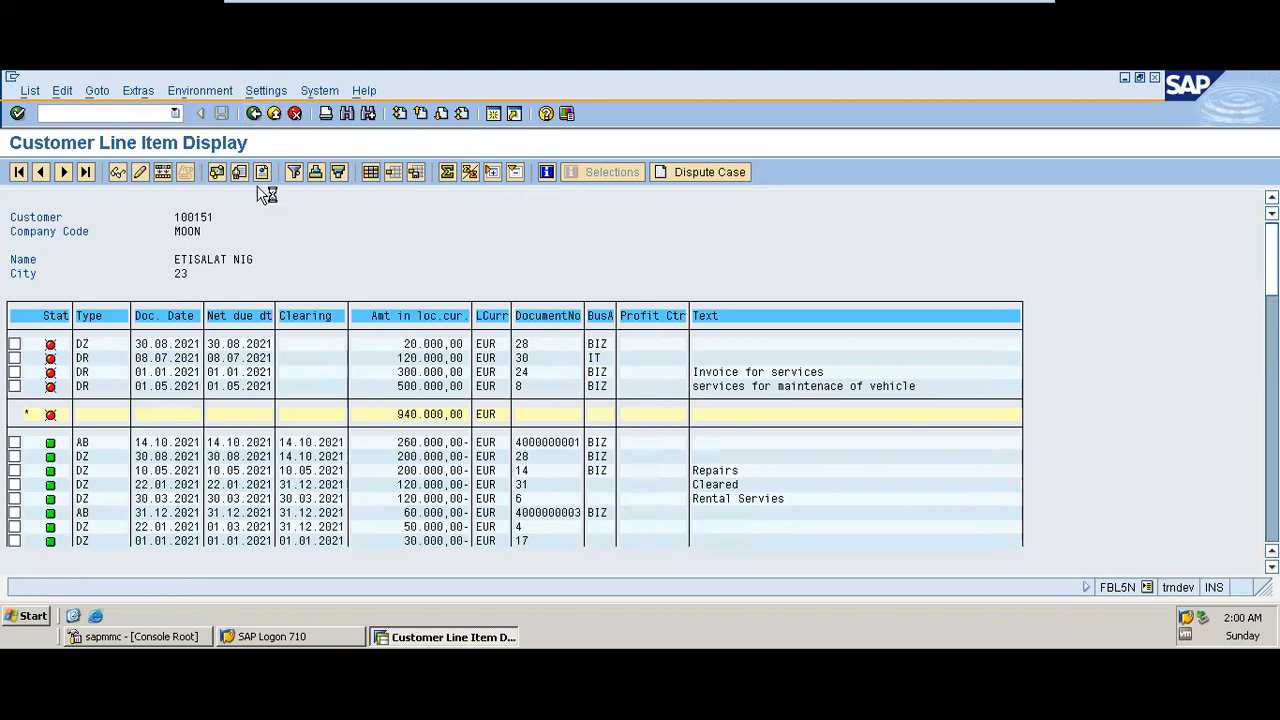
Switch to PowerPoint to check the vendor line item display transaction on the day-end activities slide, and return to SAP
{"action": "mouse_move", "coordinate": [893, 8]}
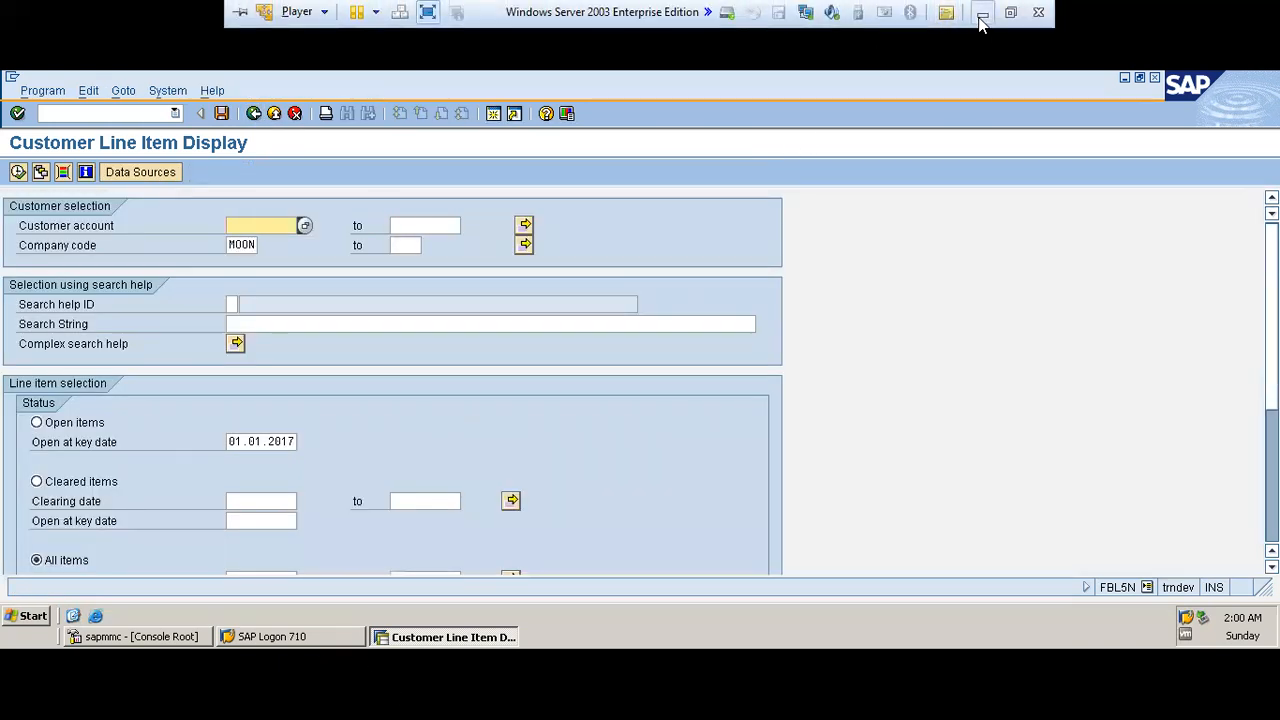
{"action": "left_click", "coordinate": [981, 14]}
{"action": "left_click", "coordinate": [632, 216]}
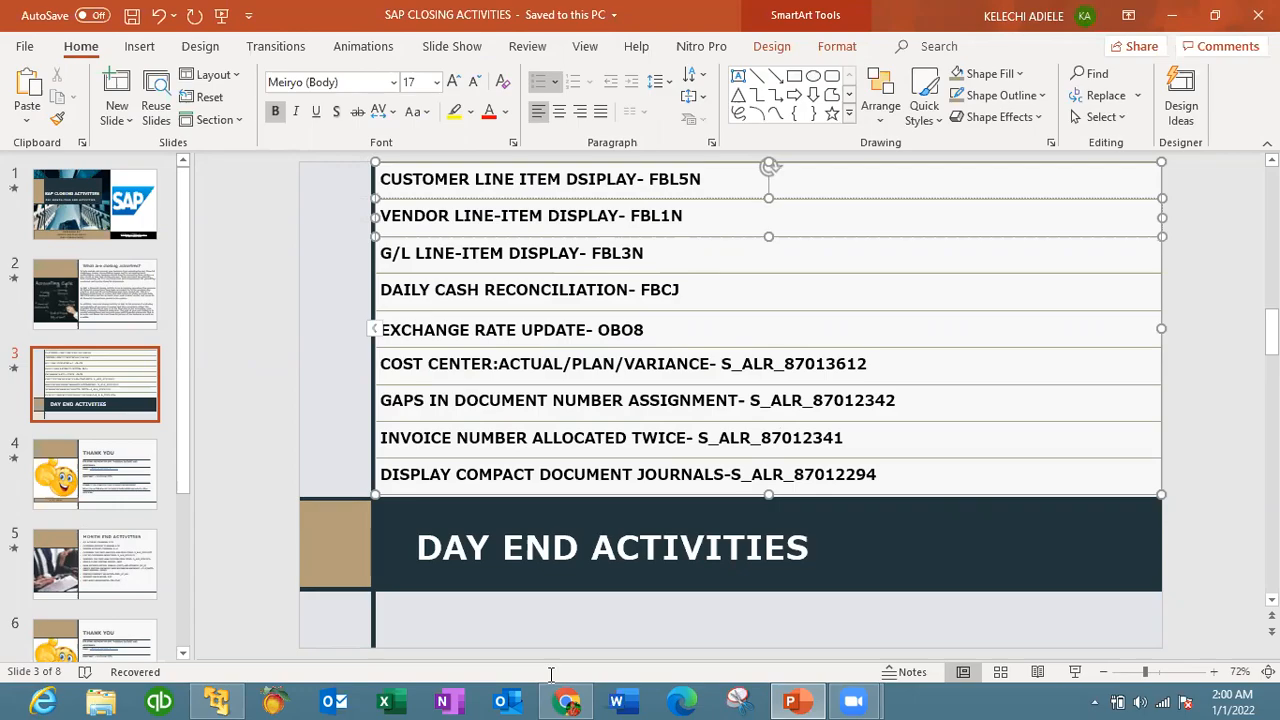
{"action": "left_click", "coordinate": [216, 701]}
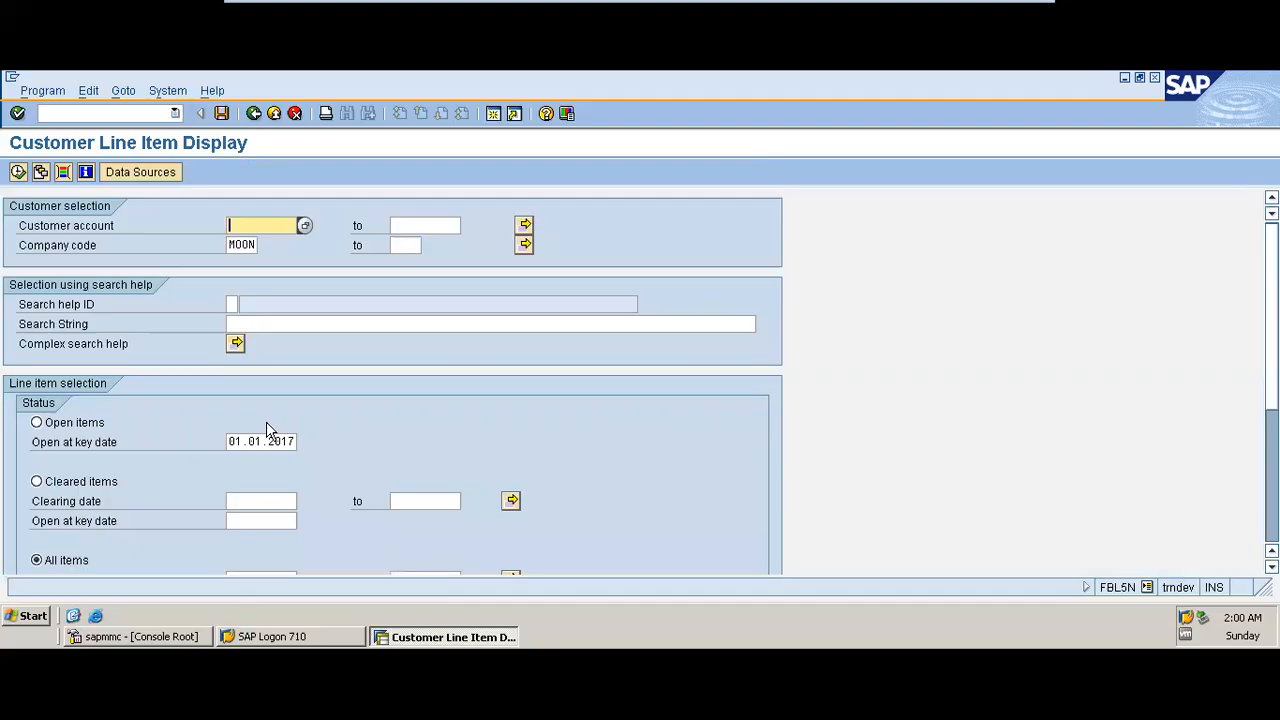
Start transaction FBL1N and execute the vendor line item report for all items of company code MOON
{"action": "left_click", "coordinate": [254, 116]}
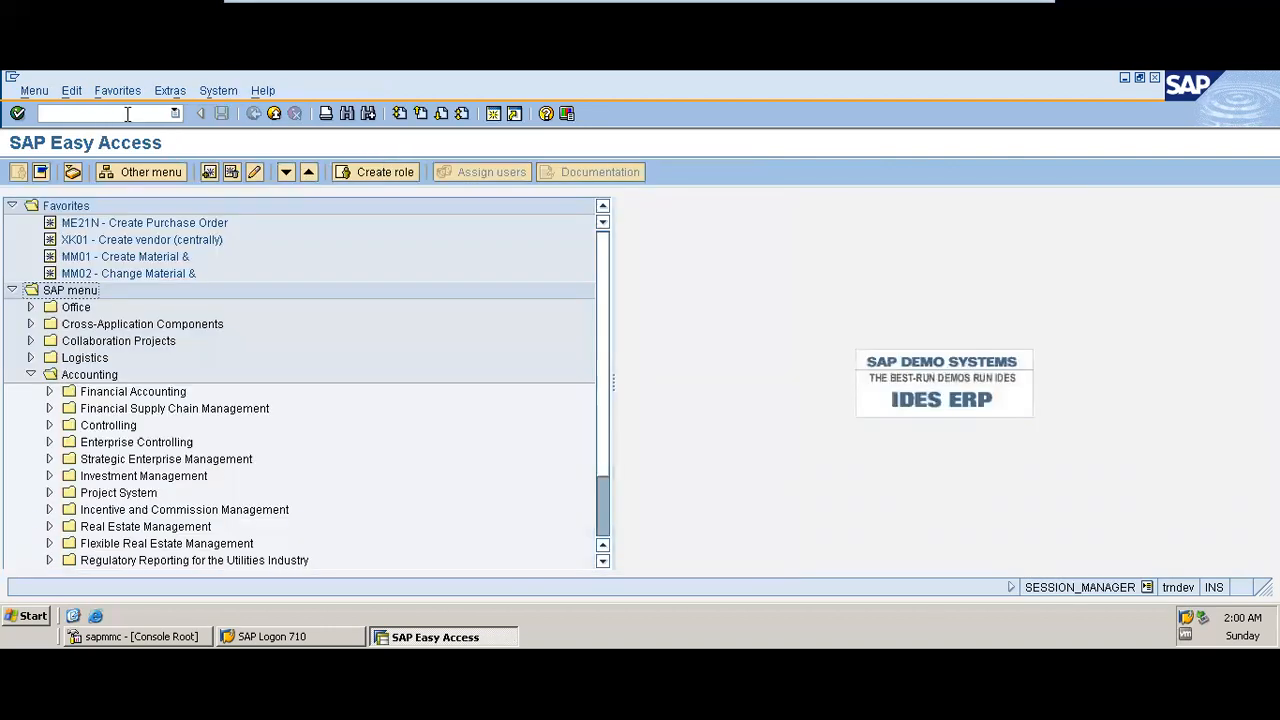
{"action": "left_click", "coordinate": [175, 113]}
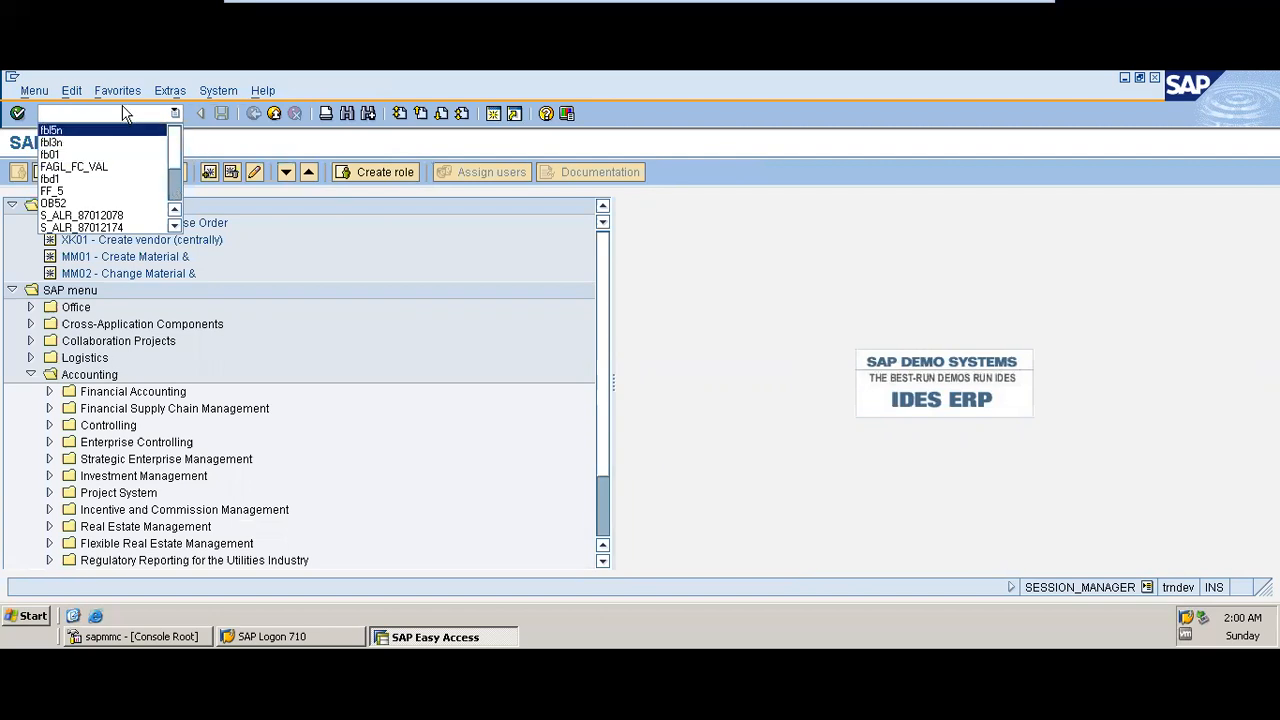
{"action": "left_click", "coordinate": [123, 113]}
{"action": "type", "text": "fbl1n"}
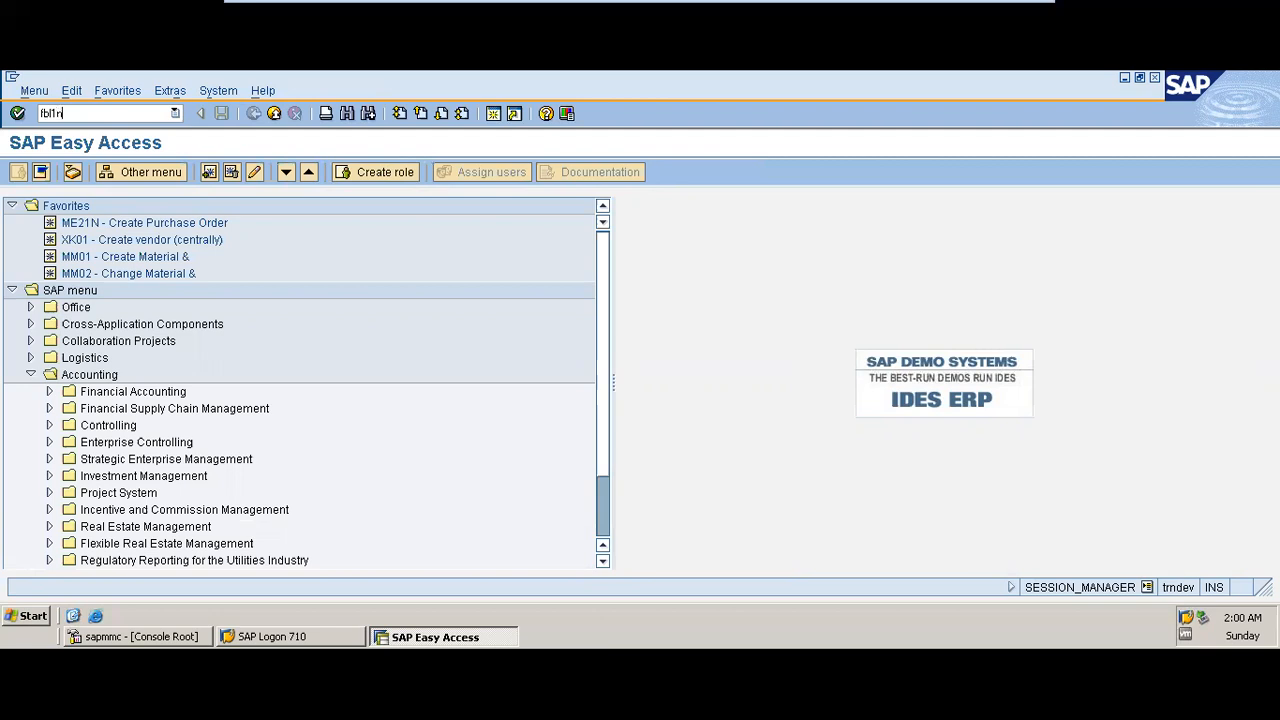
{"action": "key", "text": "Return"}
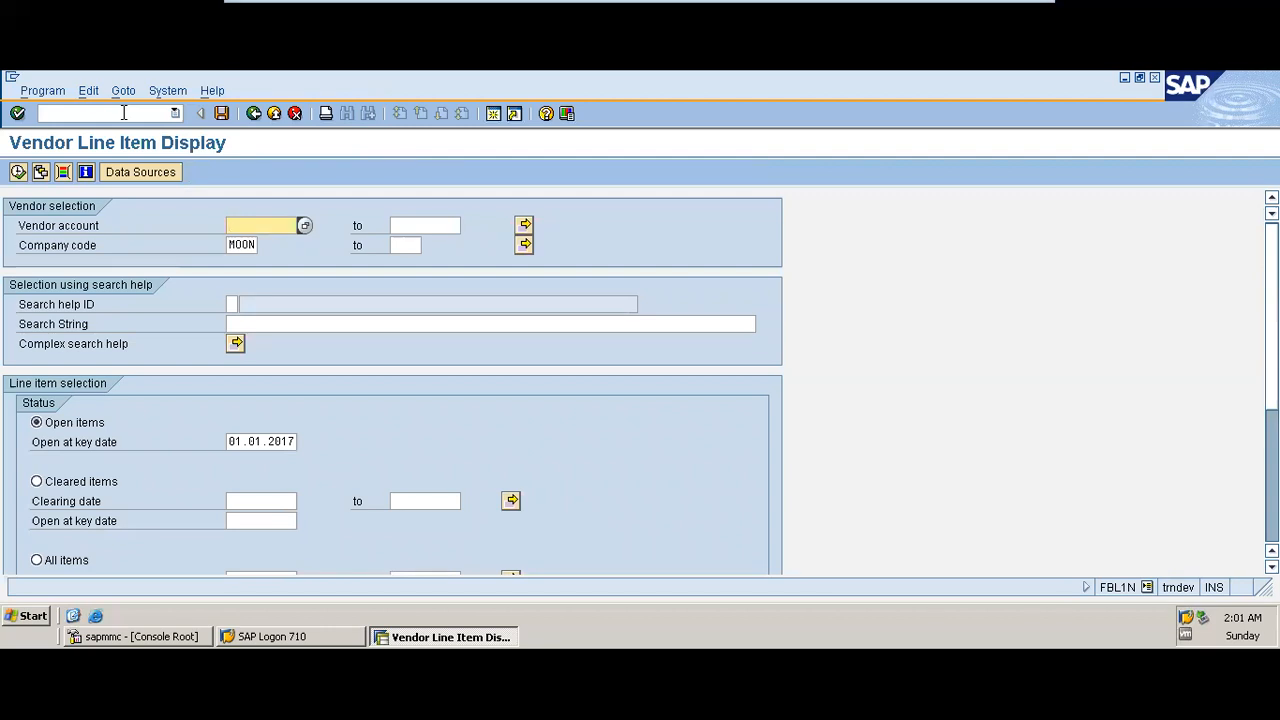
{"action": "left_click", "coordinate": [62, 560]}
{"action": "left_click", "coordinate": [18, 172]}
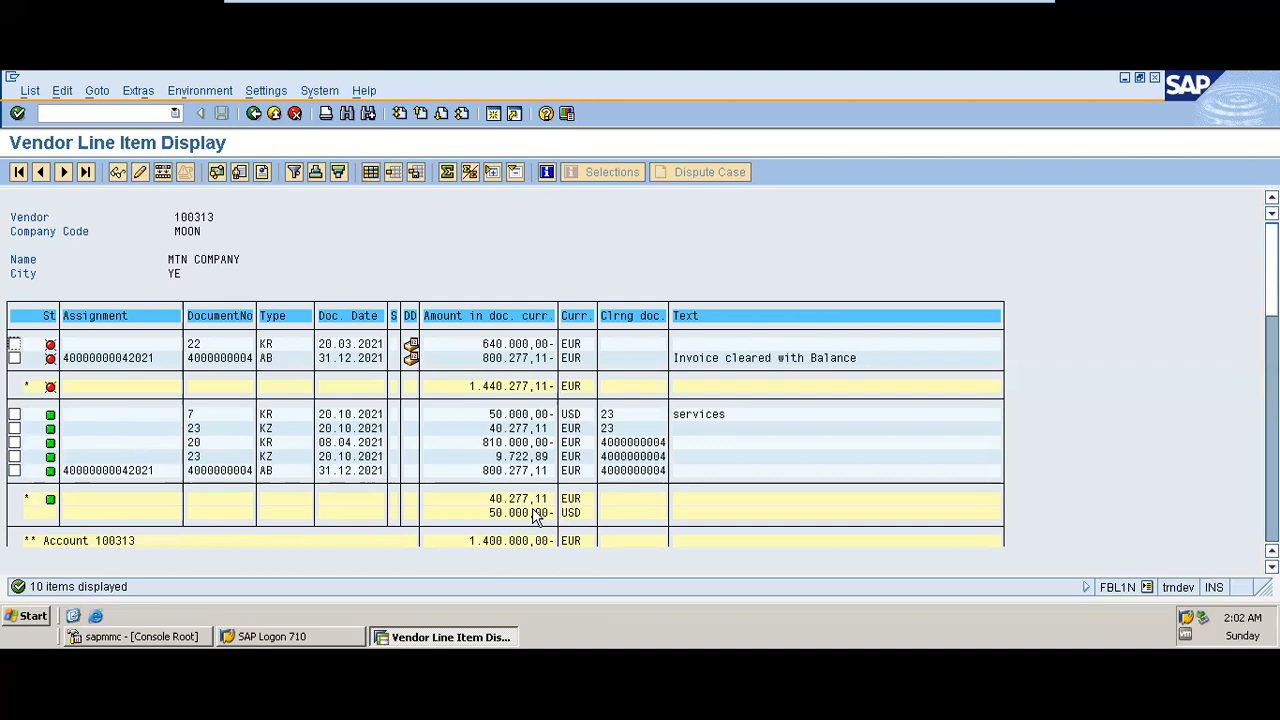
Open the open vendor item with the text "Invoice cleared with Balance" and examine its document overview and document header
{"action": "double_click", "coordinate": [234, 358]}
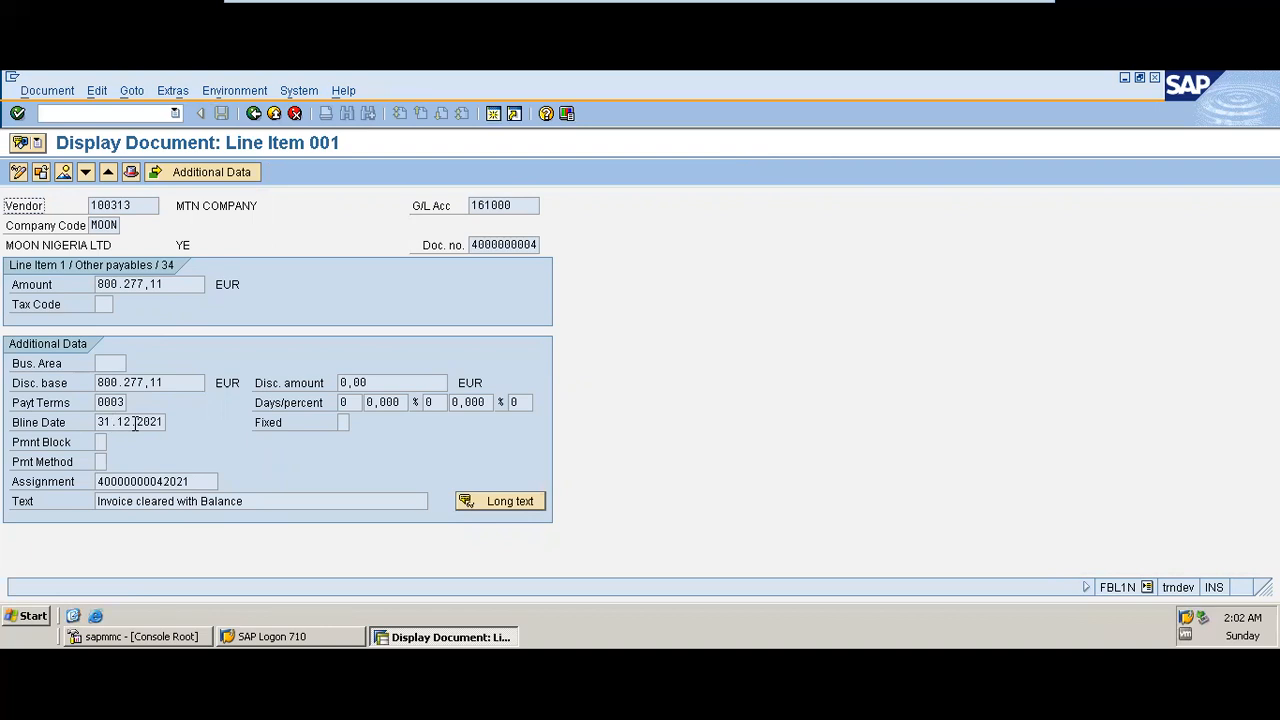
{"action": "left_click", "coordinate": [63, 172]}
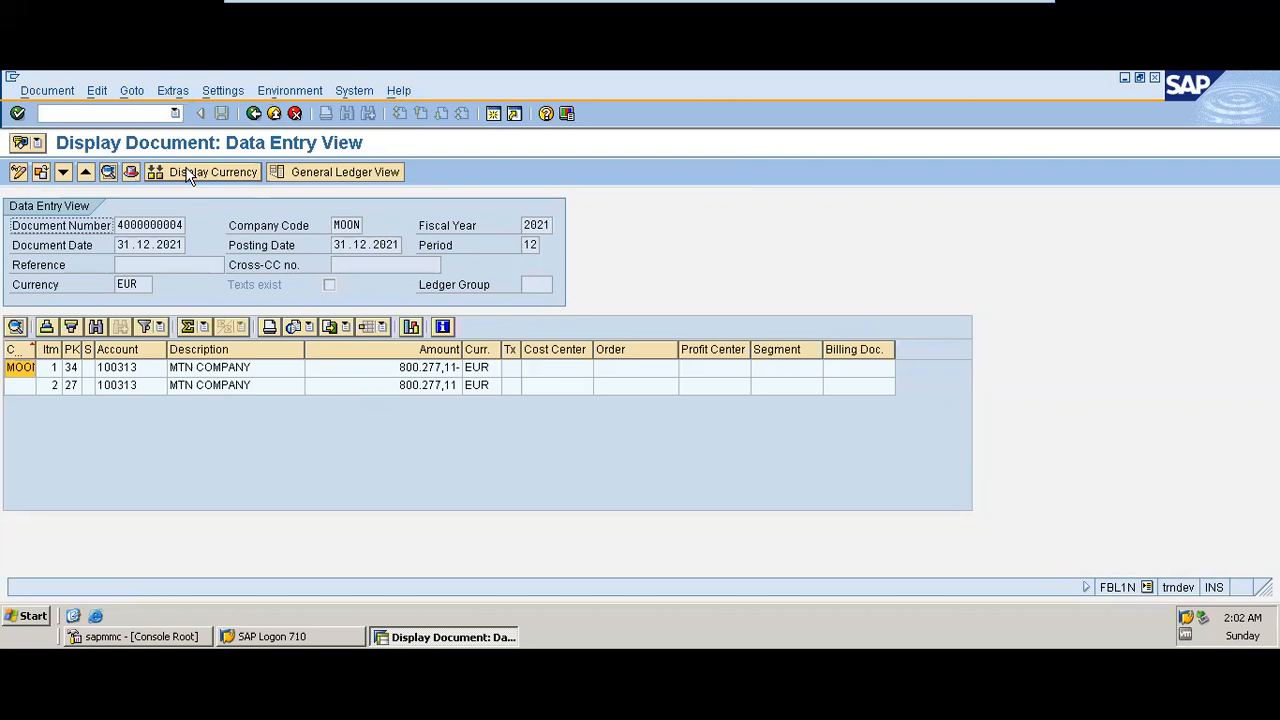
{"action": "left_click", "coordinate": [131, 172]}
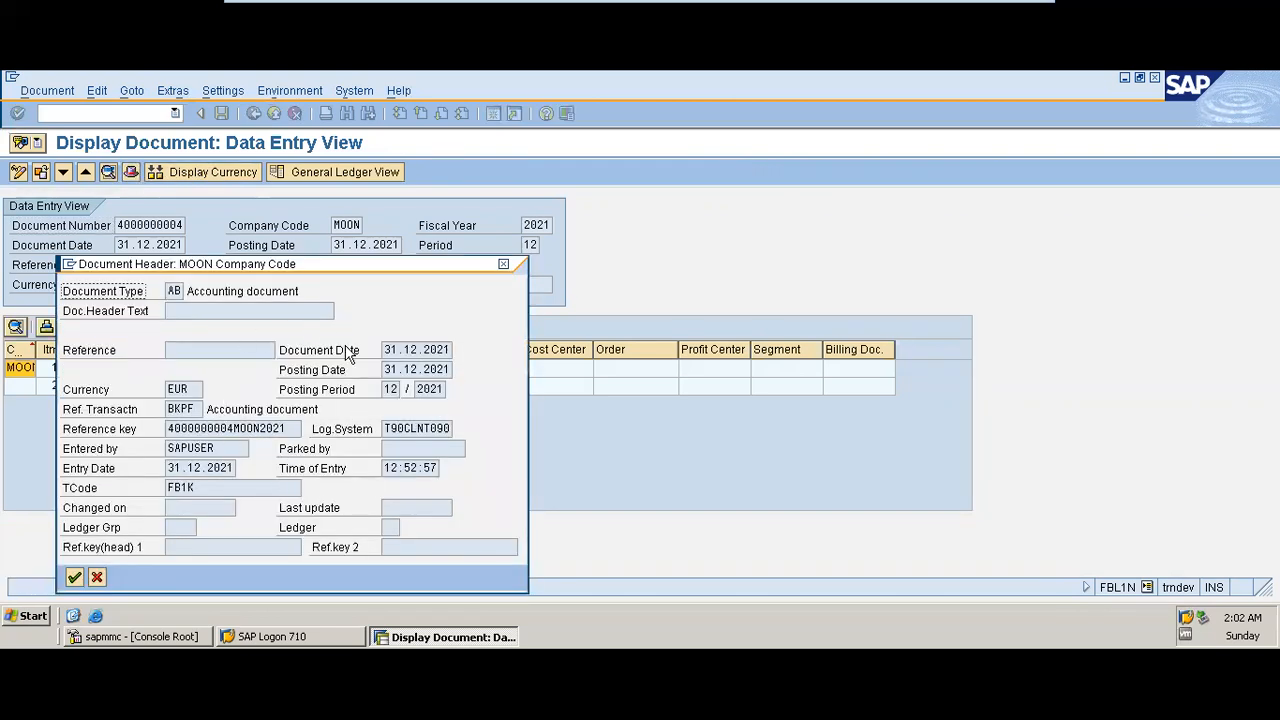
Close the document header and leave the vendor line item report for the SAP Easy Access screen
{"action": "left_click", "coordinate": [502, 263]}
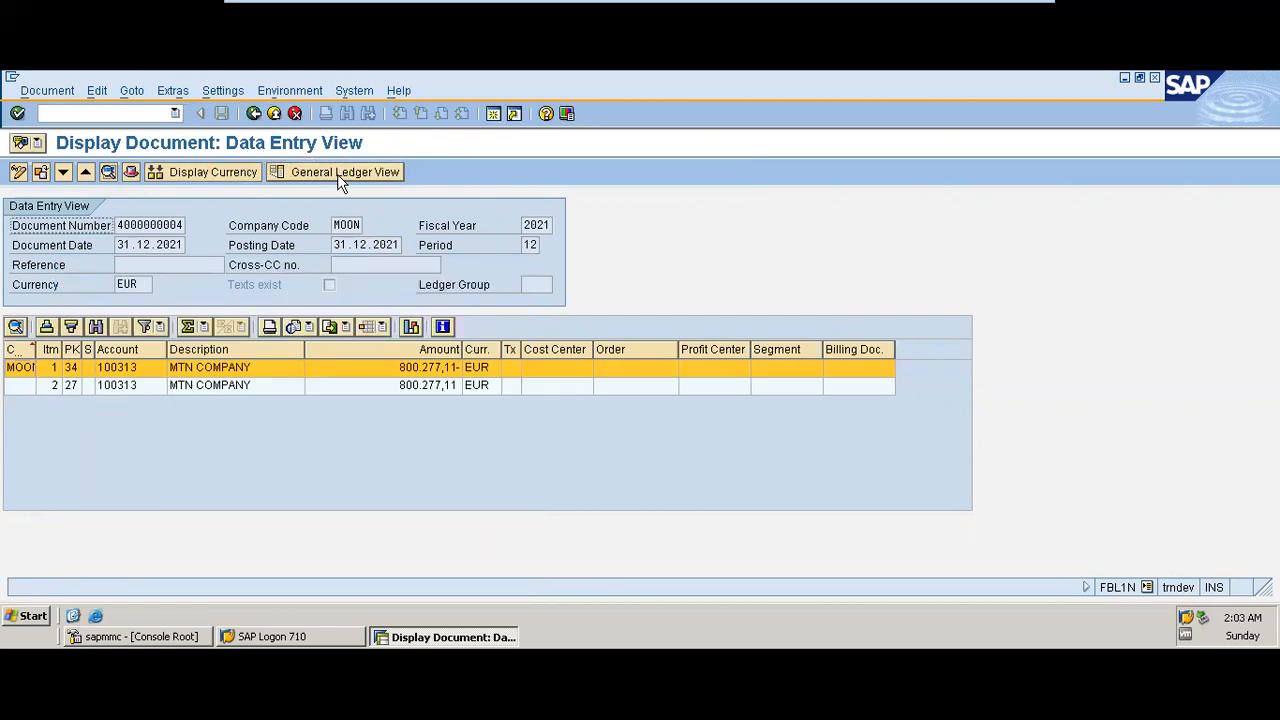
{"action": "left_click", "coordinate": [37, 145]}
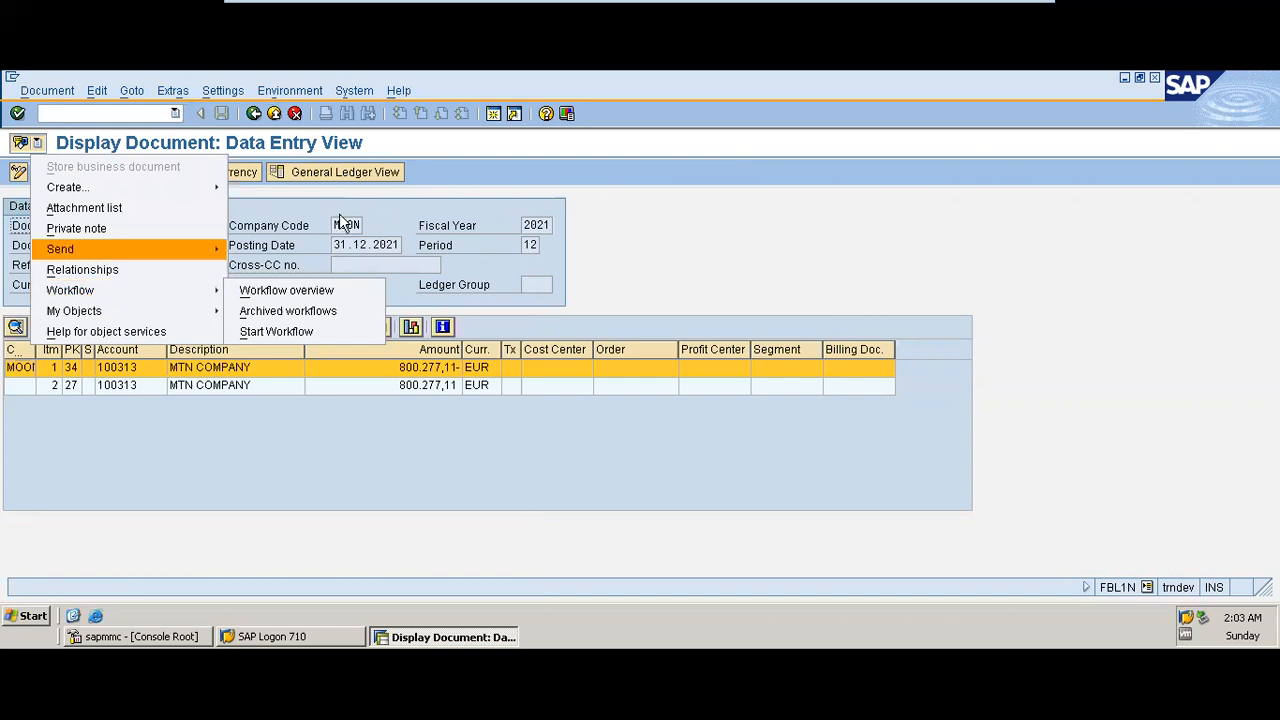
{"action": "left_click", "coordinate": [416, 204]}
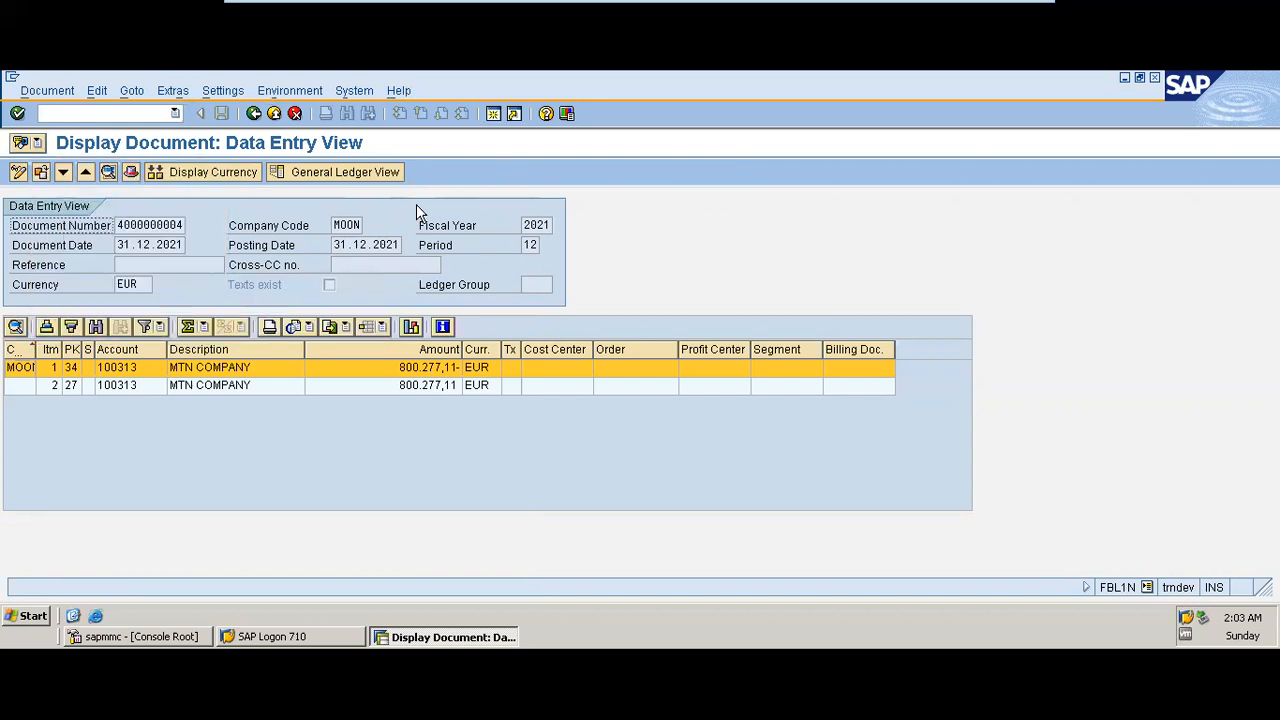
{"action": "left_click", "coordinate": [255, 114]}
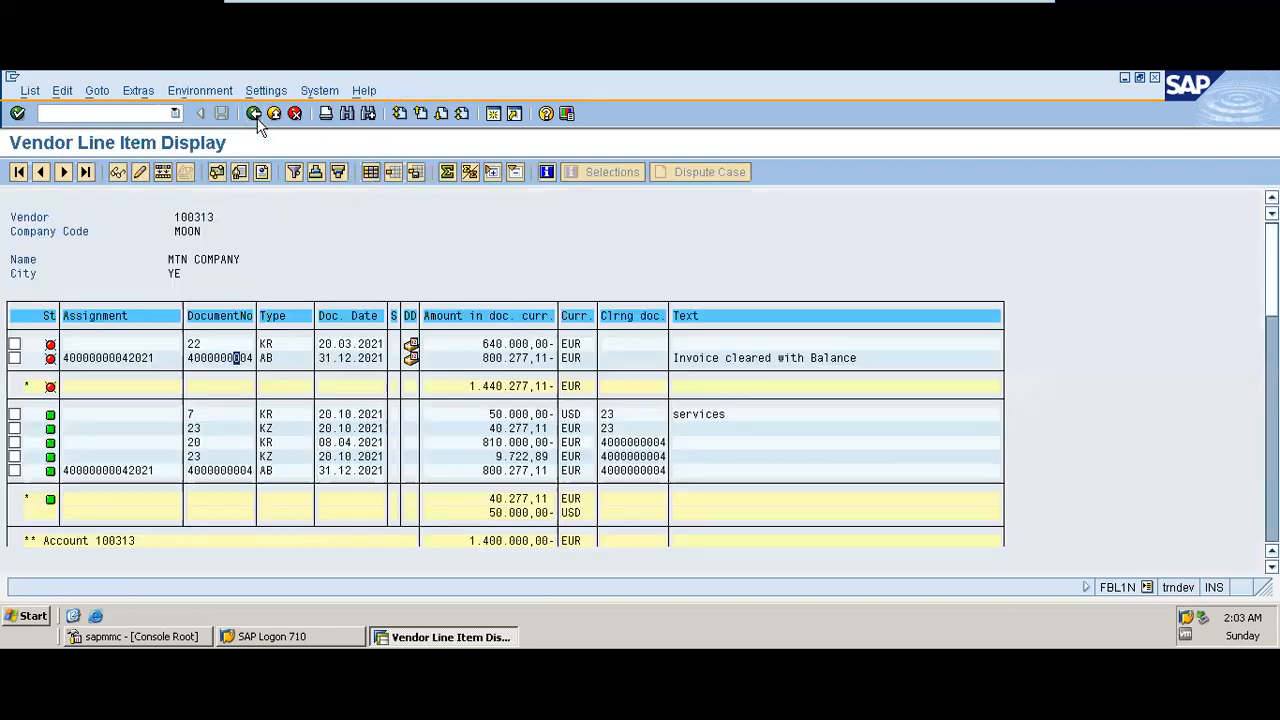
{"action": "left_click", "coordinate": [255, 114]}
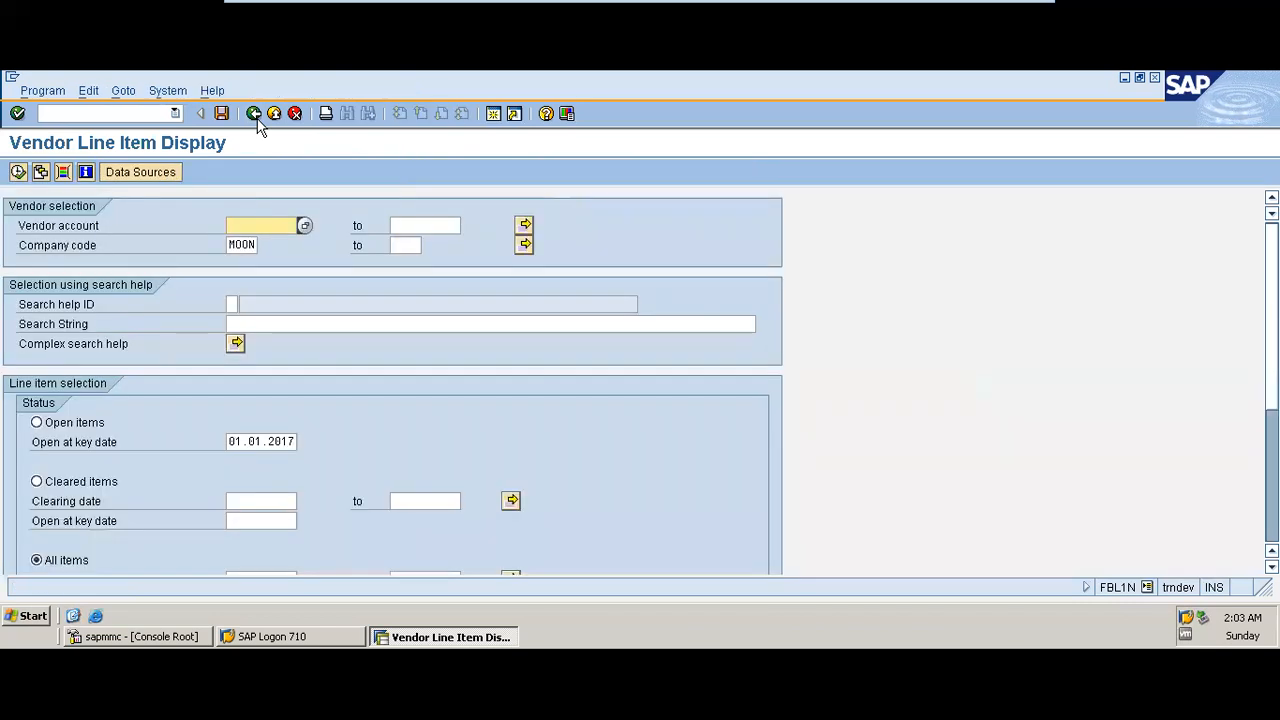
{"action": "left_click", "coordinate": [253, 114]}
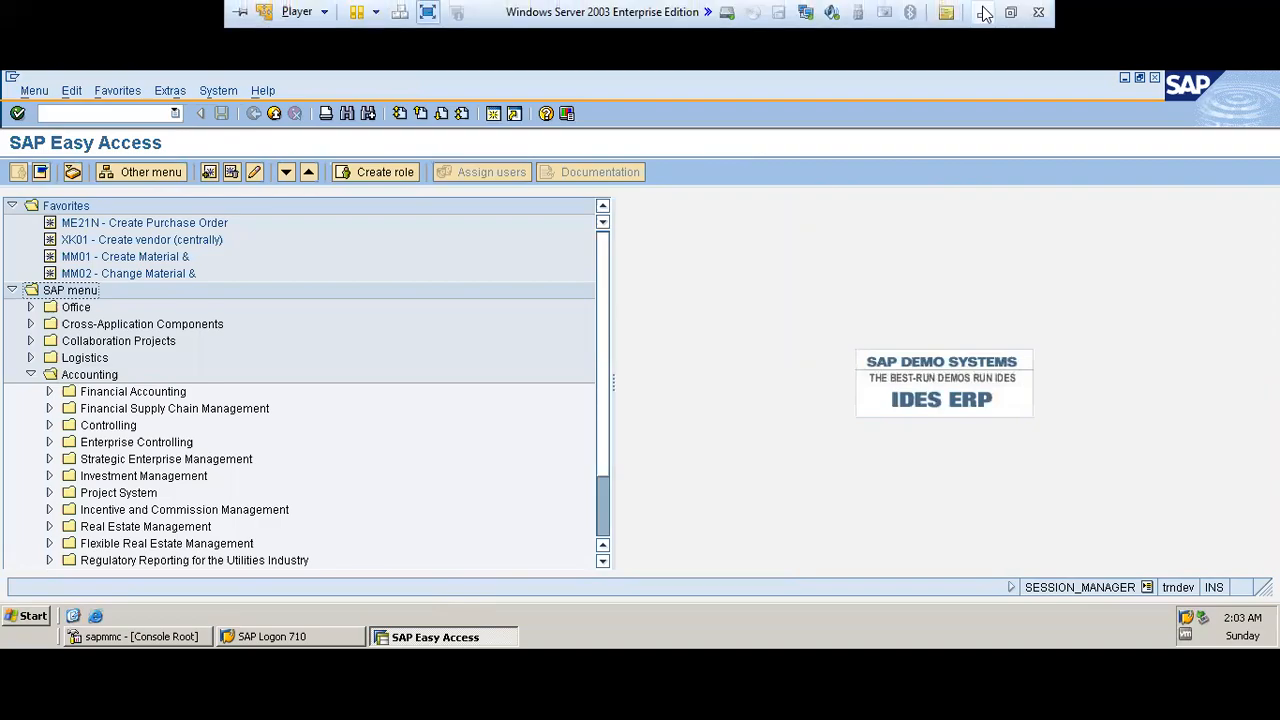
Check the G/L line item display transaction on the PowerPoint day-end activities slide, and start transaction FBL3N in SAP
{"action": "left_click", "coordinate": [983, 12]}
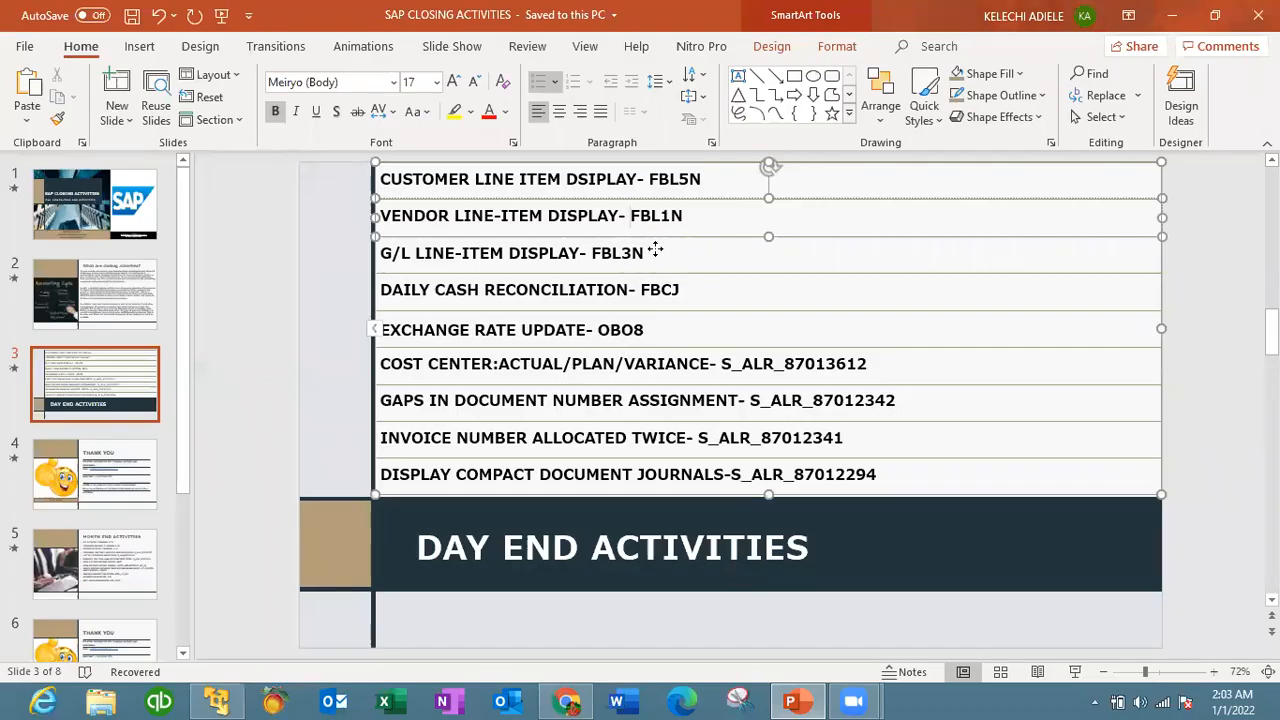
{"action": "left_click", "coordinate": [655, 251]}
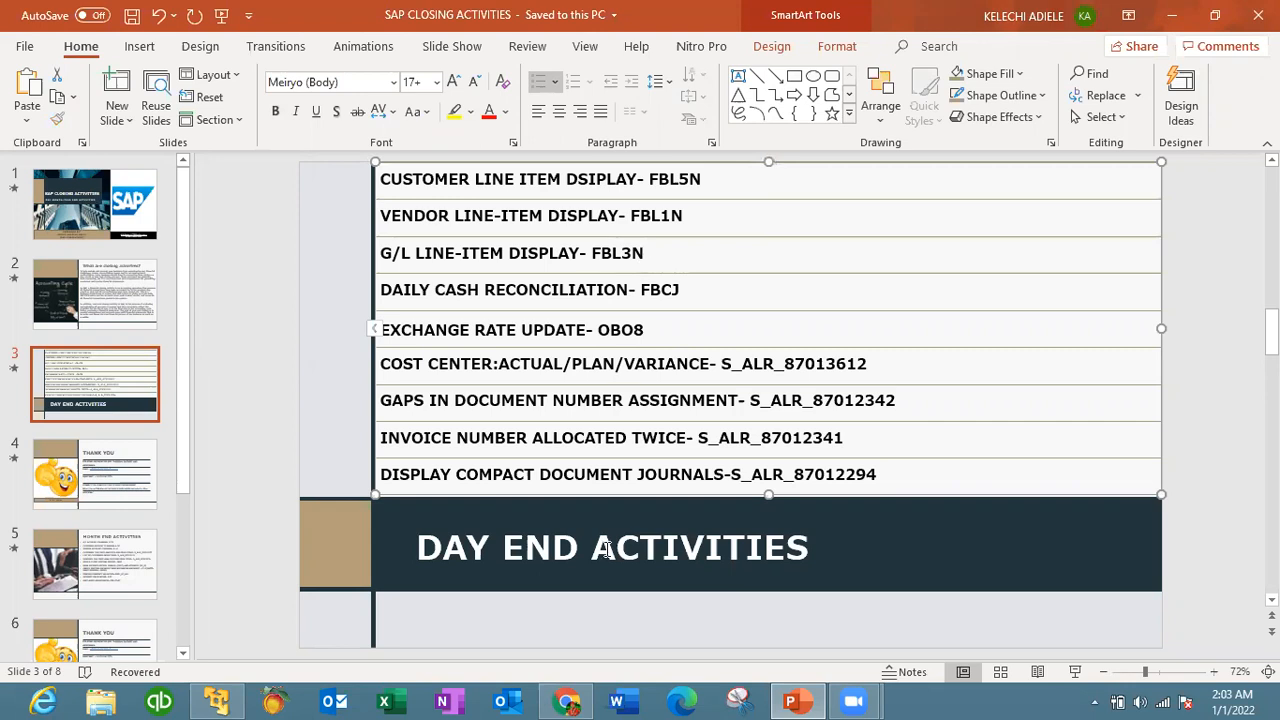
{"action": "left_click", "coordinate": [228, 700]}
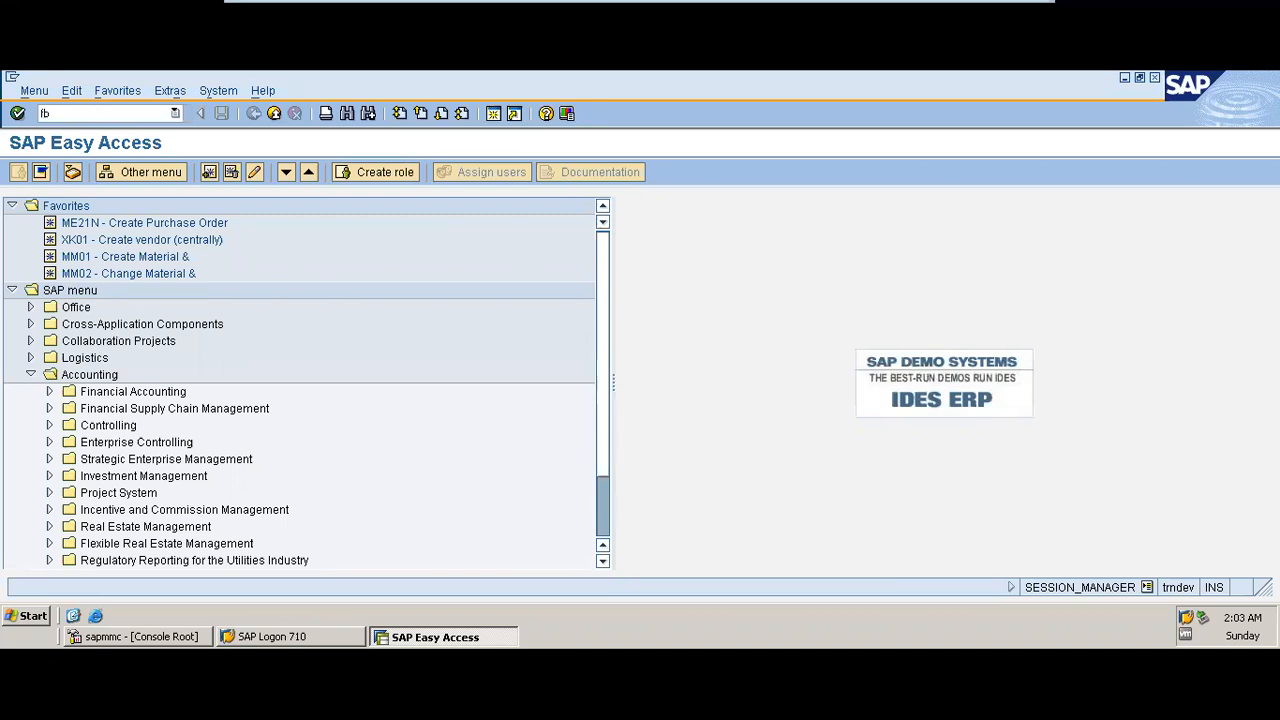
{"action": "type", "text": "fbl3n"}
{"action": "key", "text": "Return"}
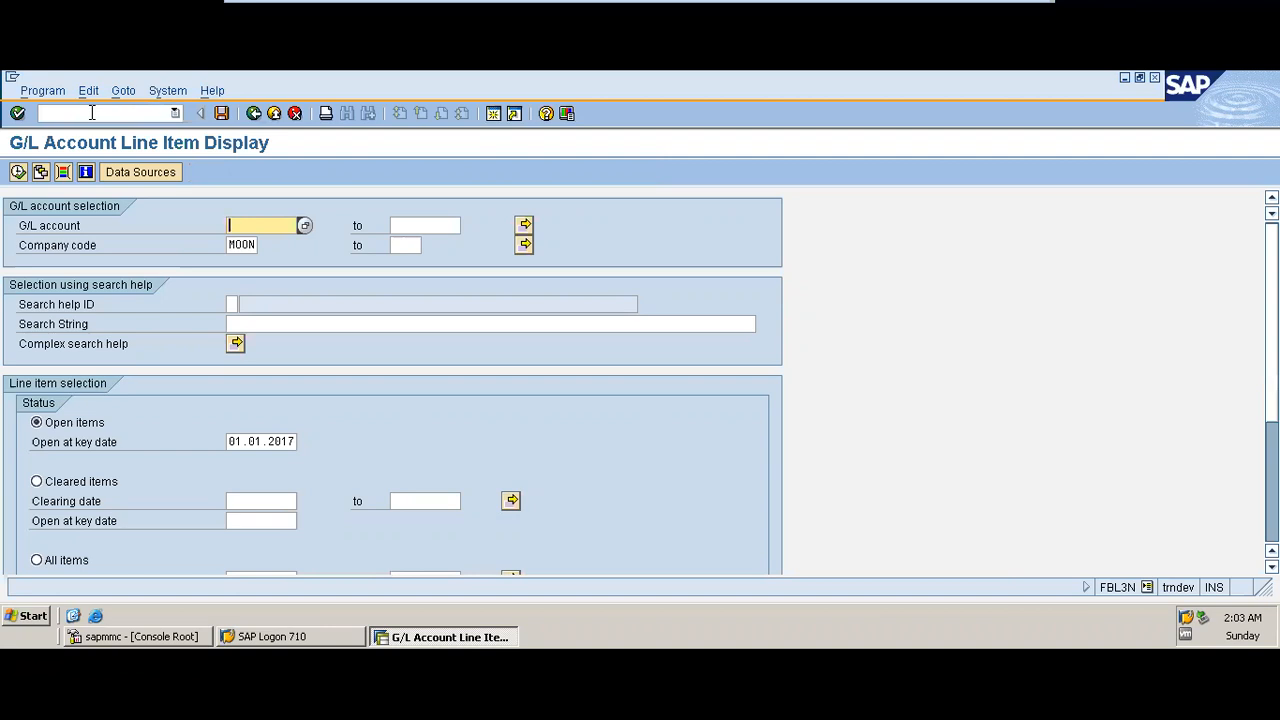
Switch to PowerPoint to look at the day-end activities slide again, and return to SAP
{"action": "mouse_move", "coordinate": [600, 5]}
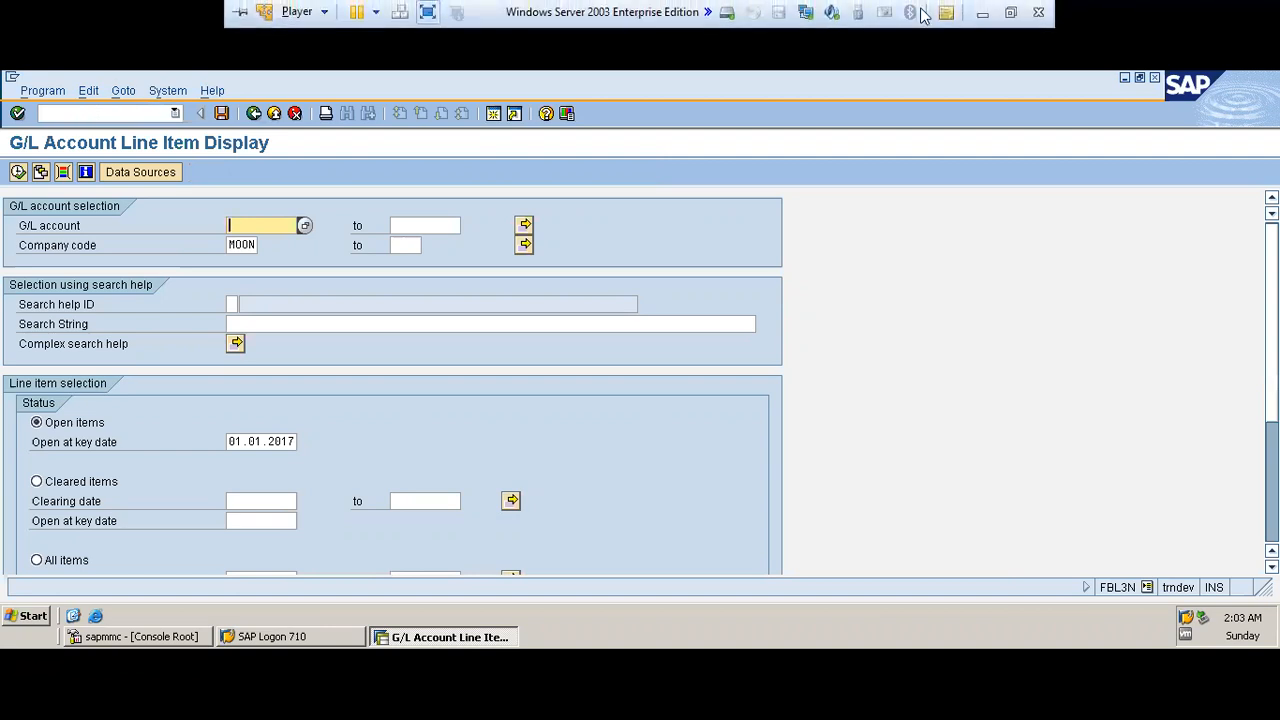
{"action": "left_click", "coordinate": [983, 14]}
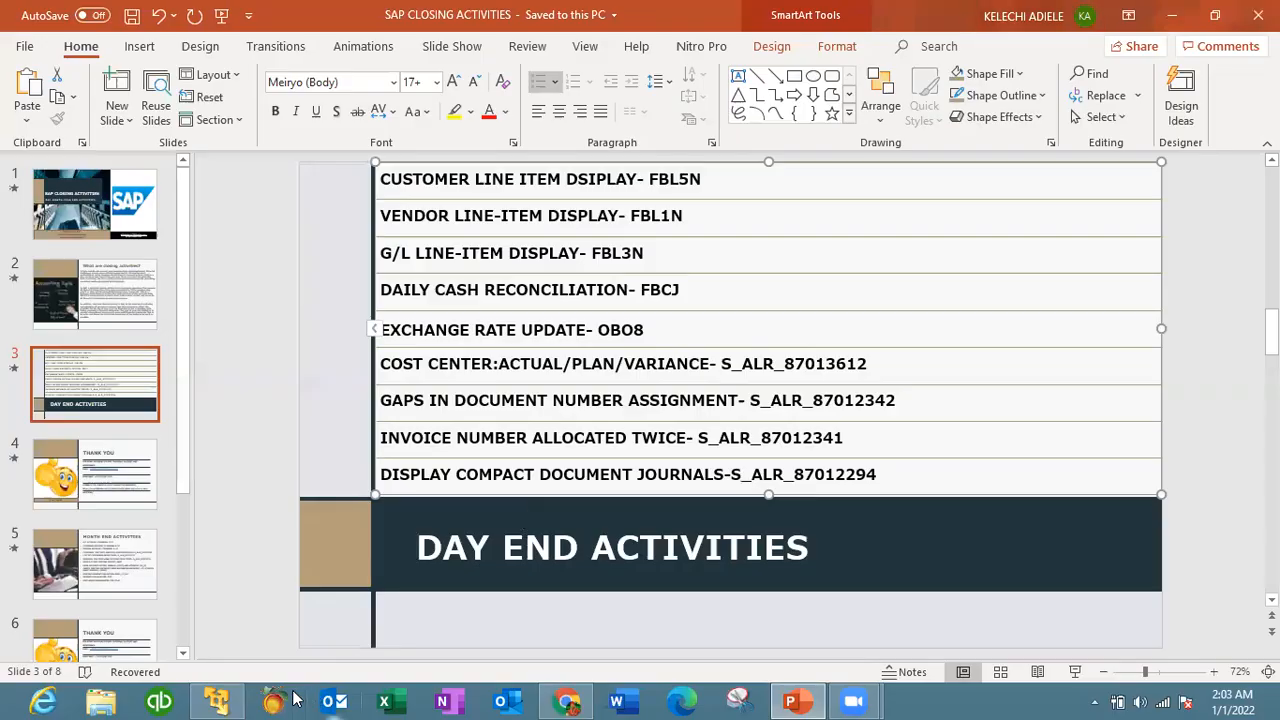
{"action": "left_click", "coordinate": [220, 700]}
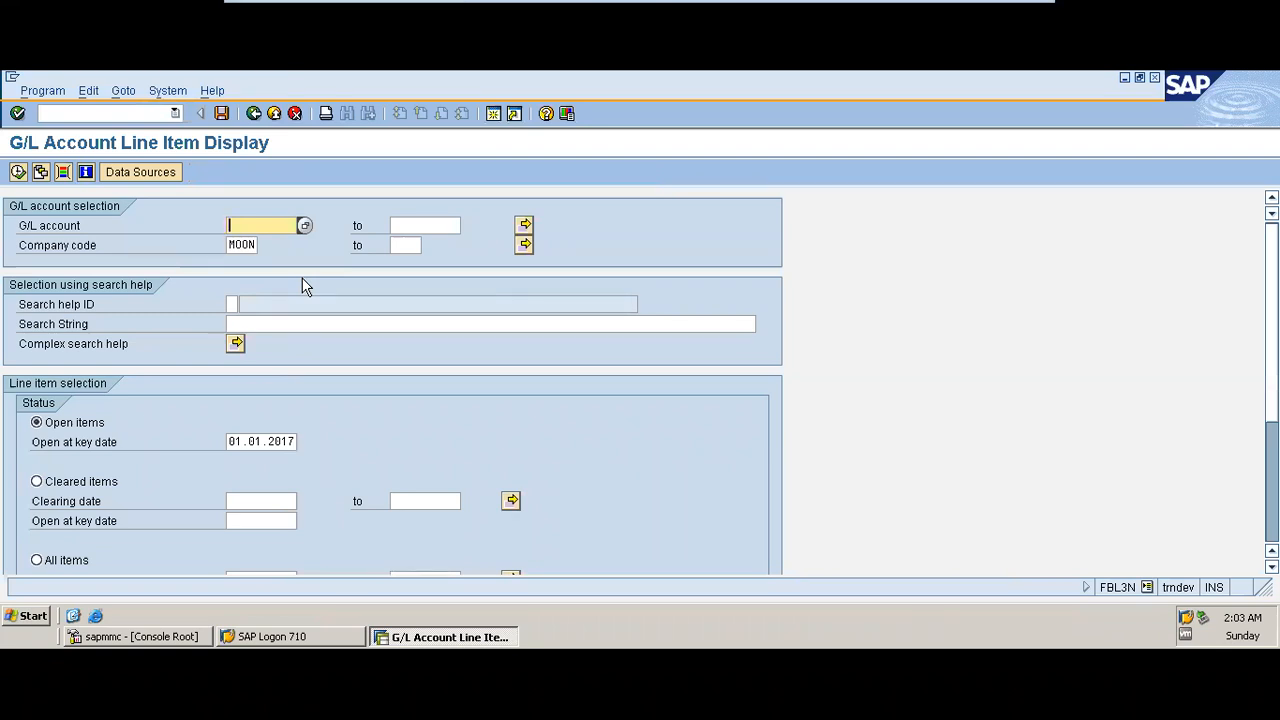
Execute the G/L line item report for all items of account 1800 in company code MOON
{"action": "key", "text": "BackSpace"}
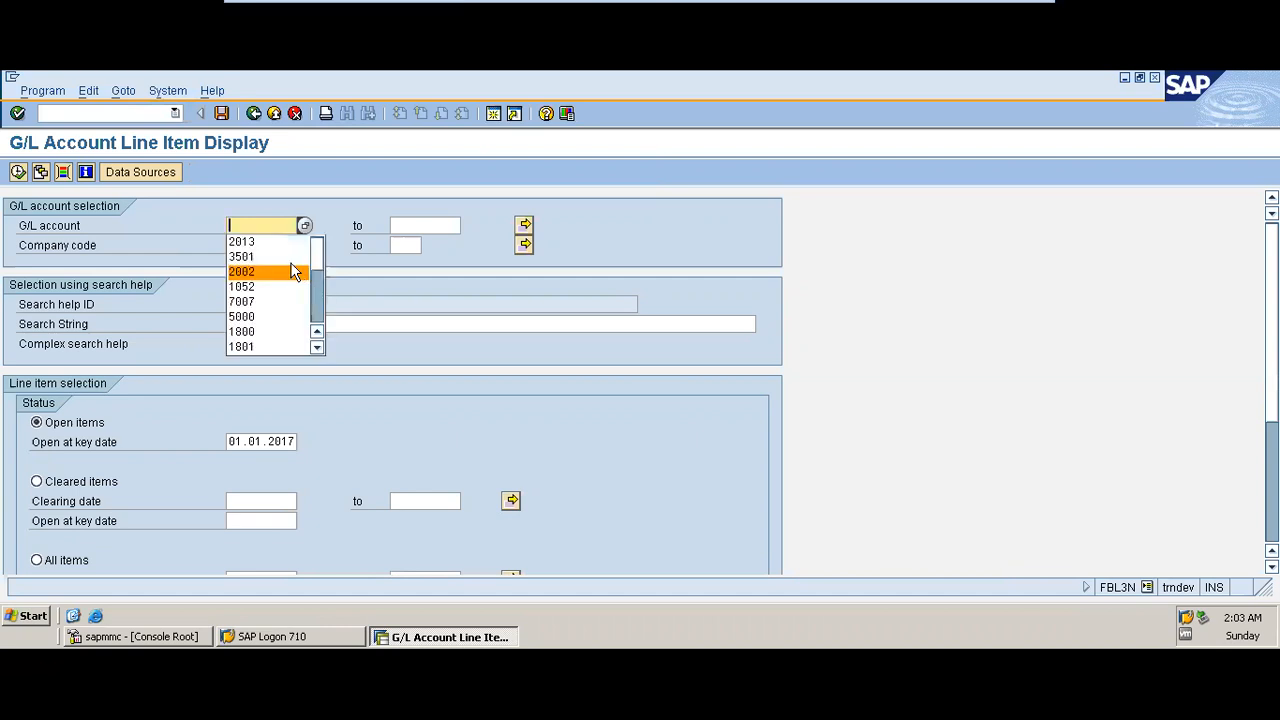
{"action": "left_click", "coordinate": [285, 331]}
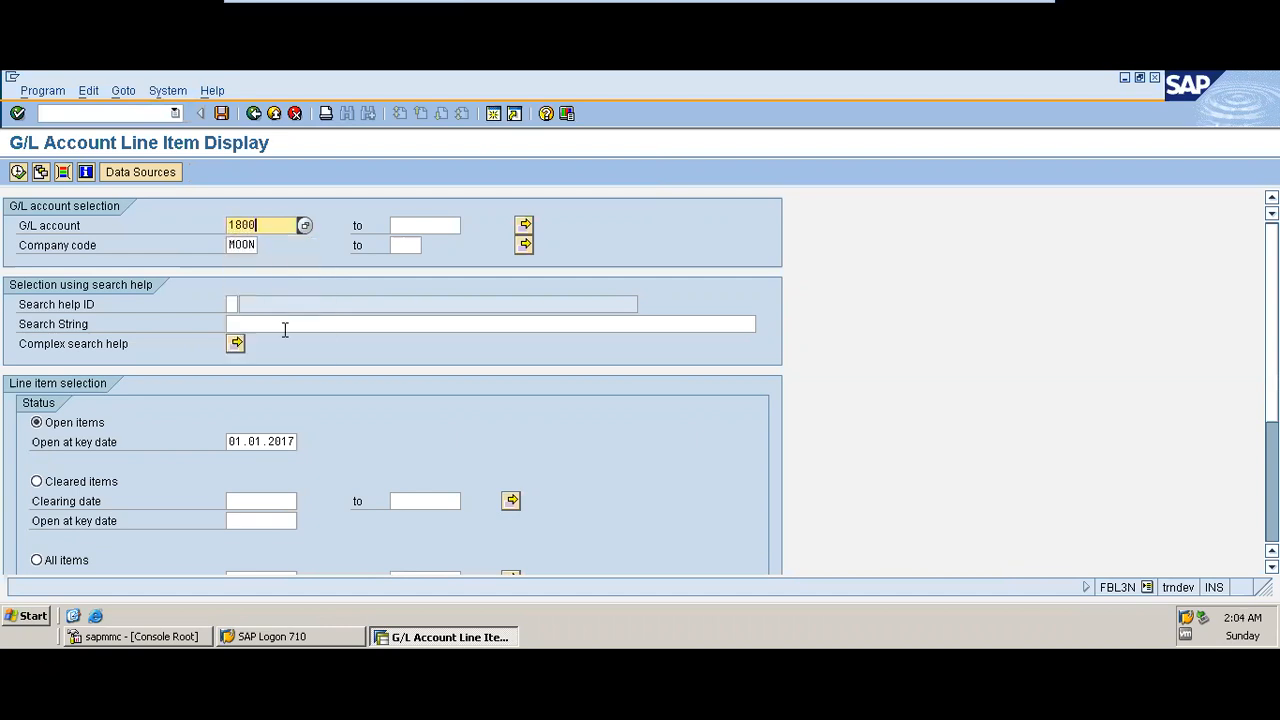
{"action": "left_click", "coordinate": [66, 560]}
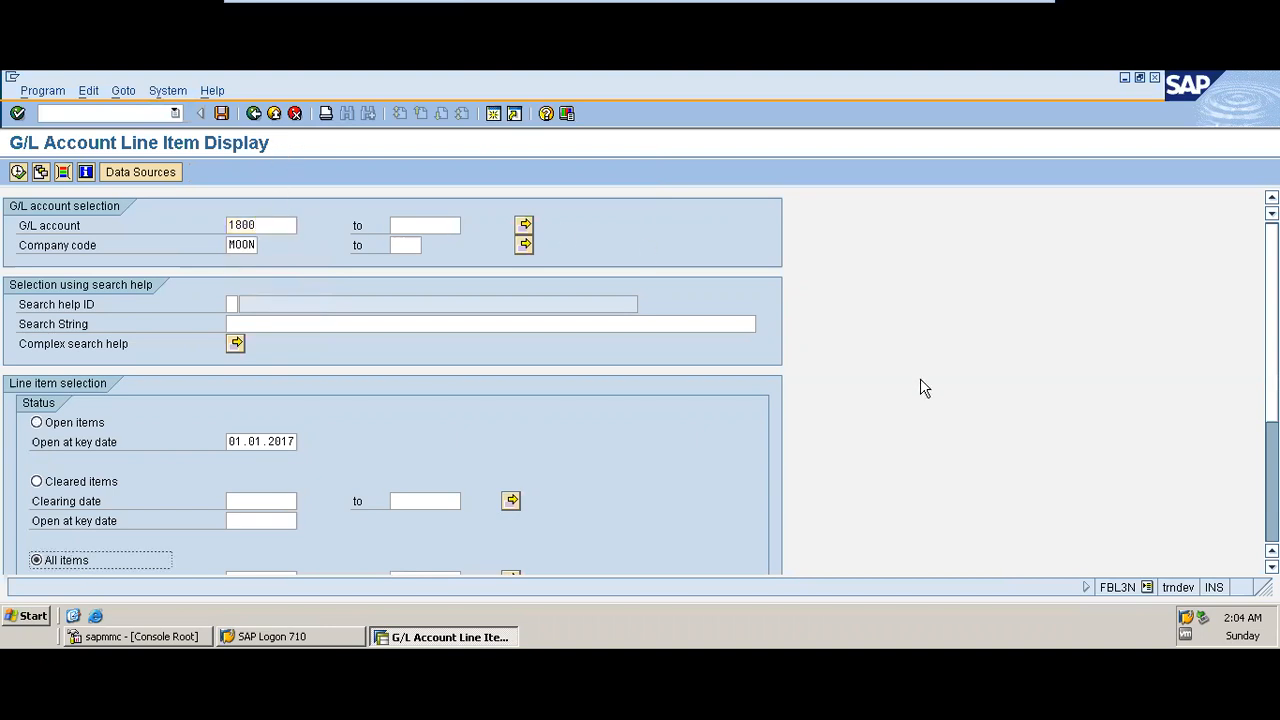
{"action": "scroll", "coordinate": [1117, 457], "scroll_direction": "down", "scroll_amount": 4}
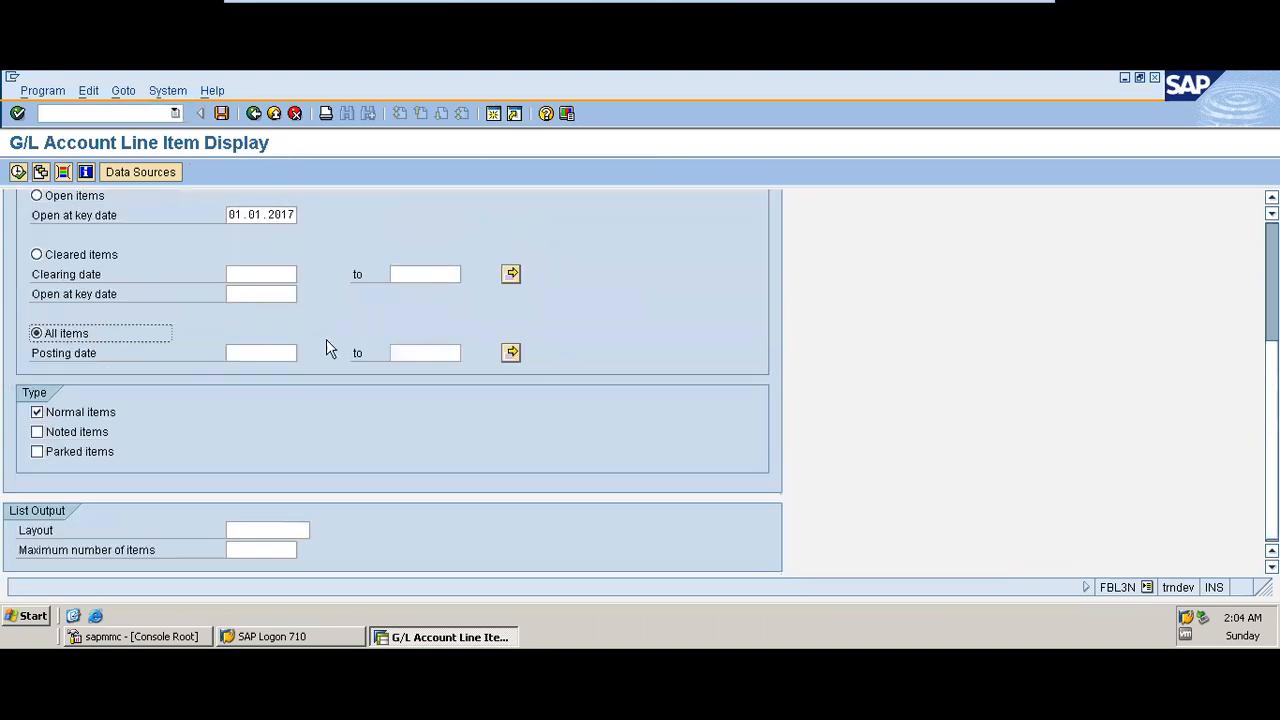
{"action": "left_click", "coordinate": [19, 173]}
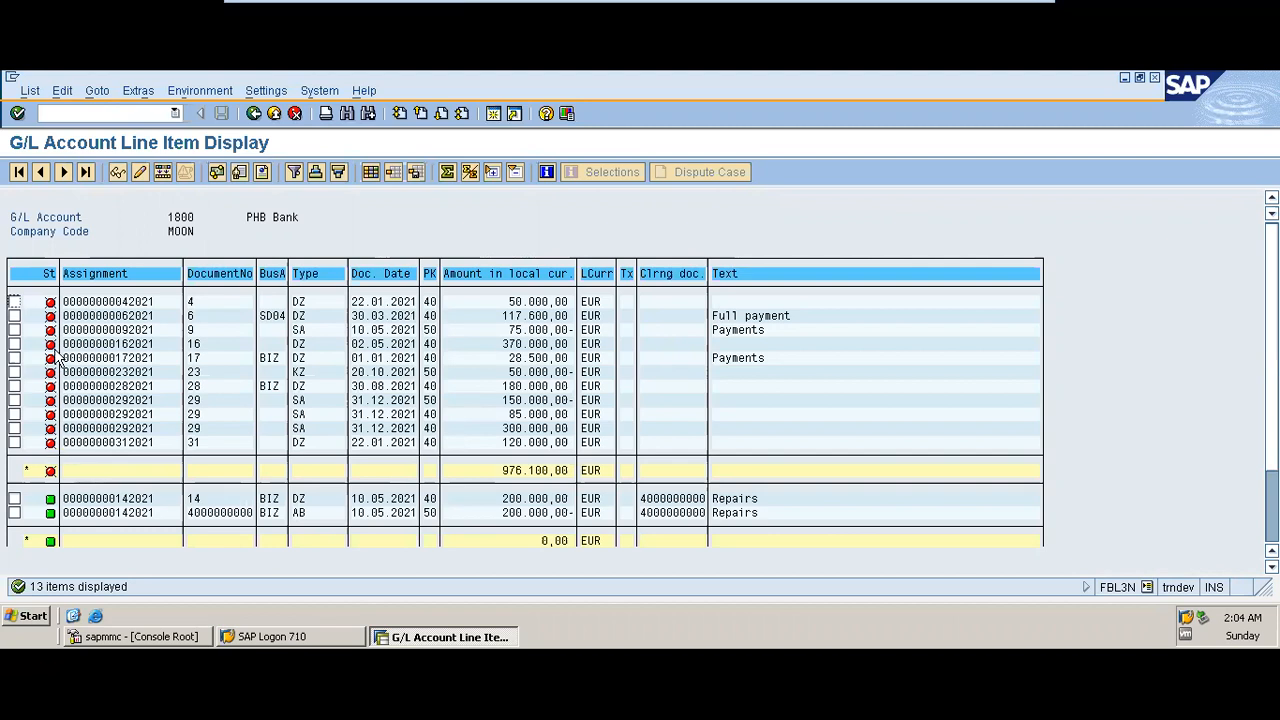
Open the first open G/L line item, examine its document overview, and return to the report selection
{"action": "mouse_move", "coordinate": [56, 318]}
{"action": "double_click", "coordinate": [159, 303]}
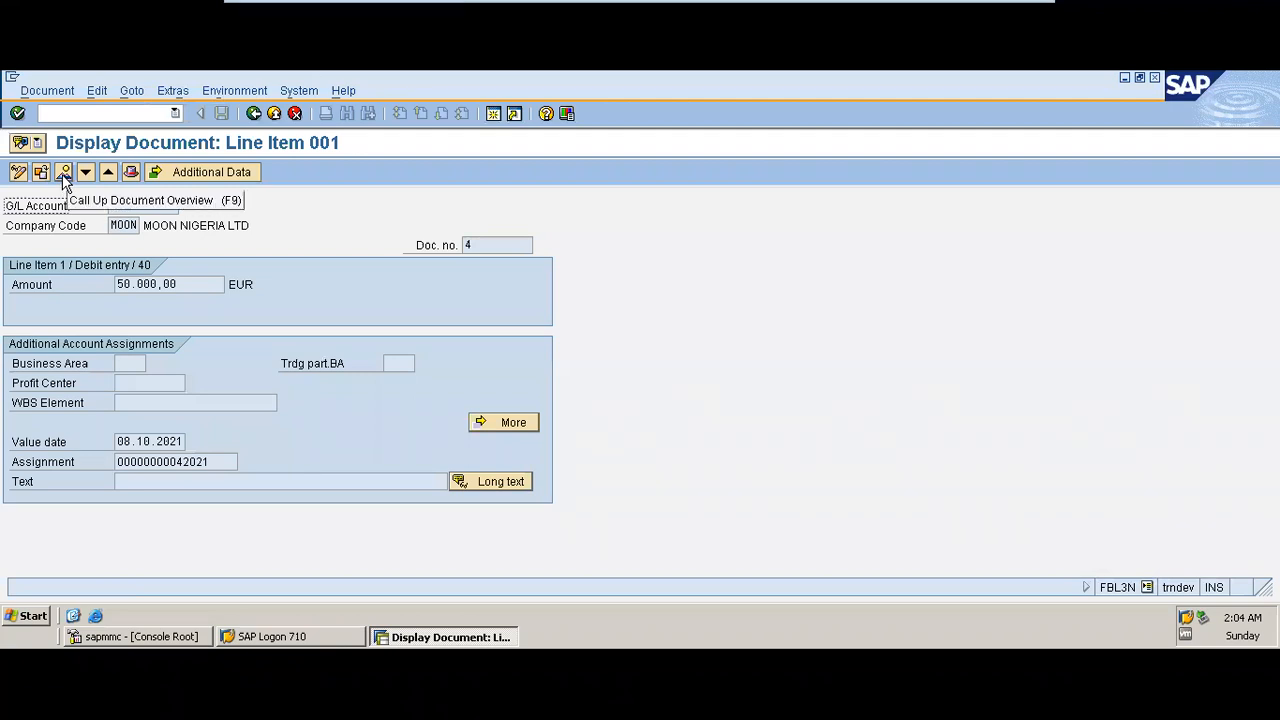
{"action": "left_click", "coordinate": [63, 175]}
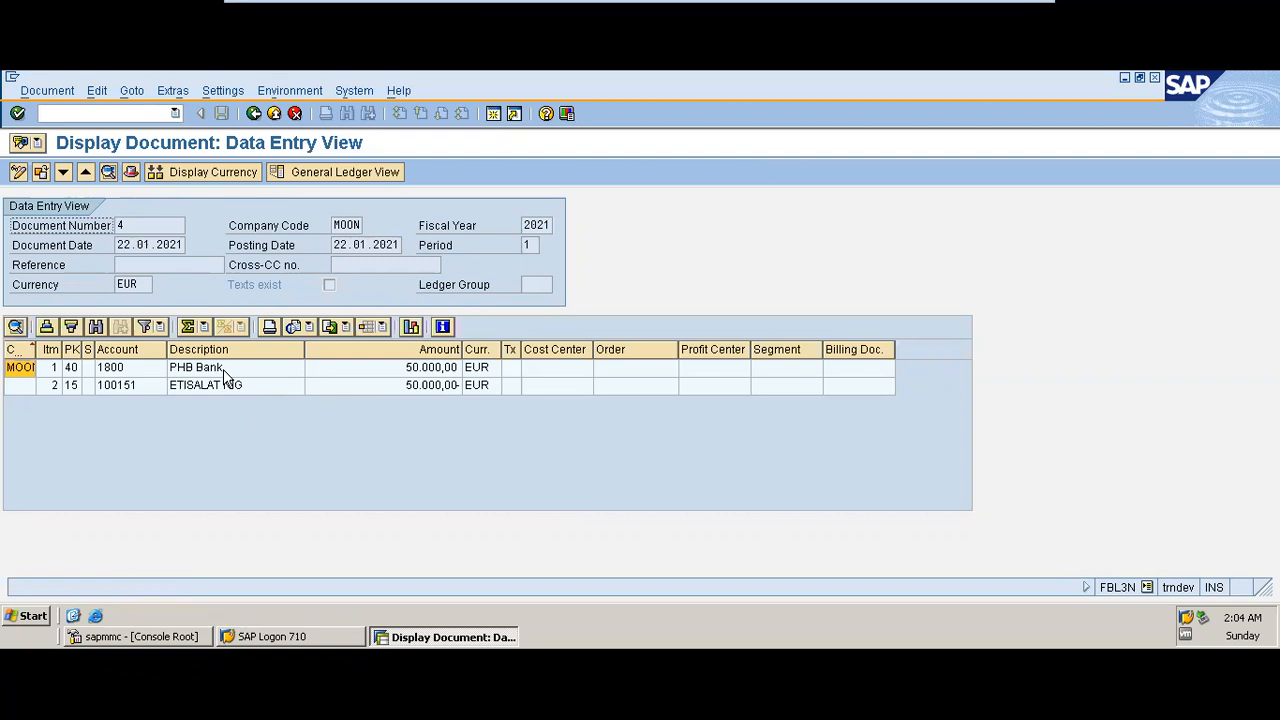
{"action": "left_click", "coordinate": [254, 113]}
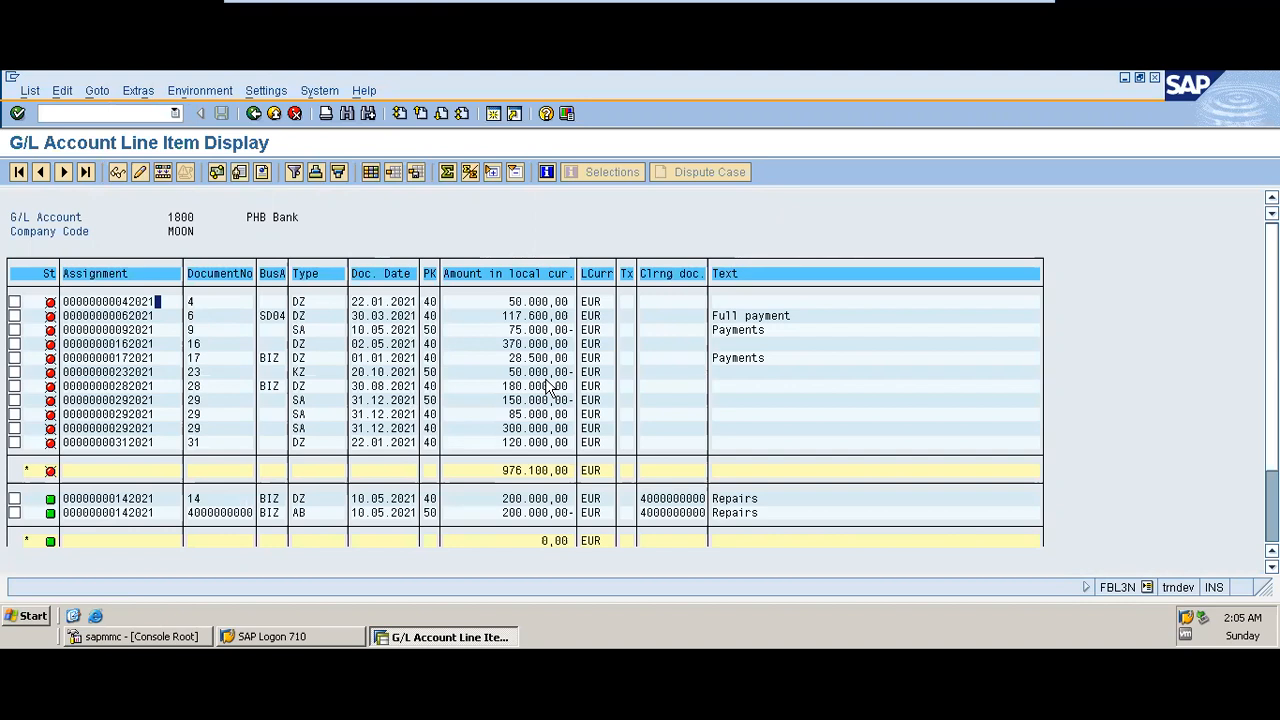
{"action": "left_click", "coordinate": [254, 113]}
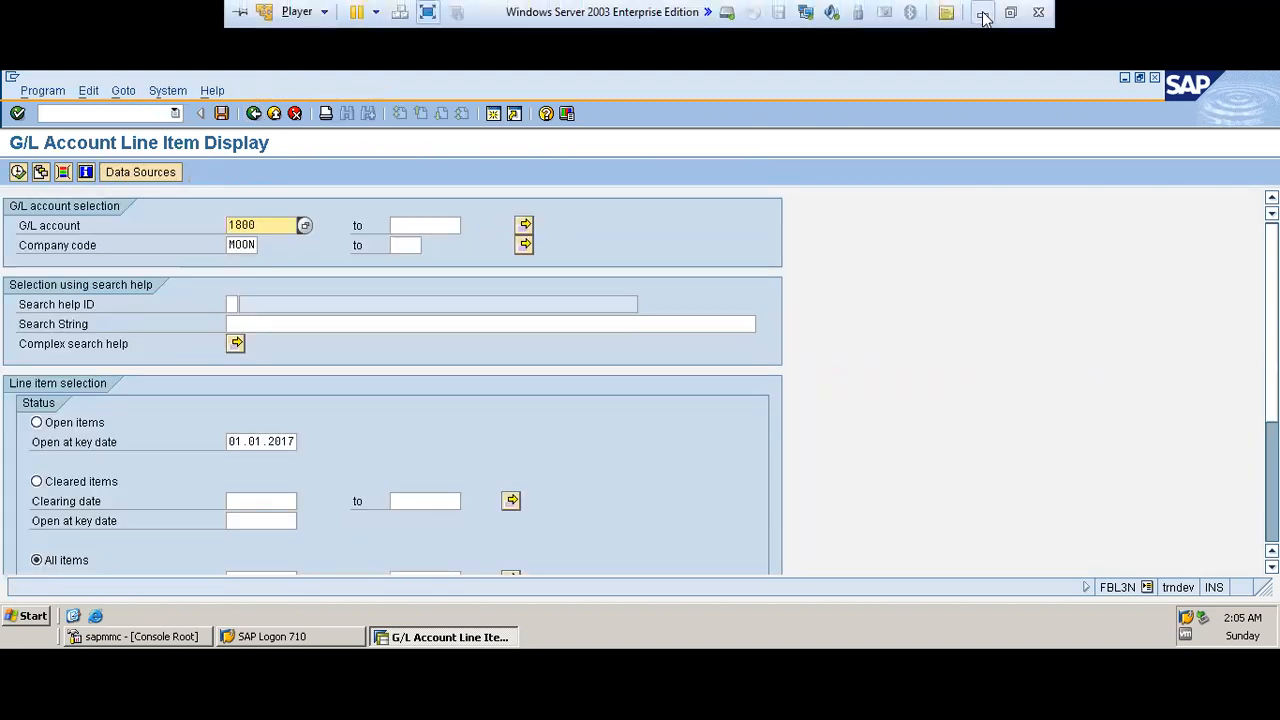
Switch to PowerPoint to check the daily cash reconciliation transaction on the day-end activities slide, and return to SAP
{"action": "left_click", "coordinate": [983, 12]}
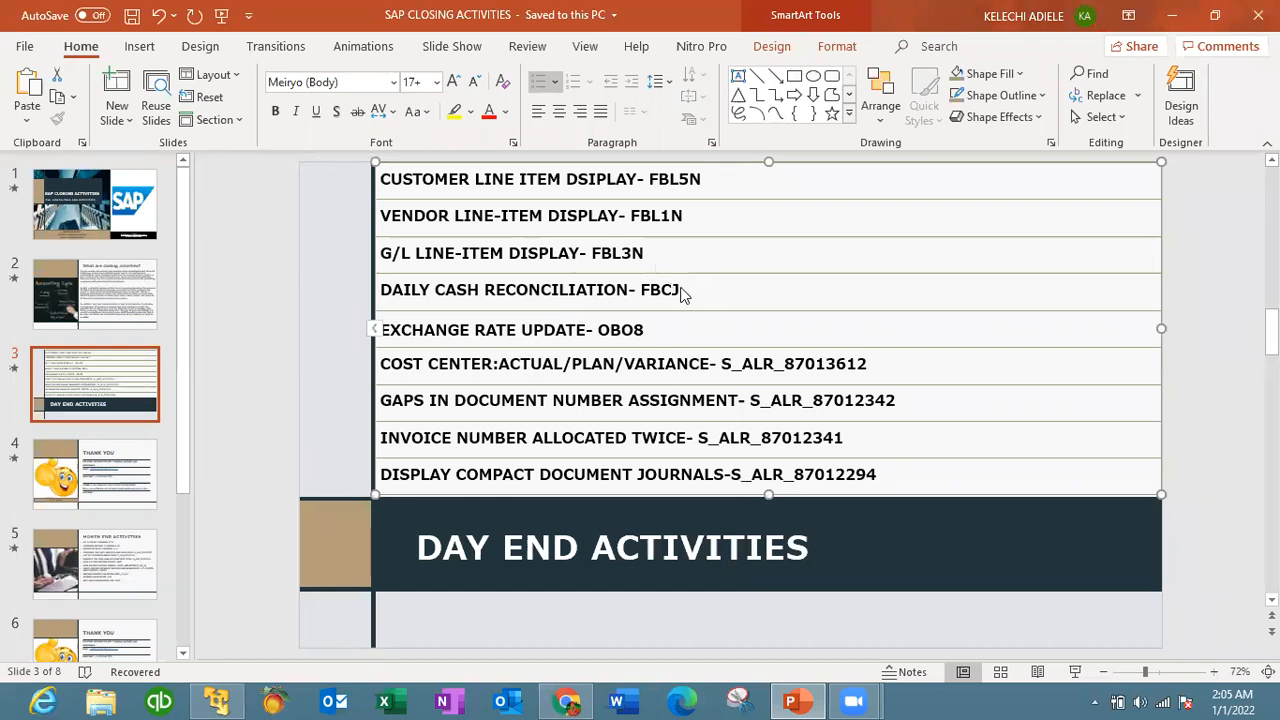
{"action": "left_click_drag", "start_coordinate": [678, 289], "coordinate": [645, 291]}
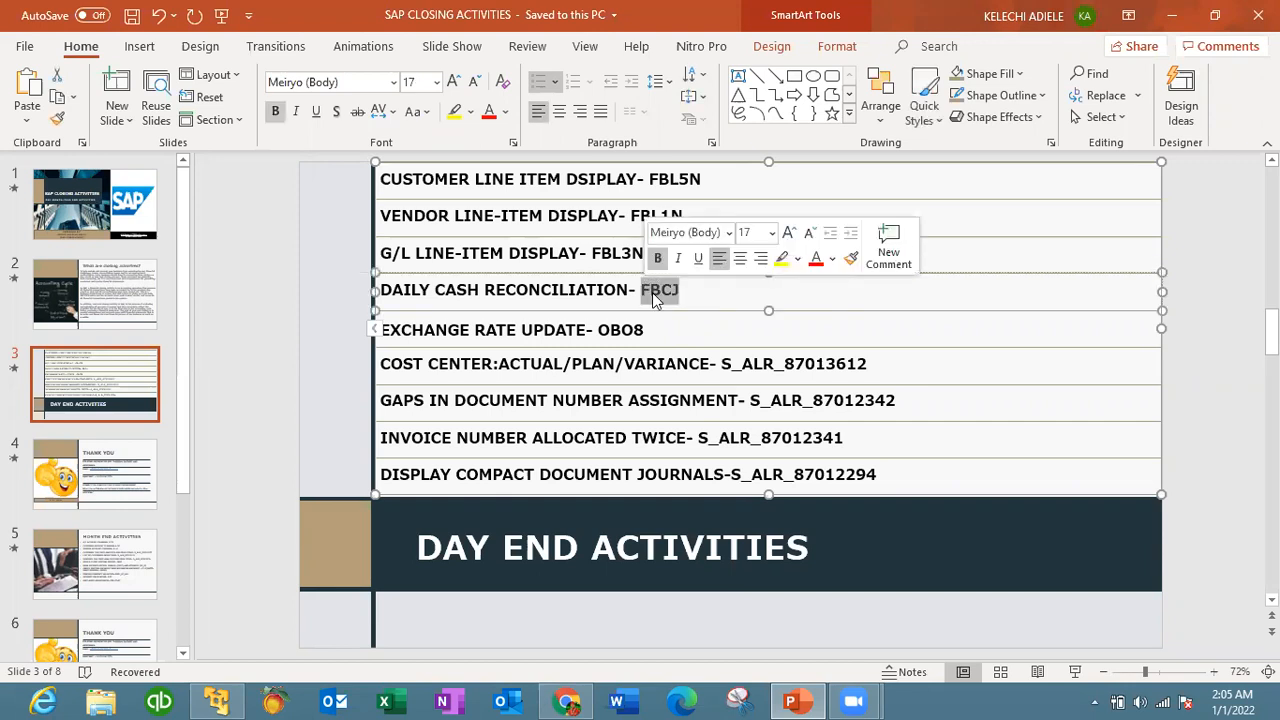
{"action": "left_click", "coordinate": [684, 298]}
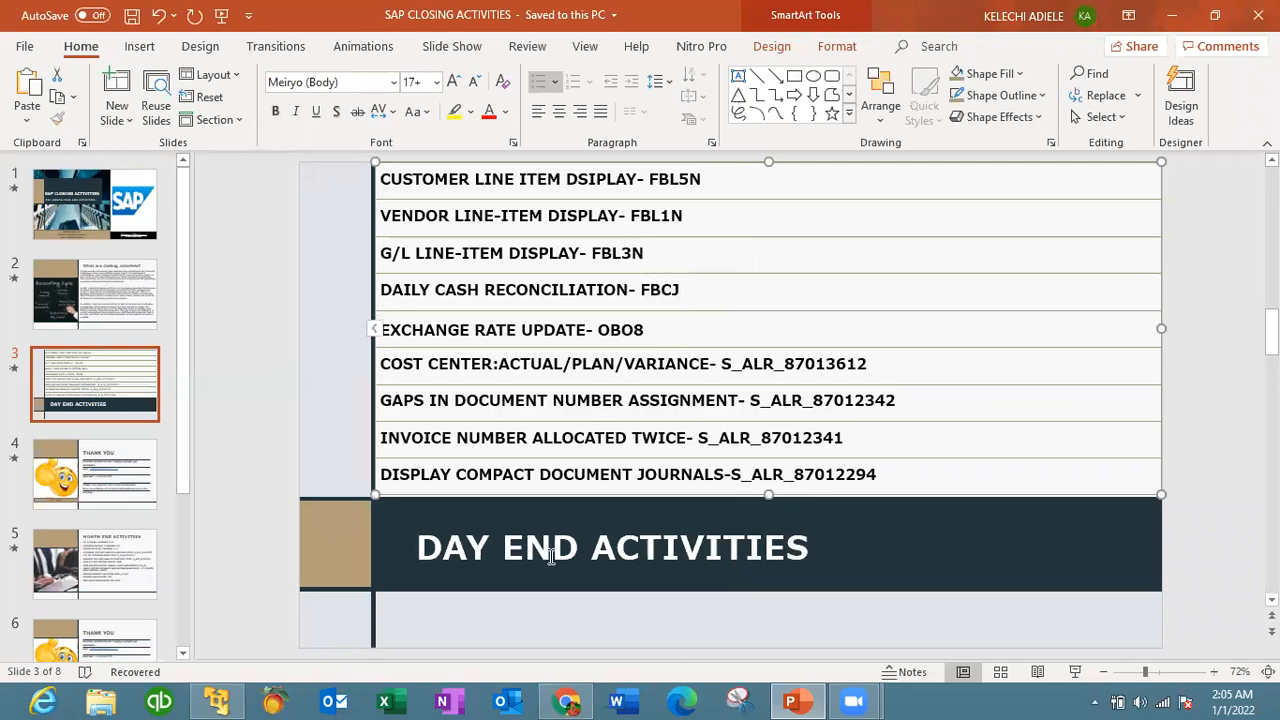
{"action": "left_click", "coordinate": [217, 702]}
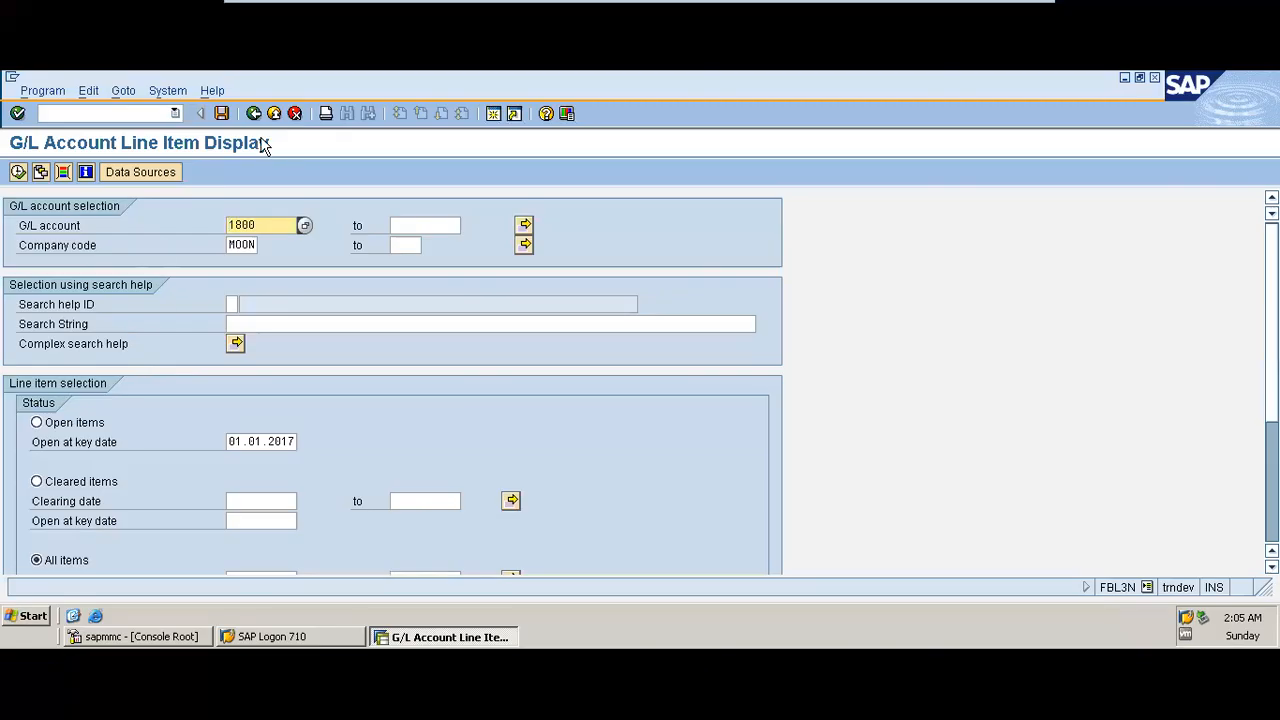
Leave the G/L account line item display and start transaction FBCJ for the cash journal
{"action": "left_click", "coordinate": [254, 113]}
{"action": "type", "text": "fbcj"}
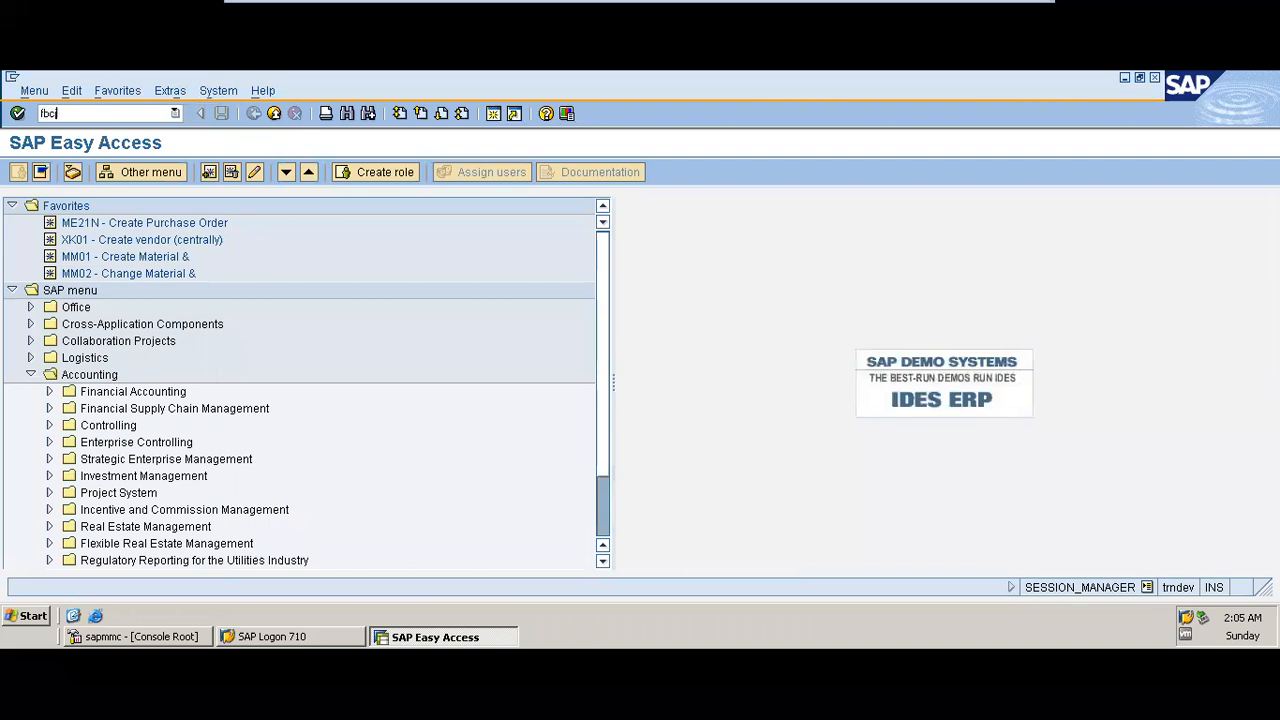
{"action": "key", "text": "Return"}
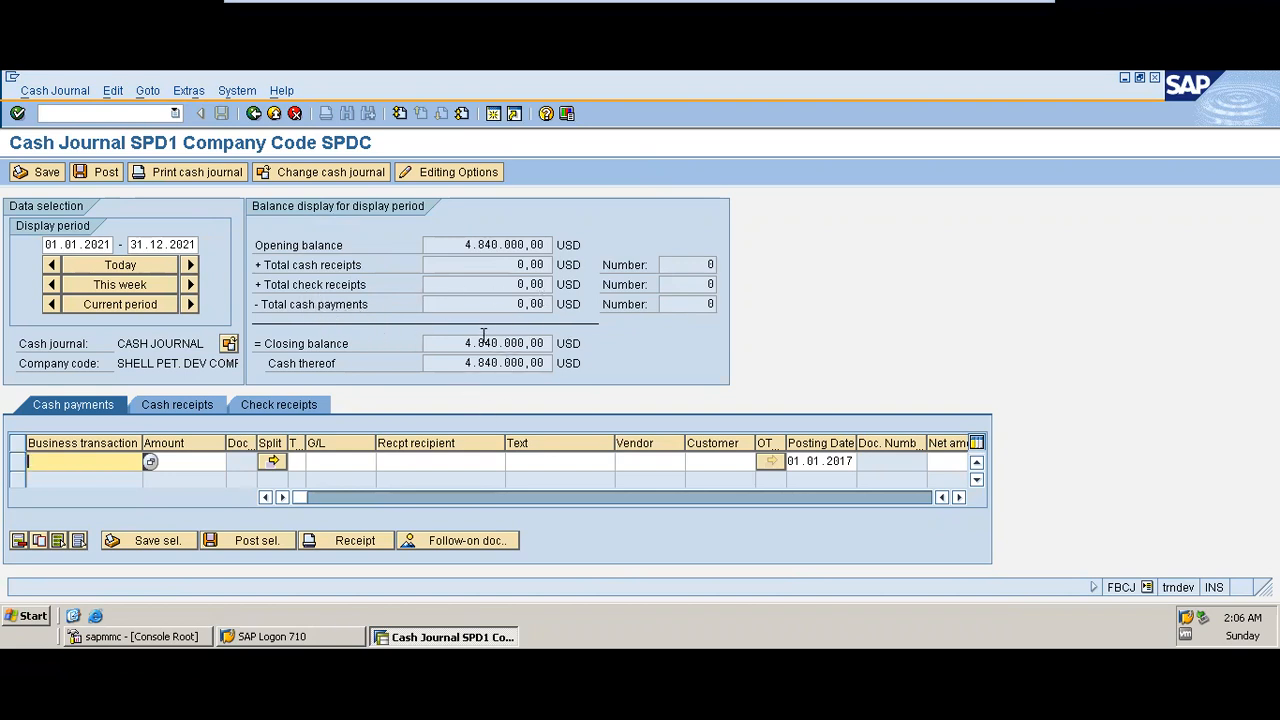
Examine the cash journal's company code selection and first cash payments row, and return to the SAP Easy Access screen
{"action": "left_click", "coordinate": [229, 345]}
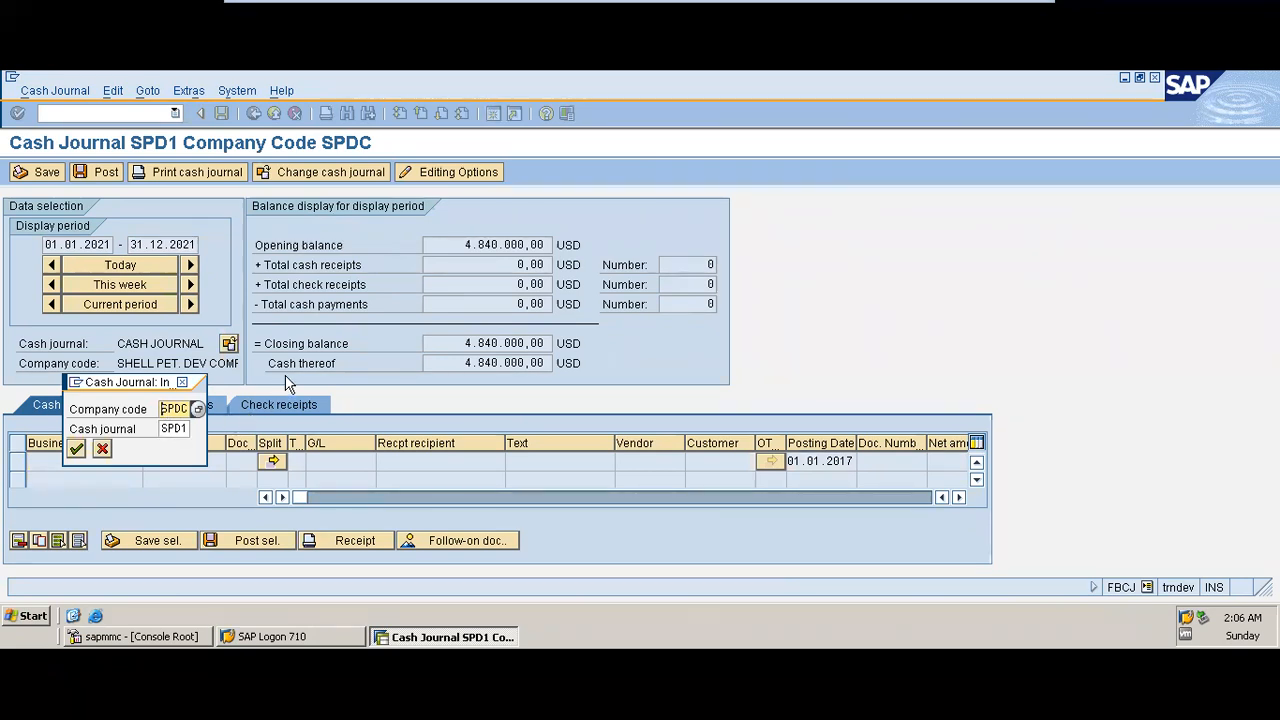
{"action": "left_click", "coordinate": [183, 383]}
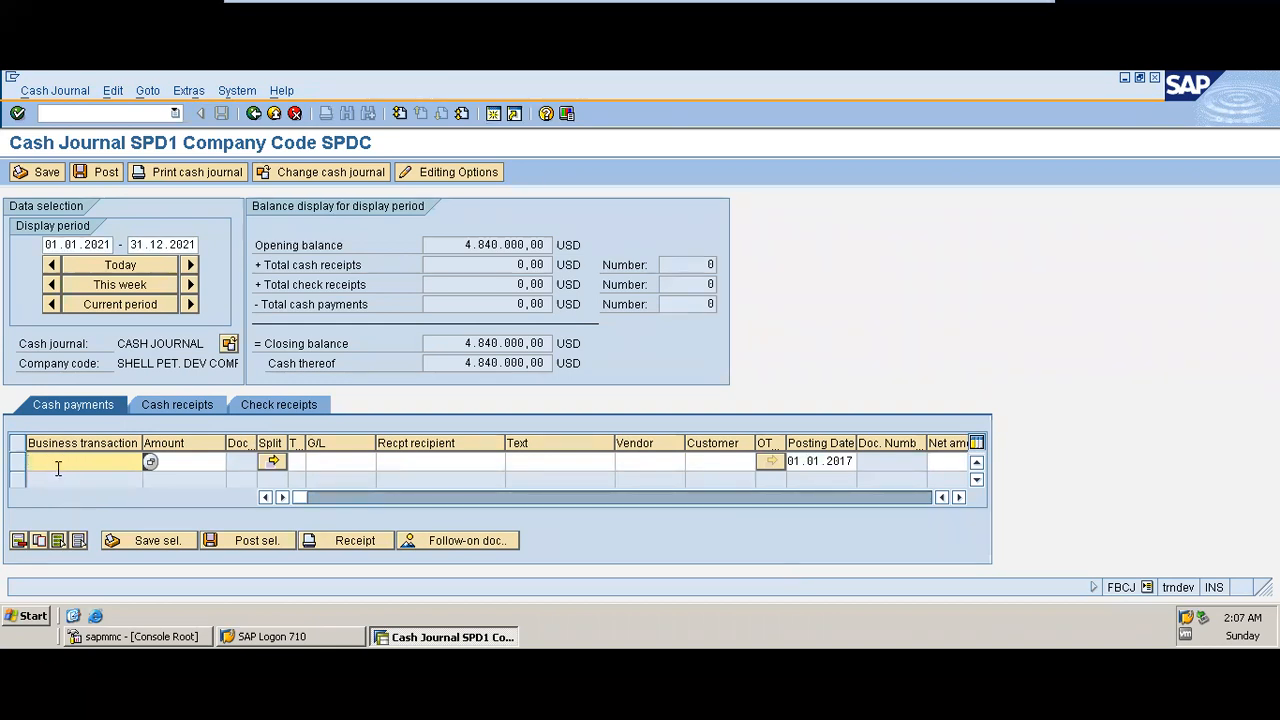
{"action": "left_click", "coordinate": [18, 466]}
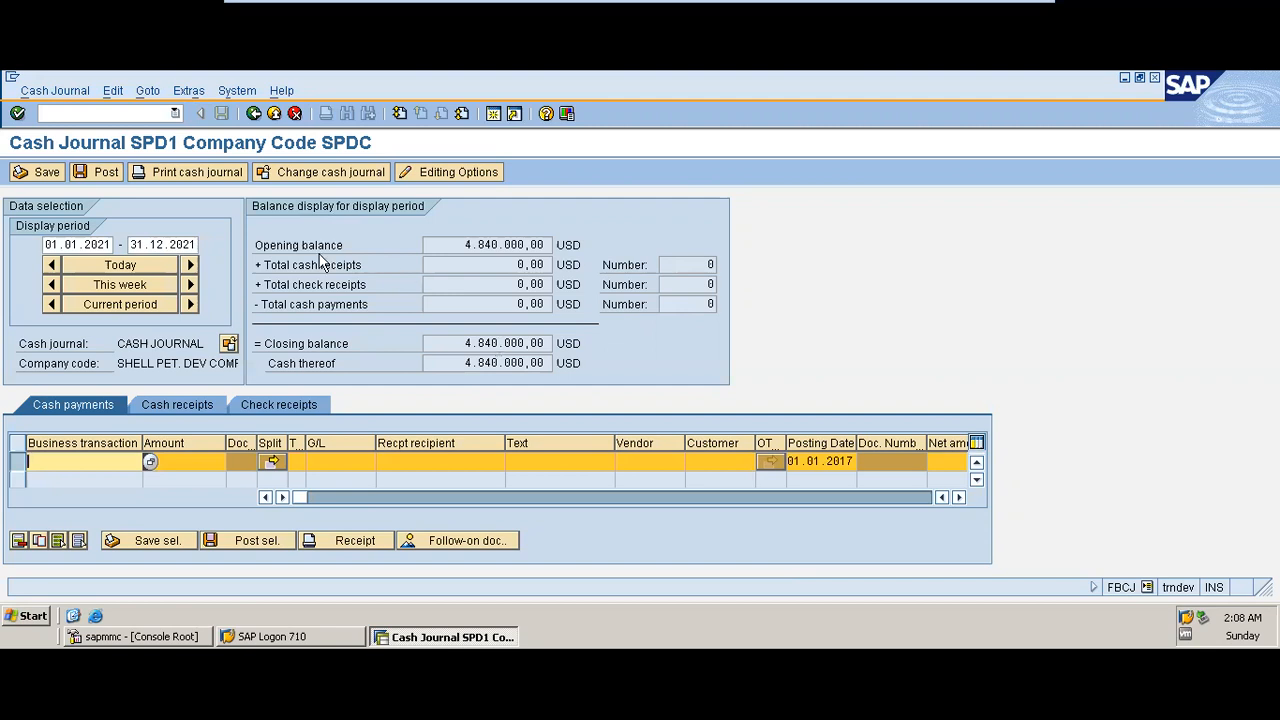
{"action": "left_click", "coordinate": [254, 113]}
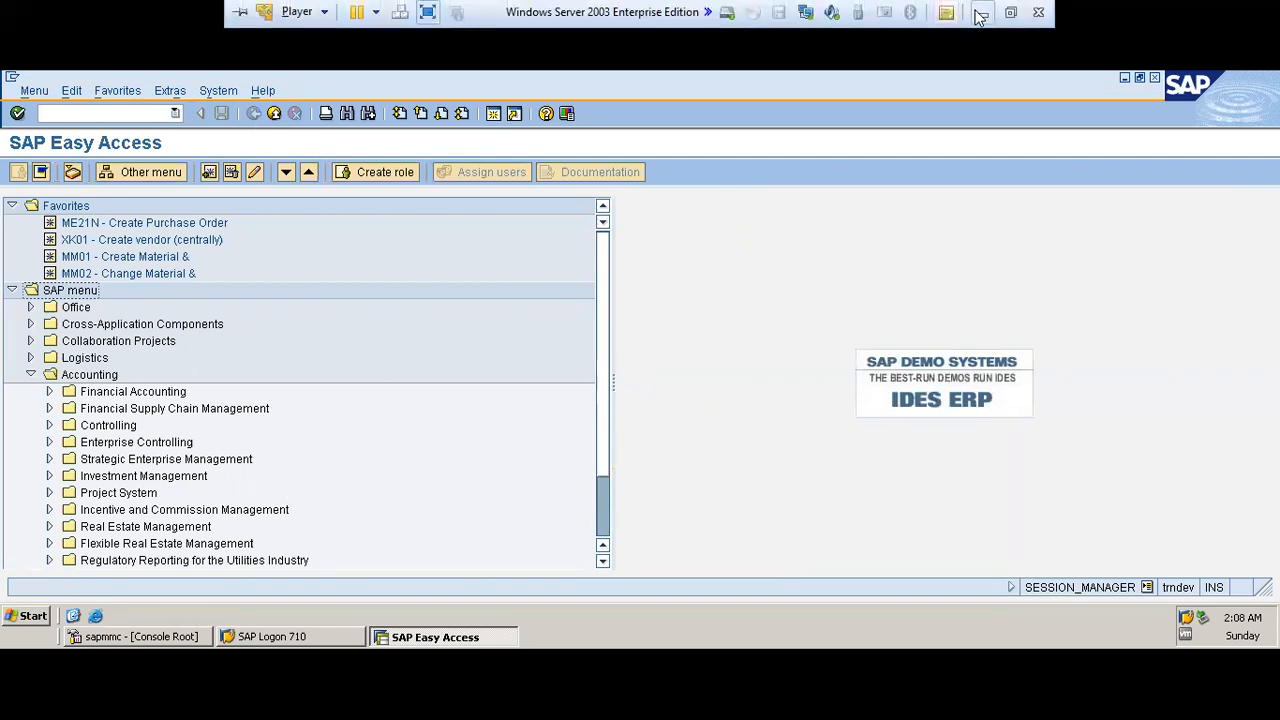
Switch to PowerPoint to check the exchange rate update transaction on the day-end activities slide, and return to the SAP command field
{"action": "left_click", "coordinate": [980, 12]}
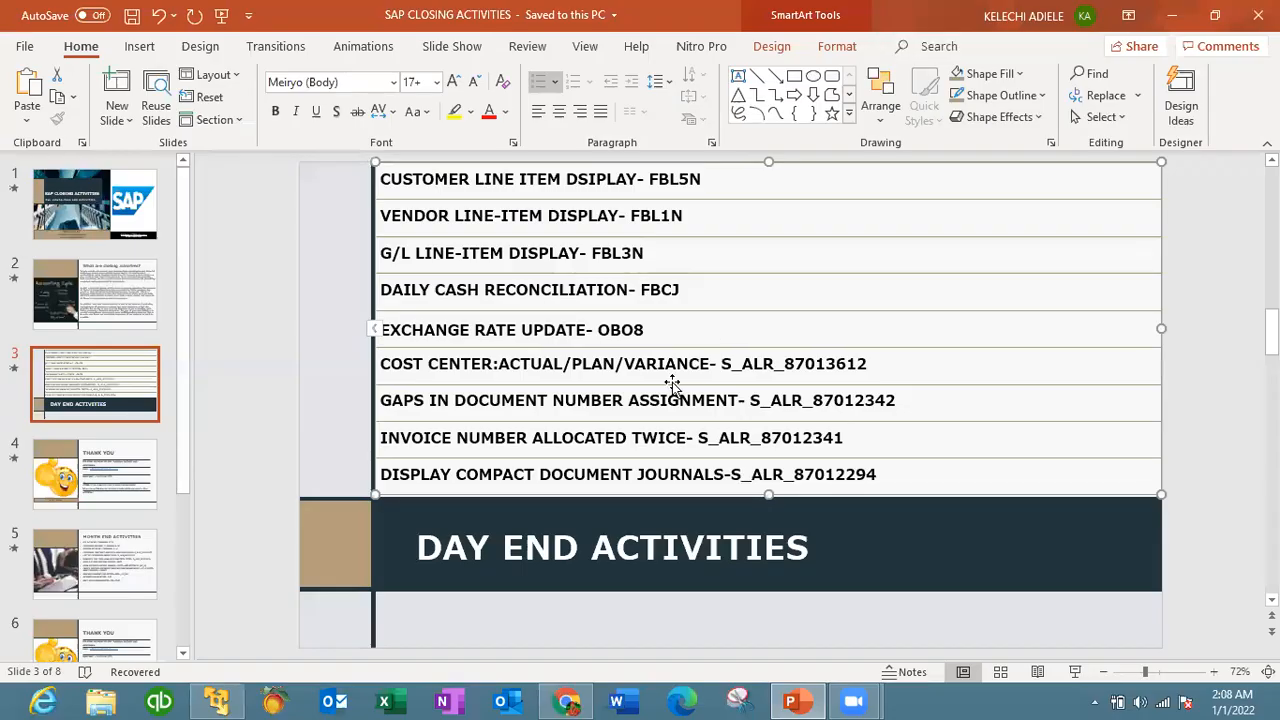
{"action": "left_click", "coordinate": [643, 330]}
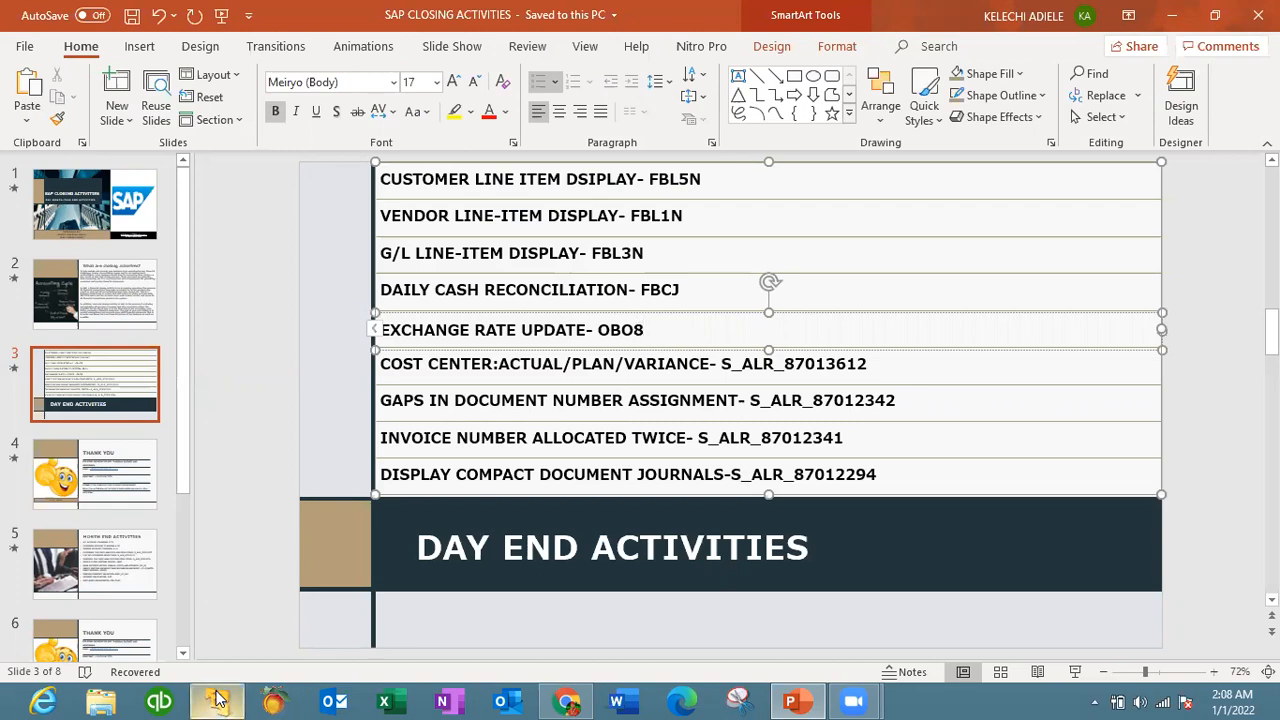
{"action": "left_click", "coordinate": [275, 700]}
{"action": "left_click", "coordinate": [137, 117]}
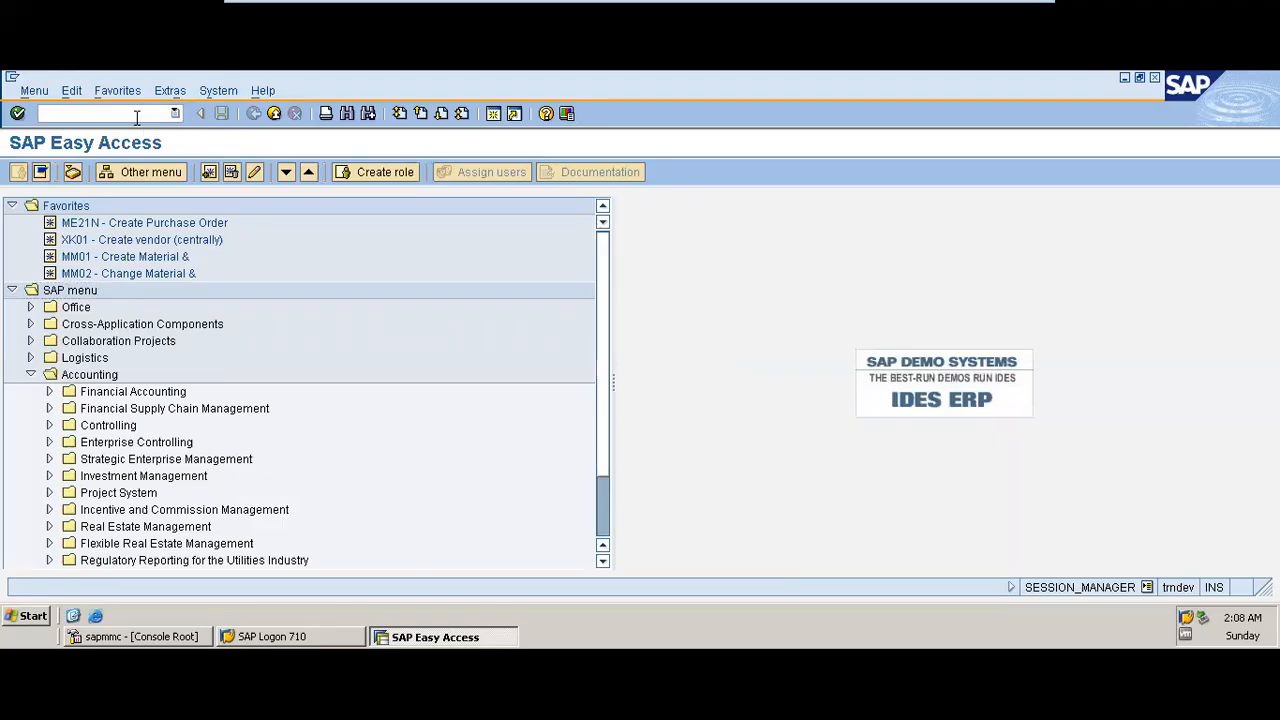
Start transaction OB08 to maintain the currency exchange rates
{"action": "type", "text": "ob08"}
{"action": "key", "text": "Return"}
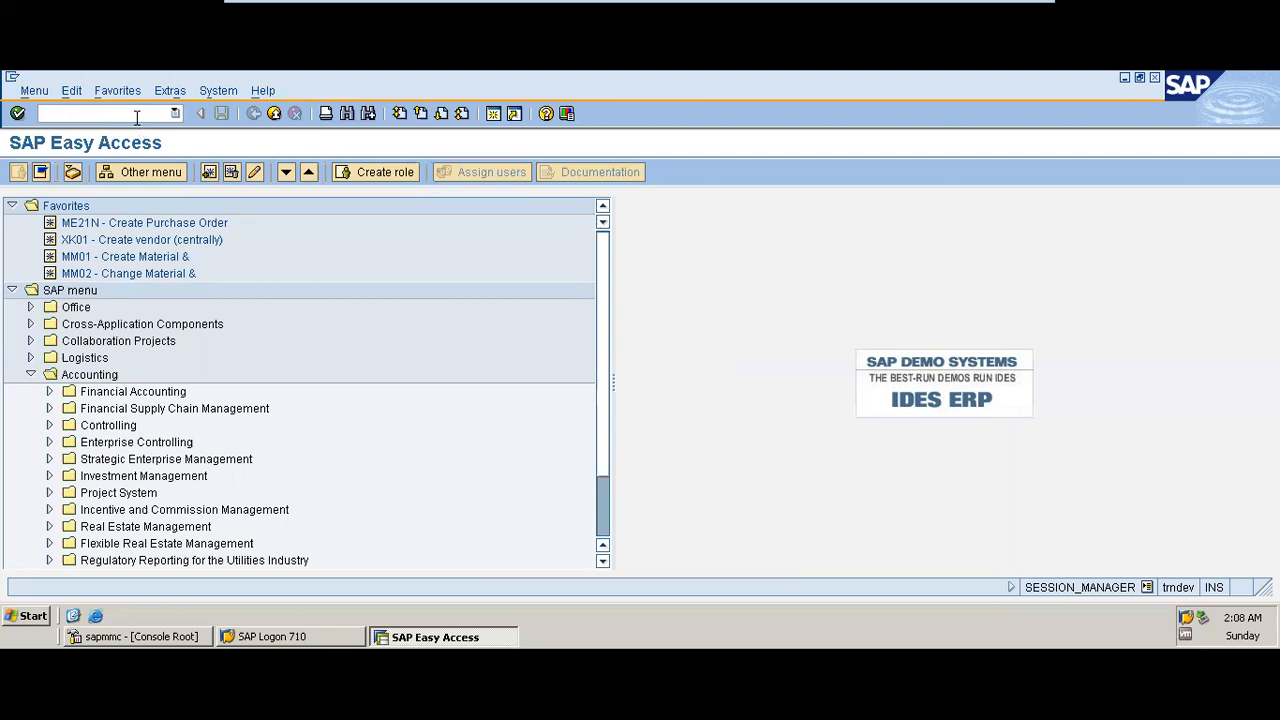
{"action": "left_click", "coordinate": [142, 112]}
{"action": "type", "text": "ob08"}
{"action": "key", "text": "Return"}
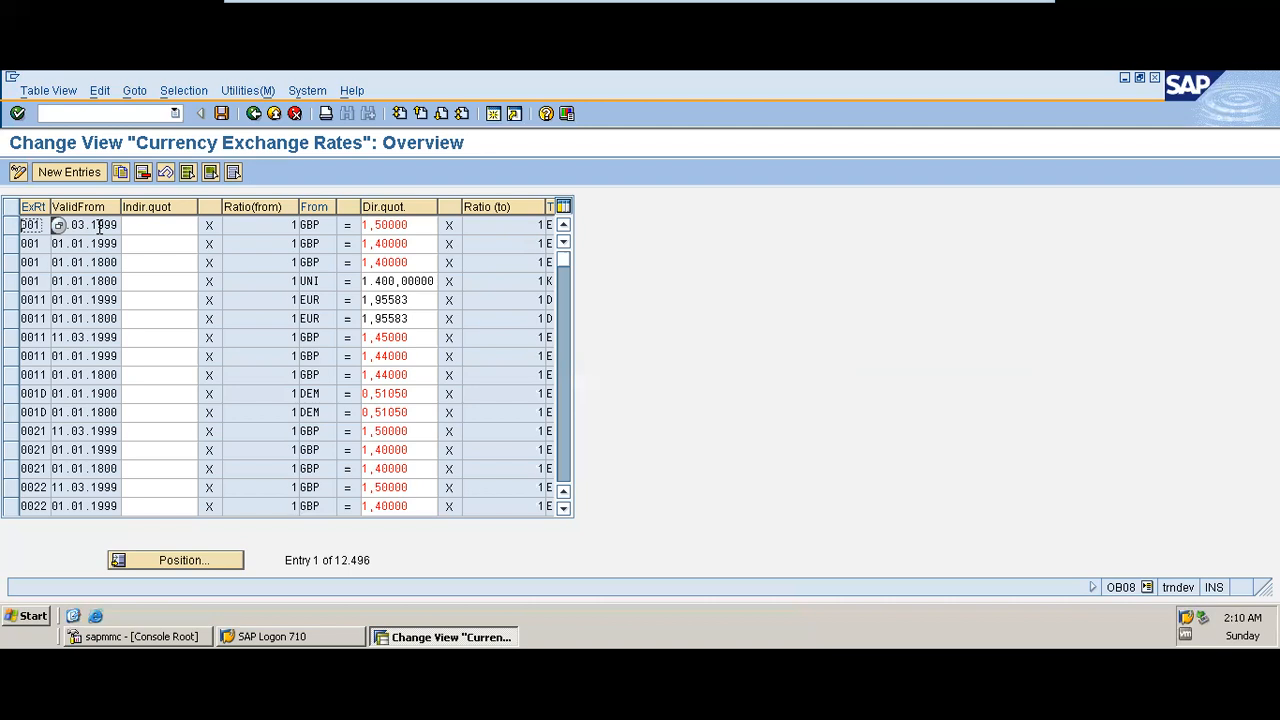
Switch to PowerPoint to review the exchange rate update entry on the day-end activities slide, and return to SAP
{"action": "mouse_move", "coordinate": [849, 8]}
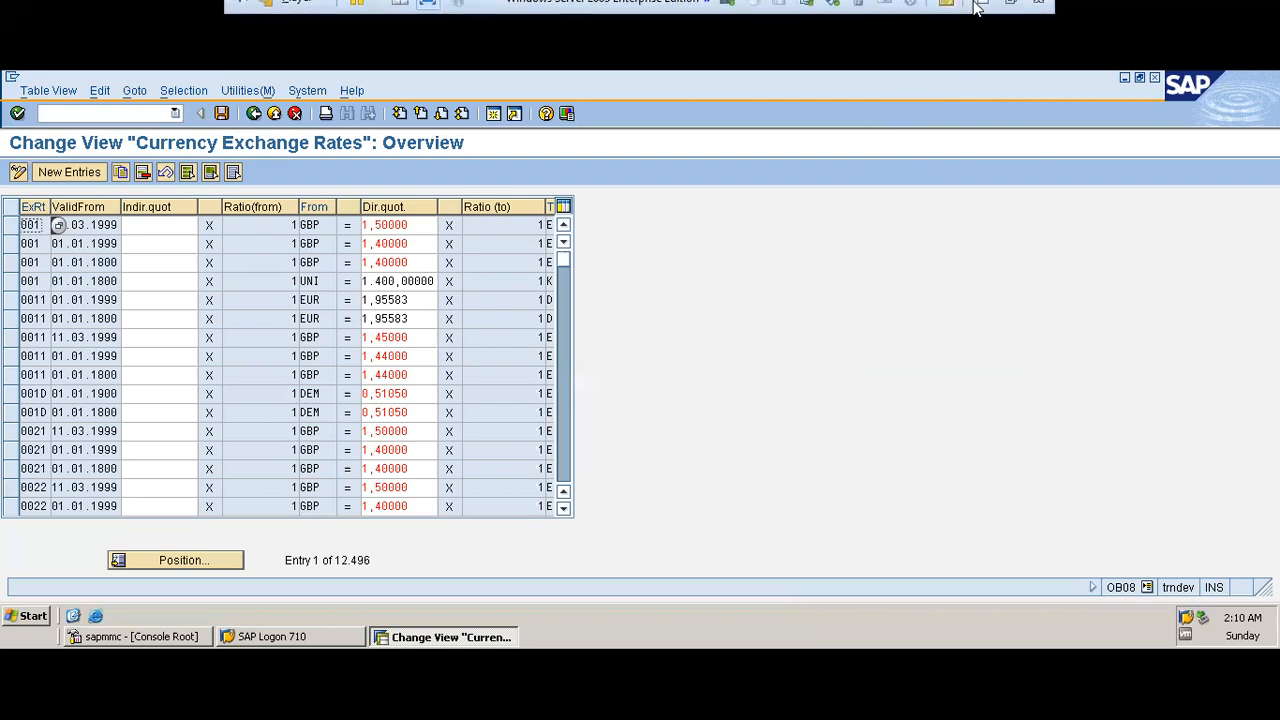
{"action": "left_click", "coordinate": [986, 12]}
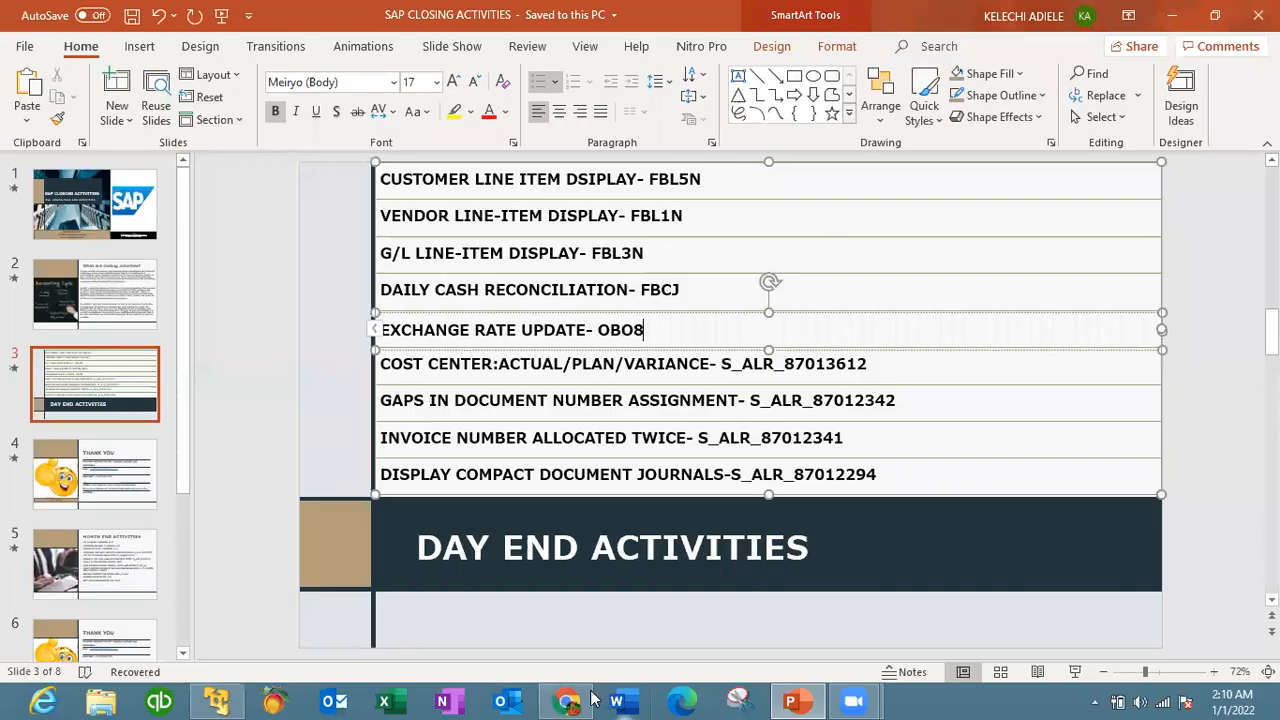
{"action": "left_click", "coordinate": [220, 700]}
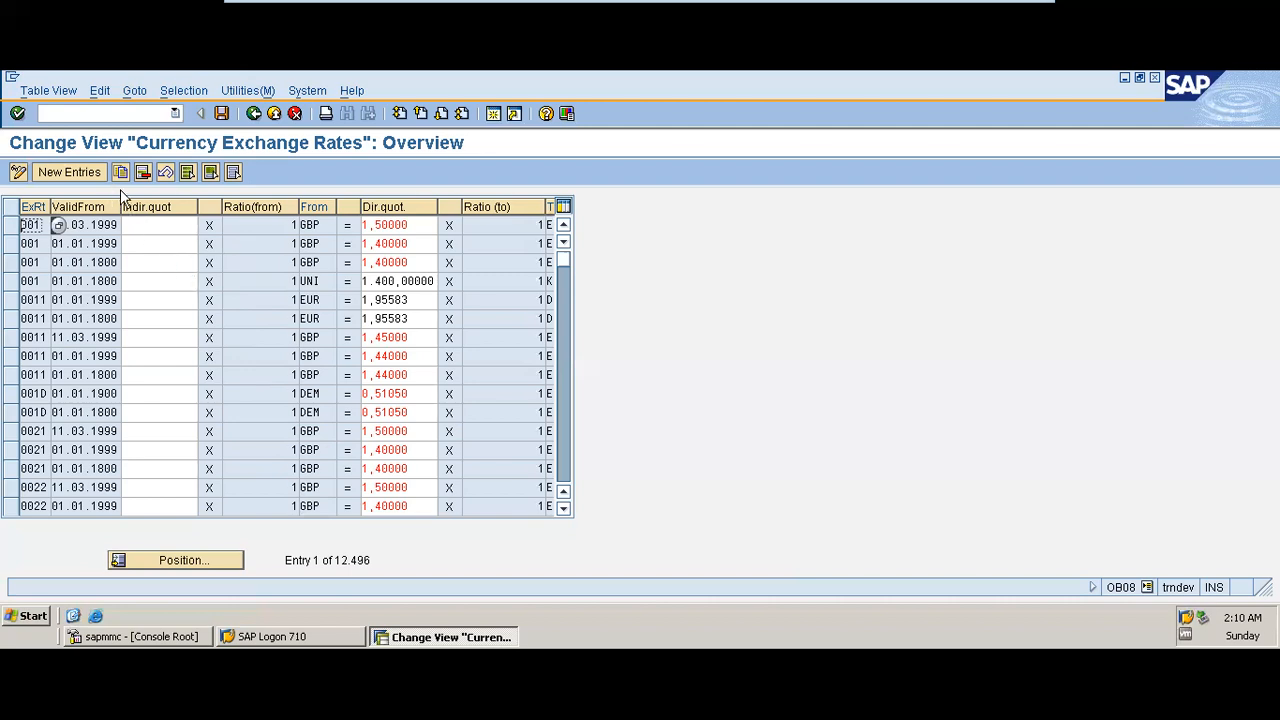
Position the exchange rate list at rate type M, from currency USD, to currency EUR
{"action": "left_click", "coordinate": [70, 173]}
{"action": "left_click", "coordinate": [254, 113]}
{"action": "left_click", "coordinate": [186, 562]}
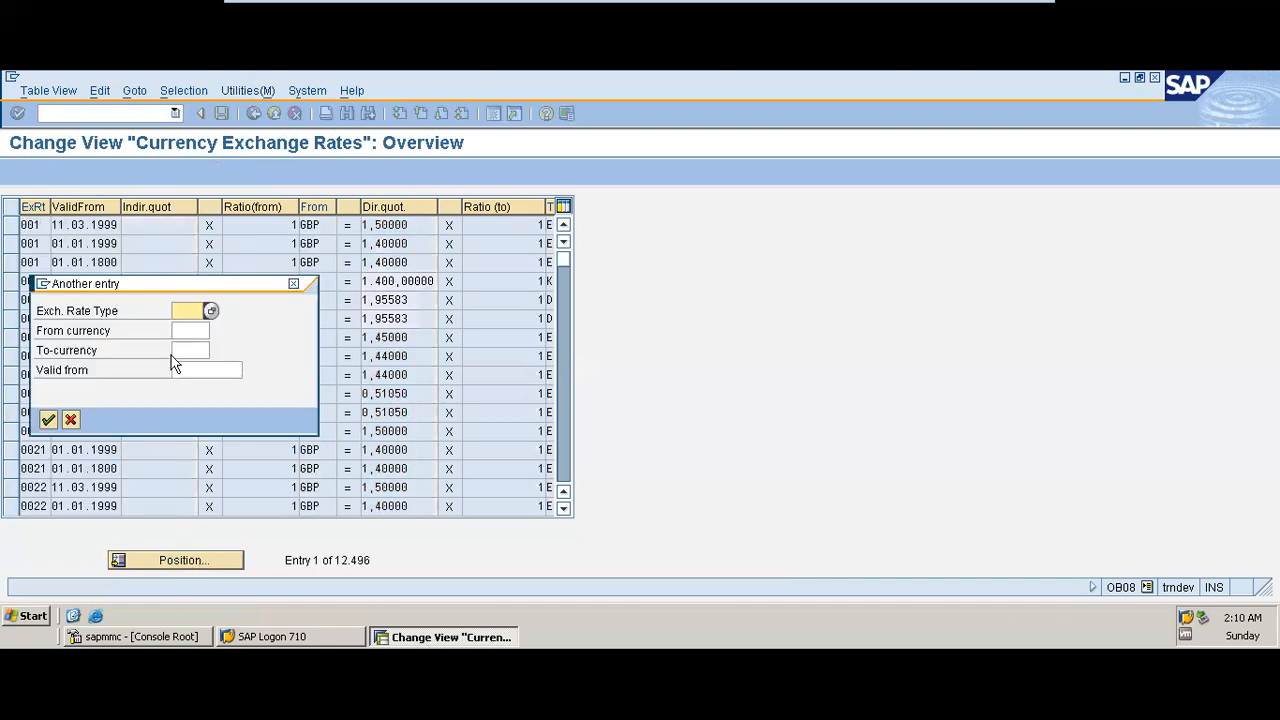
{"action": "type", "text": "m"}
{"action": "left_click", "coordinate": [183, 326]}
{"action": "left_click", "coordinate": [185, 330]}
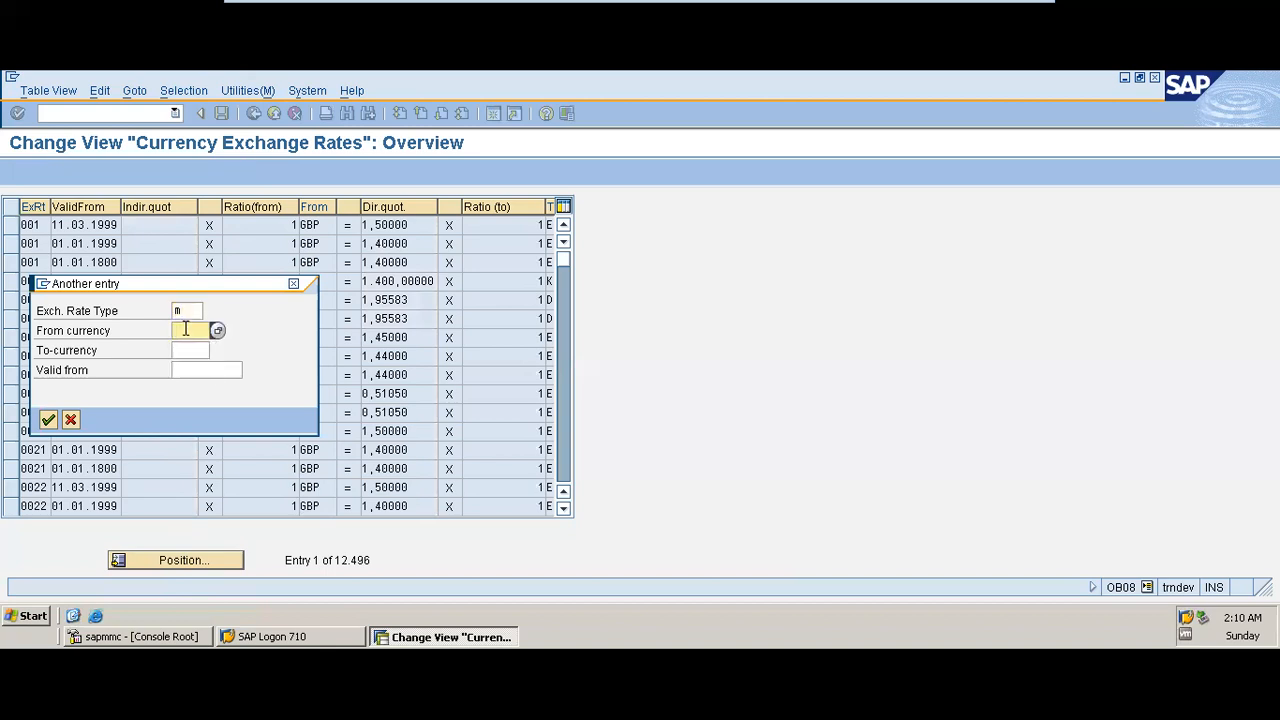
{"action": "left_click", "coordinate": [185, 330]}
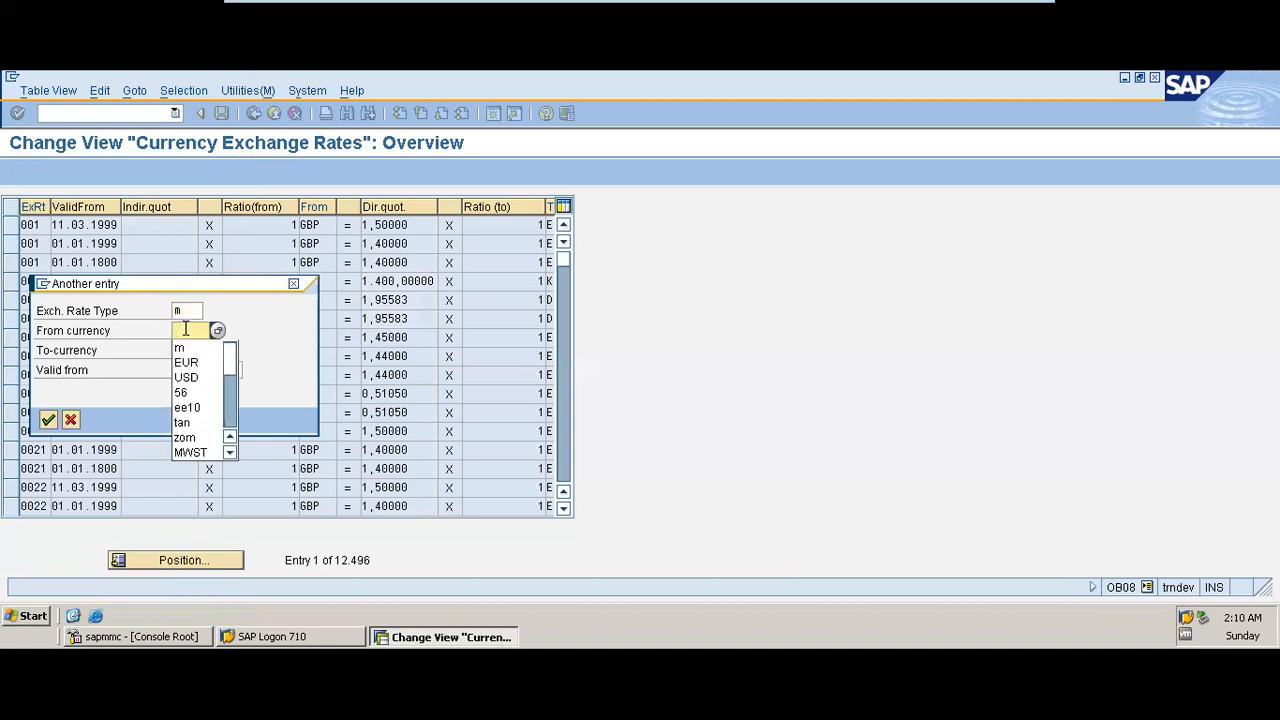
{"action": "left_click", "coordinate": [190, 378]}
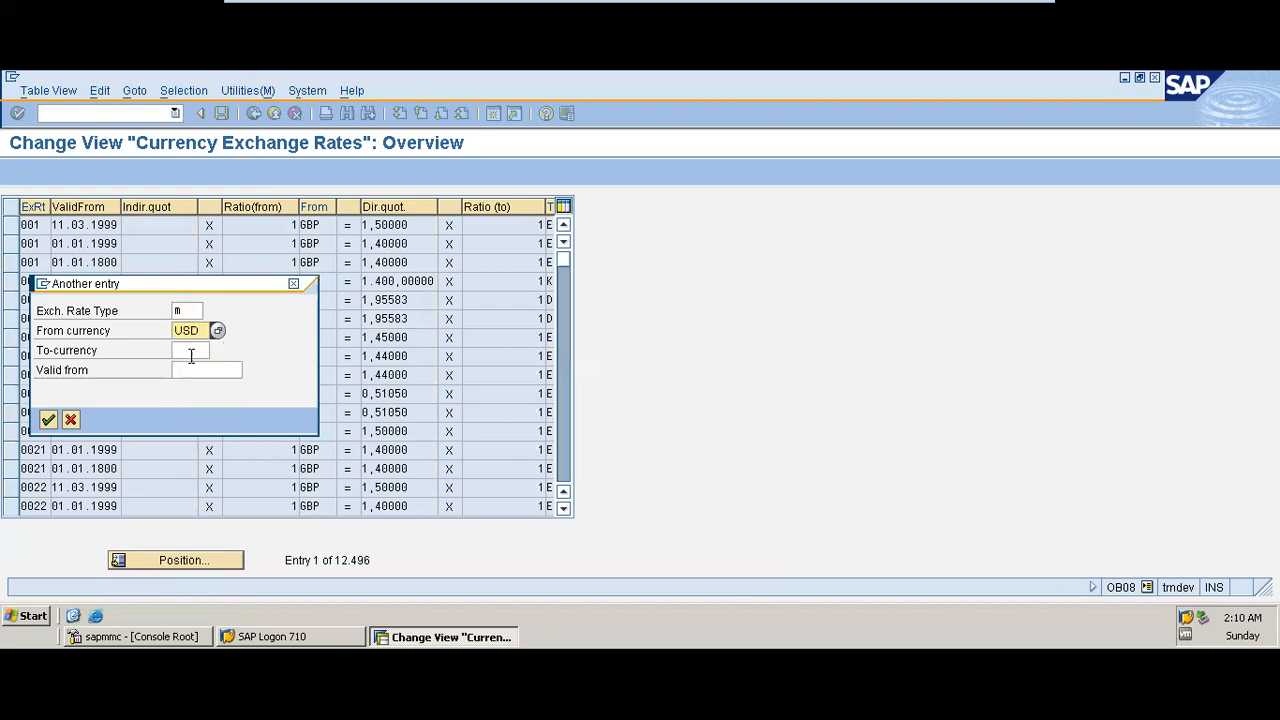
{"action": "left_click", "coordinate": [193, 350]}
{"action": "type", "text": "eur"}
{"action": "left_click", "coordinate": [48, 421]}
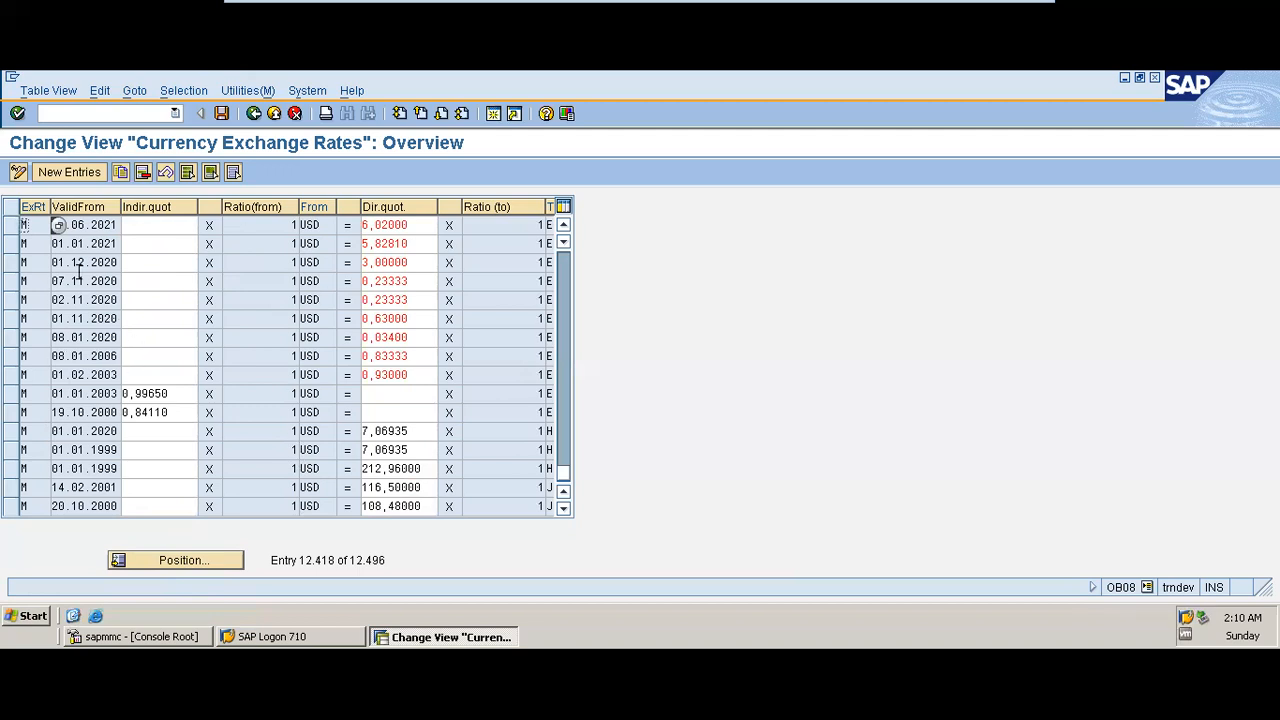
Copy the type M USD rate entry valid from 01.06.2021 and set the copy's valid-from date to 01.07.2021
{"action": "left_click", "coordinate": [91, 243]}
{"action": "left_click", "coordinate": [12, 225]}
{"action": "left_click", "coordinate": [121, 172]}
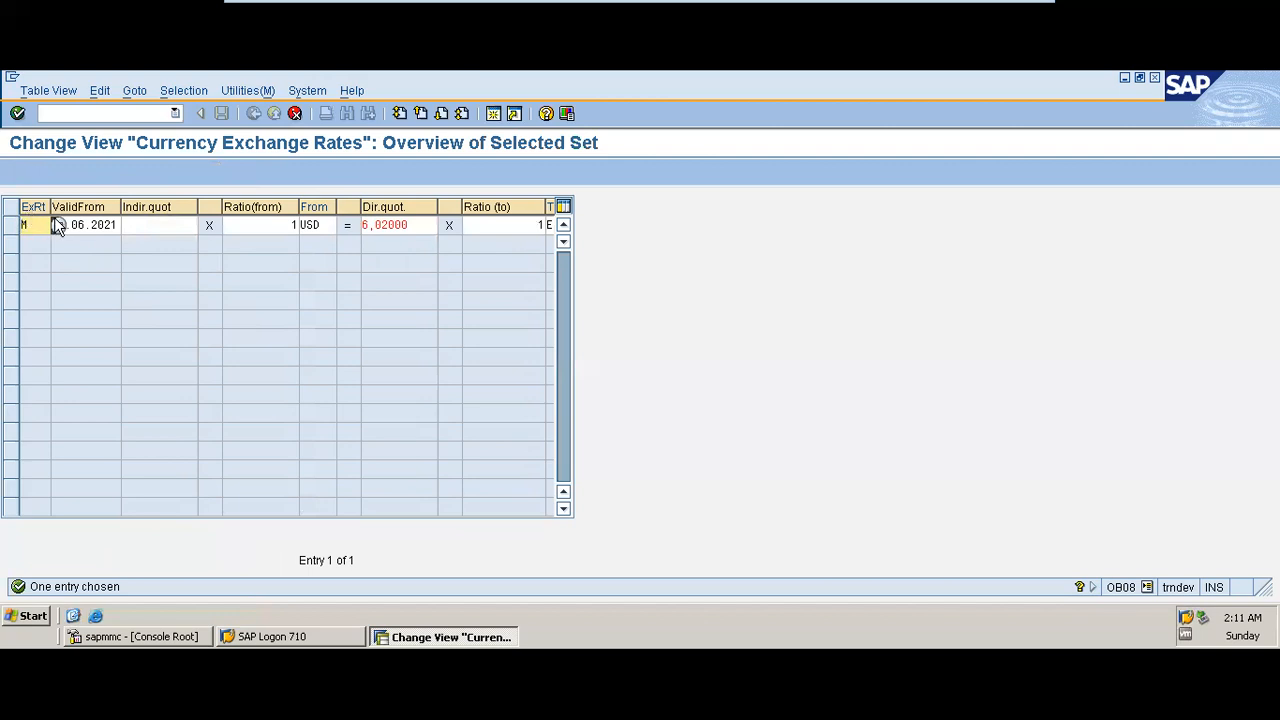
{"action": "left_click", "coordinate": [86, 225]}
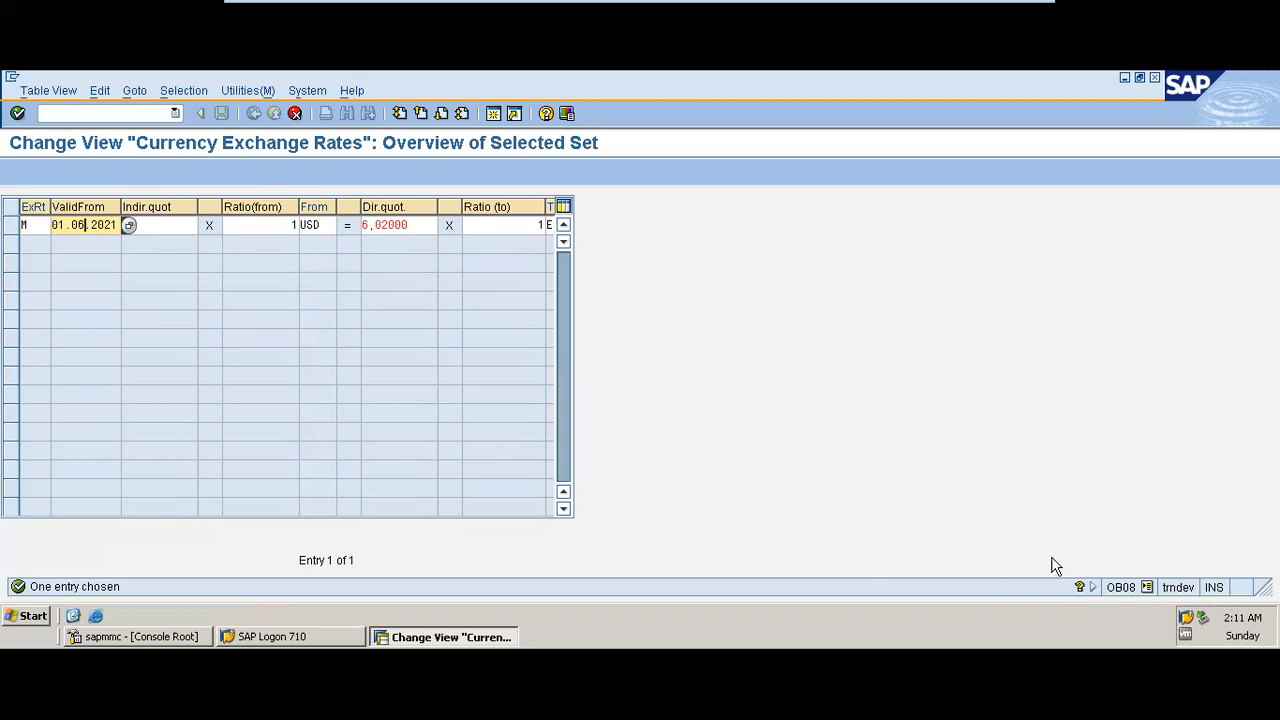
{"action": "left_click", "coordinate": [1217, 589]}
{"action": "left_click", "coordinate": [1212, 589]}
{"action": "key", "text": "BackSpace"}
{"action": "type", "text": "7"}
Set the copied entry's direct quotation to 6,05000 and confirm the copy
{"action": "left_click", "coordinate": [387, 225]}
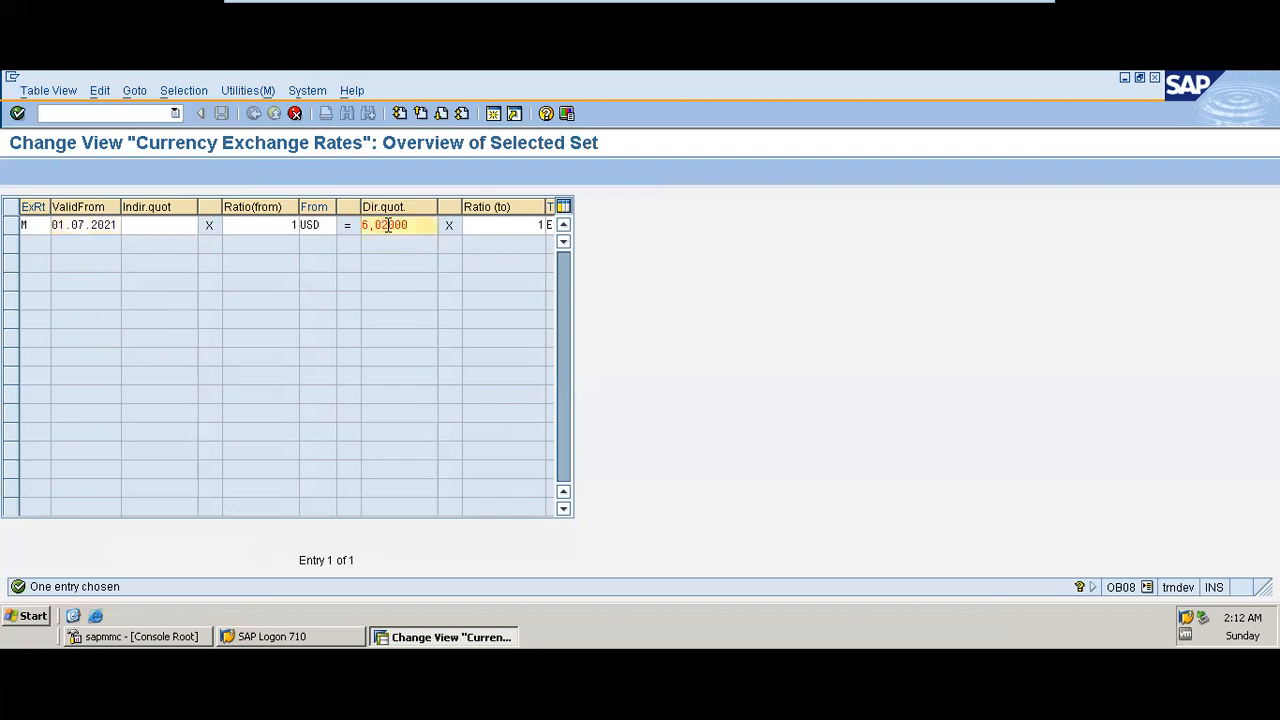
{"action": "type", "text": "5"}
{"action": "key", "text": "Return"}
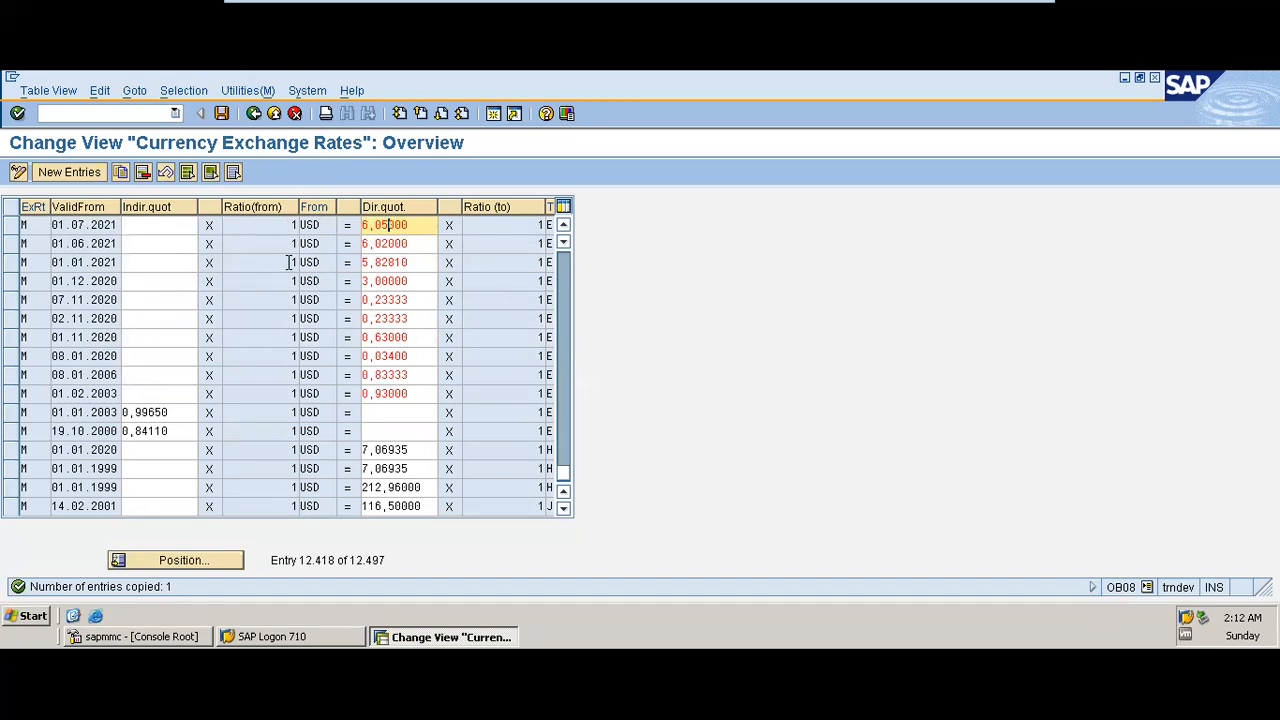
Leave the exchange rate table, saving the changes to the proposed customizing request
{"action": "left_click", "coordinate": [255, 112]}
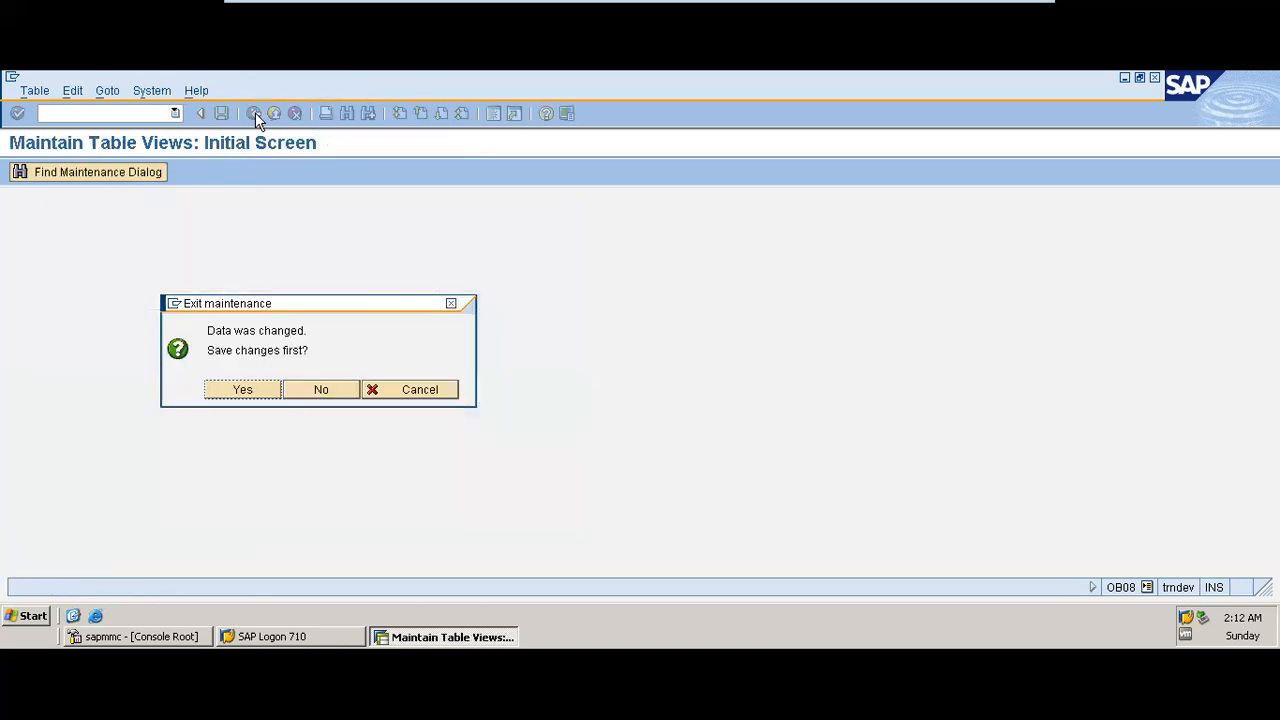
{"action": "left_click", "coordinate": [262, 391]}
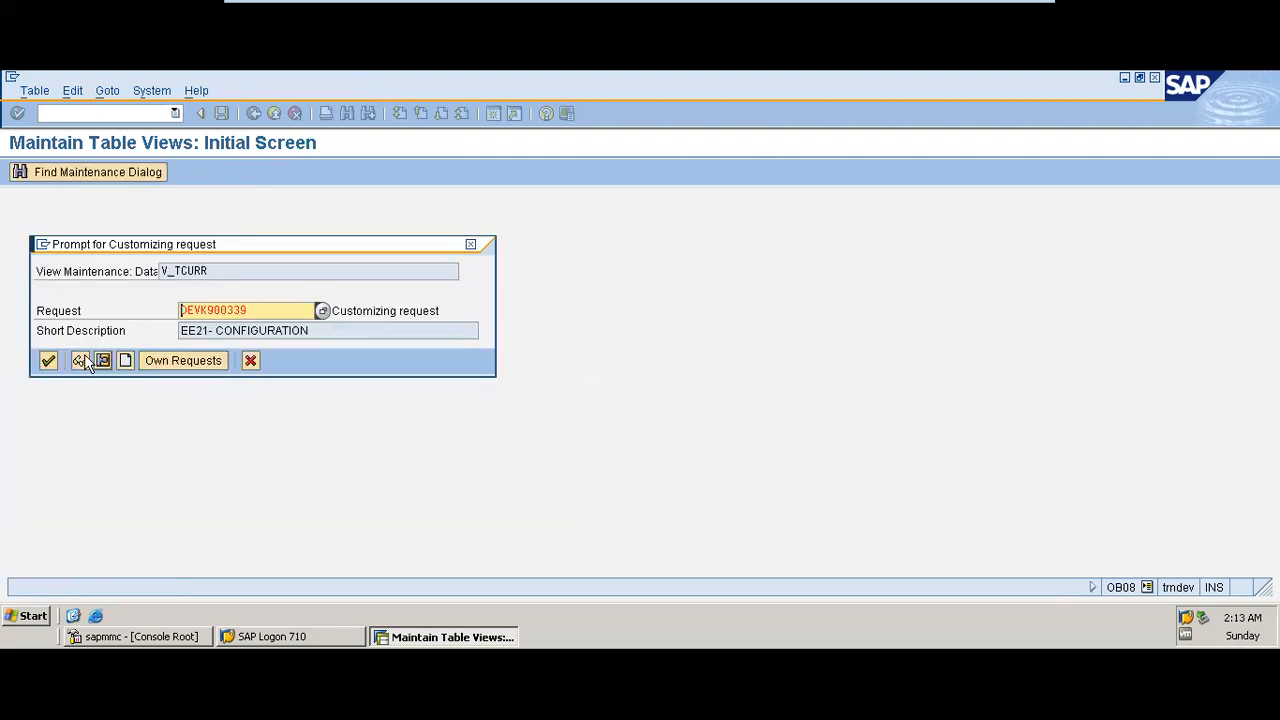
{"action": "left_click", "coordinate": [48, 361]}
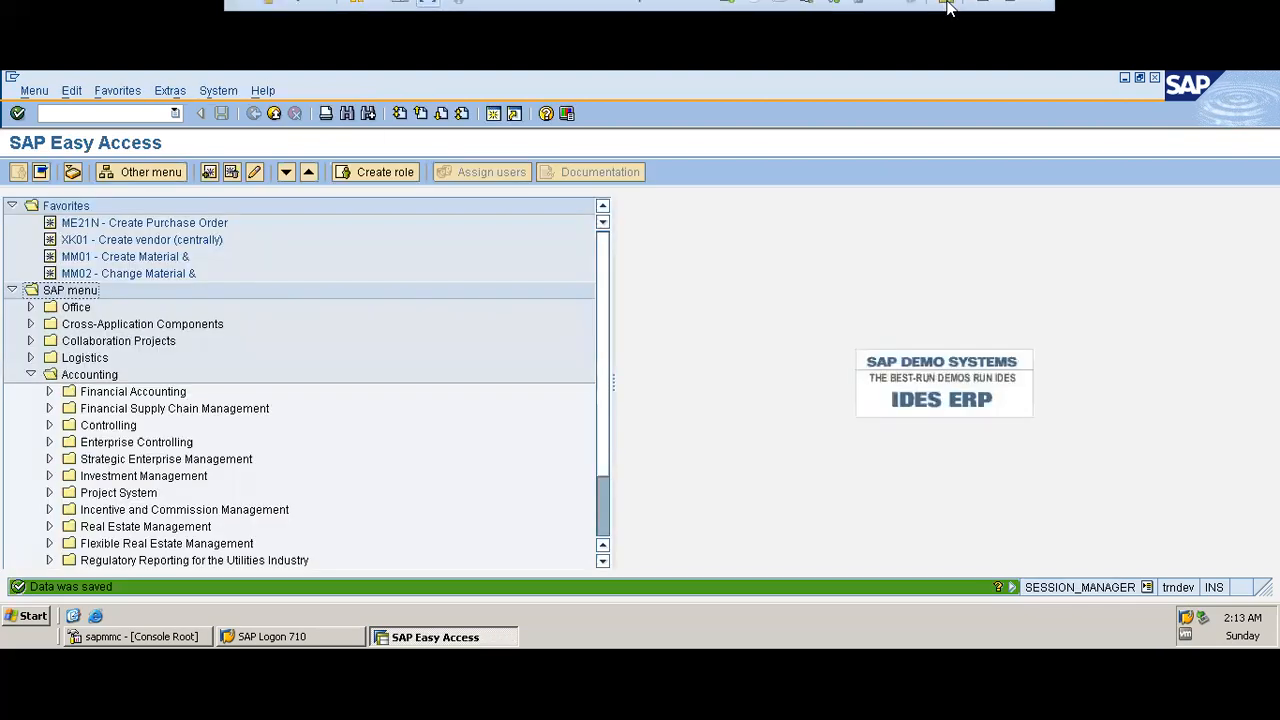
Switch to PowerPoint and copy the cost center actual/plan/variance transaction code S_ALR_87013612 from the slide
{"action": "left_click", "coordinate": [980, 7]}
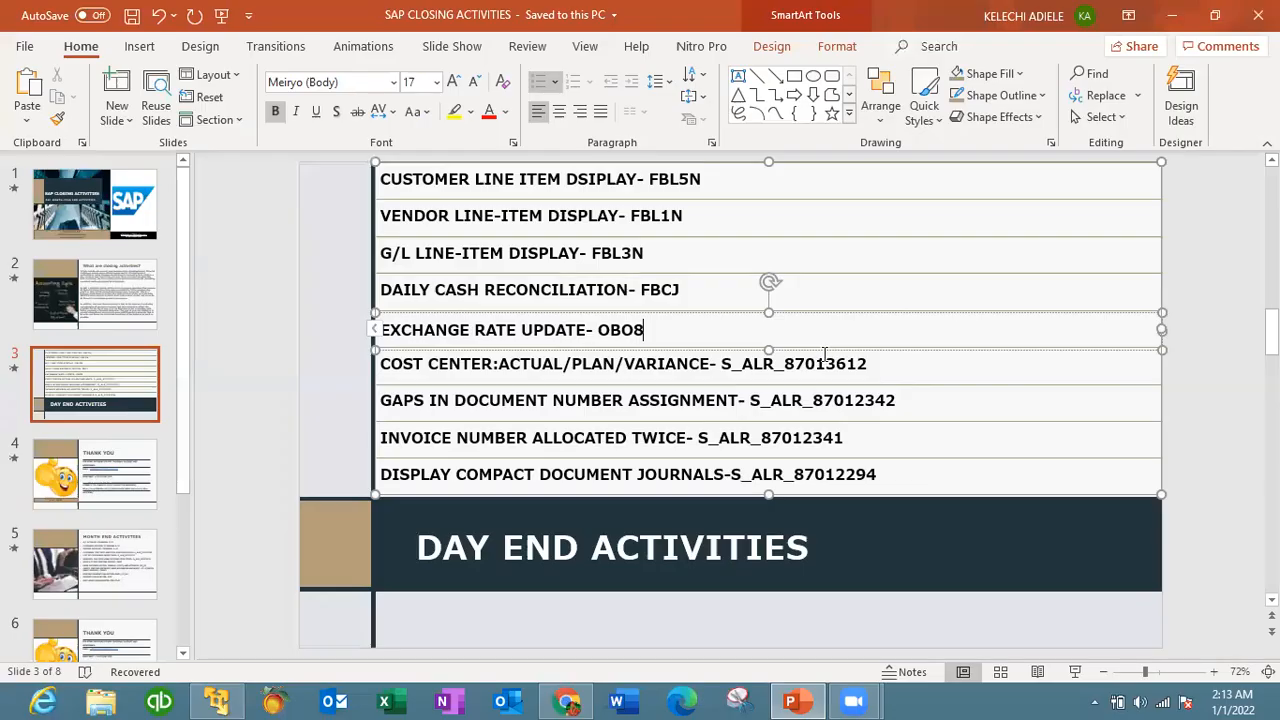
{"action": "left_click", "coordinate": [853, 367]}
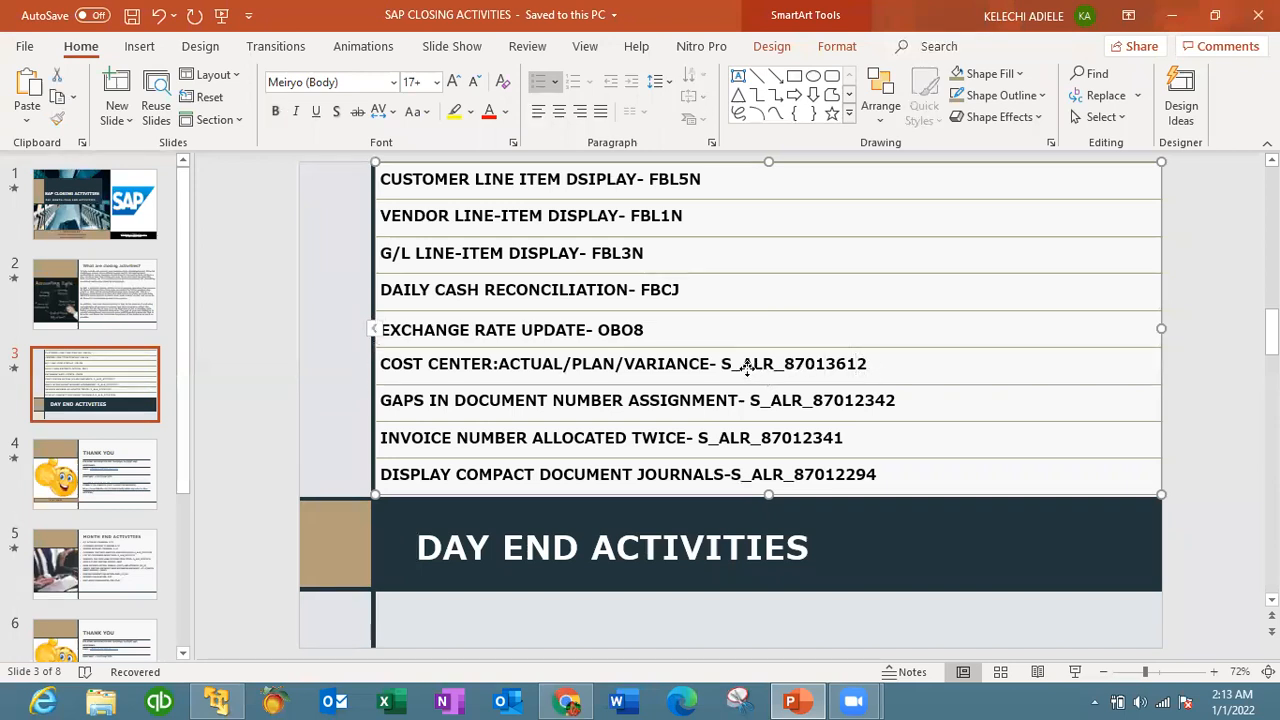
{"action": "left_click_drag", "start_coordinate": [722, 363], "coordinate": [868, 366]}
{"action": "key", "text": "ctrl+c"}
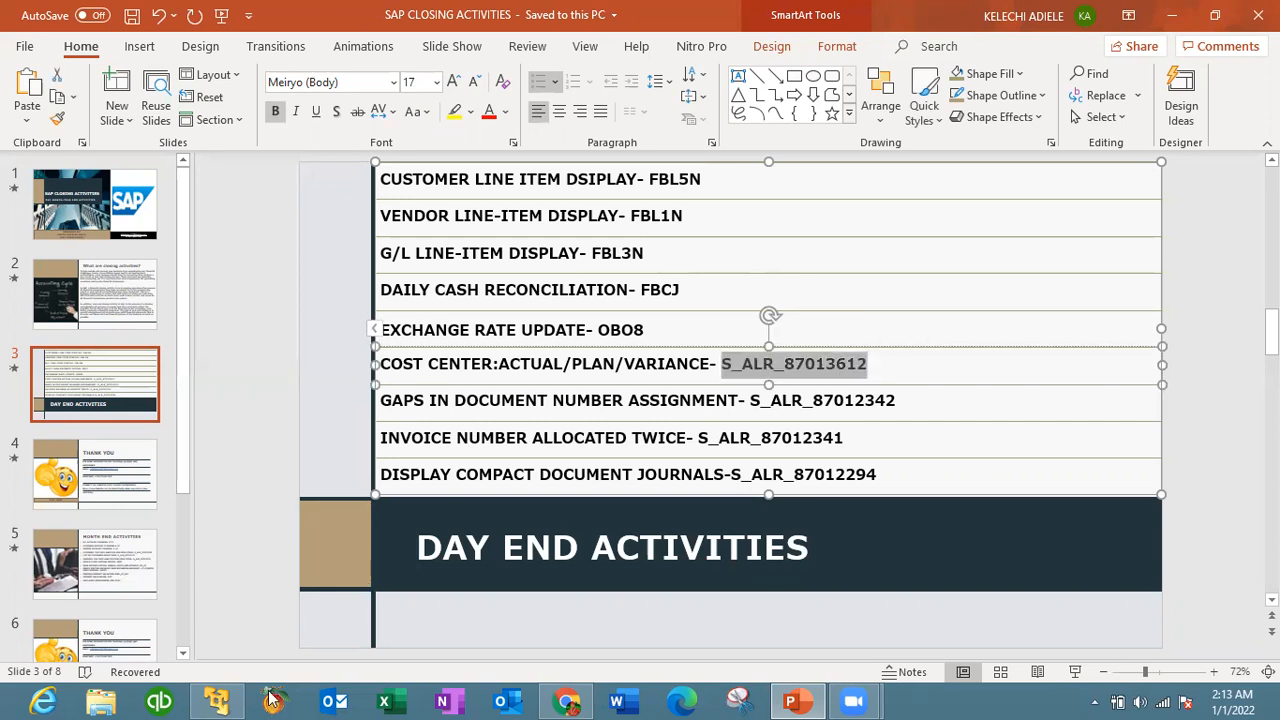
Return to SAP and start transaction S_ALR_87013612 for the cost center report
{"action": "left_click", "coordinate": [220, 702]}
{"action": "left_click", "coordinate": [97, 112]}
{"action": "key", "text": "ctrl+v"}
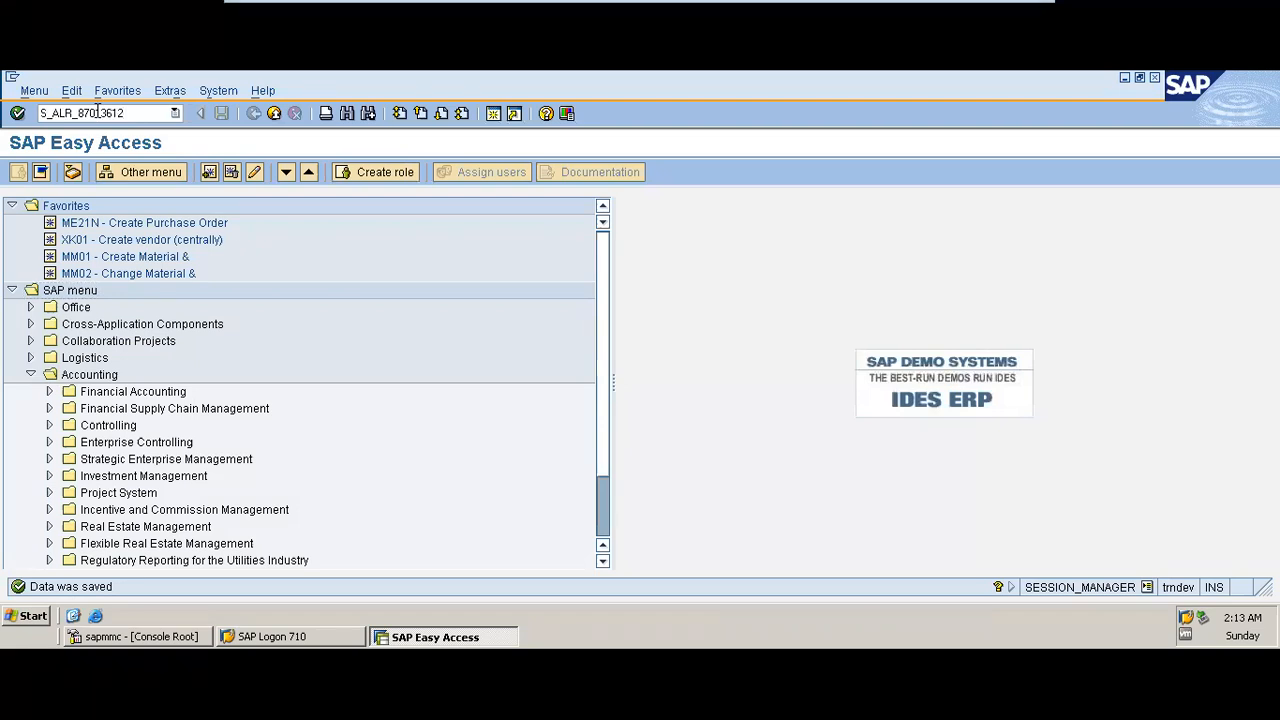
{"action": "key", "text": "Return"}
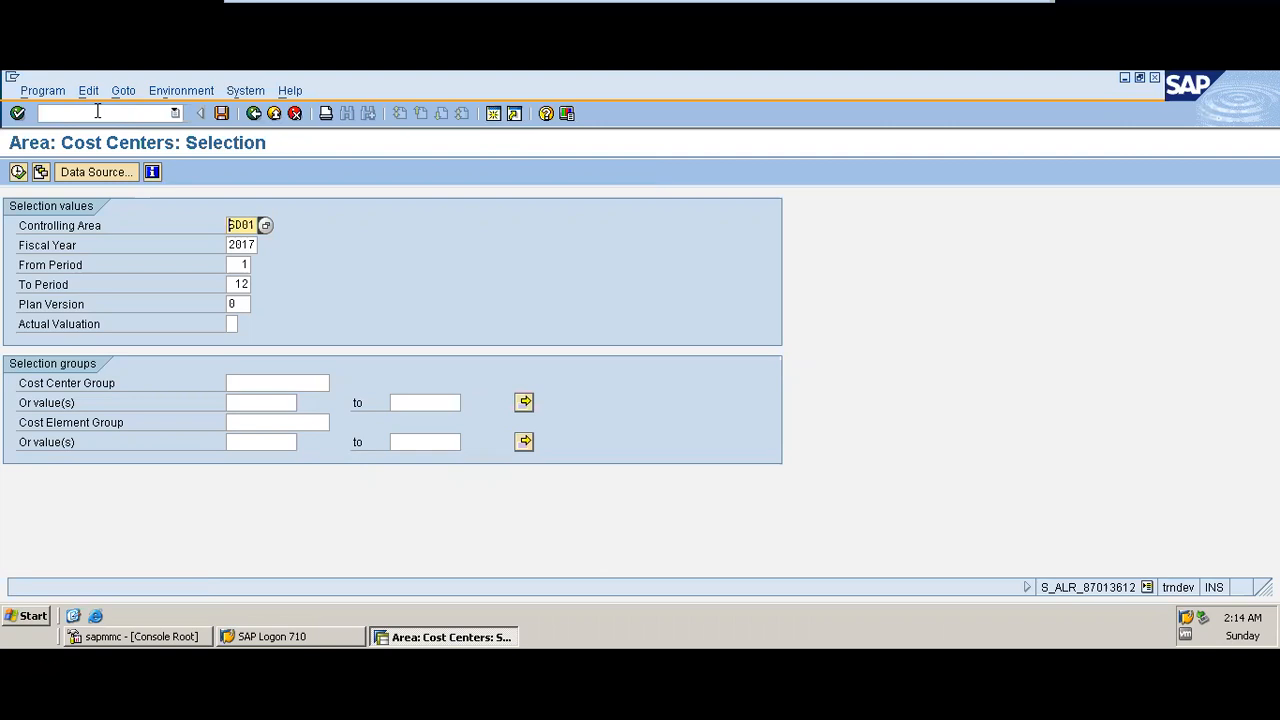
Run the cost center report for controlling area MOON and fiscal year 2021
{"action": "left_click", "coordinate": [256, 224]}
{"action": "key", "text": "BackSpace"}
{"action": "key", "text": "BackSpace"}
{"action": "key", "text": "BackSpace"}
{"action": "key", "text": "BackSpace"}
{"action": "left_click", "coordinate": [253, 241]}
{"action": "left_click", "coordinate": [252, 246]}
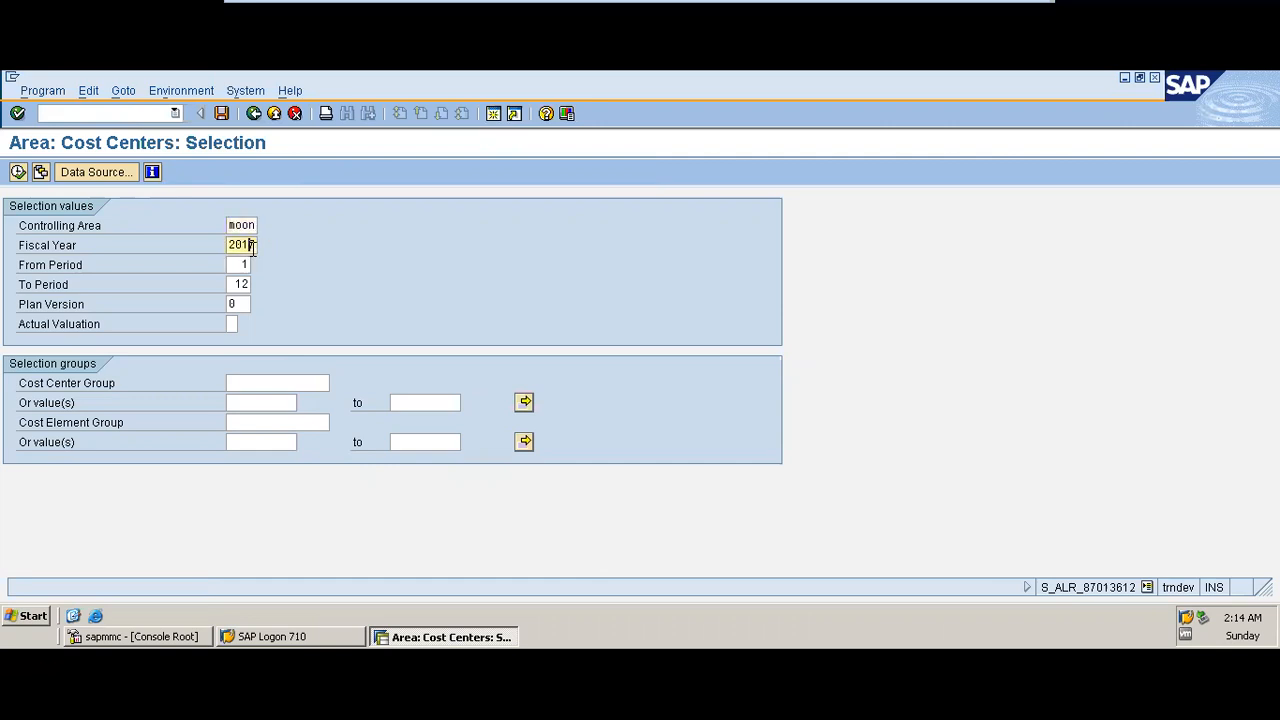
{"action": "key", "text": "BackSpace"}
{"action": "key", "text": "BackSpace"}
{"action": "type", "text": "21"}
{"action": "left_click", "coordinate": [18, 173]}
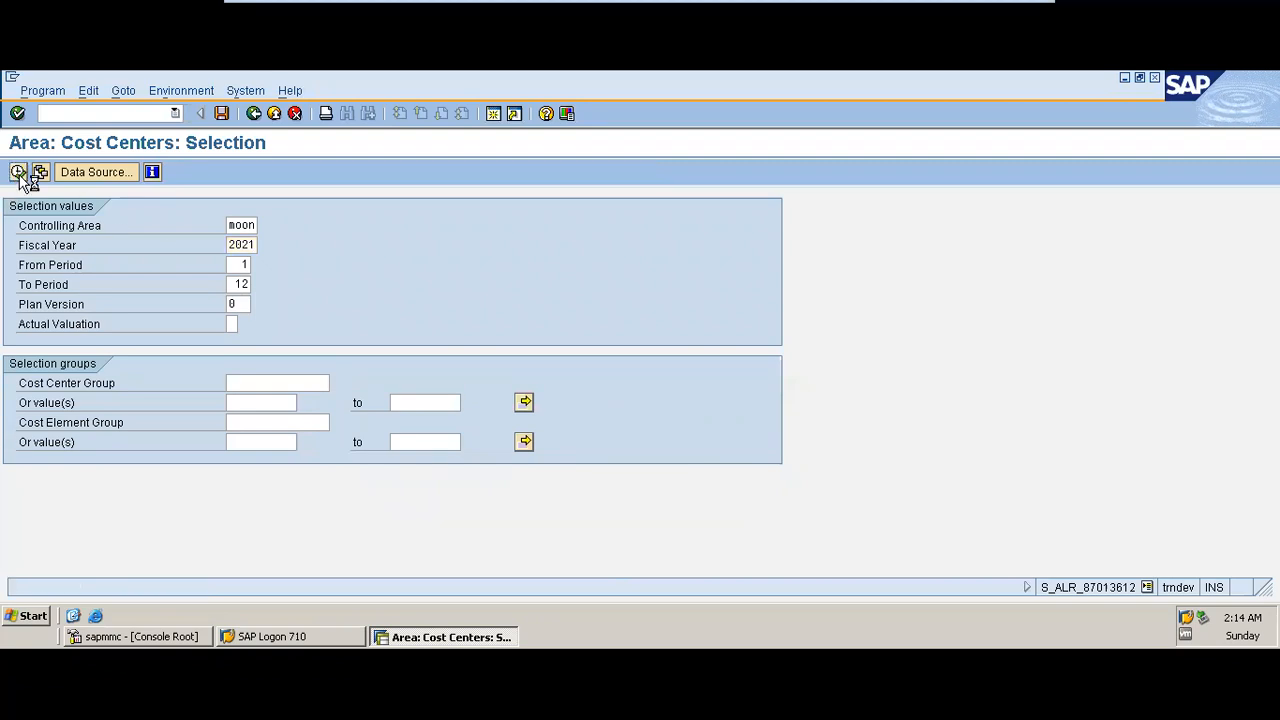
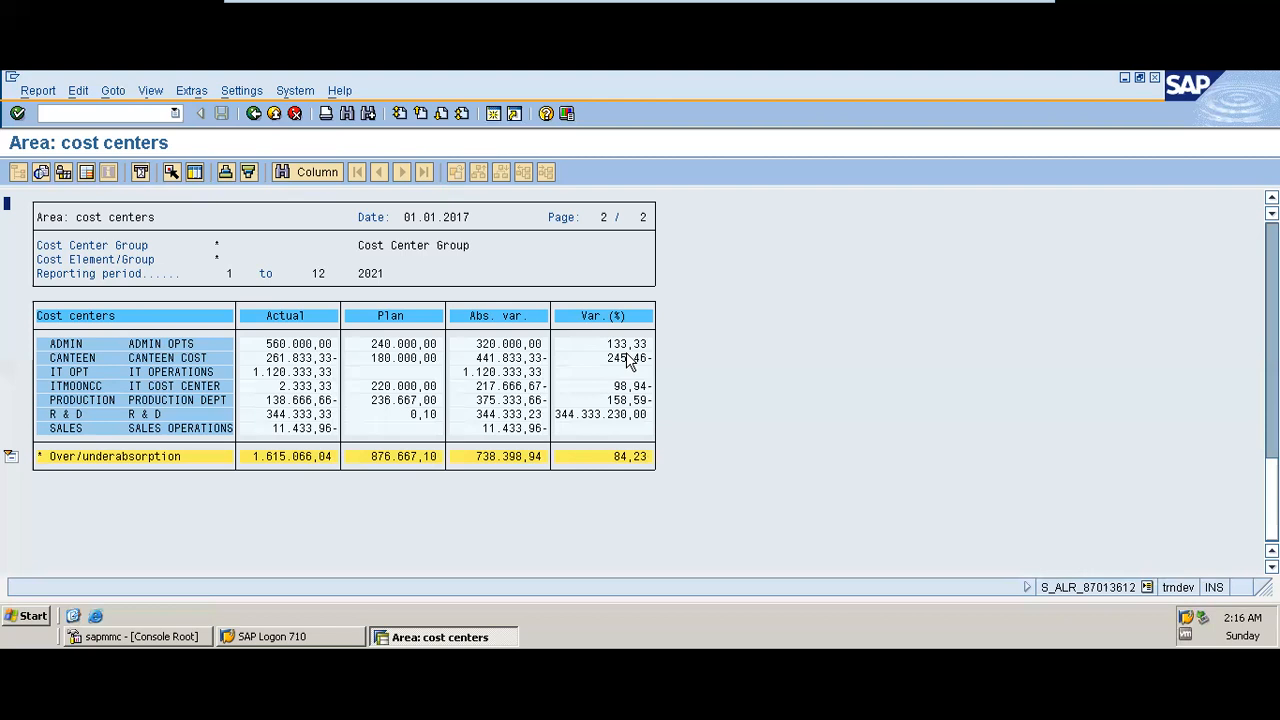
Exit the cost center report and copy the document number gaps transaction code S_ALR_87012342 from the PowerPoint slide
{"action": "left_click", "coordinate": [252, 114]}
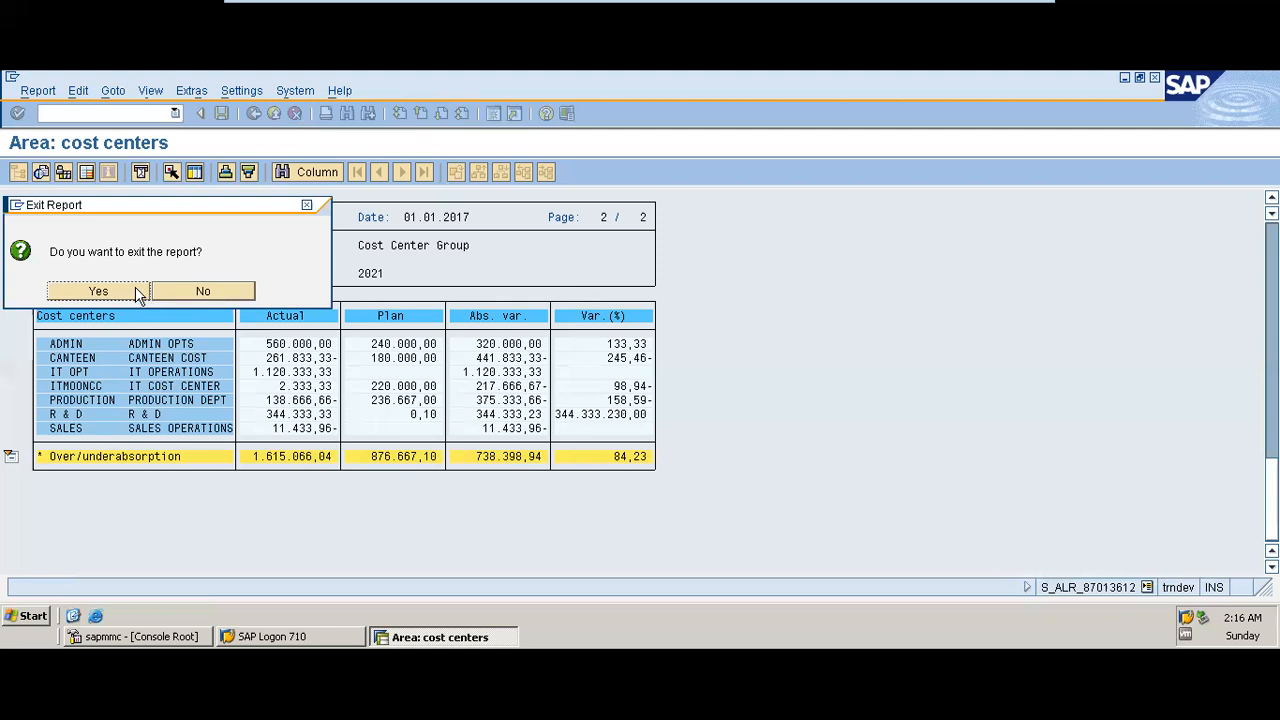
{"action": "left_click", "coordinate": [98, 291]}
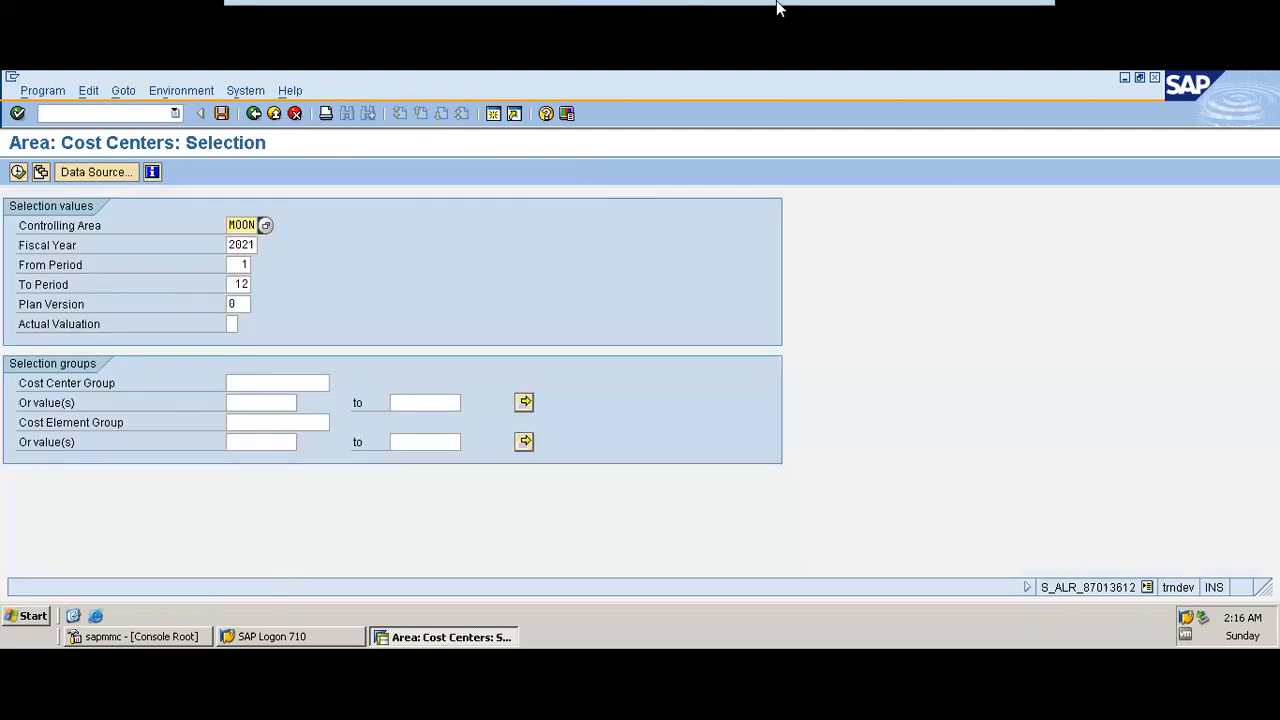
{"action": "mouse_move", "coordinate": [778, 10]}
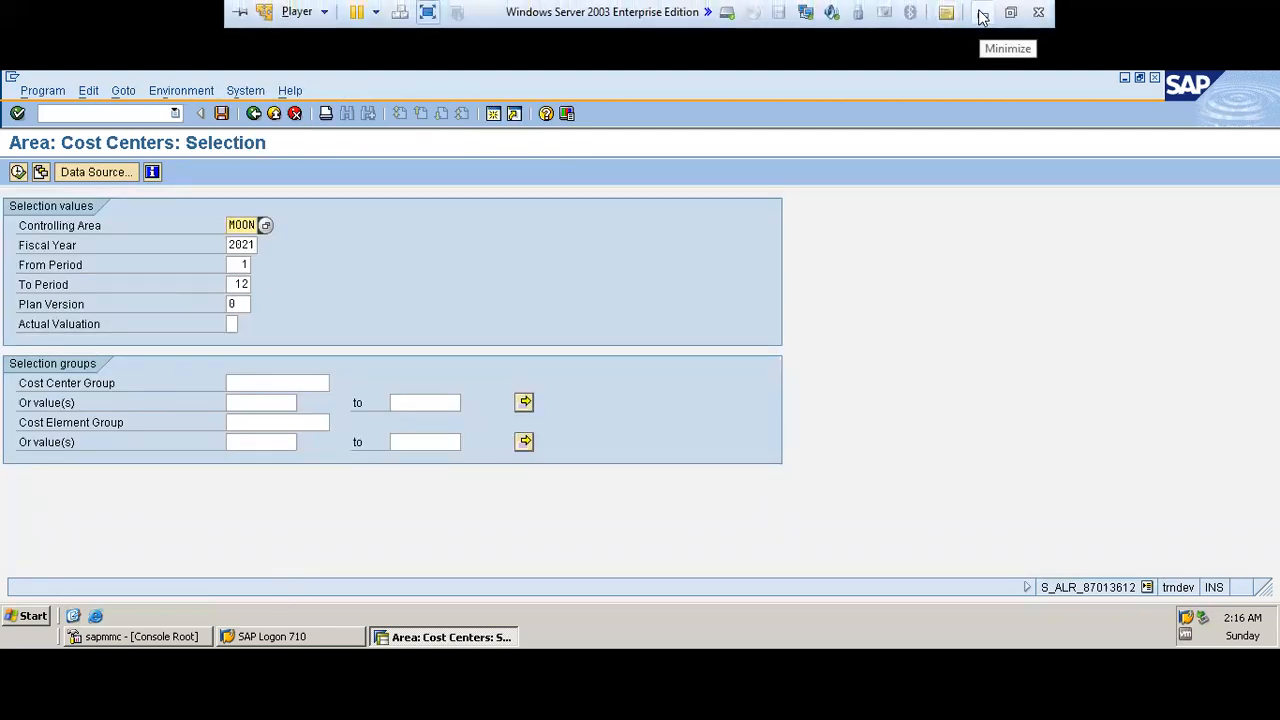
{"action": "left_click", "coordinate": [983, 15]}
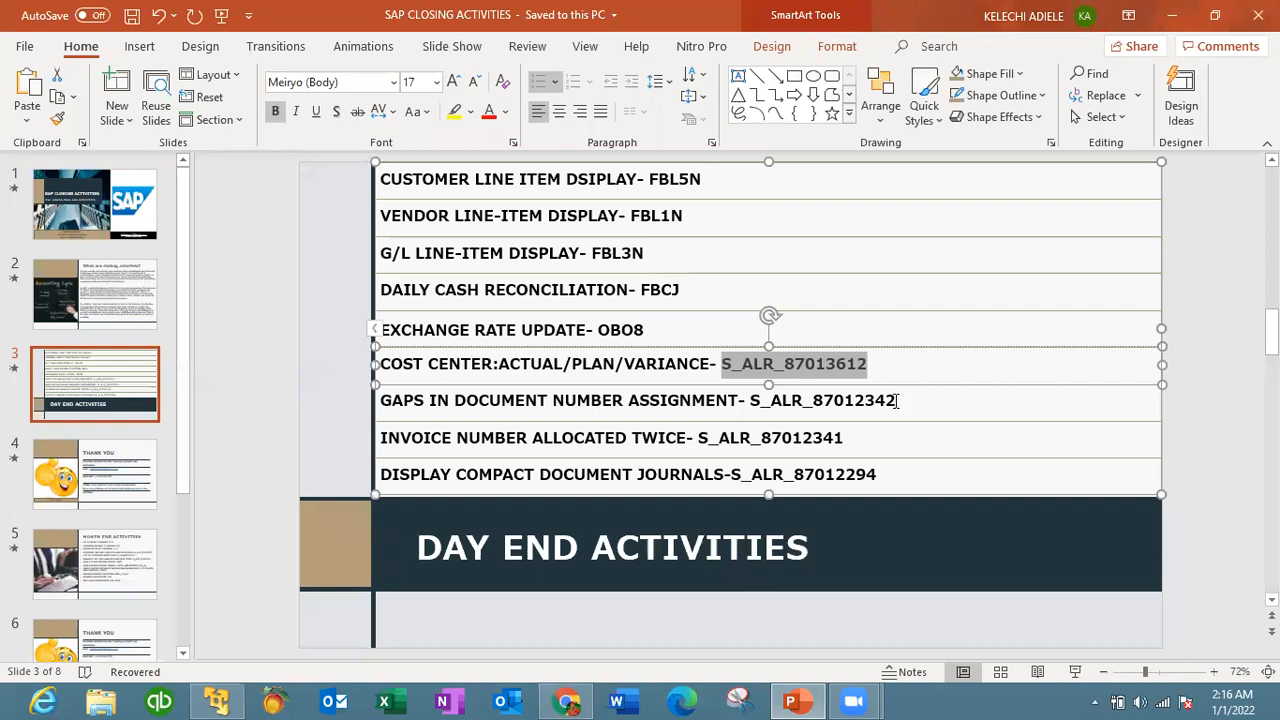
{"action": "left_click_drag", "start_coordinate": [897, 400], "coordinate": [751, 404]}
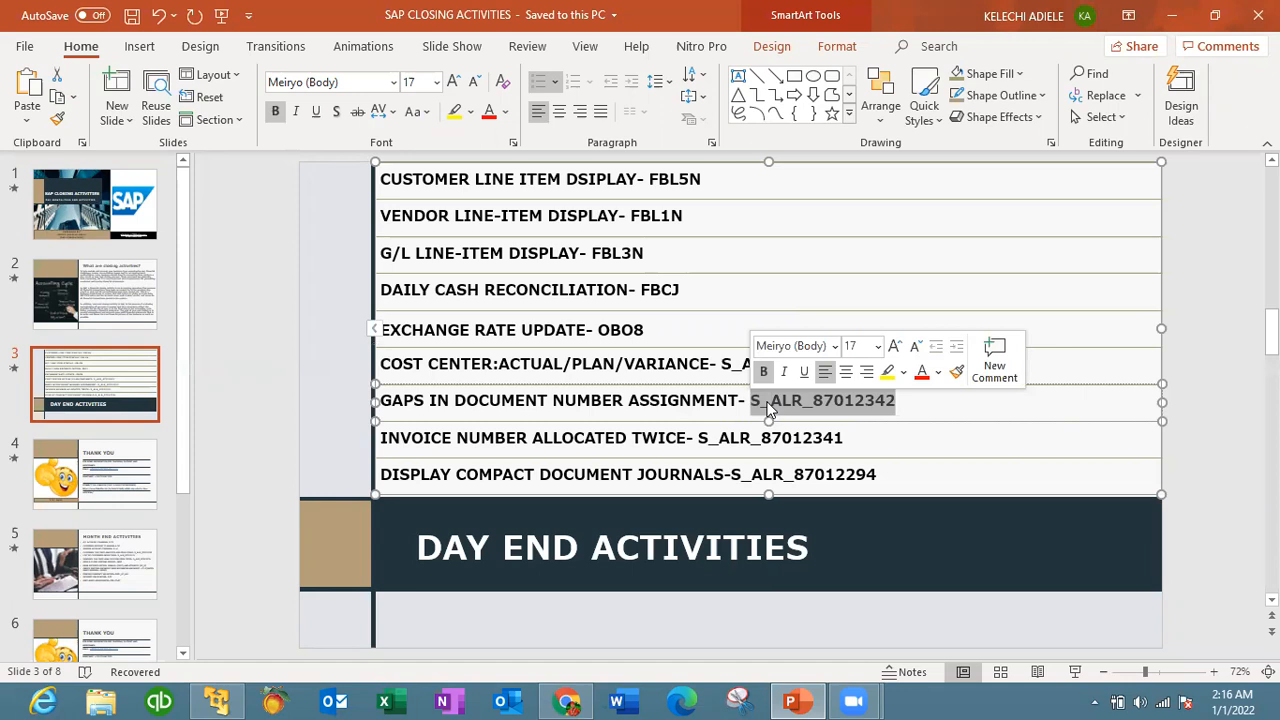
{"action": "key", "text": "ctrl+c"}
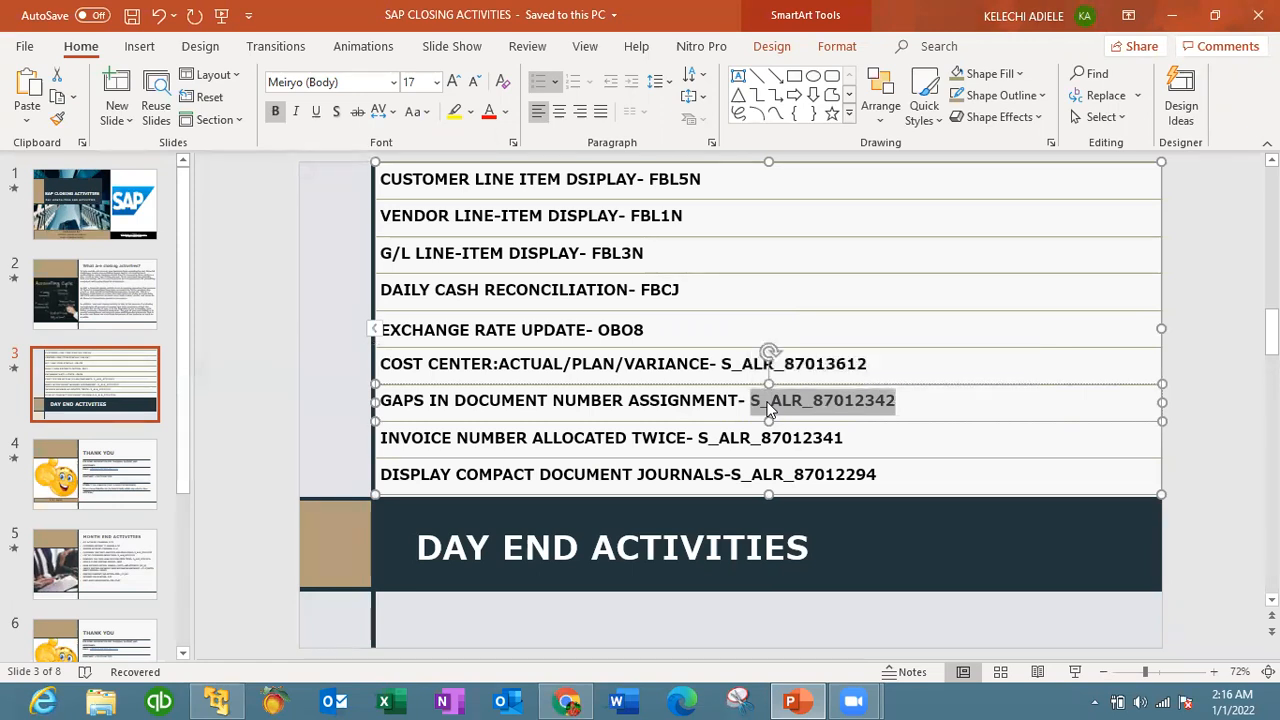
Return to SAP, leave the cost center selection and start transaction S_ALR_87012342 for gaps in document number assignment
{"action": "left_click", "coordinate": [228, 698]}
{"action": "left_click", "coordinate": [251, 112]}
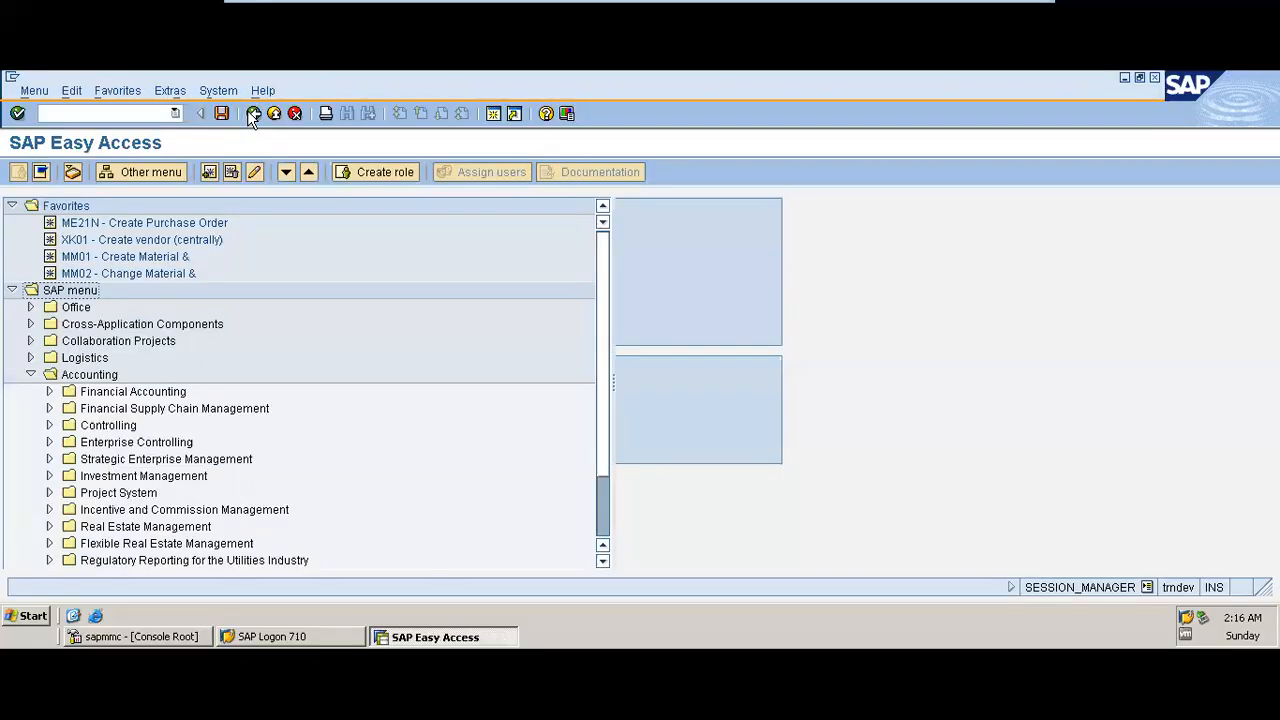
{"action": "left_click", "coordinate": [125, 113]}
{"action": "key", "text": "ctrl+v"}
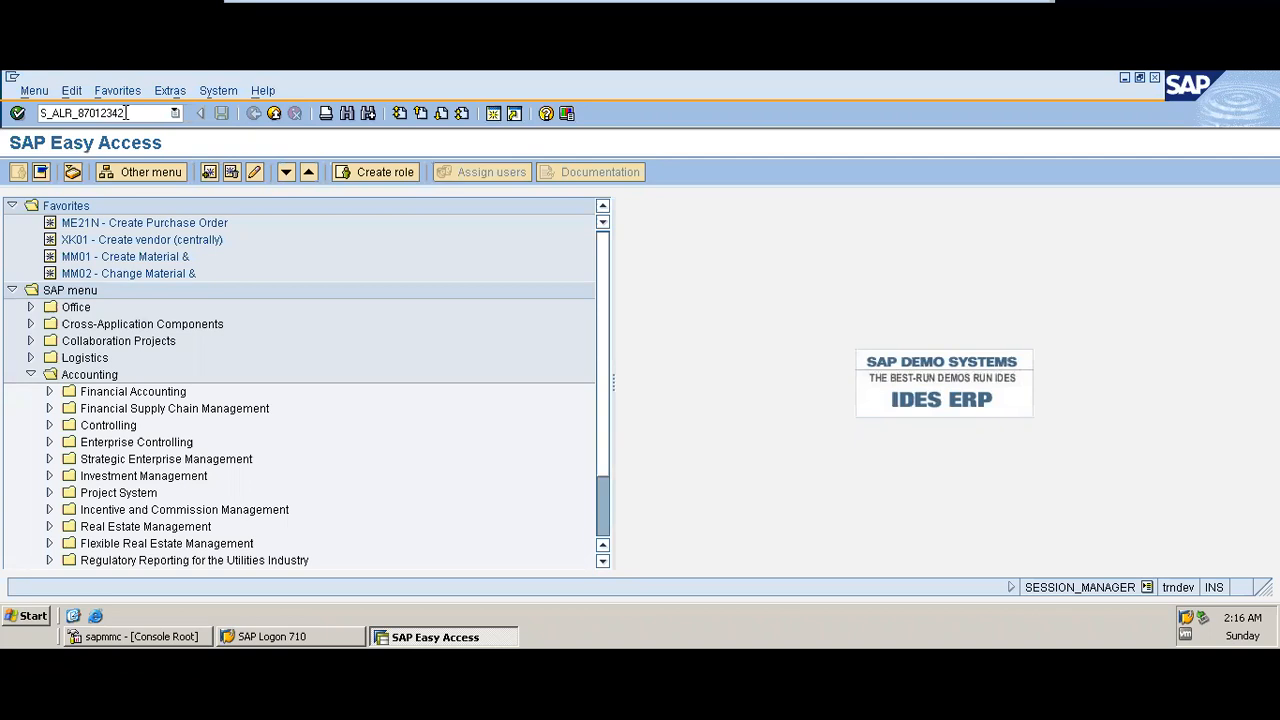
{"action": "key", "text": "Return"}
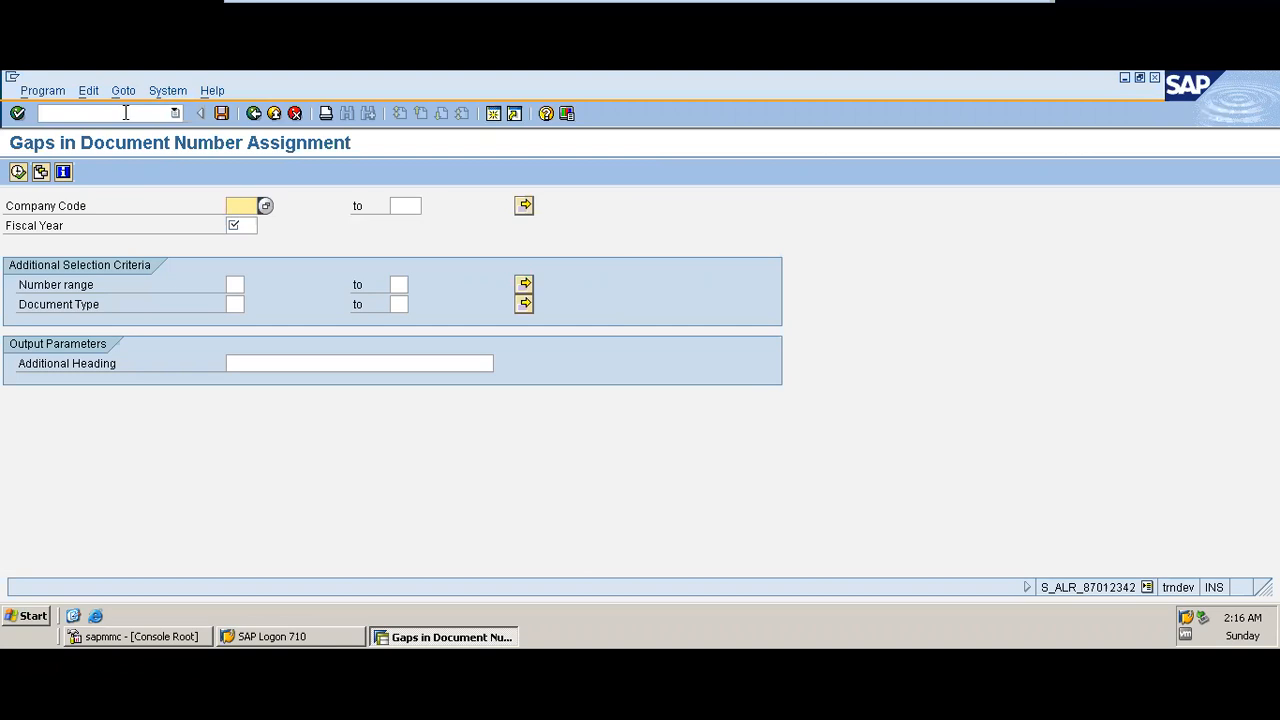
Run the gaps in document number assignment report for company code MOON and fiscal year 2021
{"action": "key", "text": "BackSpace"}
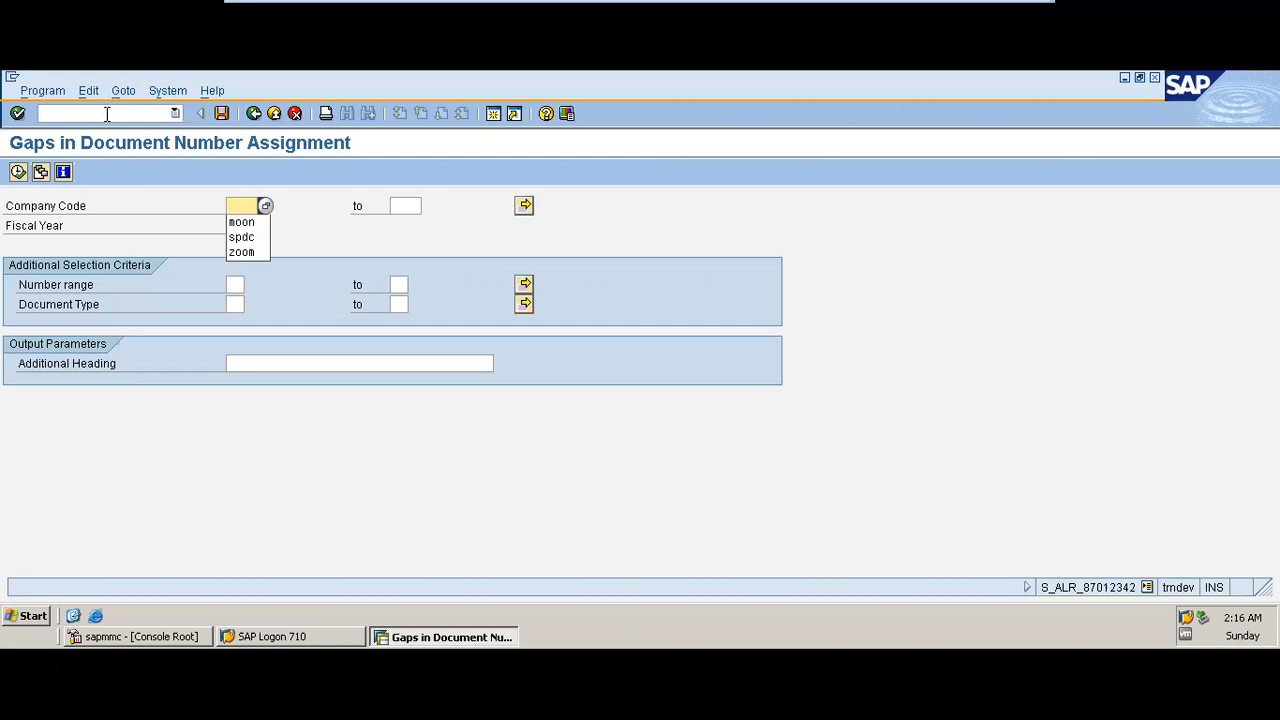
{"action": "left_click", "coordinate": [243, 223]}
{"action": "key", "text": "Tab"}
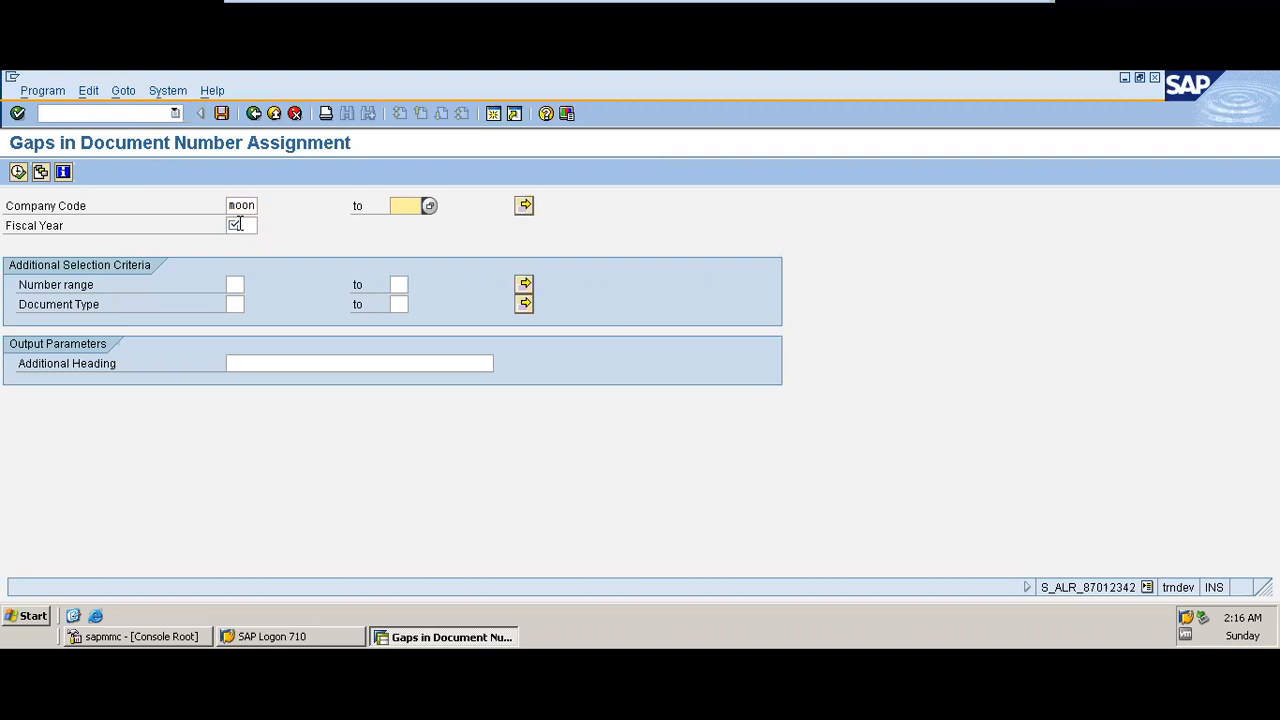
{"action": "left_click", "coordinate": [239, 224]}
{"action": "type", "text": "2021"}
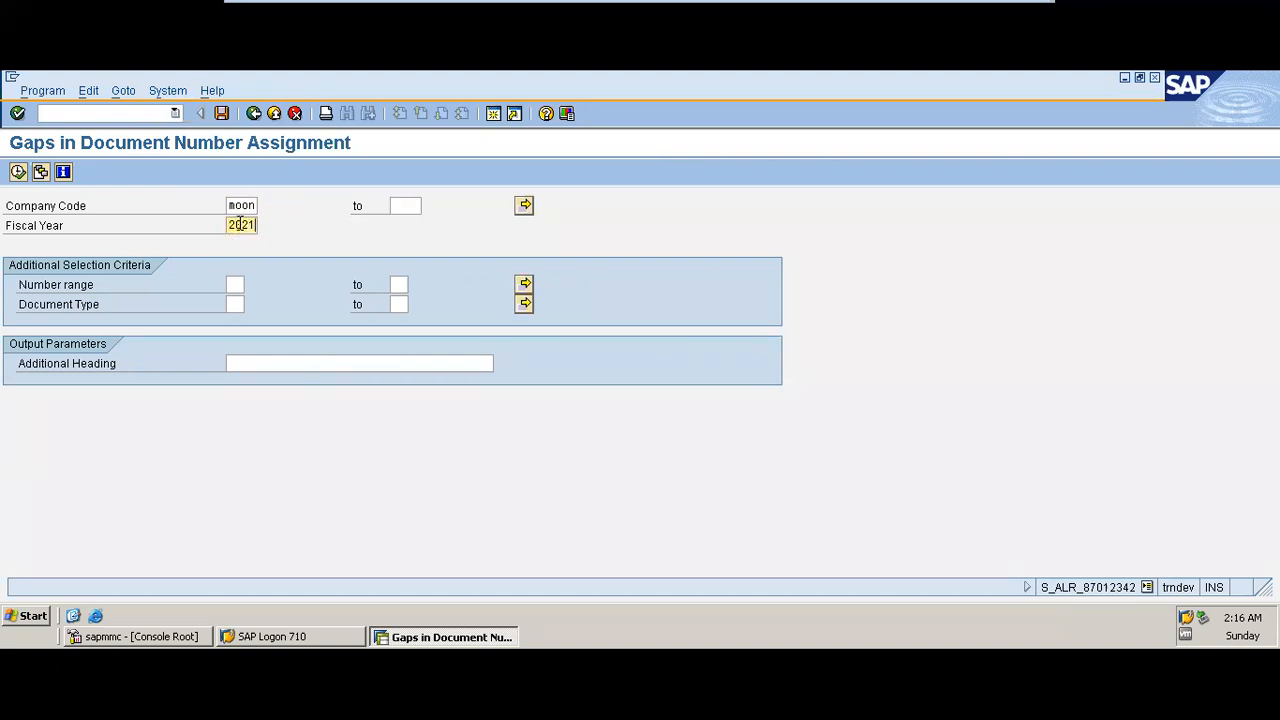
{"action": "left_click", "coordinate": [20, 173]}
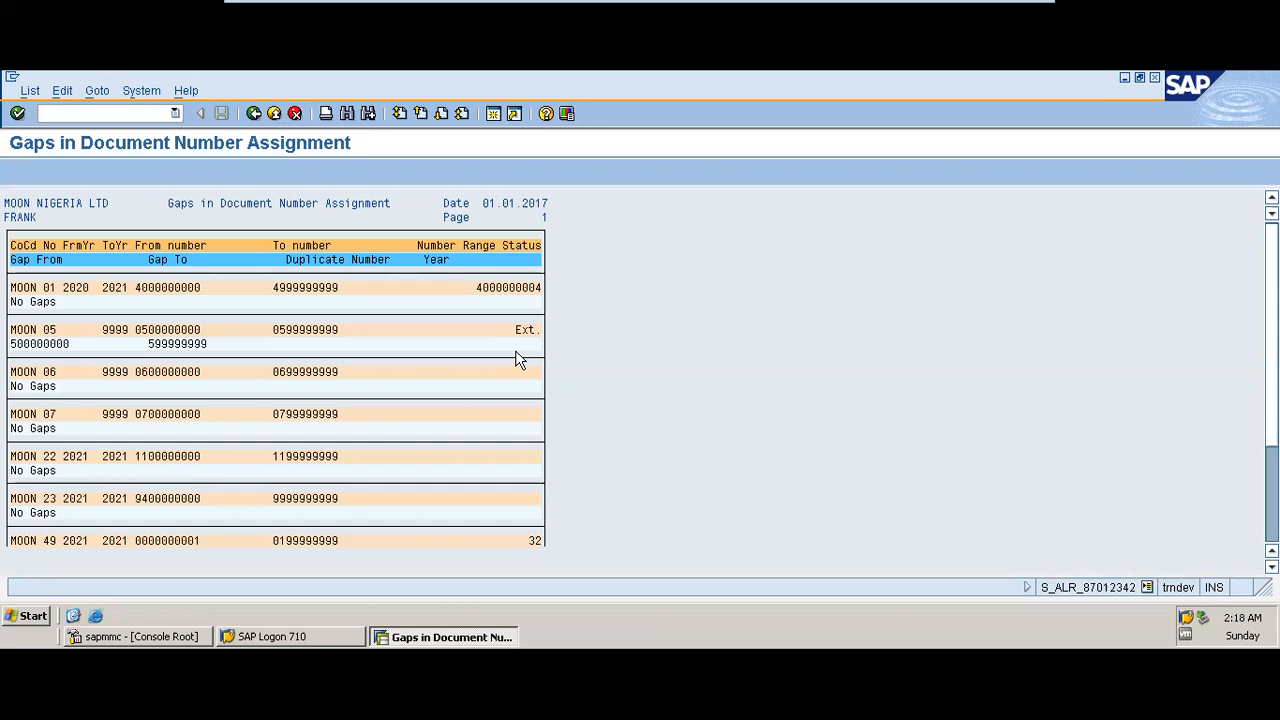
Exit the gaps report and copy the transaction code S_ALR_87012341 for invoice numbers allocated twice from the PowerPoint slide
{"action": "left_click", "coordinate": [254, 114]}
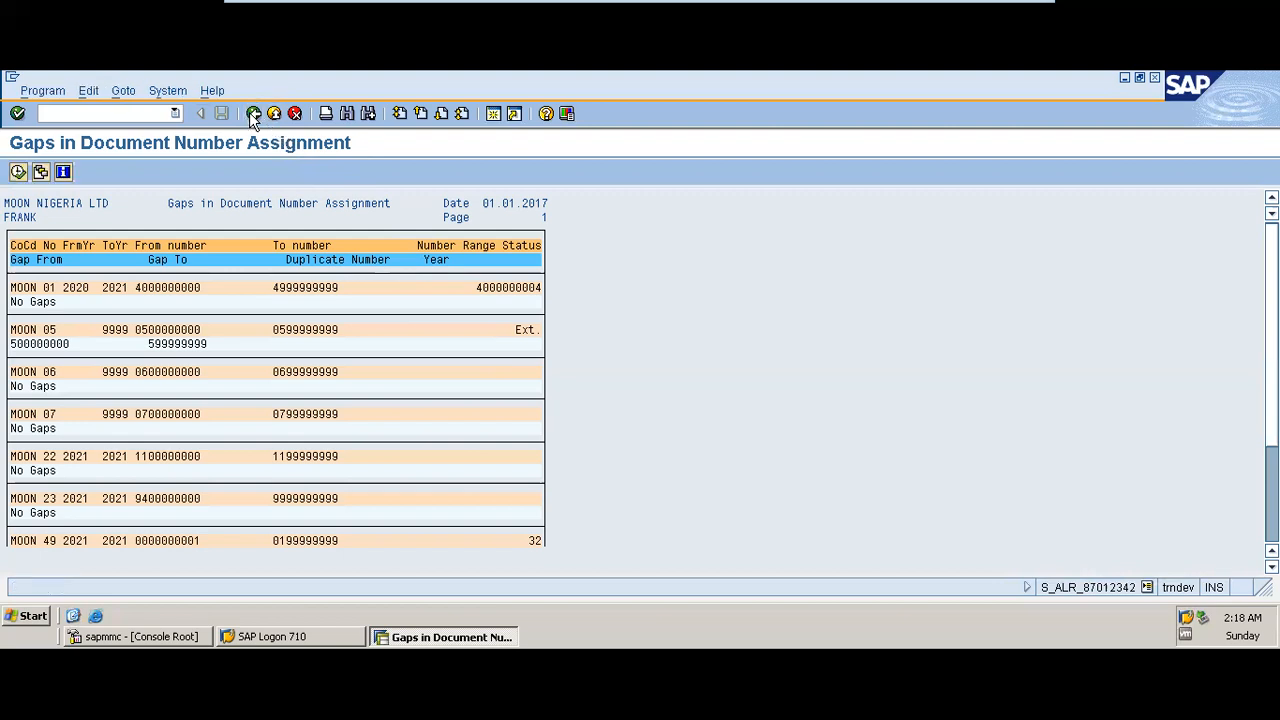
{"action": "left_click", "coordinate": [252, 115]}
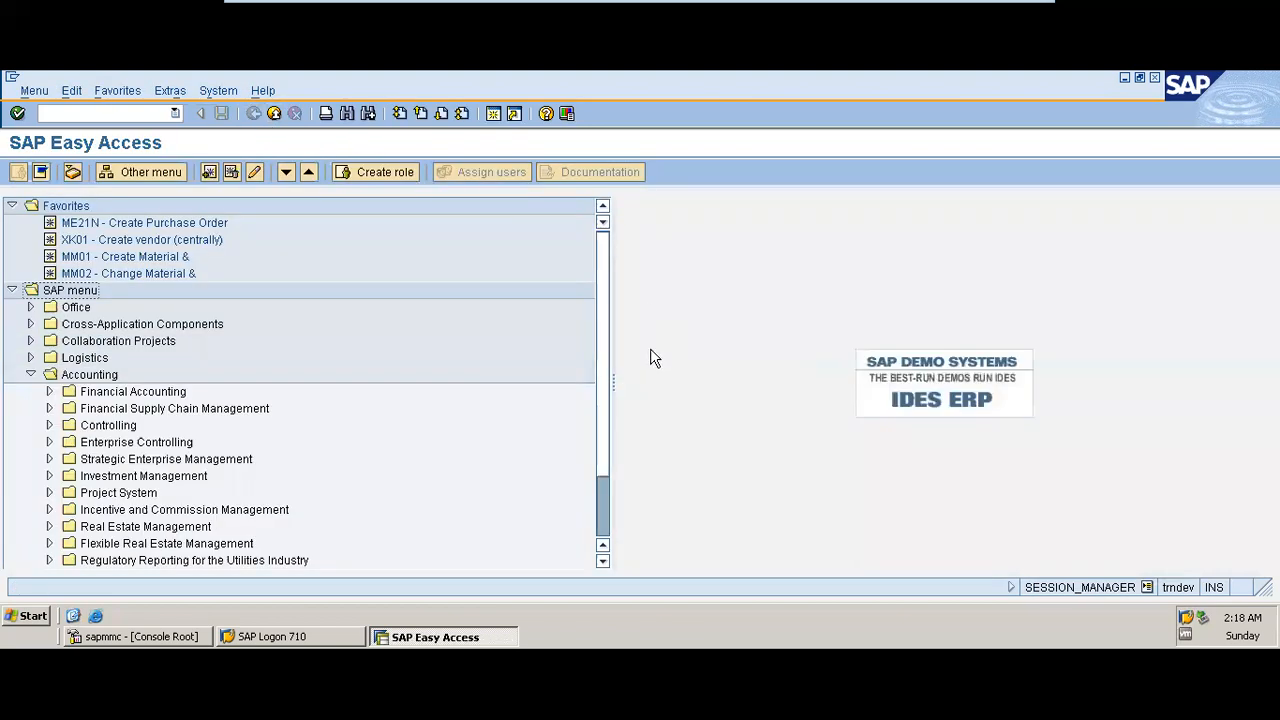
{"action": "mouse_move", "coordinate": [943, 3]}
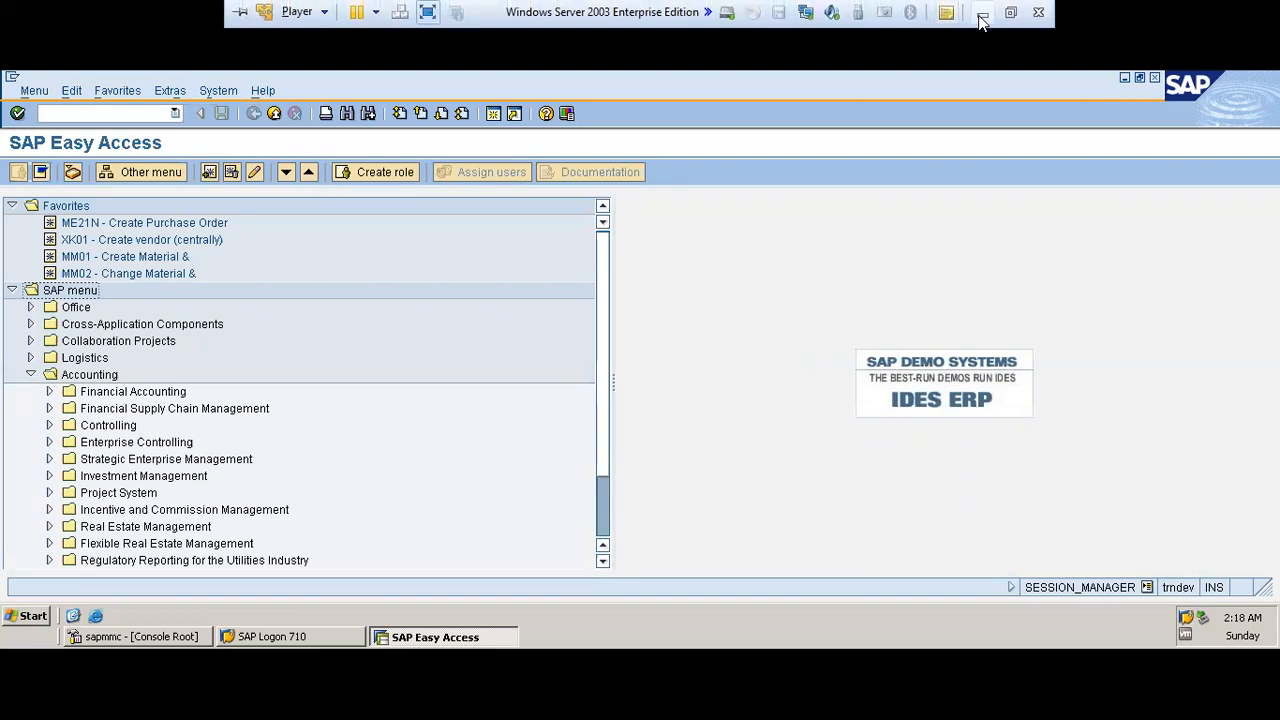
{"action": "left_click", "coordinate": [982, 16]}
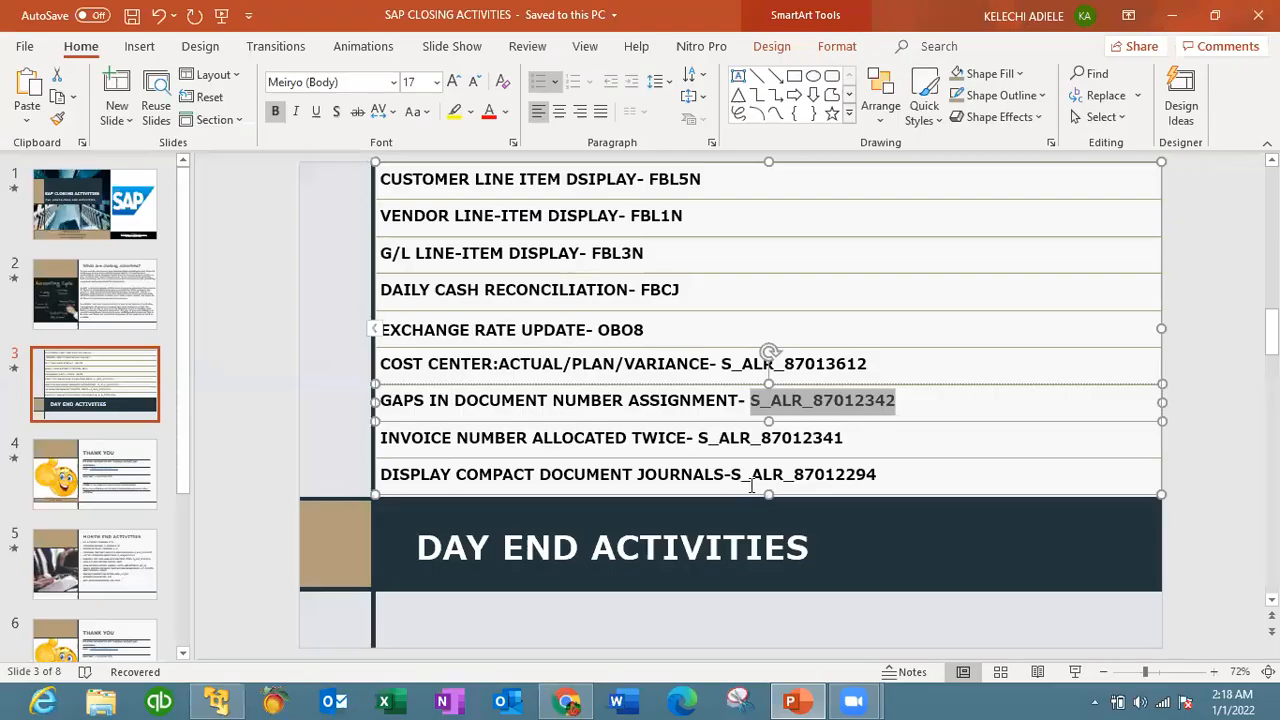
{"action": "left_click", "coordinate": [845, 437]}
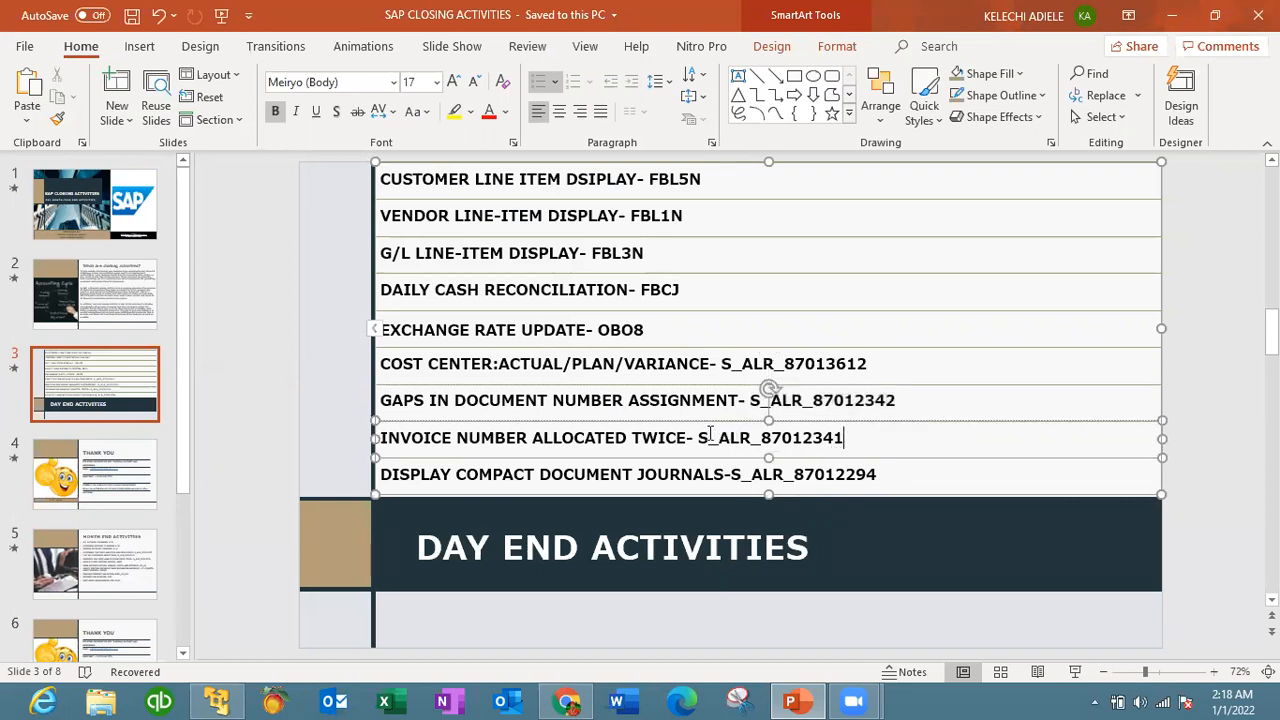
{"action": "left_click", "coordinate": [707, 437], "text": "shift"}
{"action": "left_click", "coordinate": [700, 438], "text": "shift"}
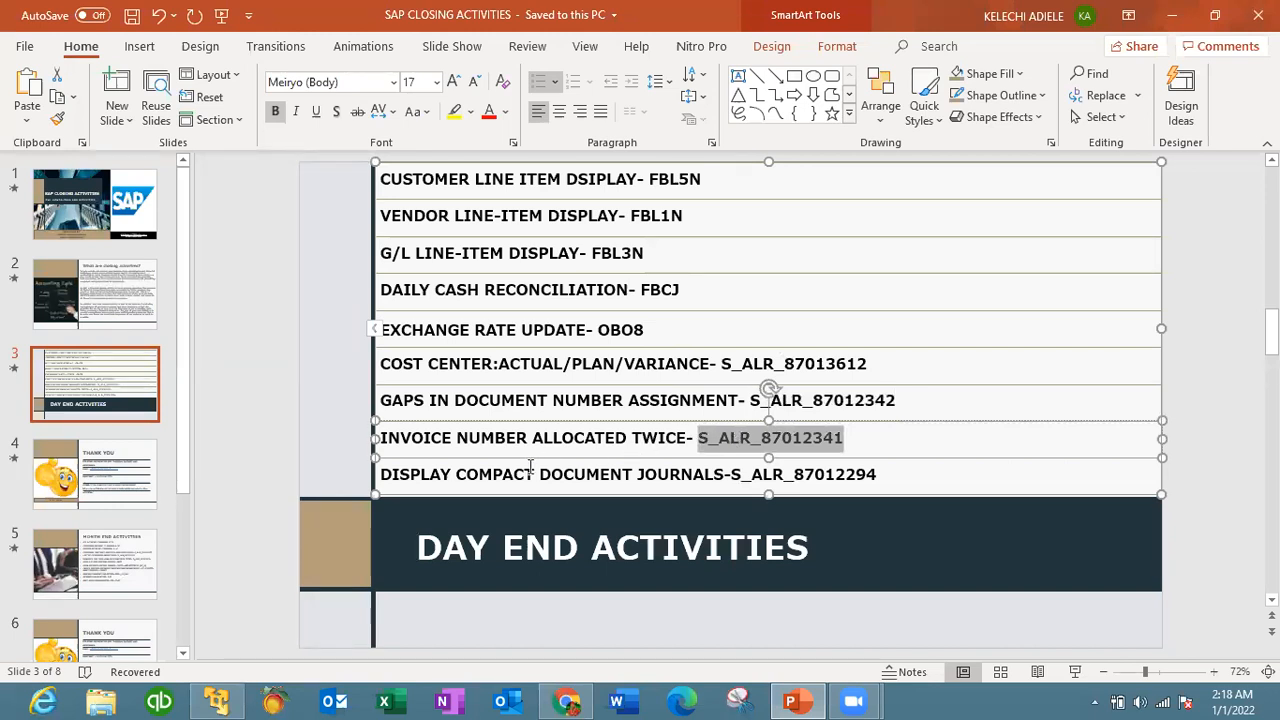
{"action": "left_click", "coordinate": [432, 460]}
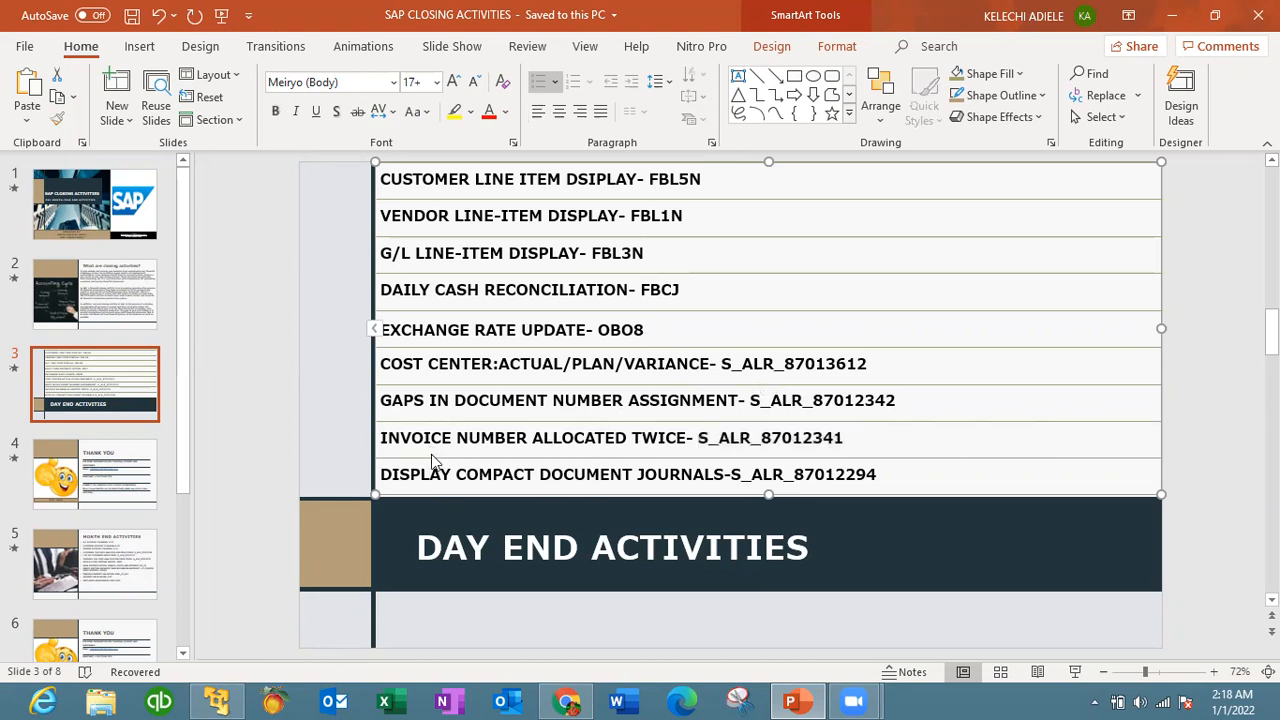
{"action": "left_click", "coordinate": [702, 438]}
{"action": "left_click_drag", "start_coordinate": [702, 438], "coordinate": [843, 440]}
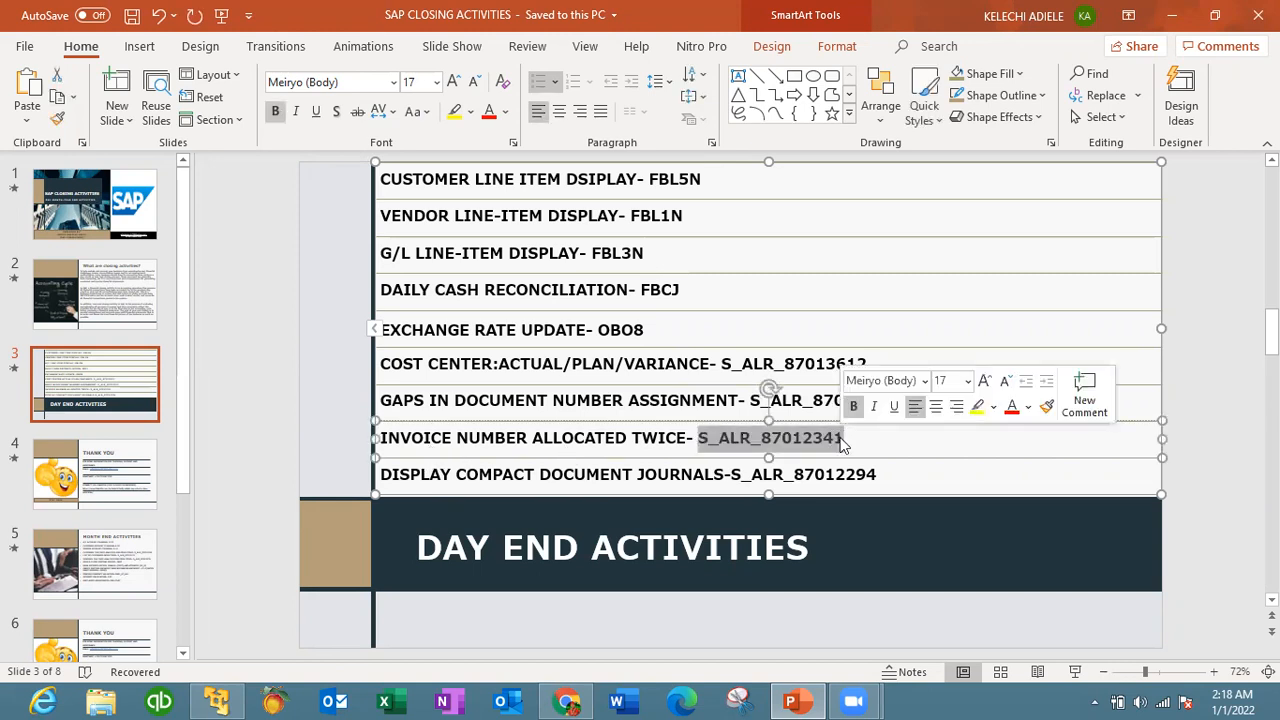
Return to SAP and start transaction S_ALR_87012341 for invoice numbers allocated twice
{"action": "left_click", "coordinate": [216, 701]}
{"action": "left_click", "coordinate": [112, 116]}
{"action": "key", "text": "ctrl+v"}
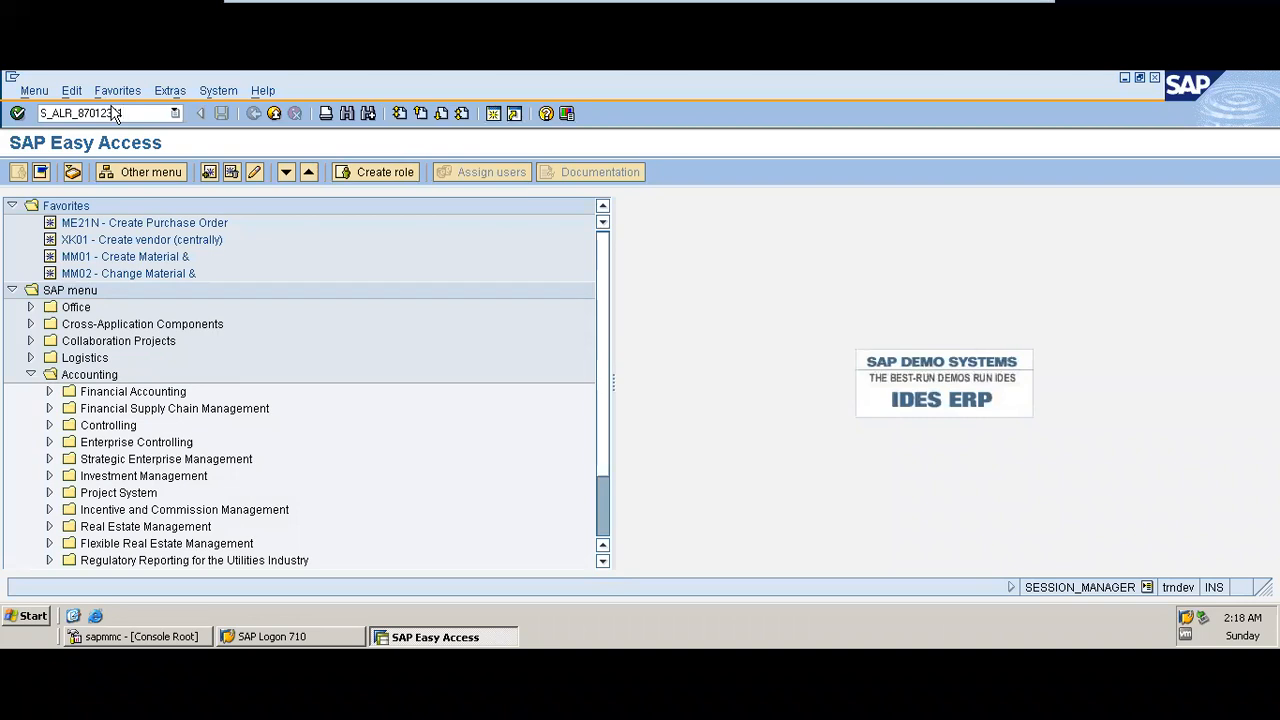
{"action": "key", "text": "Return"}
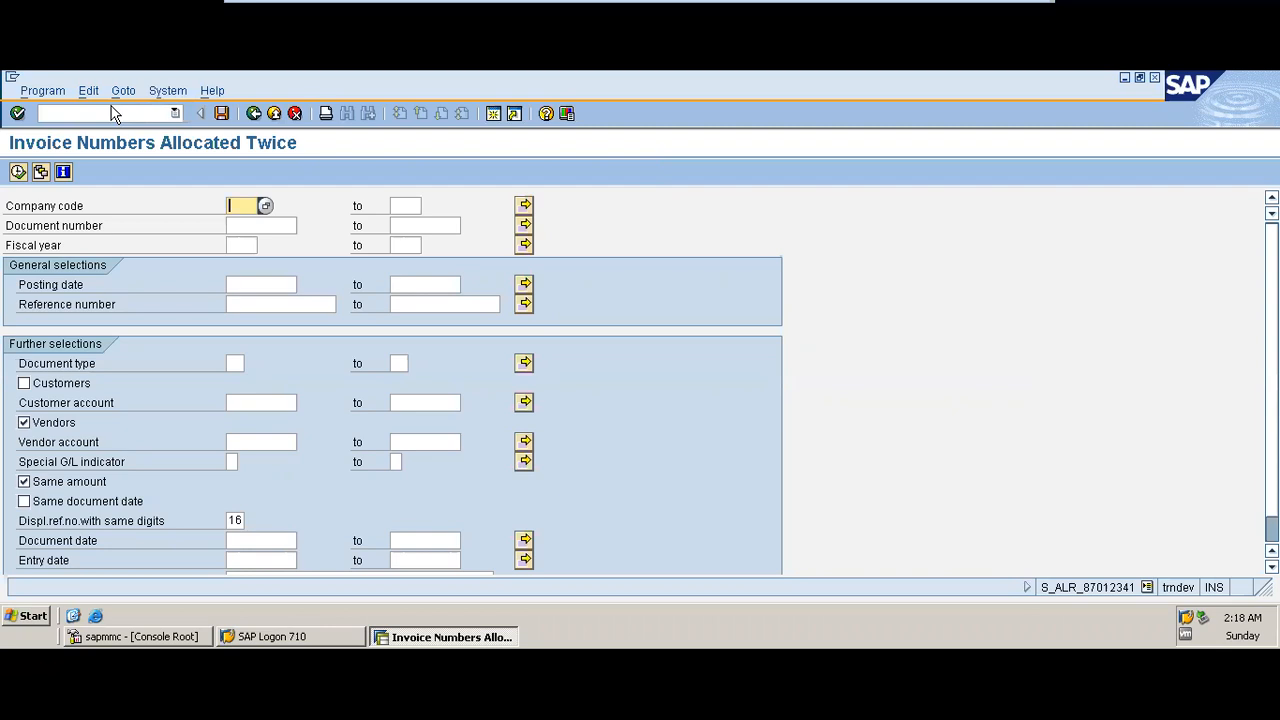
Run the duplicate invoice number report for company code MOON and fiscal year 2021 with customers included
{"action": "left_click", "coordinate": [229, 210]}
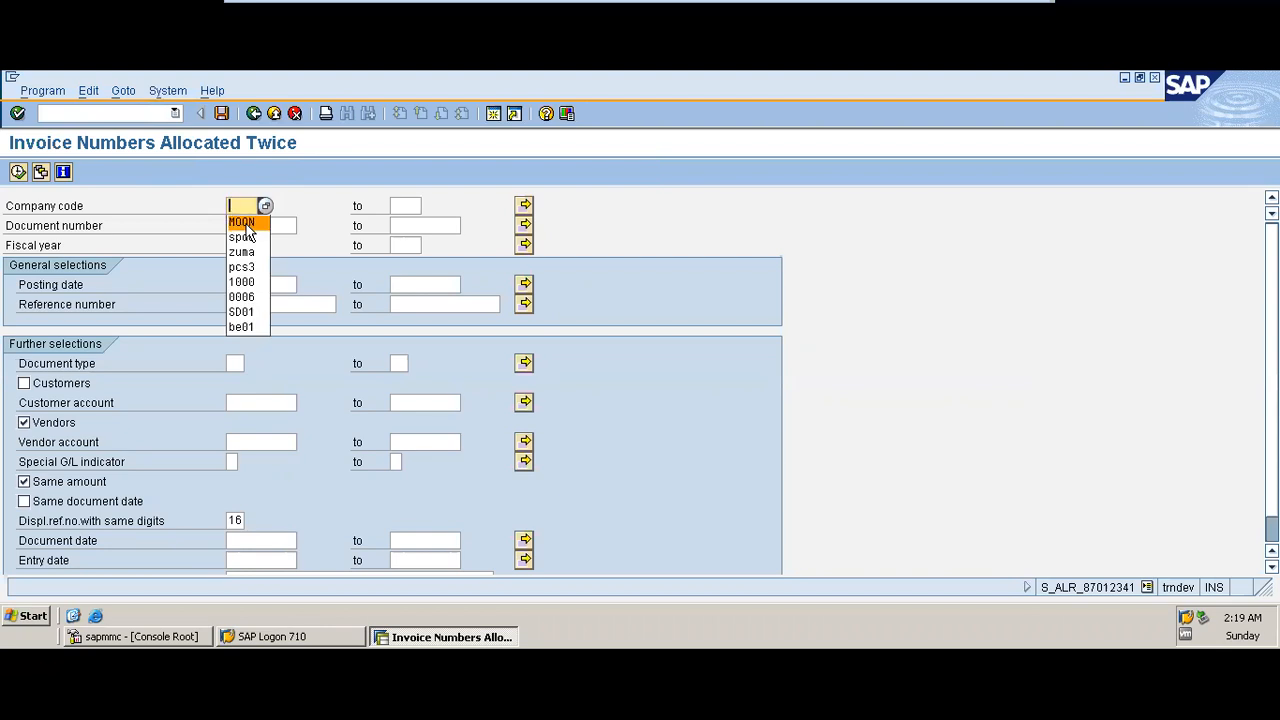
{"action": "left_click", "coordinate": [247, 222]}
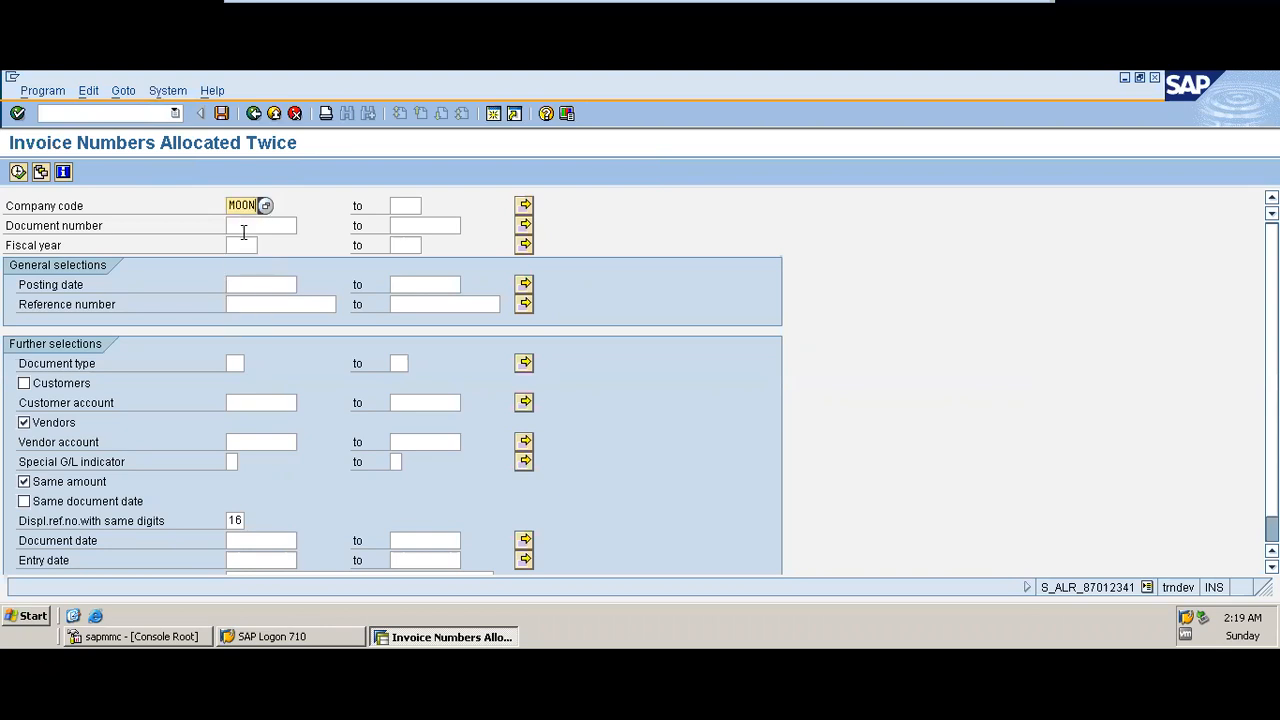
{"action": "left_click", "coordinate": [241, 245]}
{"action": "type", "text": "2021"}
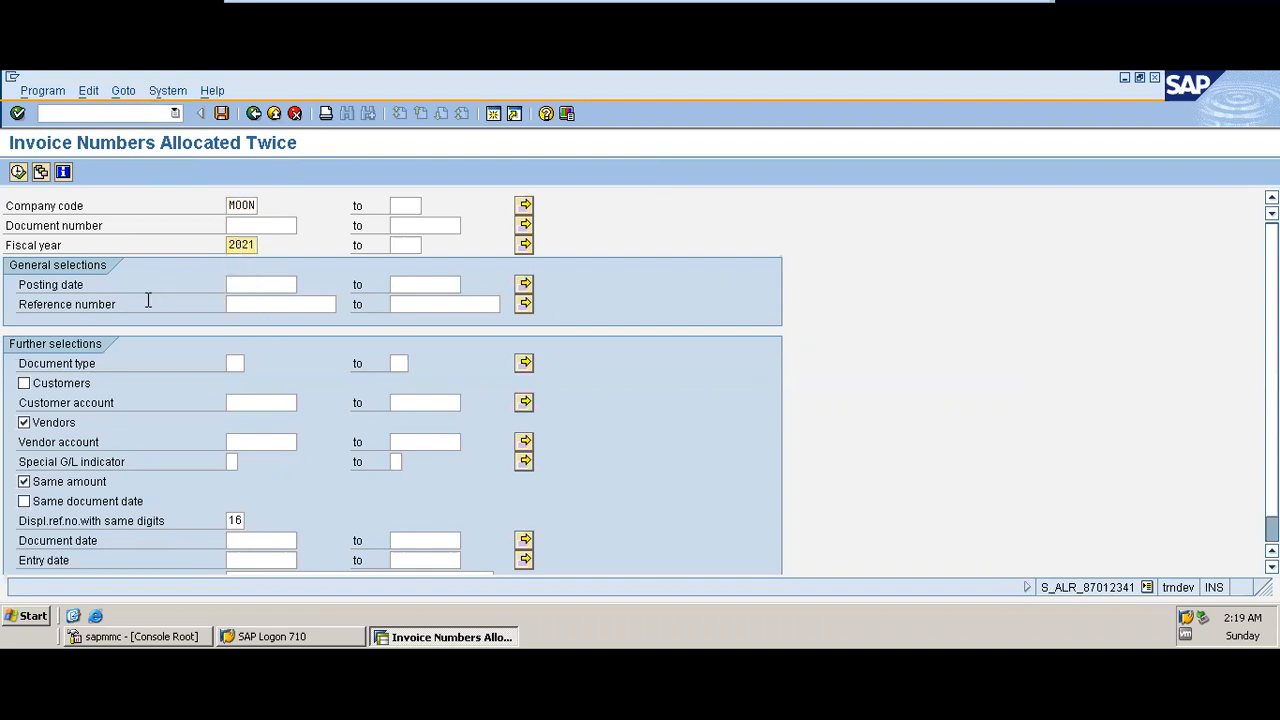
{"action": "left_click", "coordinate": [70, 390]}
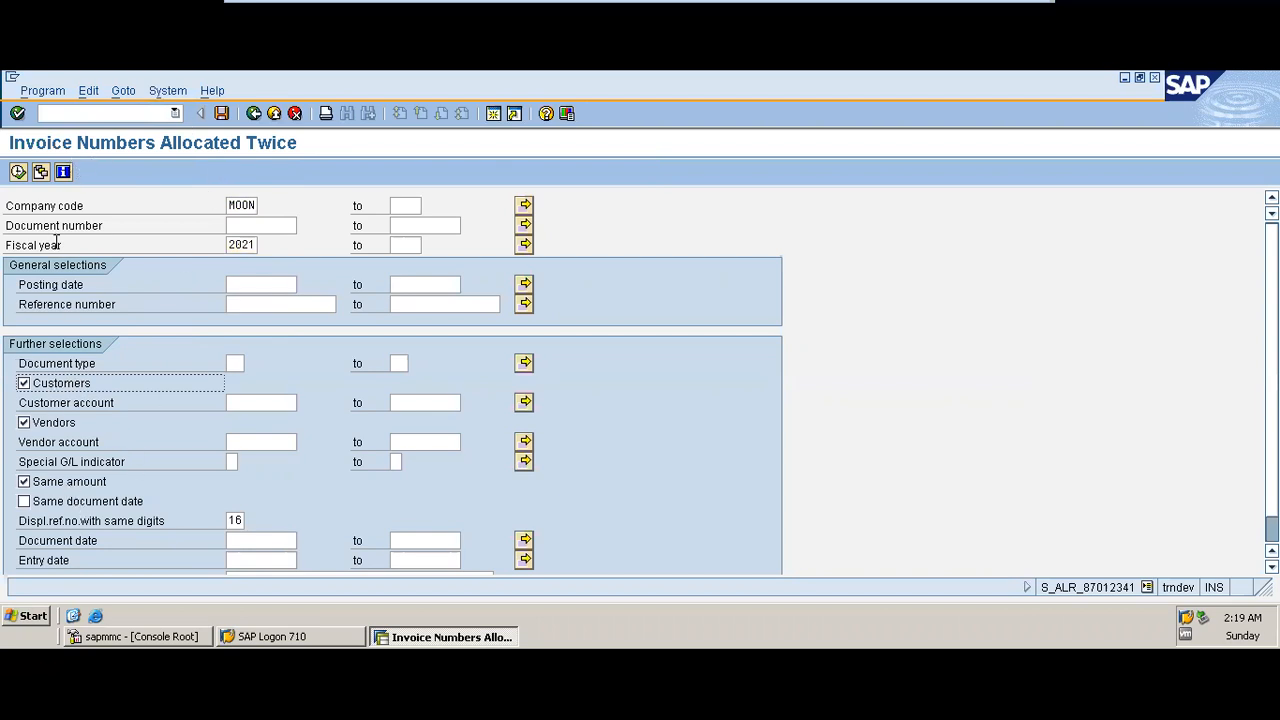
{"action": "left_click", "coordinate": [18, 172]}
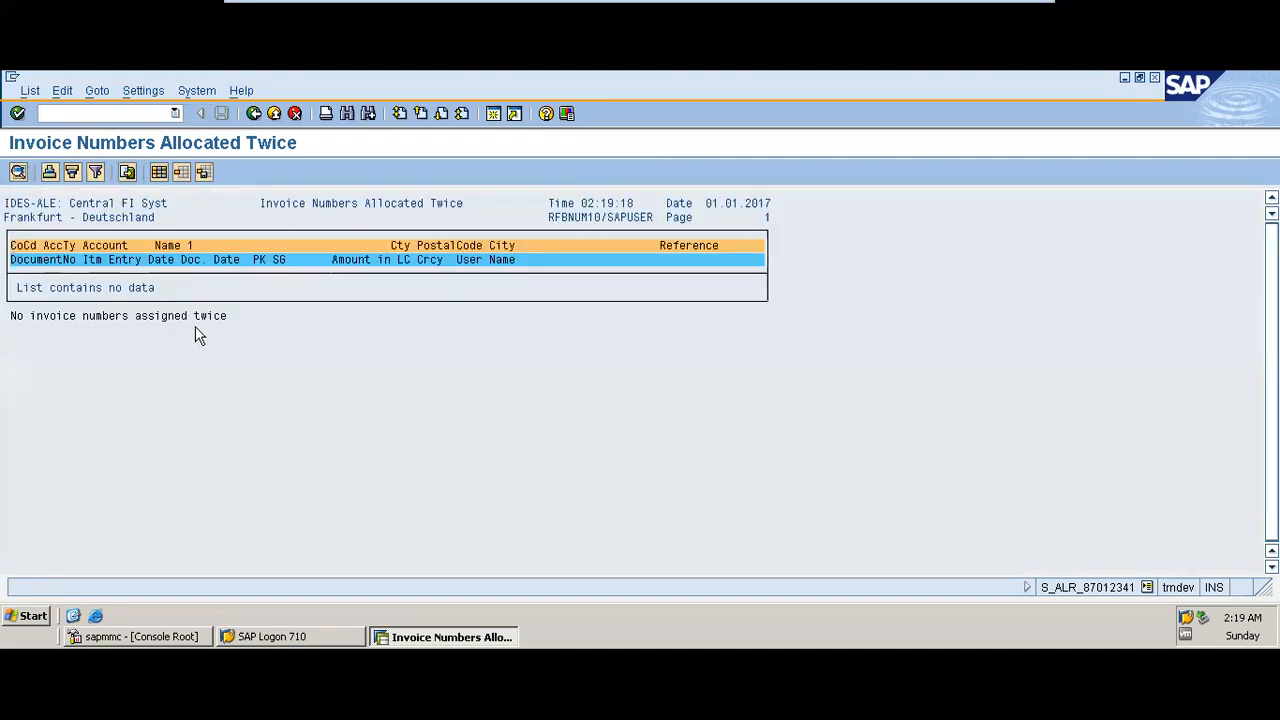
Exit the invoice numbers allocated twice report and switch to the PowerPoint slide of day-end activities
{"action": "left_click", "coordinate": [256, 114]}
{"action": "left_click", "coordinate": [256, 114]}
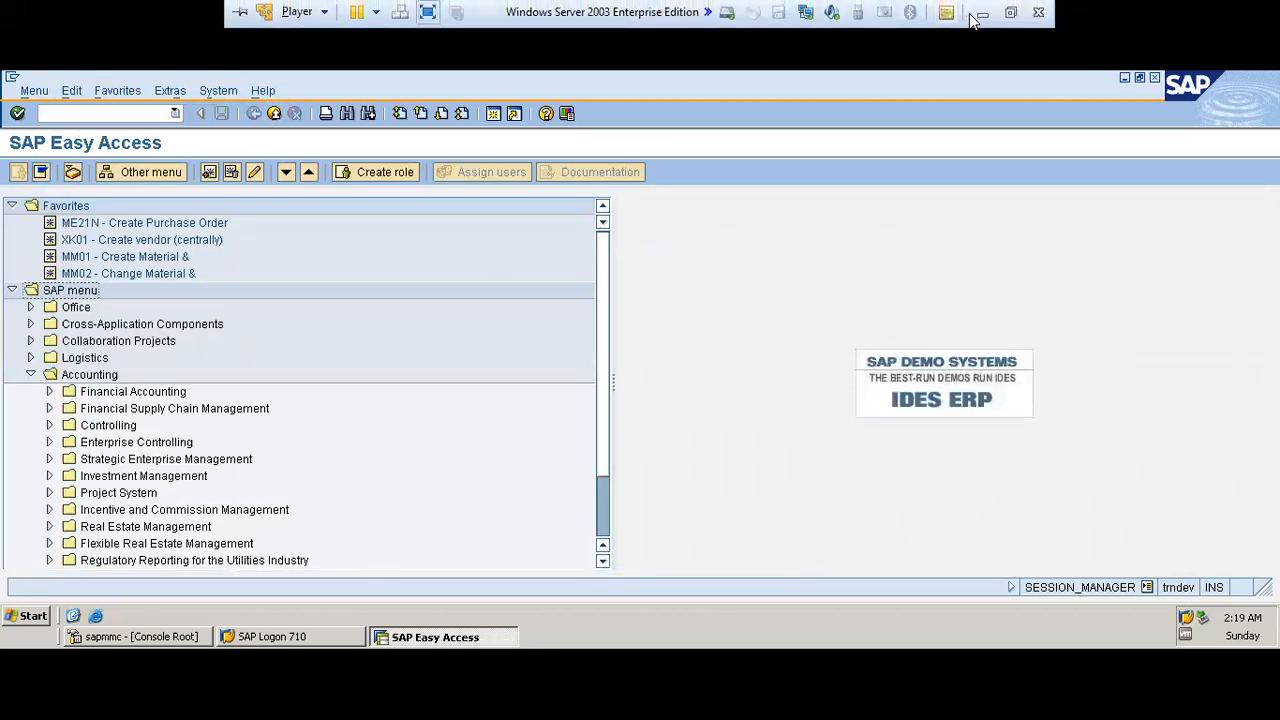
{"action": "left_click", "coordinate": [981, 12]}
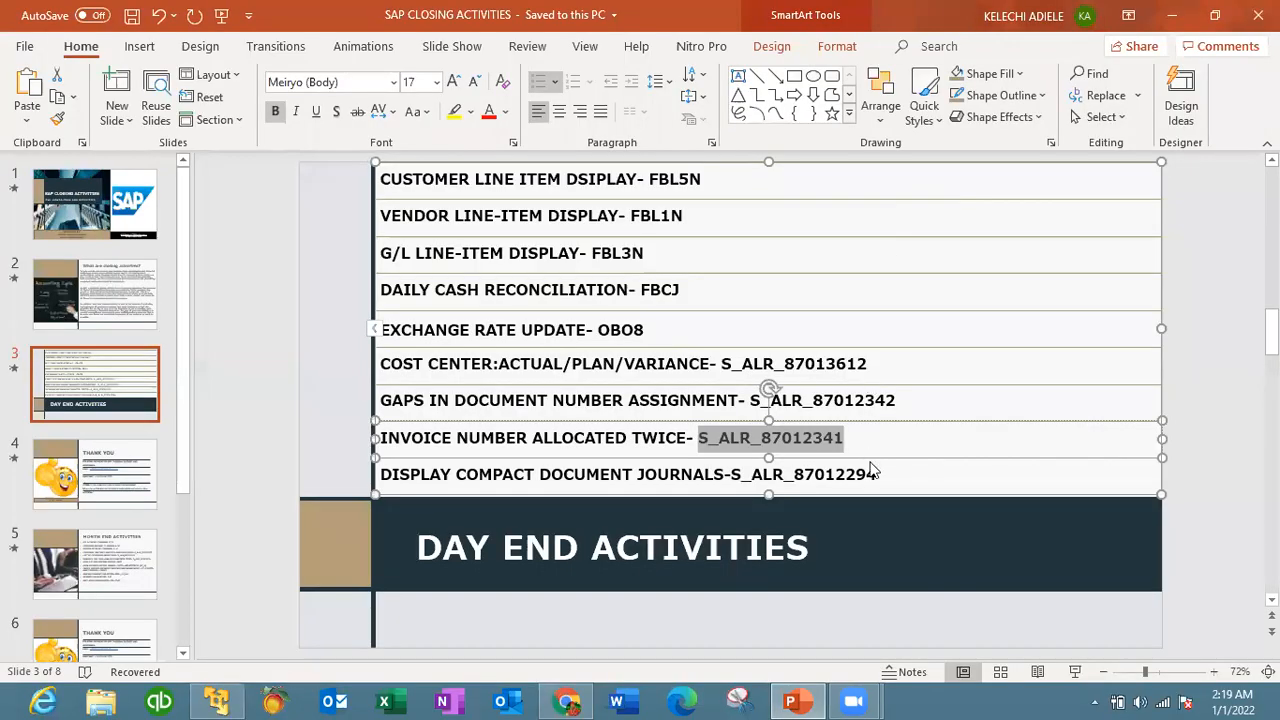
Try to start the compact document journals transaction in SAP with the code ALR_87012294 copied from the slide
{"action": "left_click", "coordinate": [878, 473]}
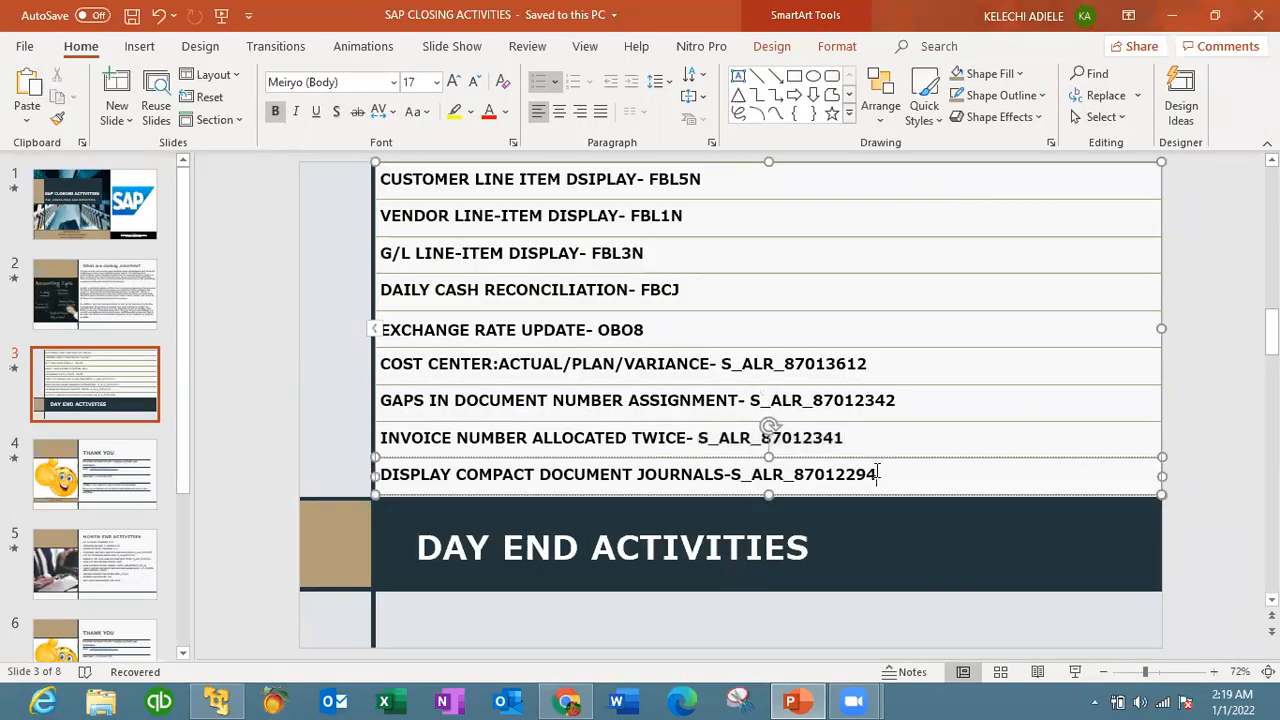
{"action": "left_click_drag", "start_coordinate": [810, 474], "coordinate": [758, 486]}
{"action": "key", "text": "ctrl+c"}
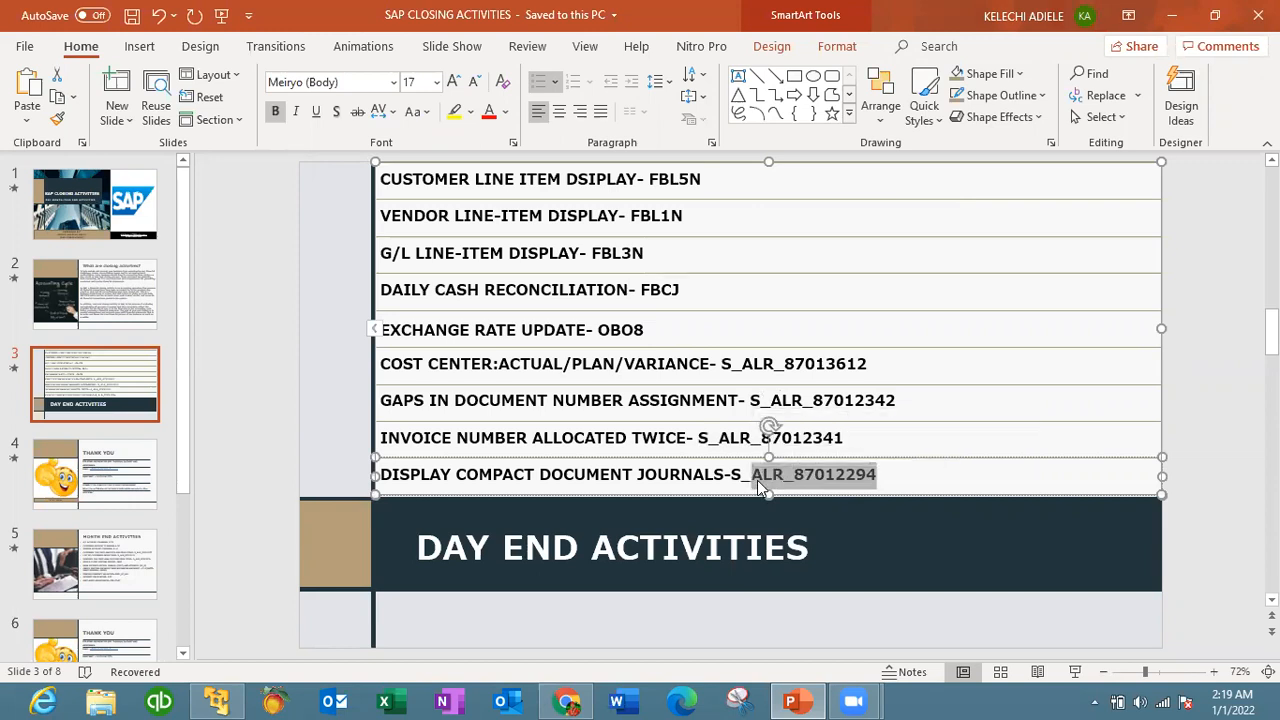
{"action": "left_click", "coordinate": [220, 702]}
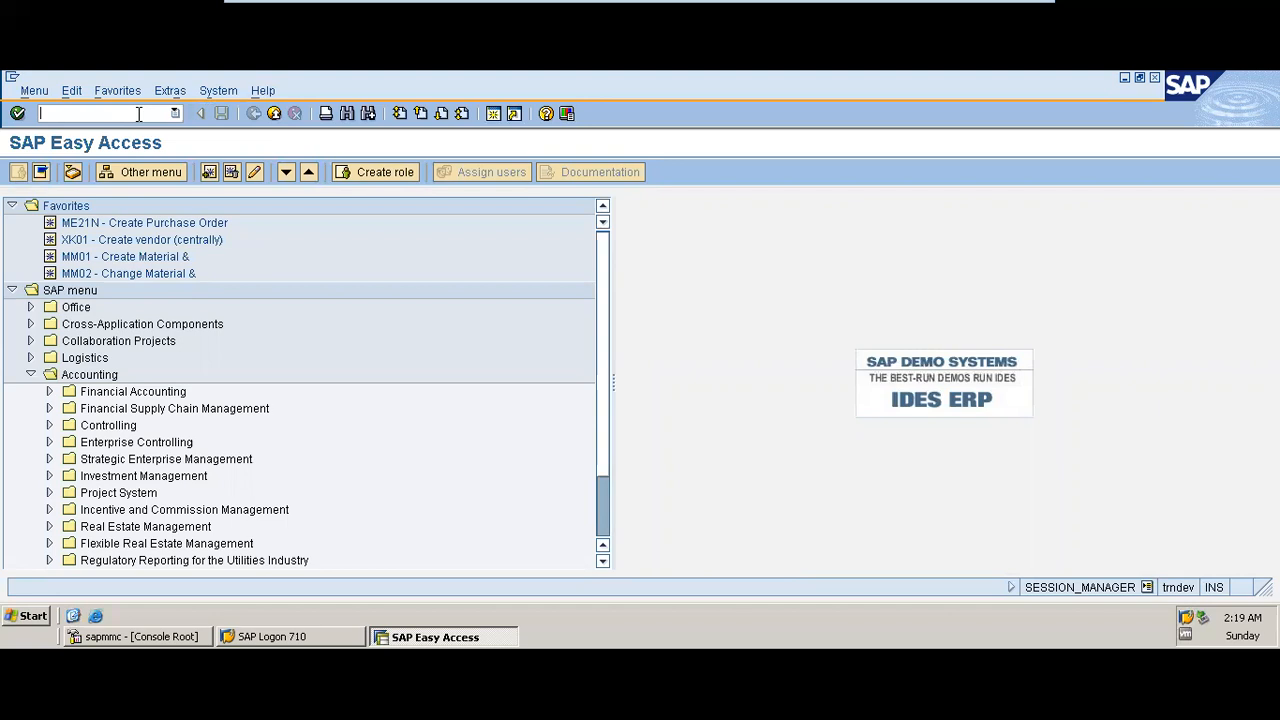
{"action": "key", "text": "ctrl+v"}
{"action": "key", "text": "Return"}
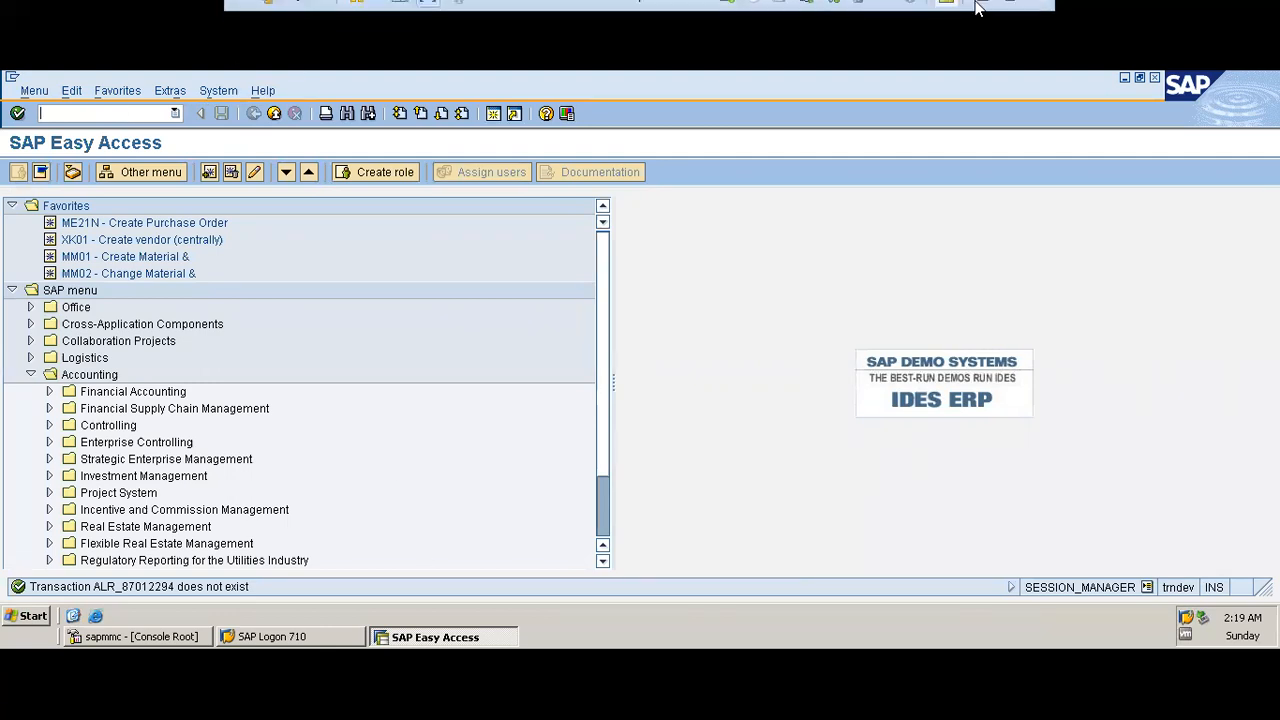
Switch back to the PowerPoint slide and copy the compact document journals code as _ALR_87012294
{"action": "left_click", "coordinate": [977, 13]}
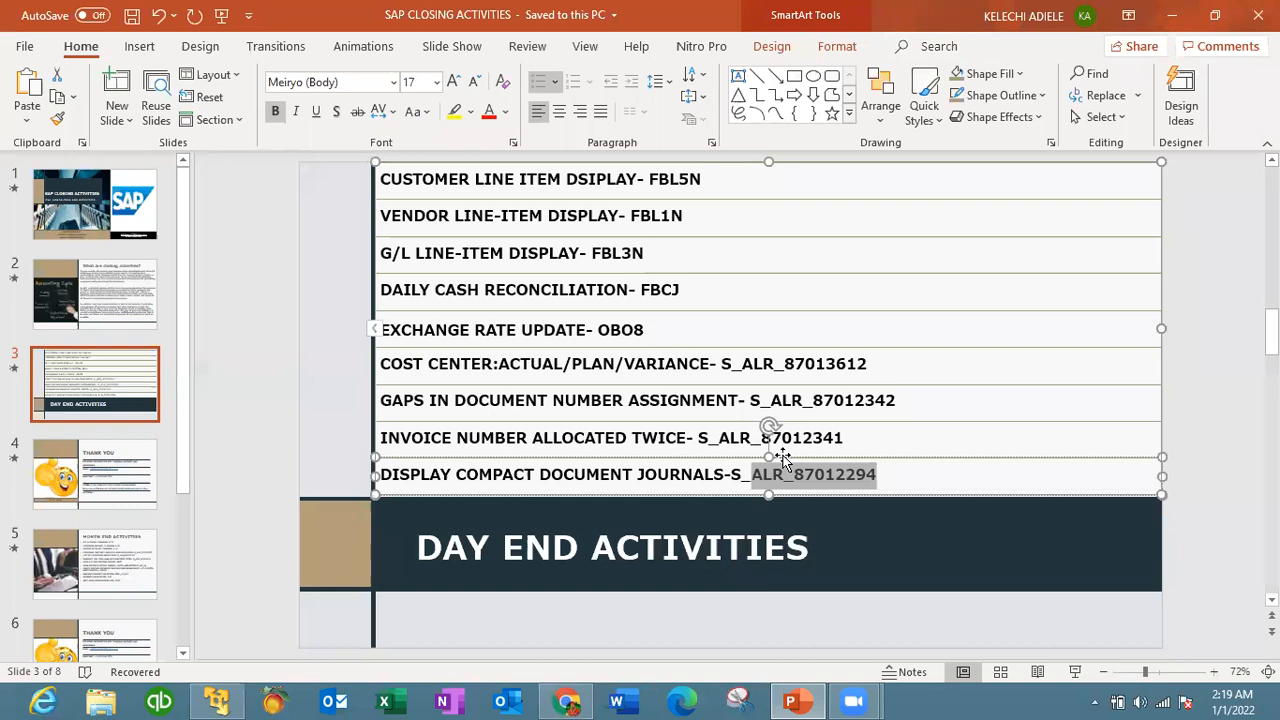
{"action": "left_click", "coordinate": [760, 472]}
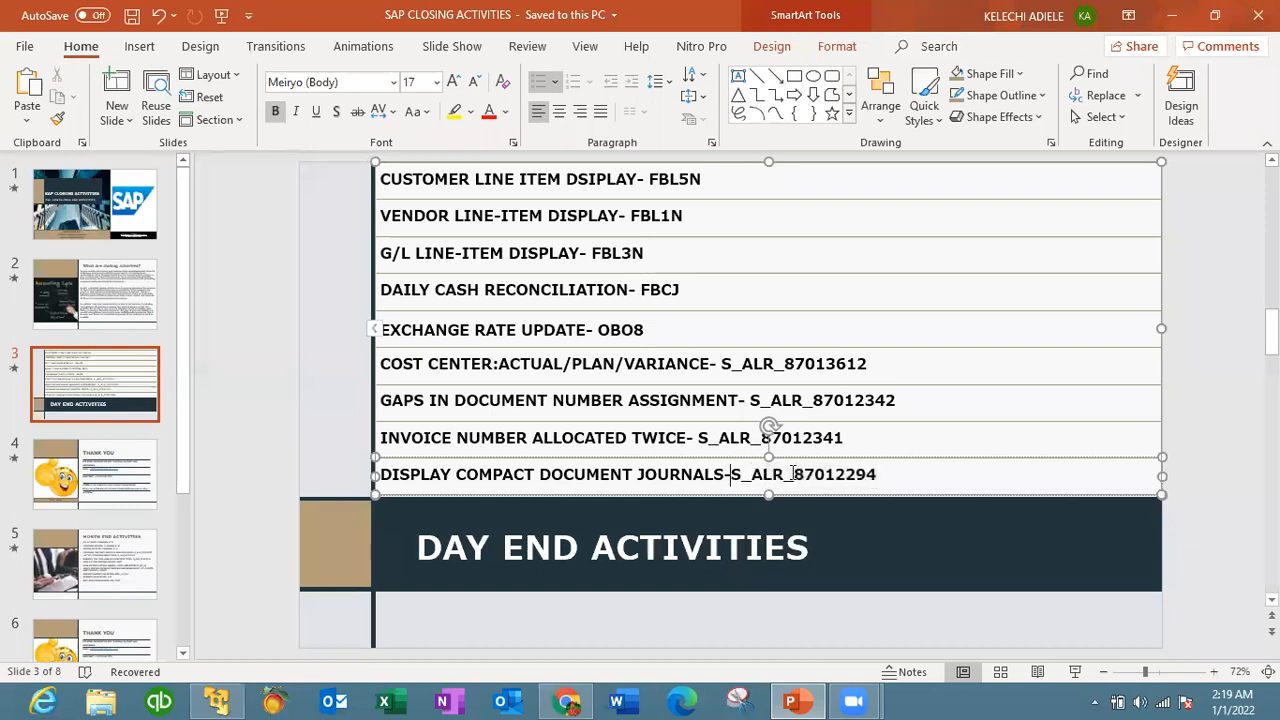
{"action": "double_click", "coordinate": [855, 473]}
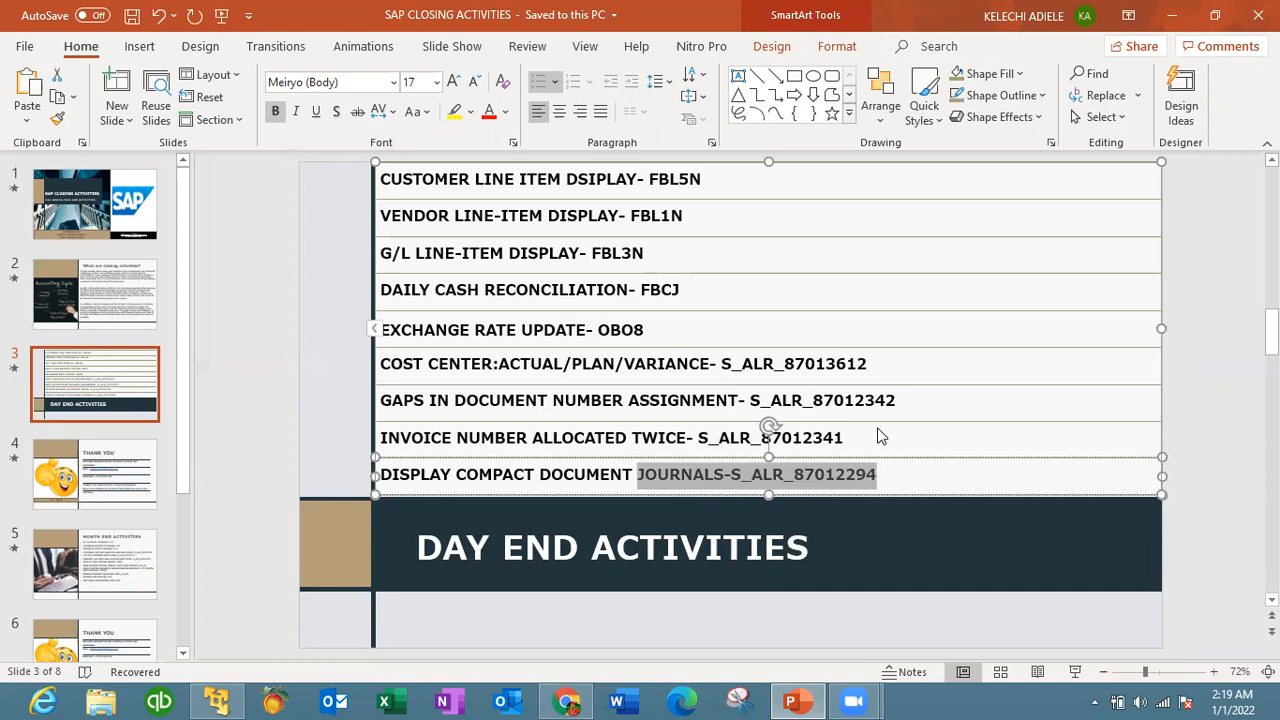
{"action": "left_click", "coordinate": [877, 430]}
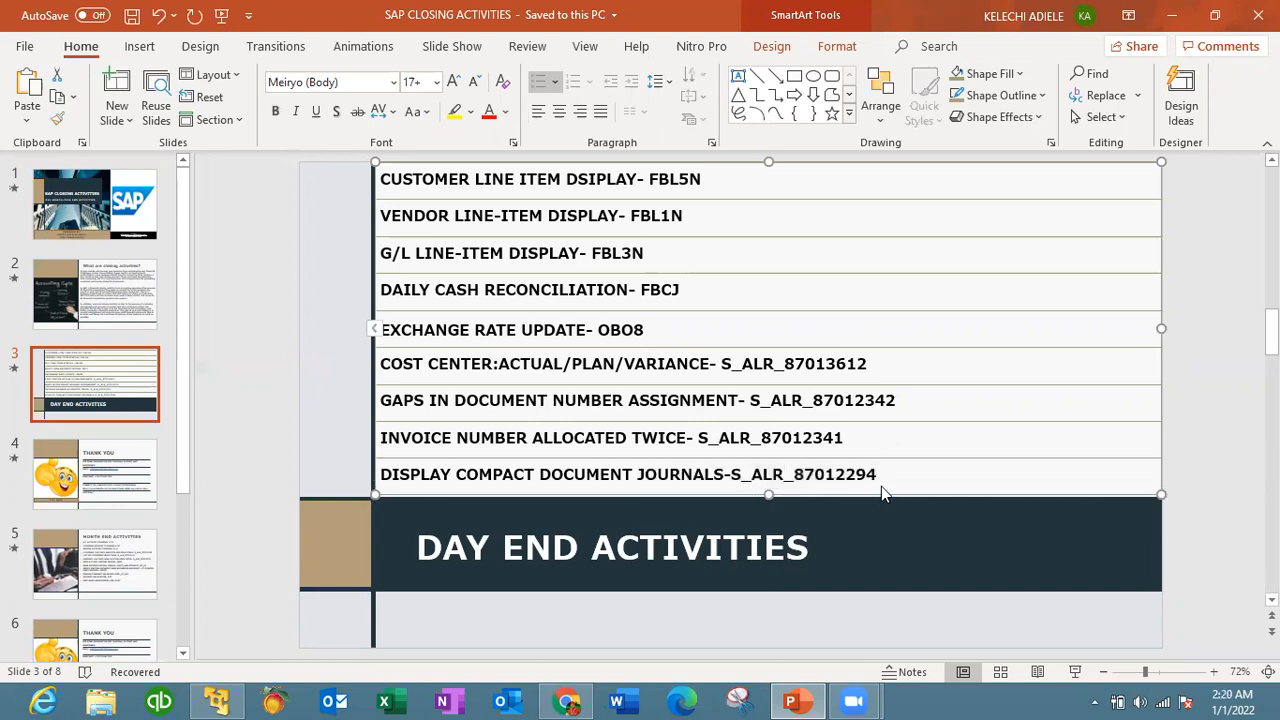
{"action": "mouse_move", "coordinate": [876, 474]}
{"action": "left_mouse_down"}
{"action": "mouse_move", "coordinate": [736, 477]}
{"action": "mouse_move", "coordinate": [881, 471]}
{"action": "mouse_move", "coordinate": [855, 473]}
{"action": "left_mouse_up"}
{"action": "left_click", "coordinate": [734, 477]}
{"action": "left_click", "coordinate": [879, 474]}
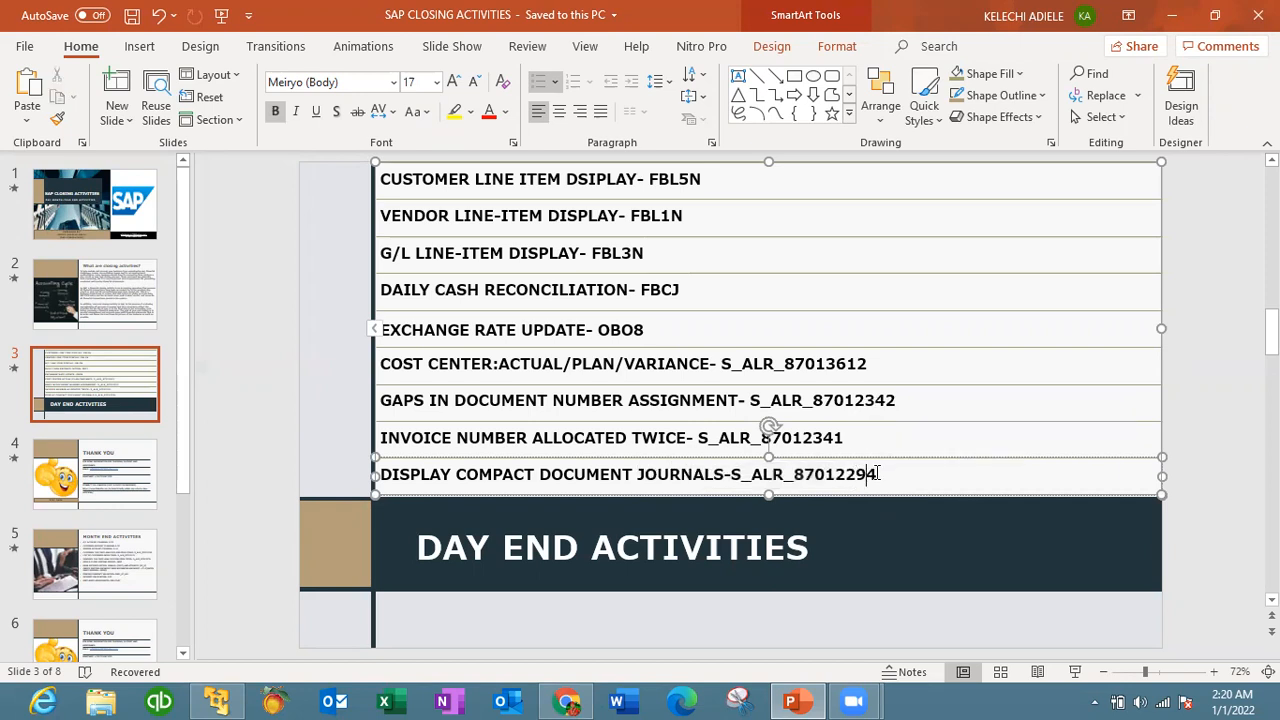
{"action": "left_click_drag", "start_coordinate": [766, 476], "coordinate": [738, 476]}
{"action": "key", "text": "ctrl+c"}
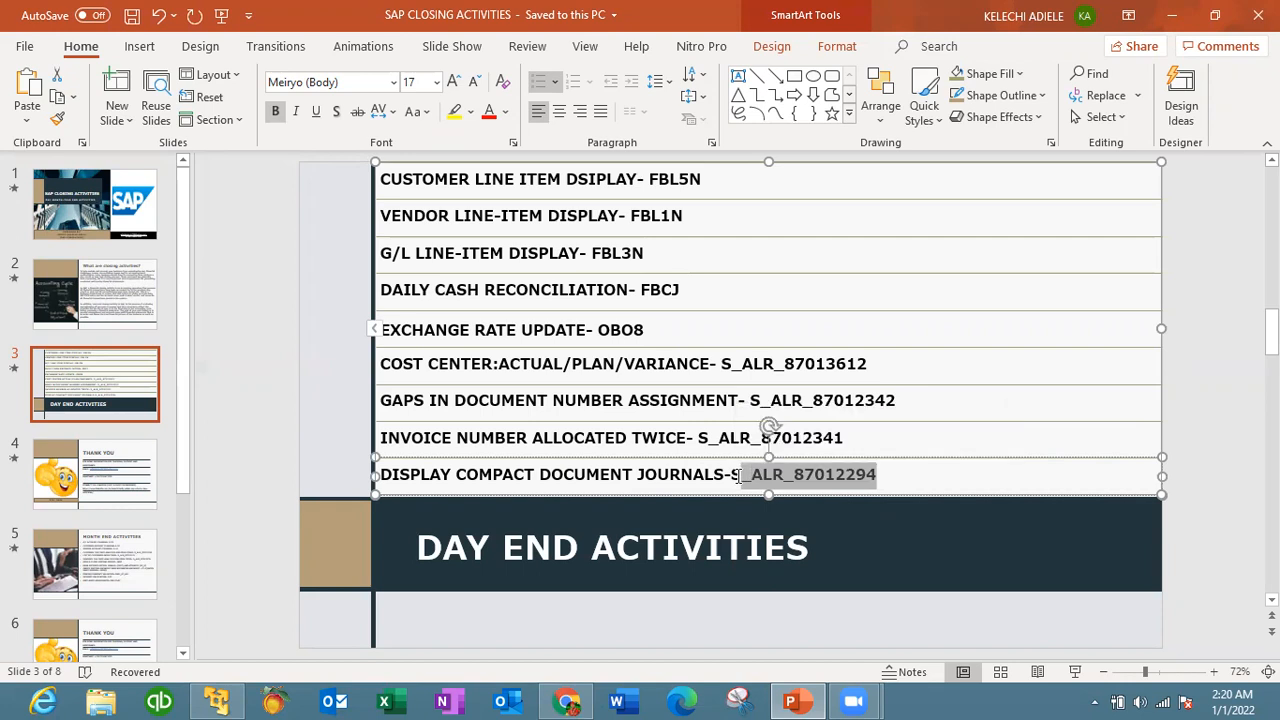
Return to SAP, complete the copied code to S_ALR_87012294 and start the compact document journal transaction
{"action": "left_click", "coordinate": [215, 700]}
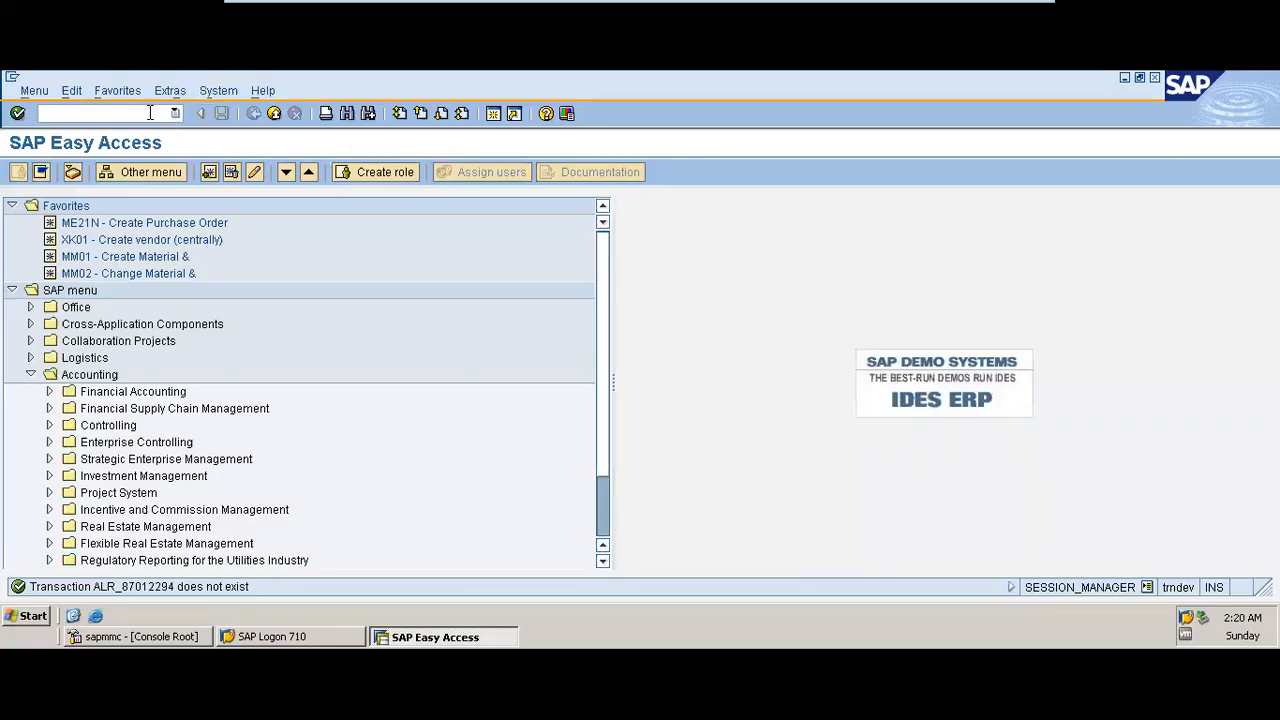
{"action": "key", "text": "ctrl+v"}
{"action": "left_click", "coordinate": [40, 113]}
{"action": "type", "text": "s"}
{"action": "key", "text": "Return"}
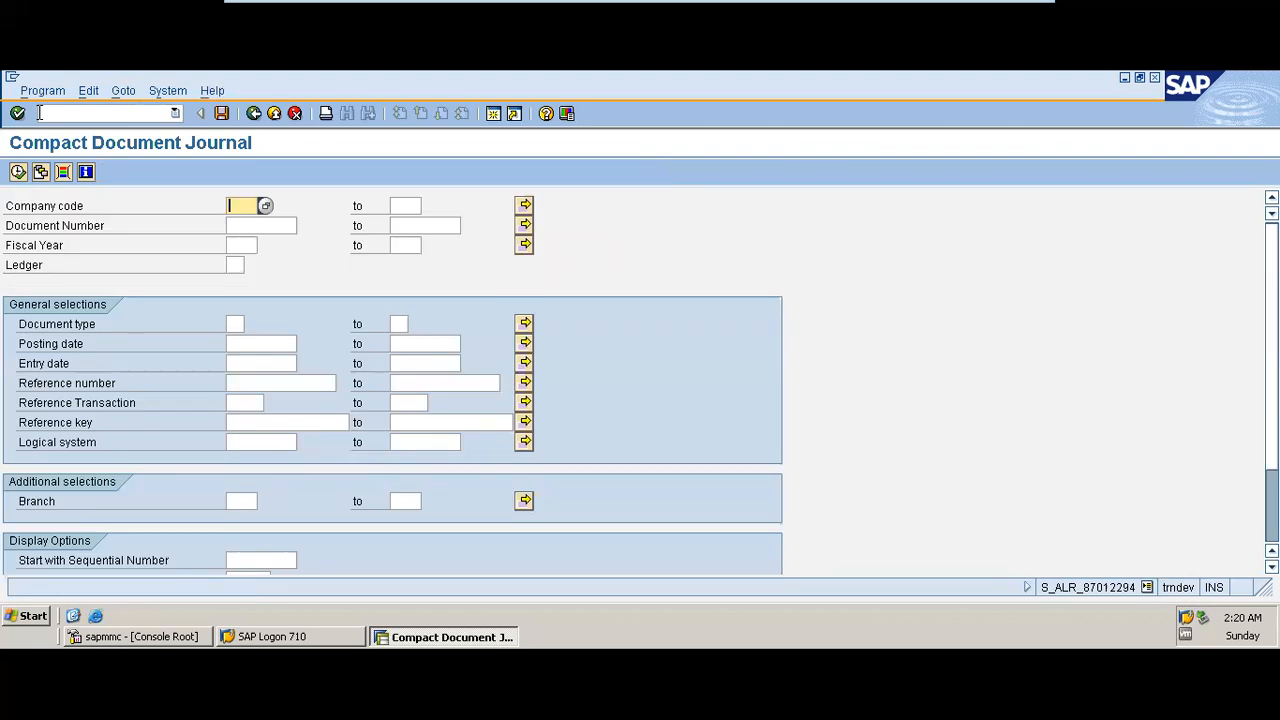
Run the compact document journal for company code MOON and fiscal year 2021
{"action": "left_click", "coordinate": [234, 205]}
{"action": "left_click", "coordinate": [249, 222]}
{"action": "left_click", "coordinate": [249, 225]}
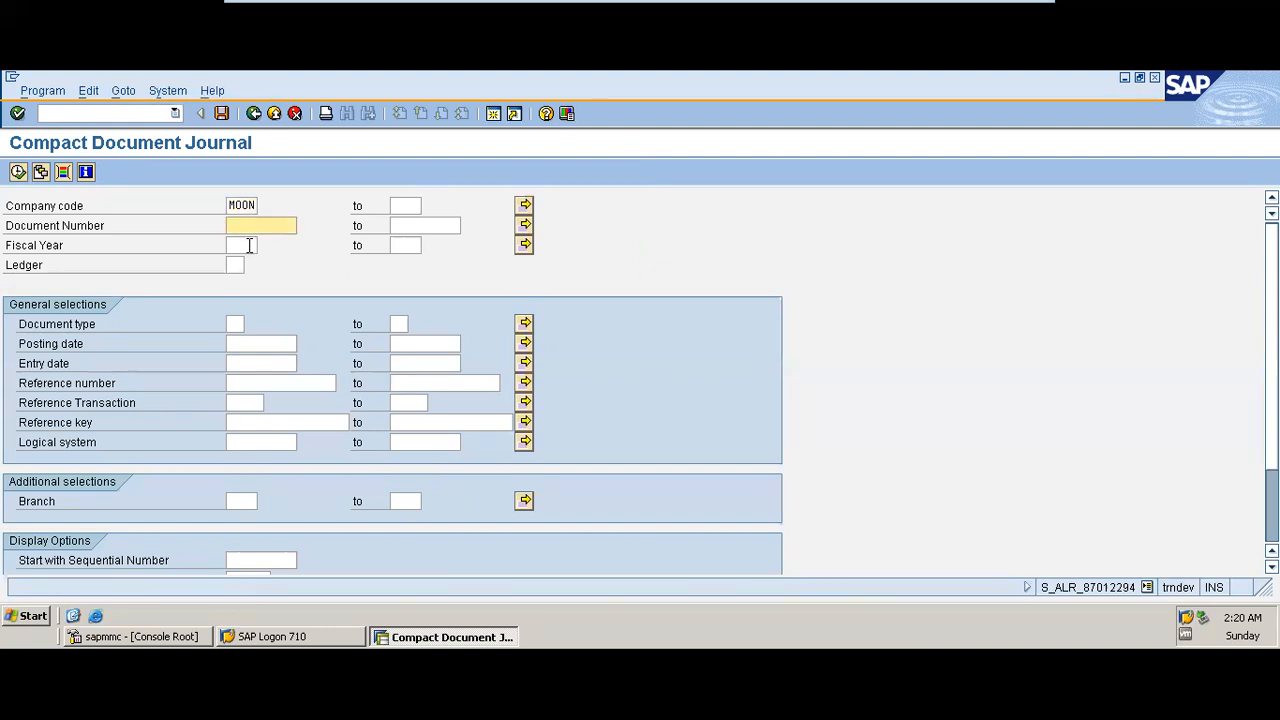
{"action": "left_click", "coordinate": [245, 245]}
{"action": "type", "text": "2021"}
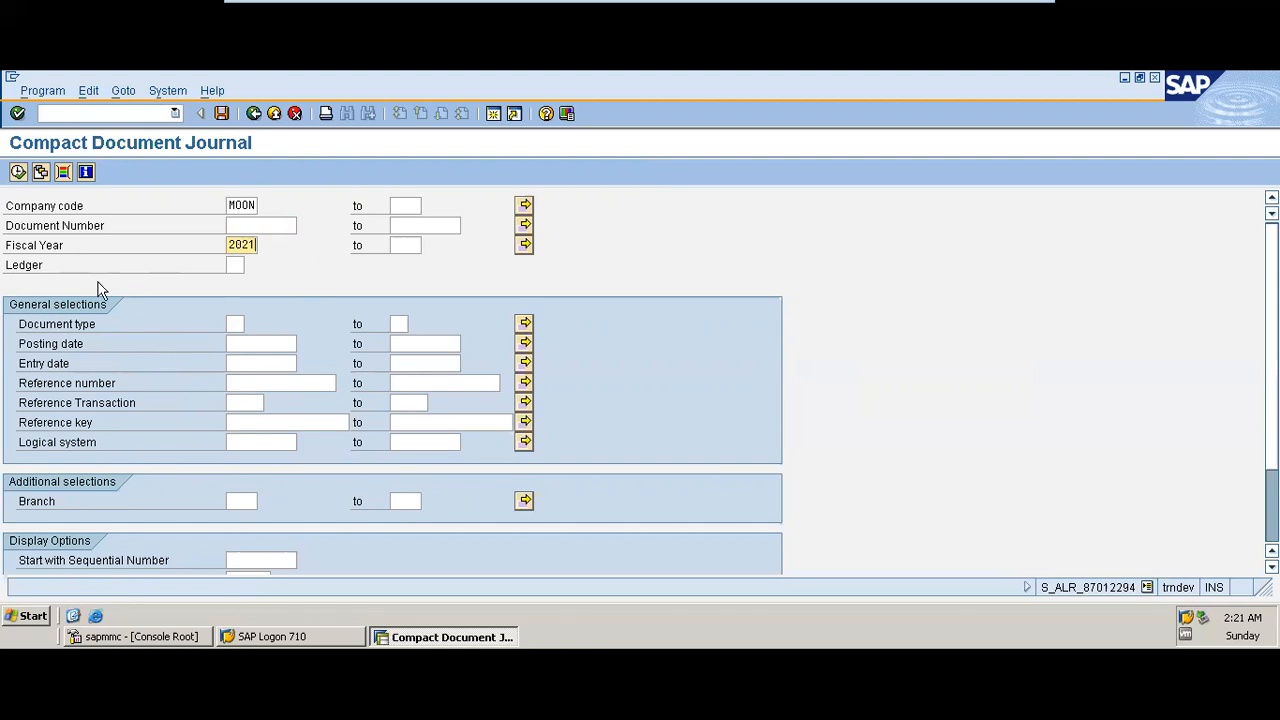
{"action": "left_click", "coordinate": [20, 174]}
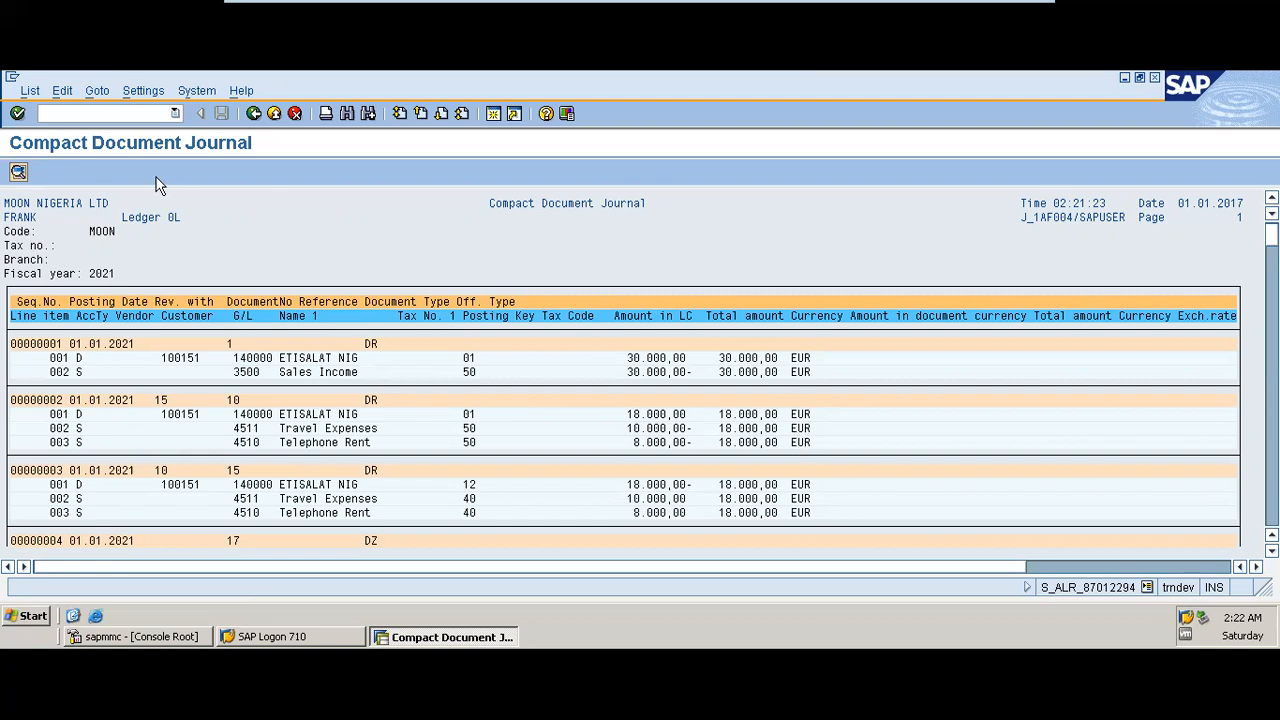
Check the journal's export and send options, and drill into the first listed document's data entry view
{"action": "left_click", "coordinate": [33, 92]}
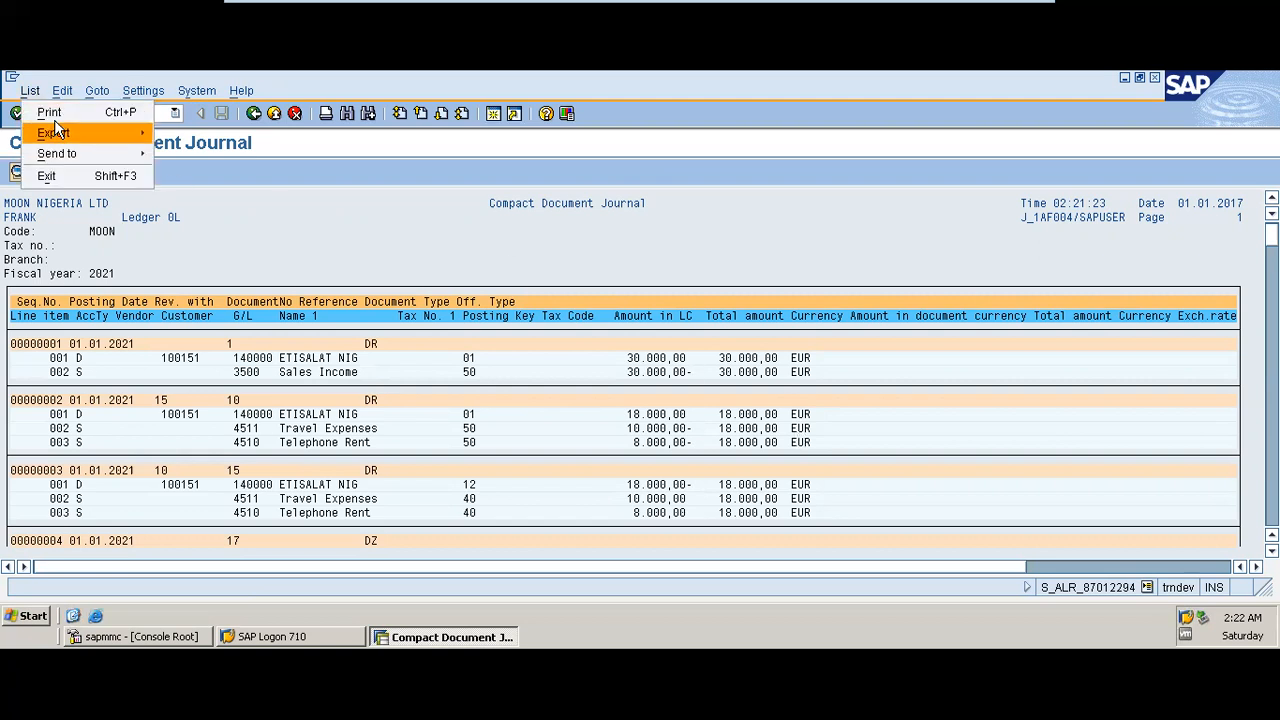
{"action": "mouse_move", "coordinate": [55, 133]}
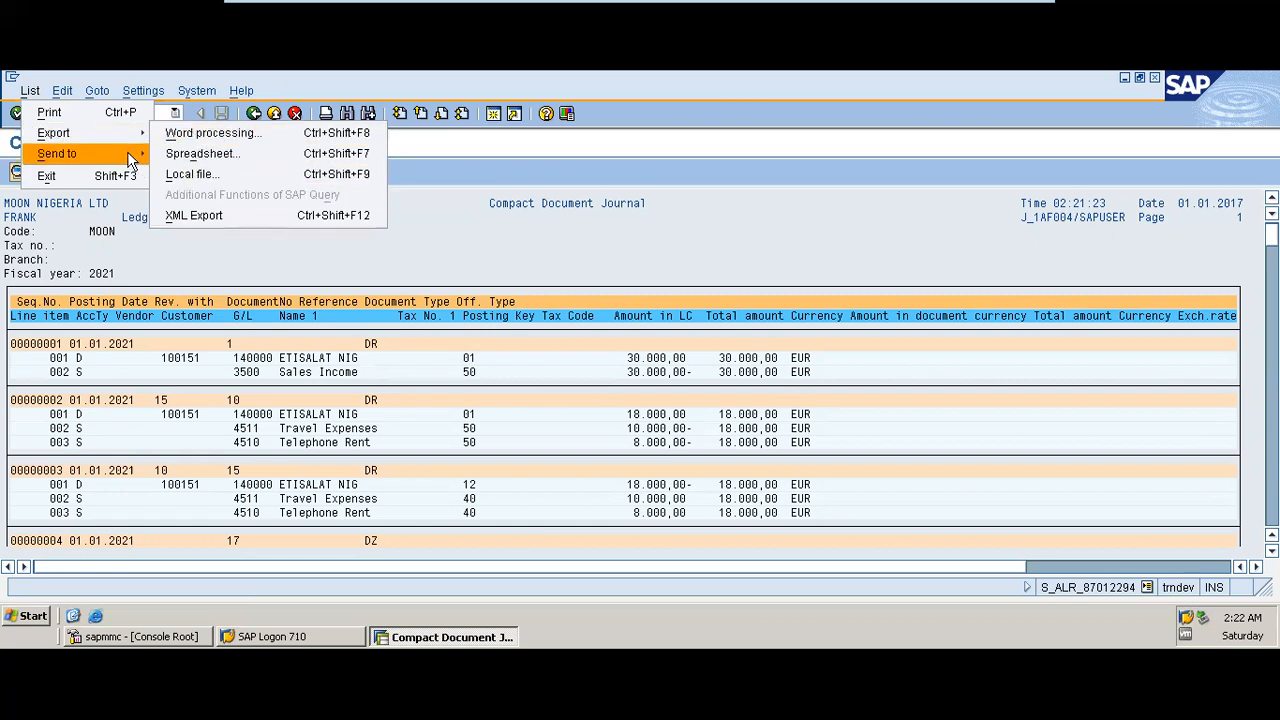
{"action": "mouse_move", "coordinate": [129, 156]}
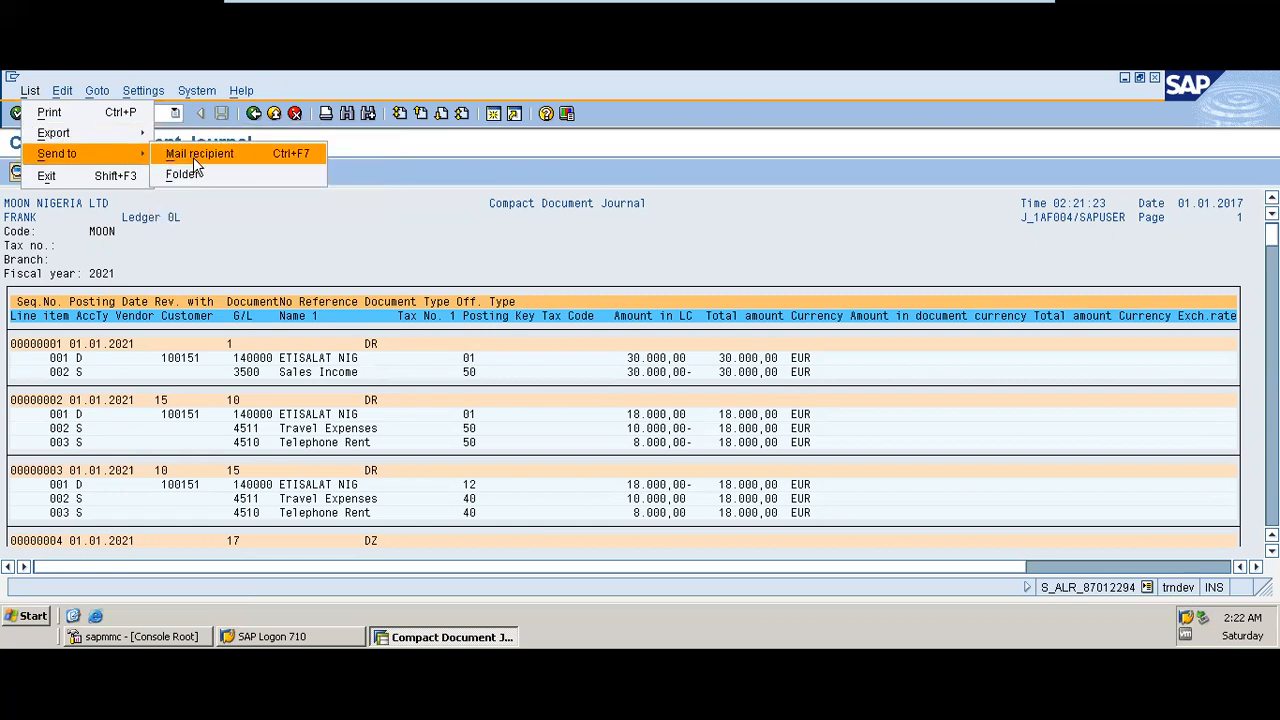
{"action": "left_click", "coordinate": [386, 251]}
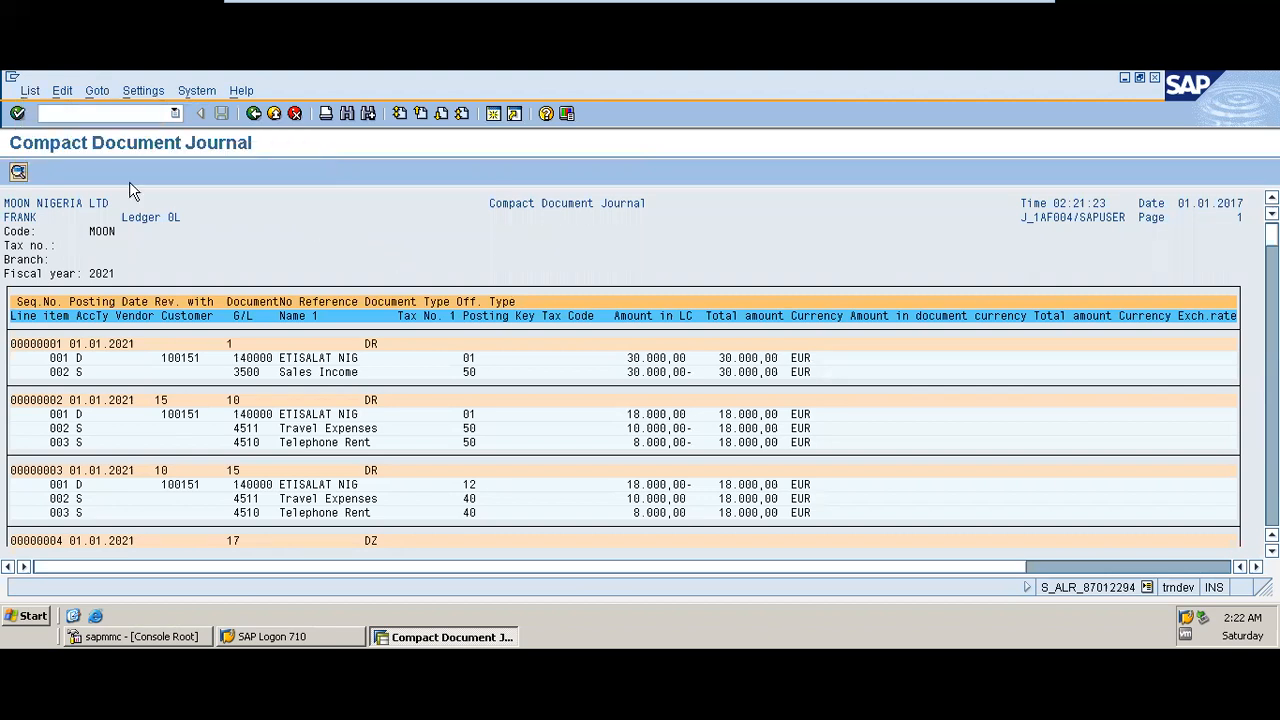
{"action": "double_click", "coordinate": [267, 355]}
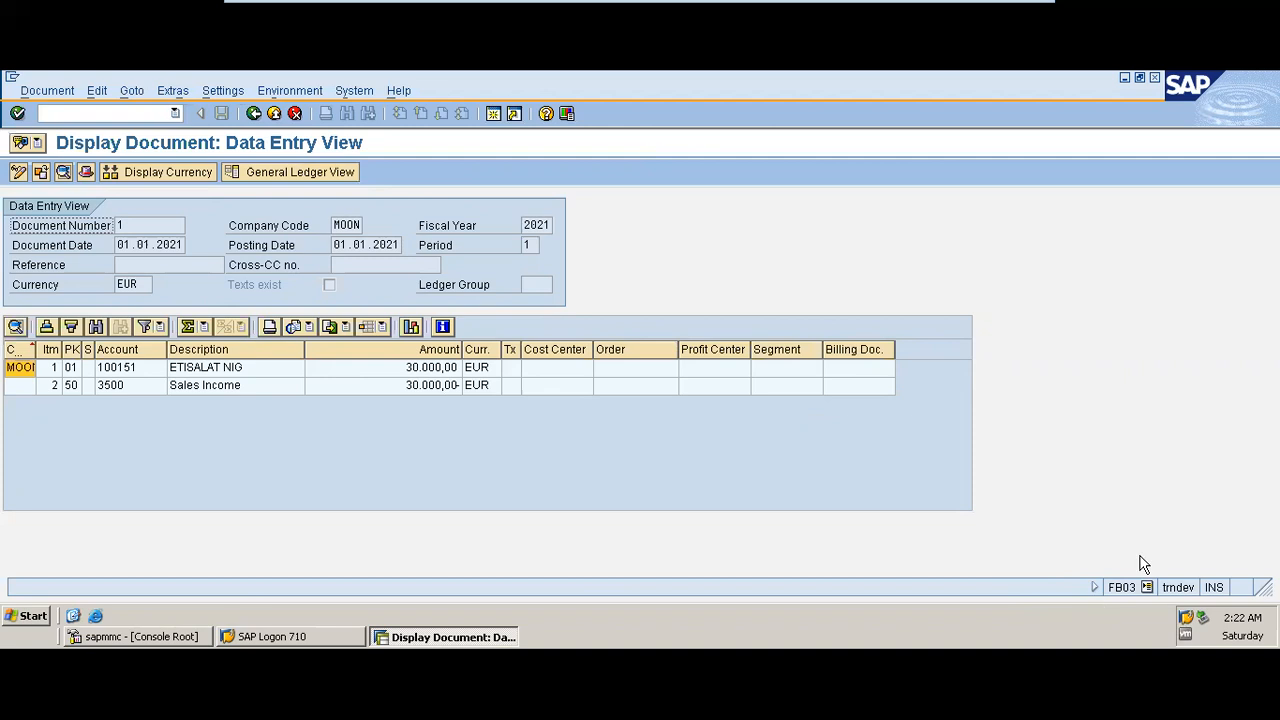
{"action": "left_click", "coordinate": [253, 114]}
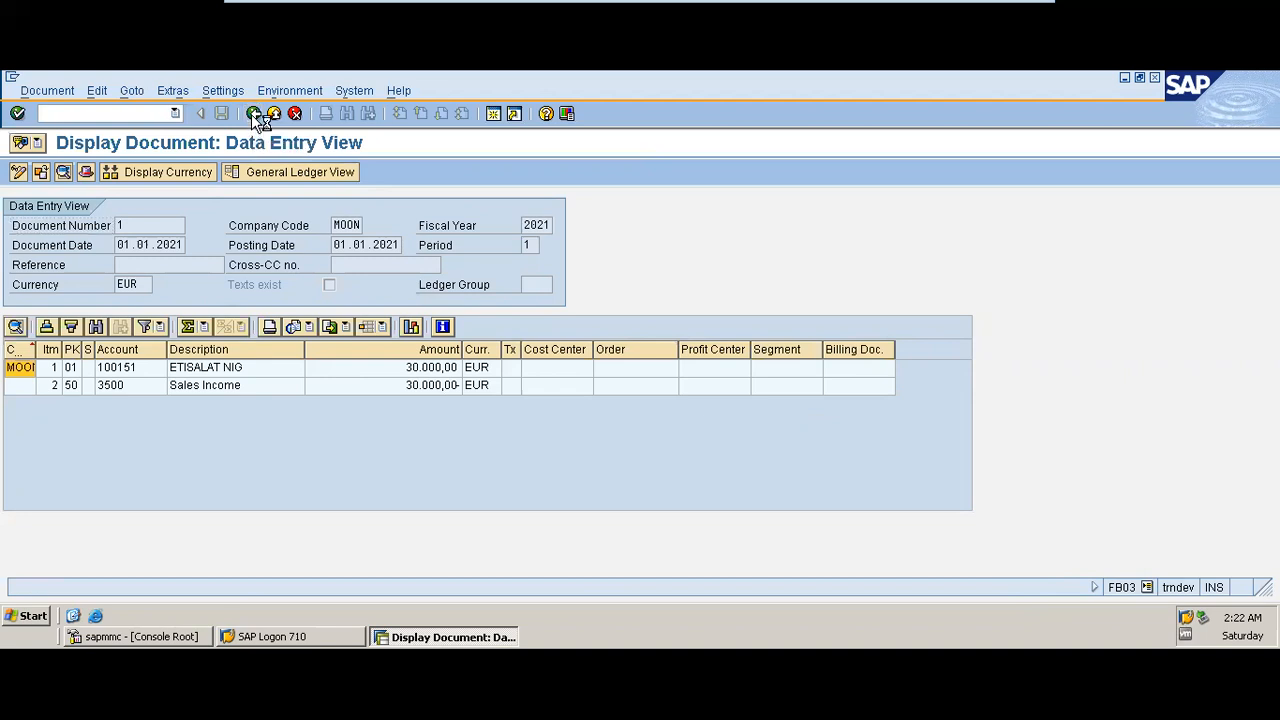
Switch to the PowerPoint presentation and show the Thank You slide that follows the day-end activities
{"action": "mouse_move", "coordinate": [587, 3]}
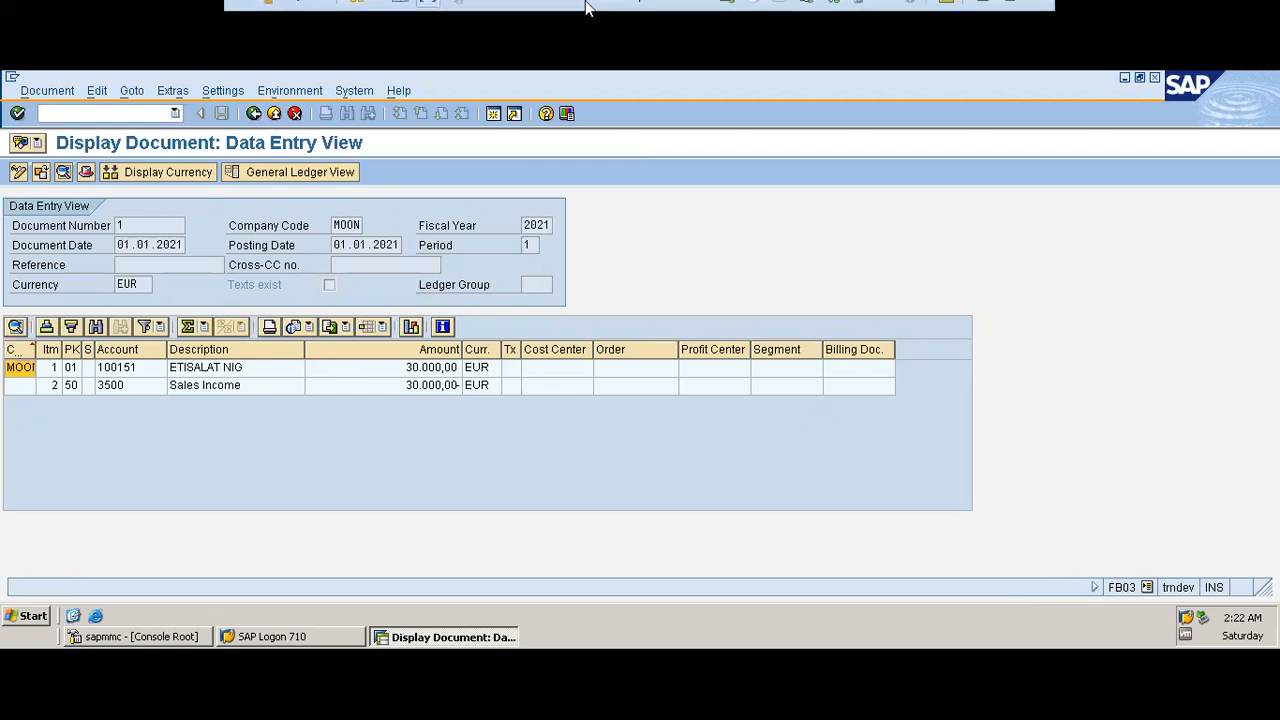
{"action": "left_click", "coordinate": [983, 14]}
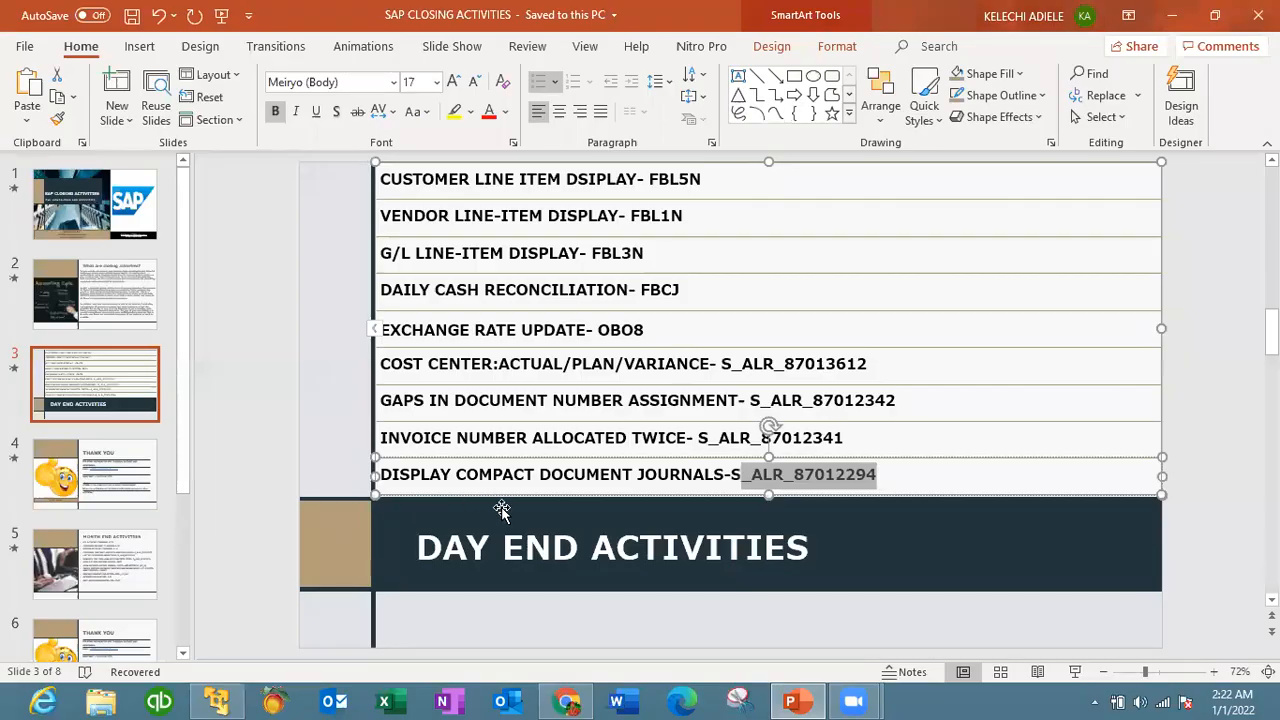
{"action": "left_click", "coordinate": [116, 484]}
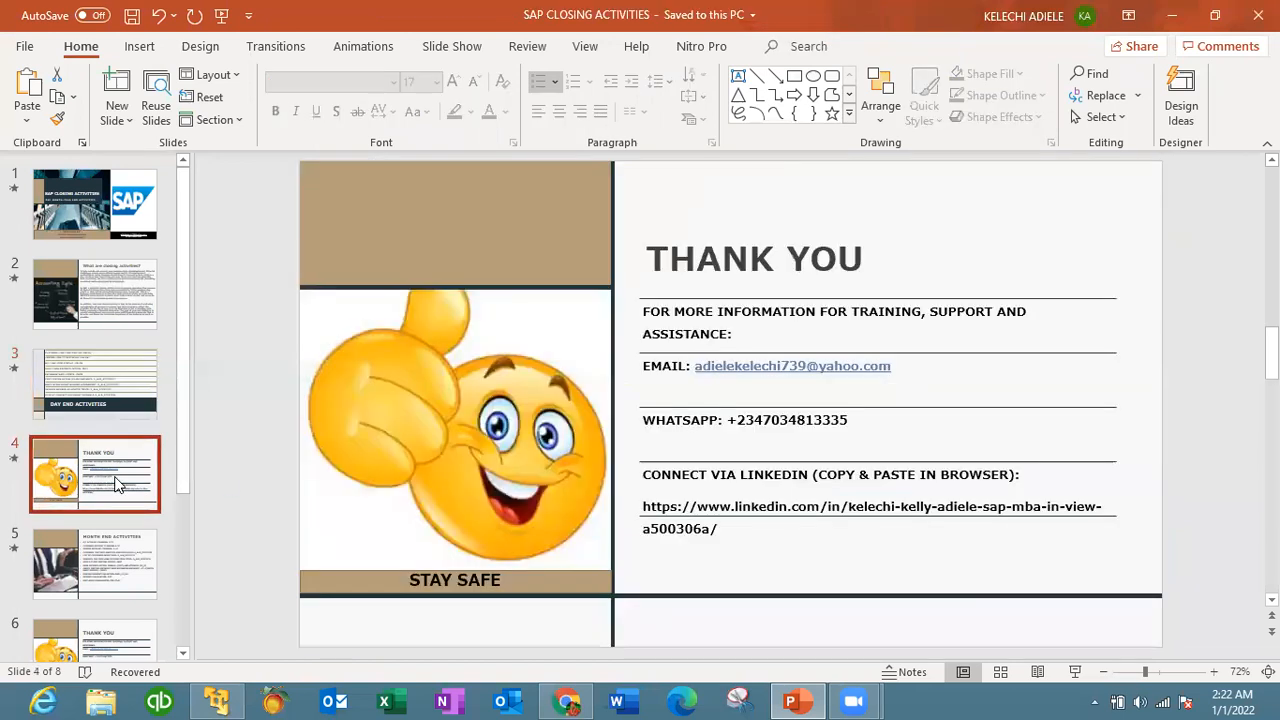